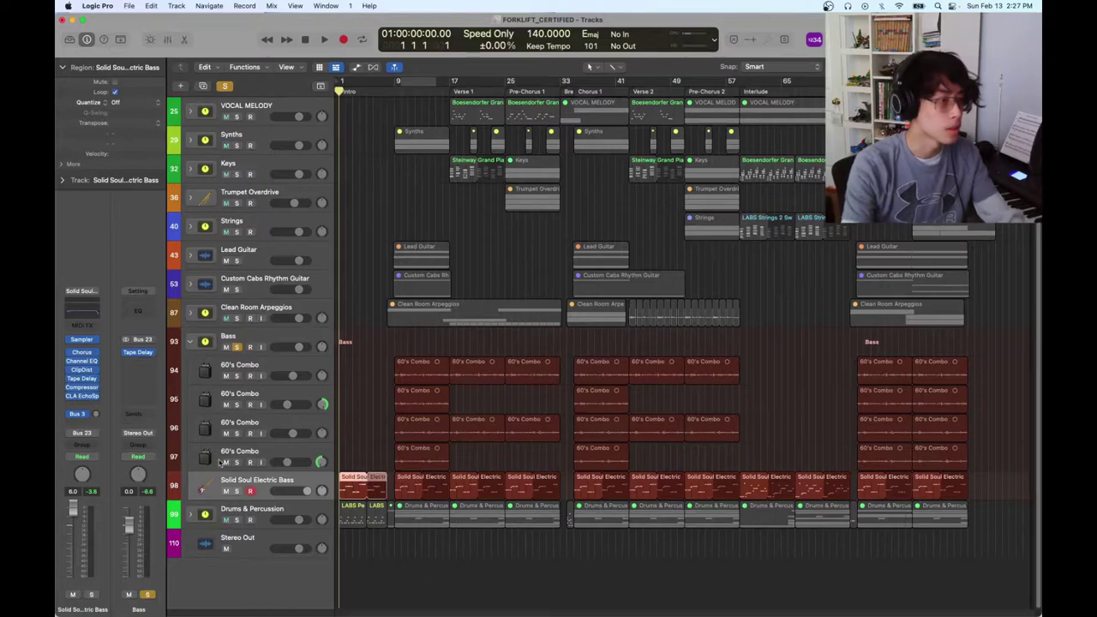
# Solo the Solid Soul Electric Bass track with the playhead at bar 9, and remove the solo again
pyautogui.press('s')
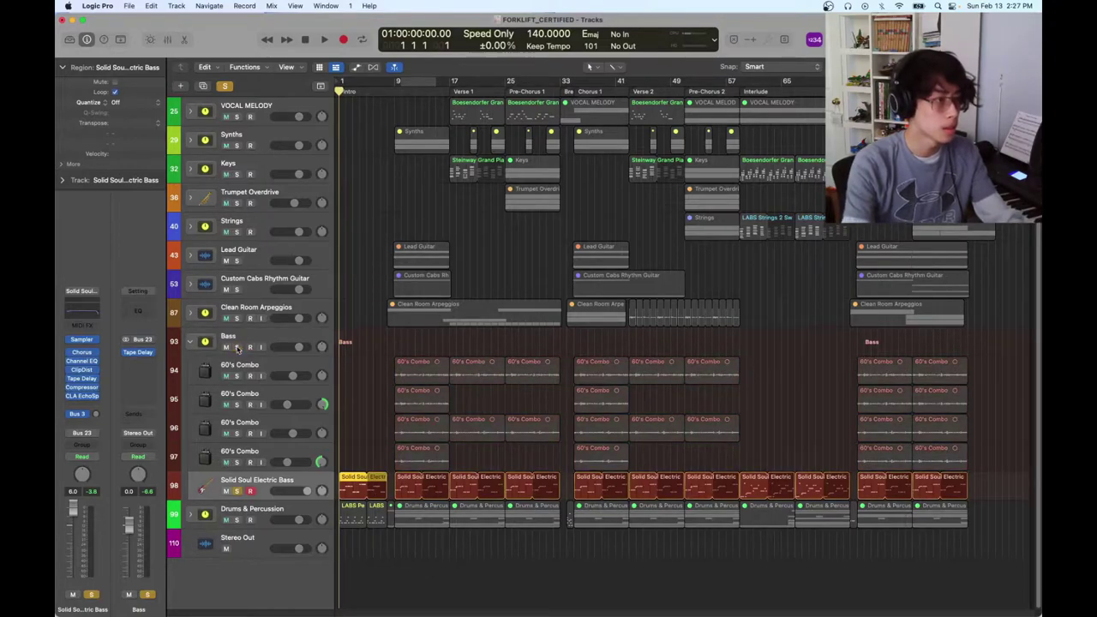
pyautogui.hotkey('shift', '.')
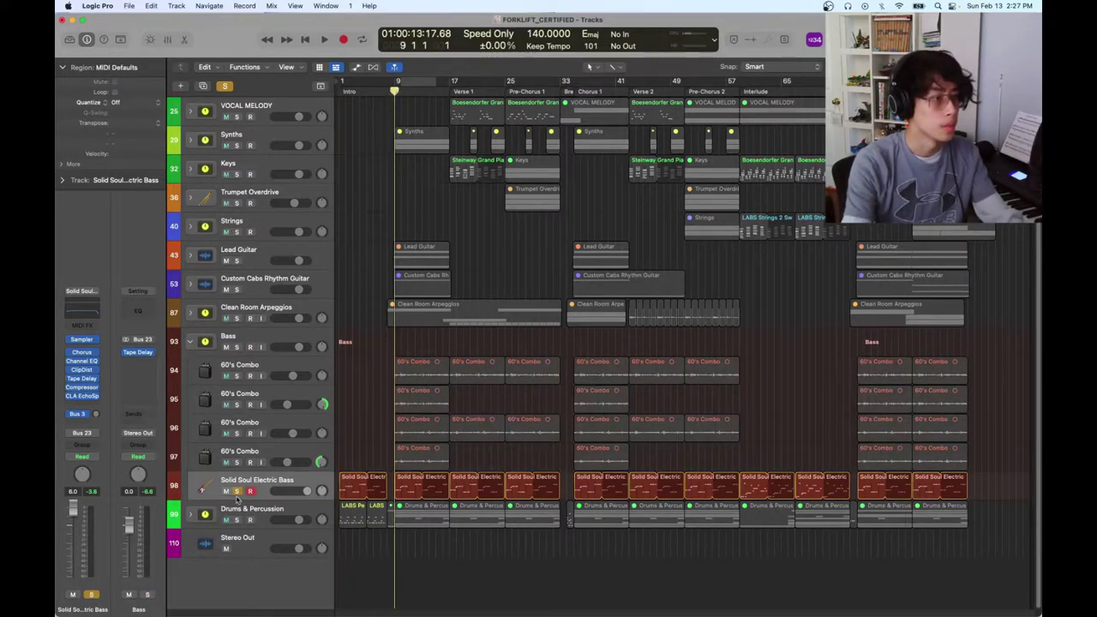
pyautogui.click(236, 491)
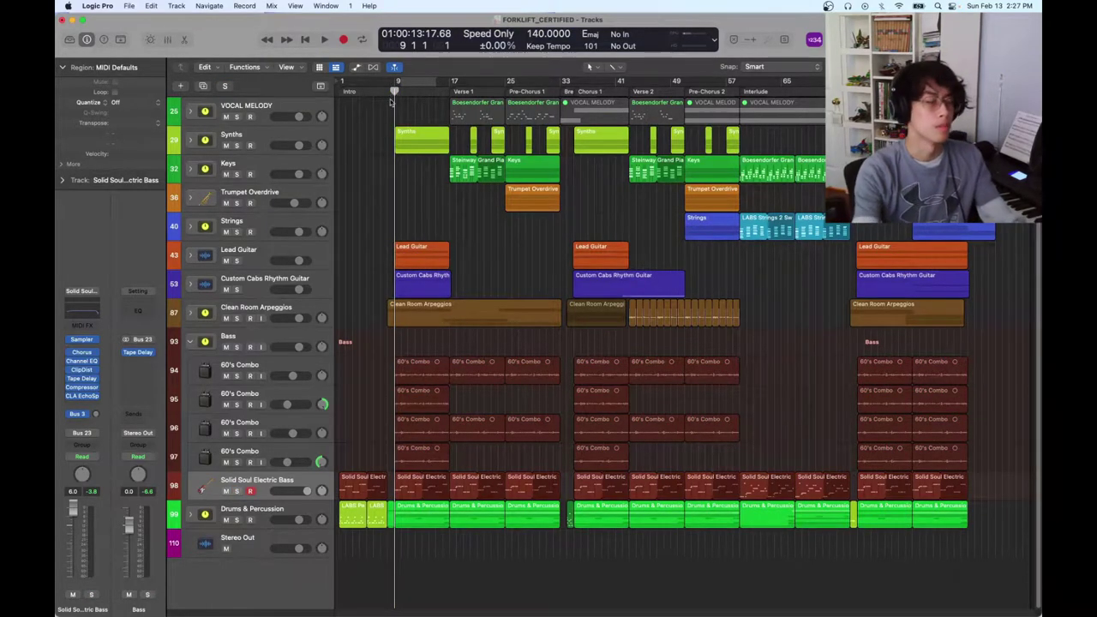
# Audition the four 60's Combo bass tracks on their own from bar 9 and clear their solos
pyautogui.moveTo(237, 376); pyautogui.dragTo(234, 462)
pyautogui.press('space')
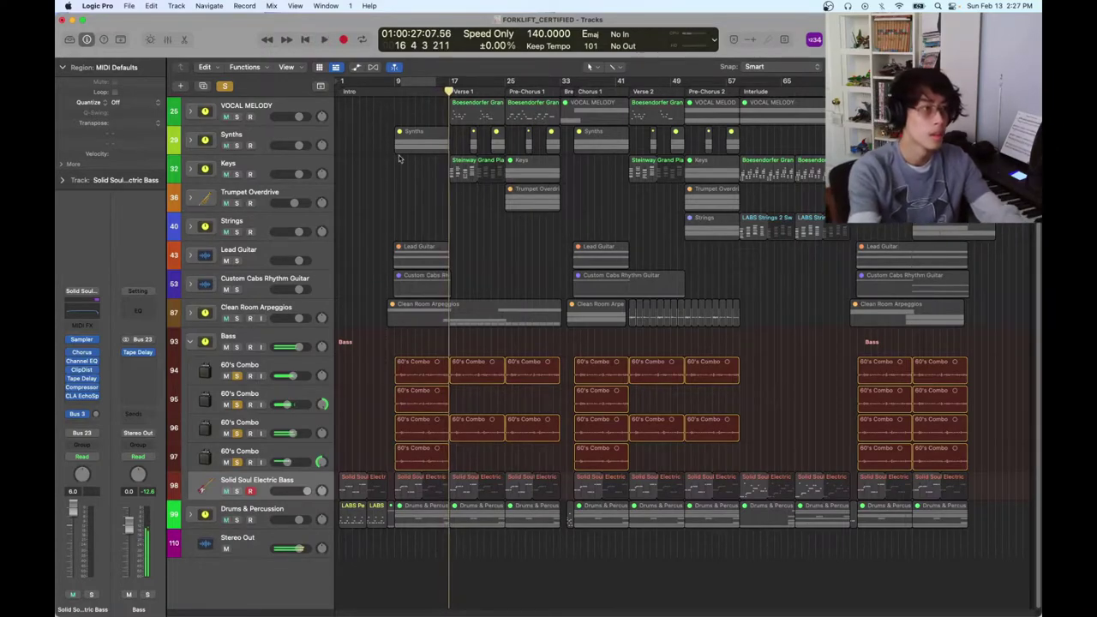
pyautogui.click(394, 85)
pyautogui.moveTo(237, 376); pyautogui.dragTo(243, 460)
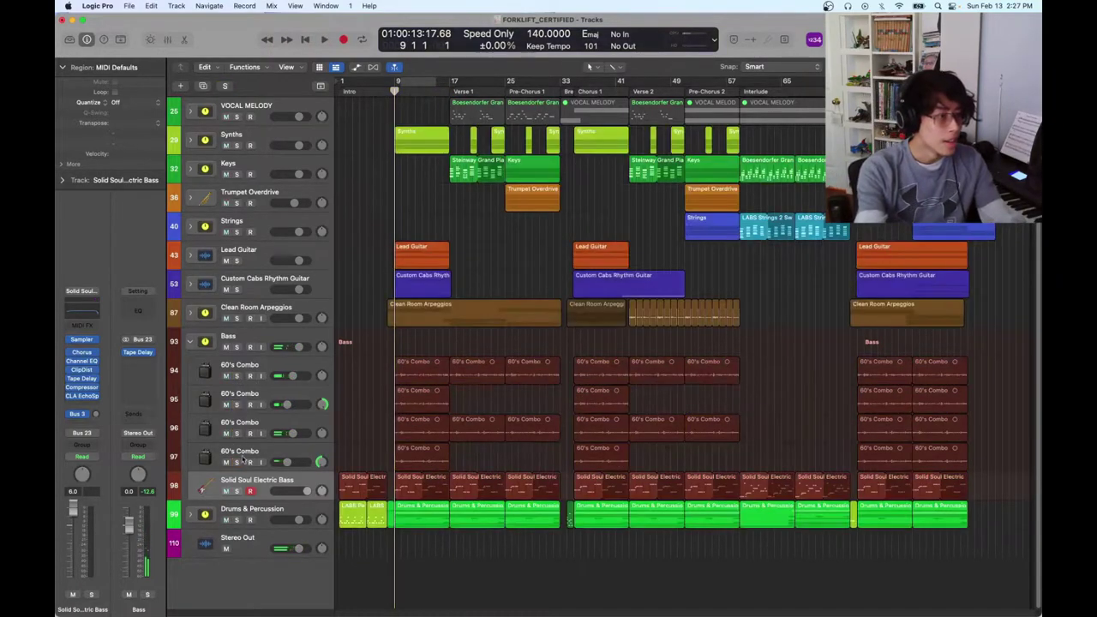
# Examine the Pedalboard and Bass Amp Designer settings on 60's Combo track 94, leaving the Pedalboard window open
pyautogui.click(269, 369)
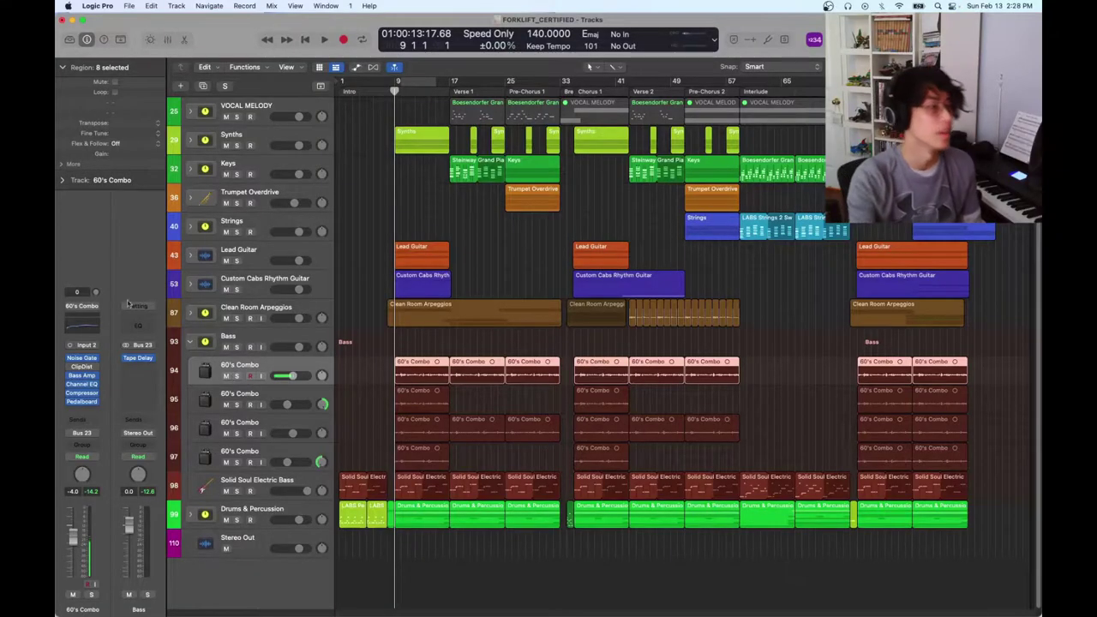
pyautogui.click(81, 403)
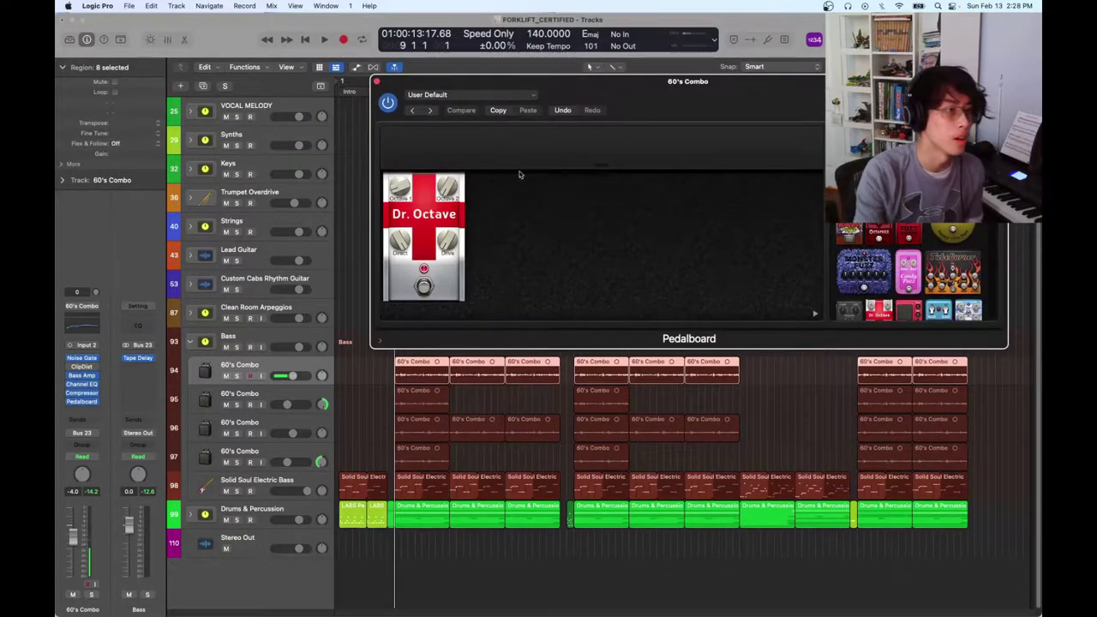
pyautogui.moveTo(503, 121); pyautogui.dragTo(542, 119)
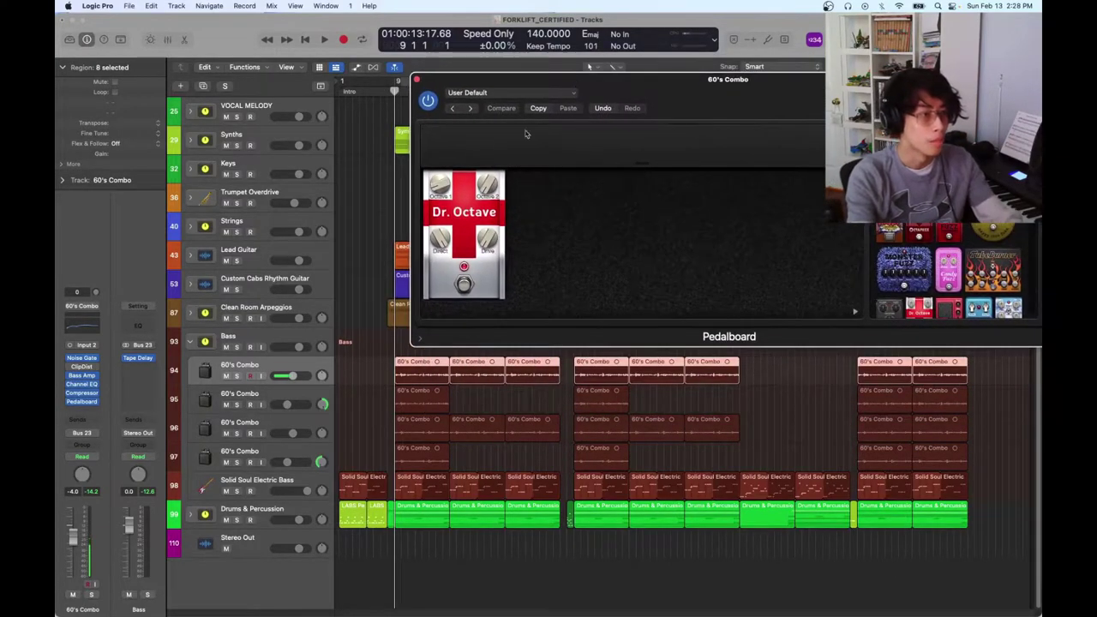
pyautogui.click(276, 368)
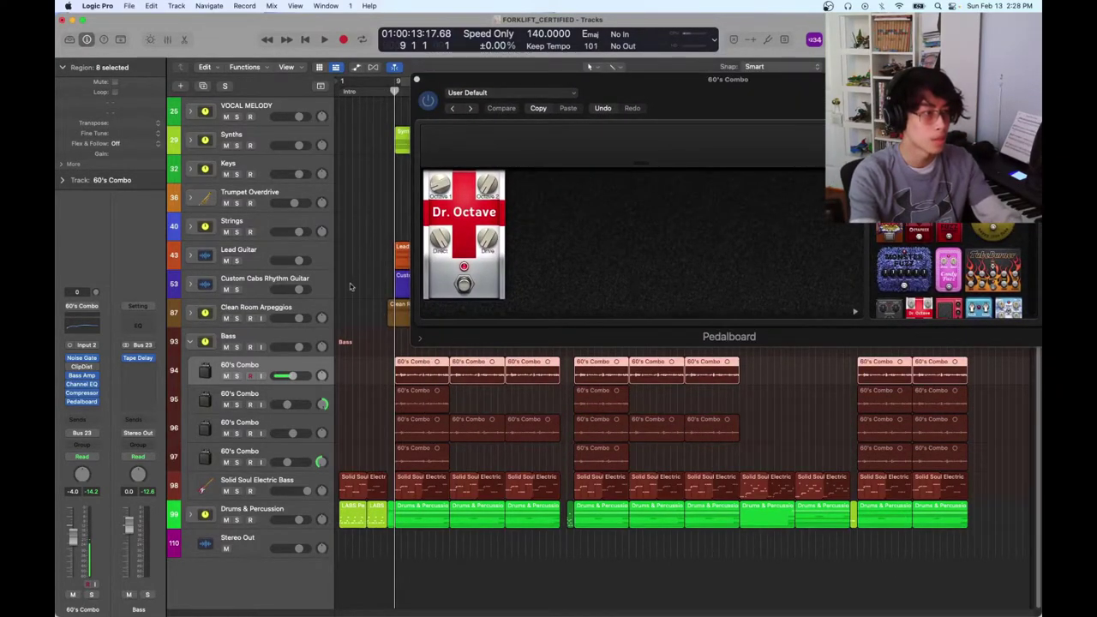
pyautogui.click(82, 375)
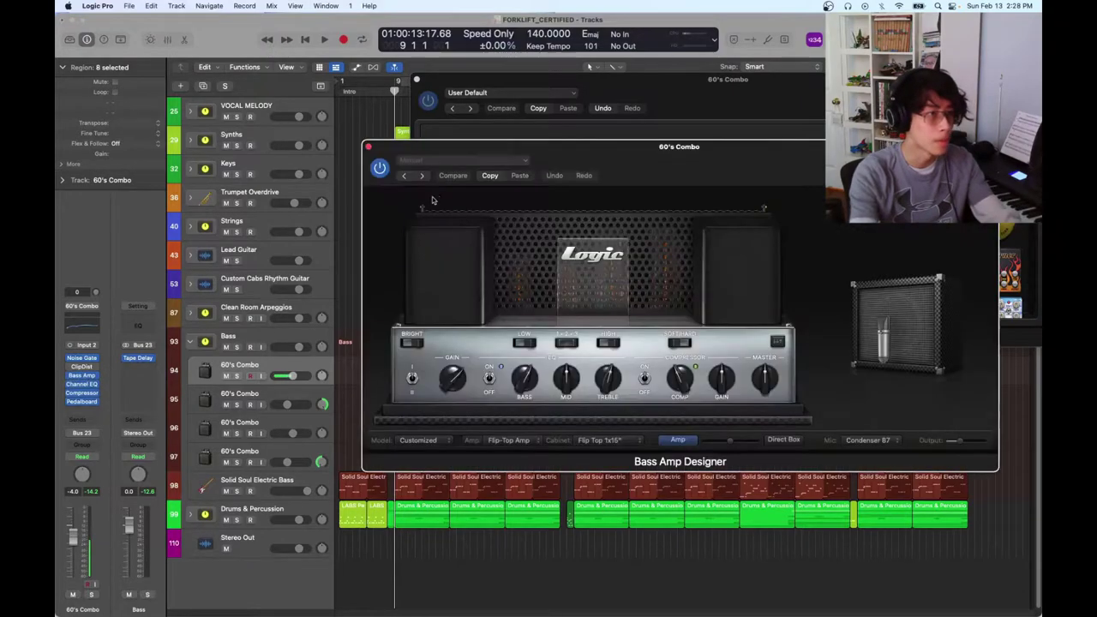
pyautogui.click(368, 147)
# Audition 60's Combo track 94 in solo, comparing its sound with the Dr. Octave pedal switched off and on, and close the Pedalboard
pyautogui.press('s')
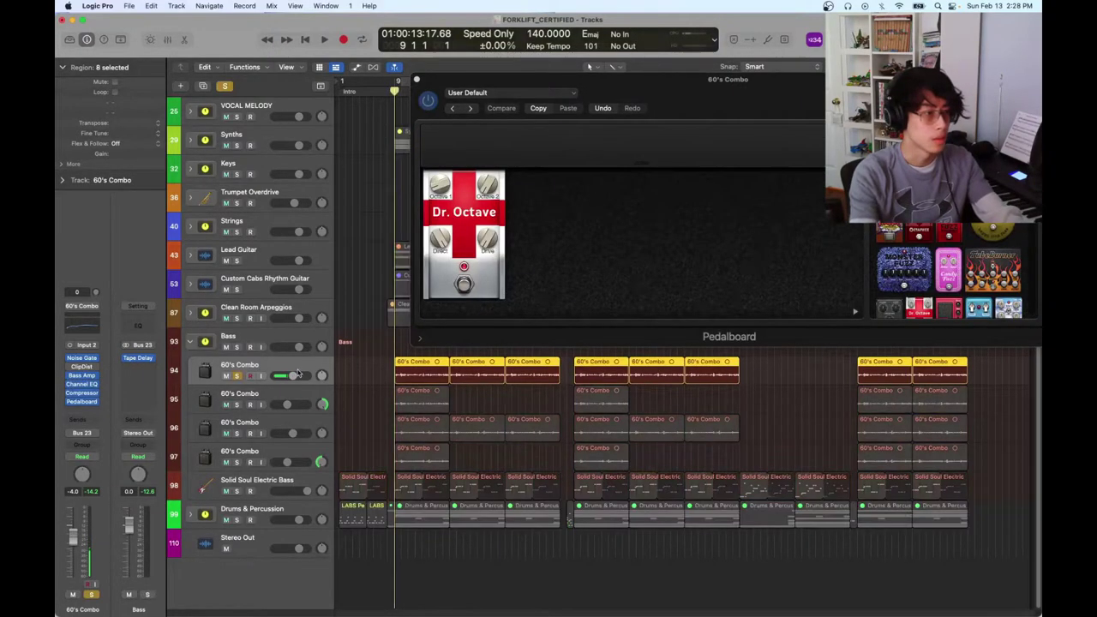
pyautogui.press('space')
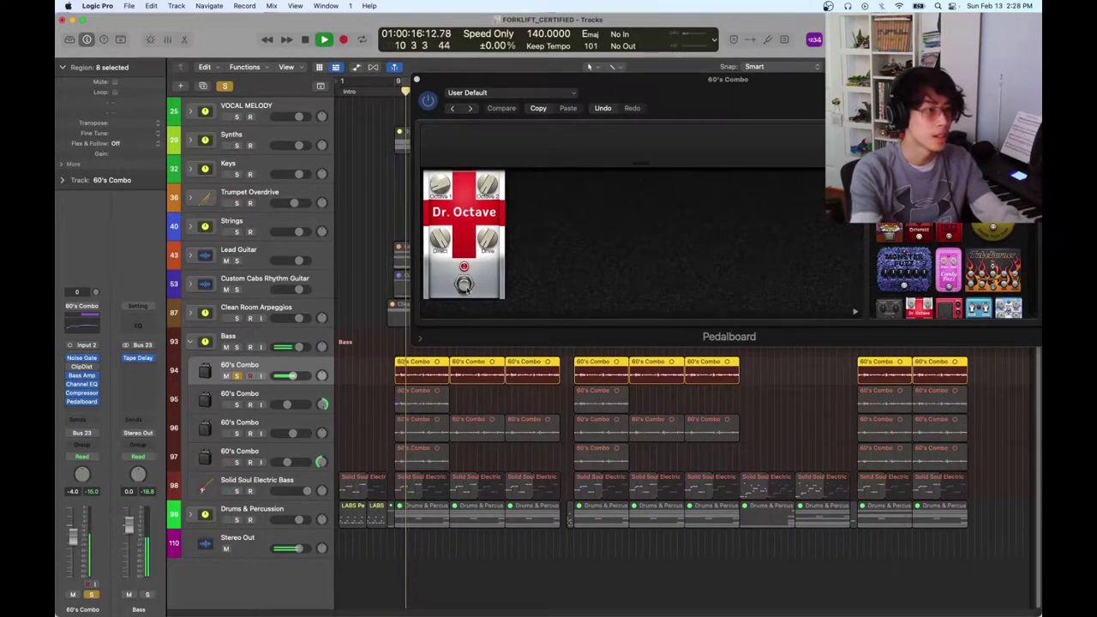
pyautogui.click(466, 287)
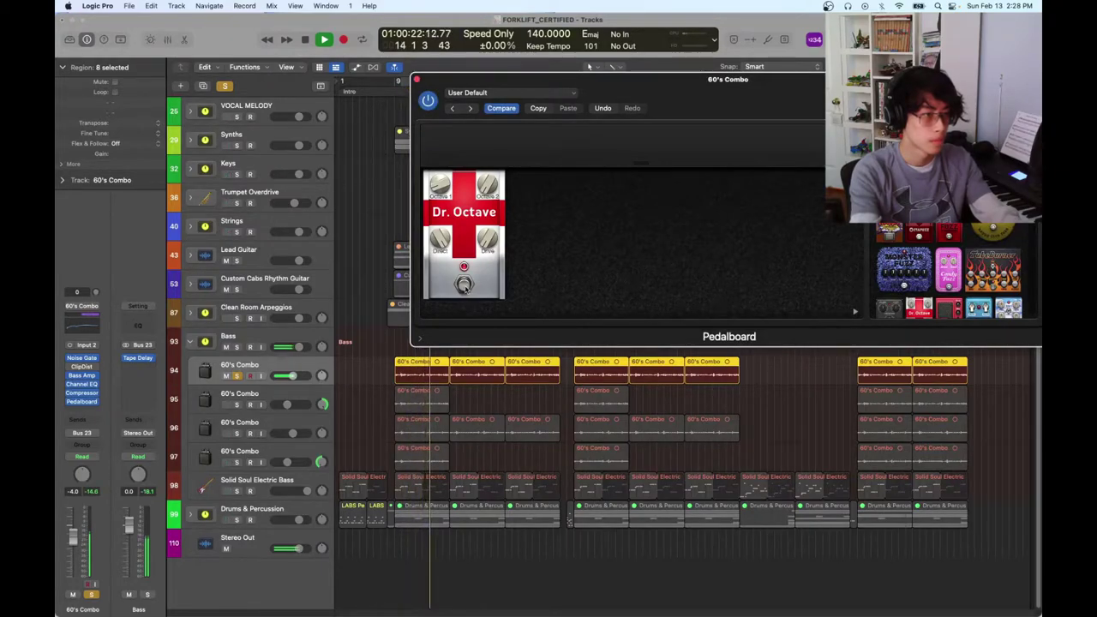
pyautogui.click(417, 79)
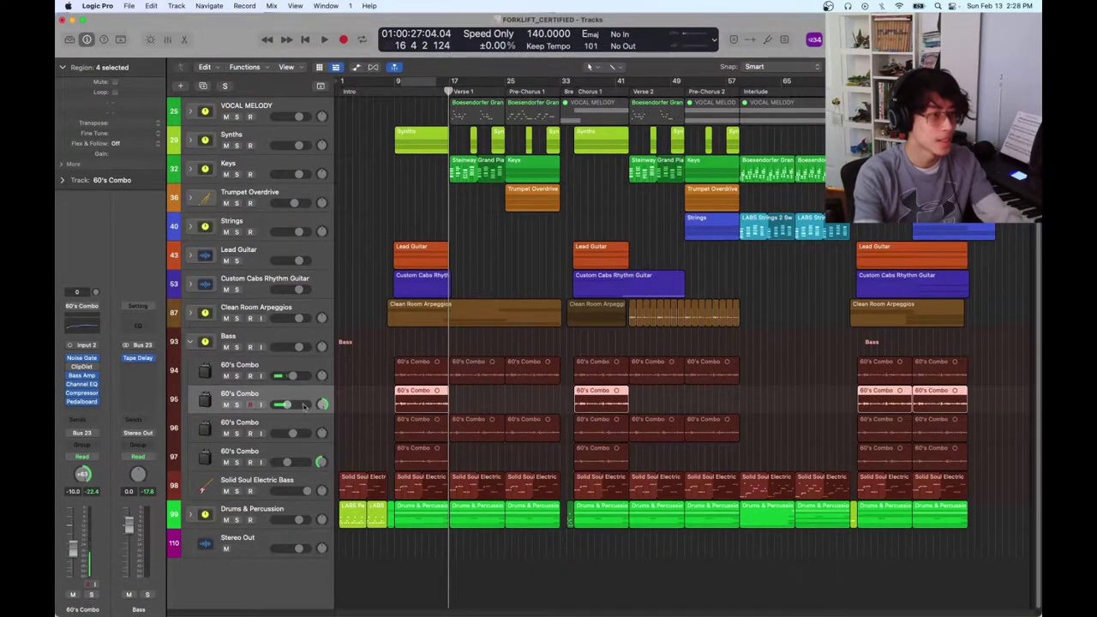
# Solo the panned 60's Combo tracks 95 and 97 and set the playhead to bar 9
pyautogui.click(237, 463)
pyautogui.click(237, 405)
pyautogui.click(395, 89)
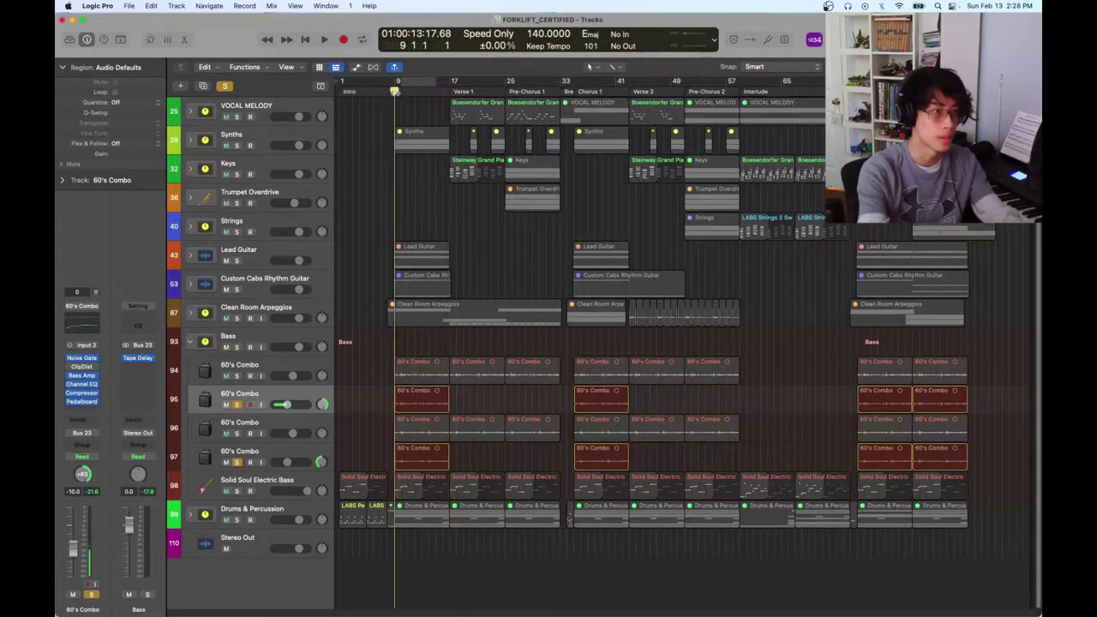
# Examine the Slap and Plate settings of the CLA EchoSphere plug-in on 60's Combo track 97 and close it
pyautogui.click(288, 395)
pyautogui.click(277, 452)
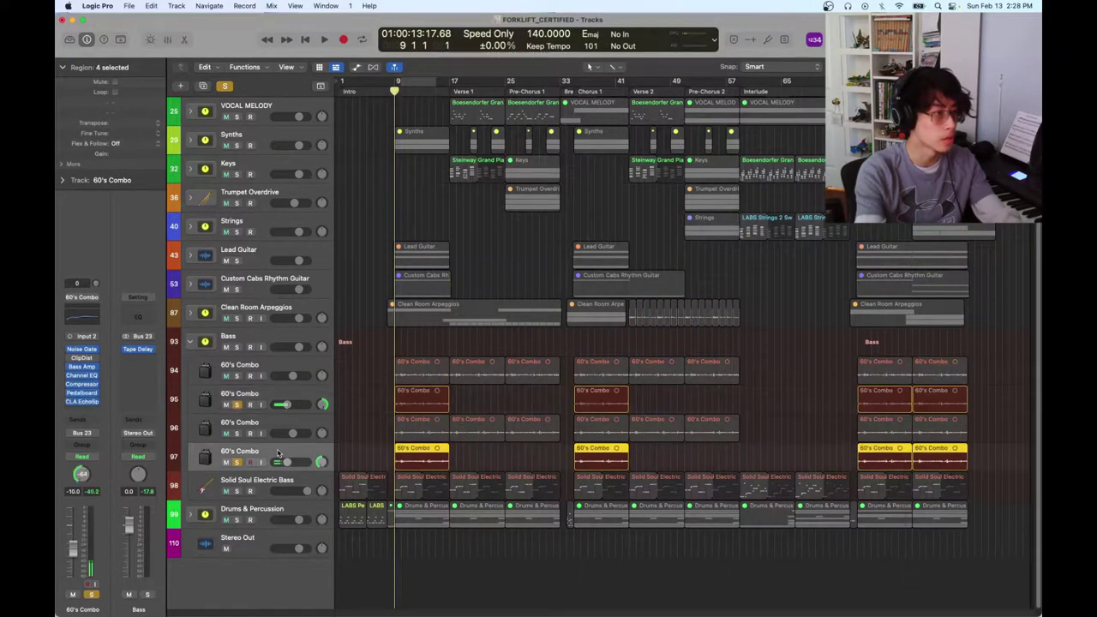
pyautogui.click(81, 402)
pyautogui.click(685, 330)
pyautogui.moveTo(505, 139); pyautogui.dragTo(902, 158)
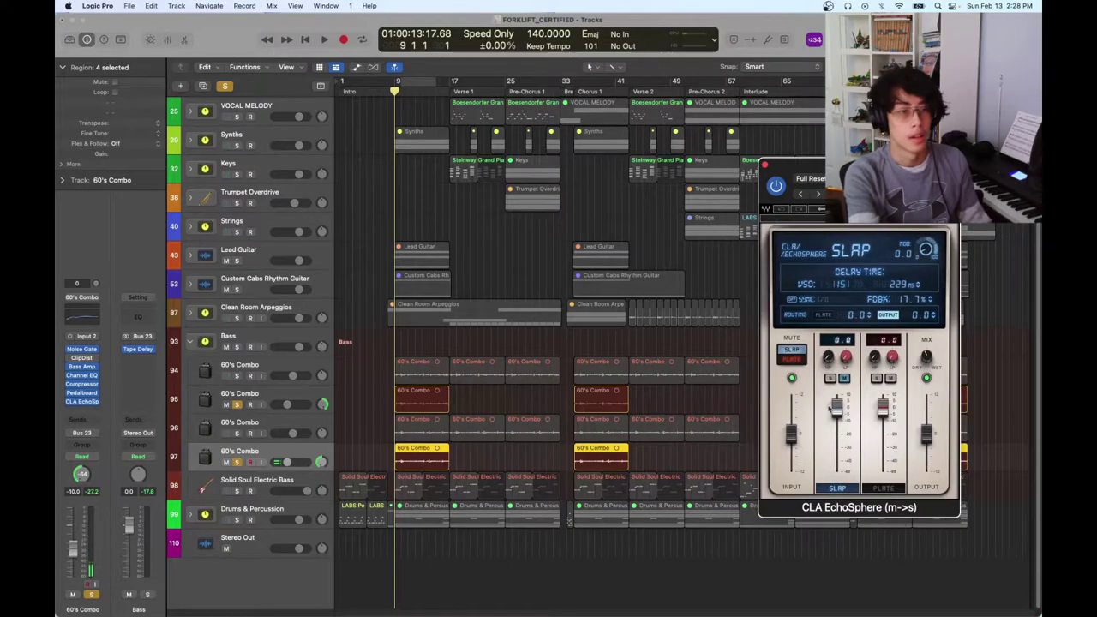
pyautogui.click(882, 488)
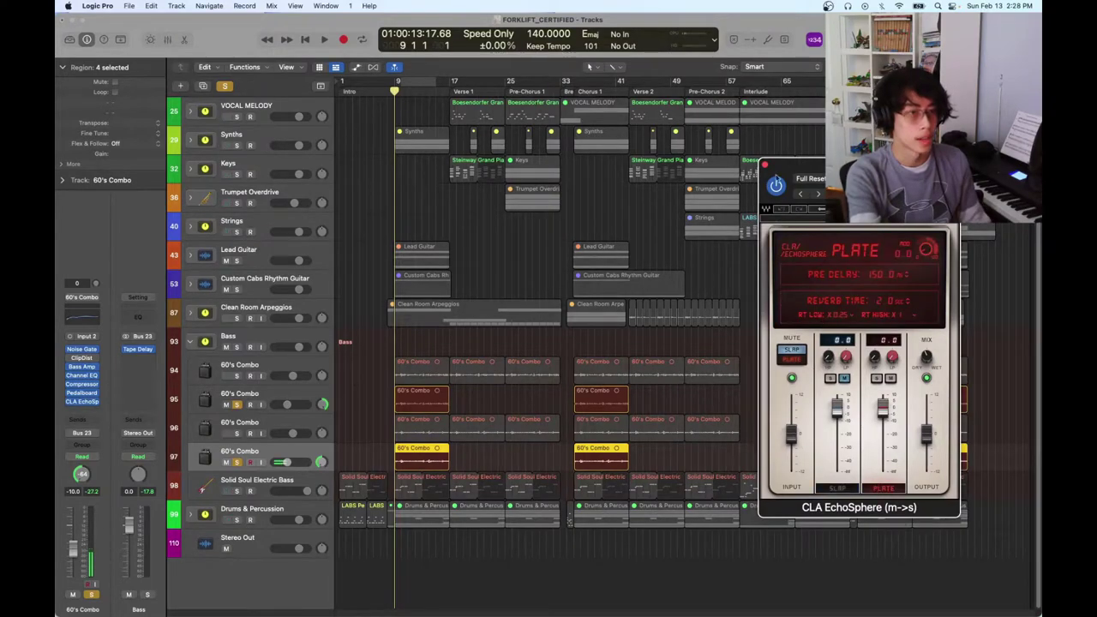
pyautogui.click(766, 166)
pyautogui.click(425, 341)
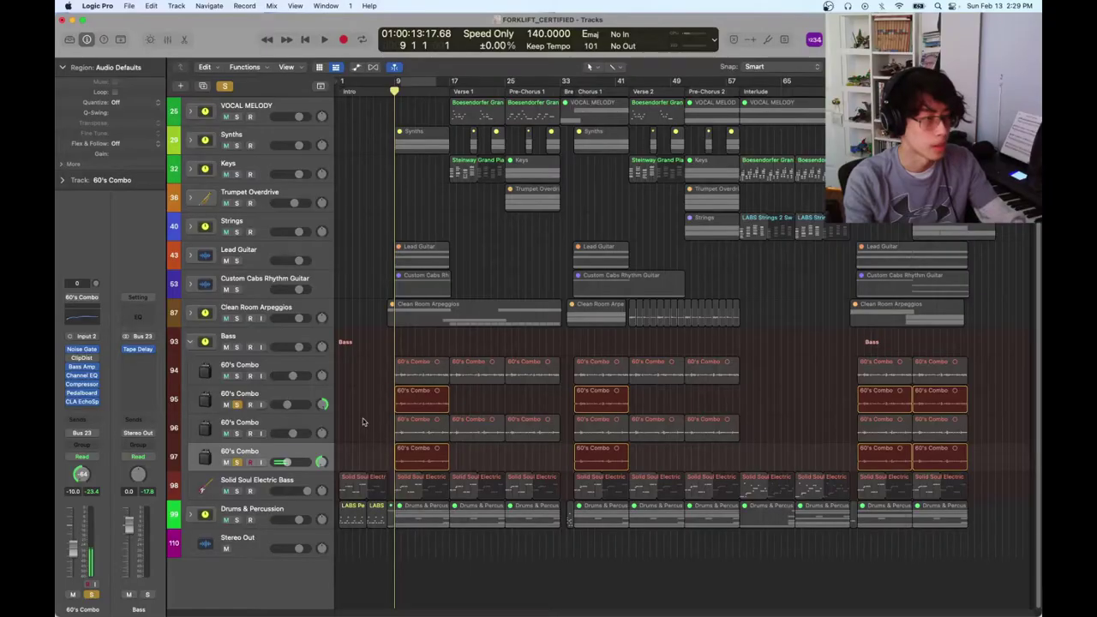
# Listen to the two soloed 60's Combo tracks through the chorus and return the playhead to bar 9
pyautogui.press('space')
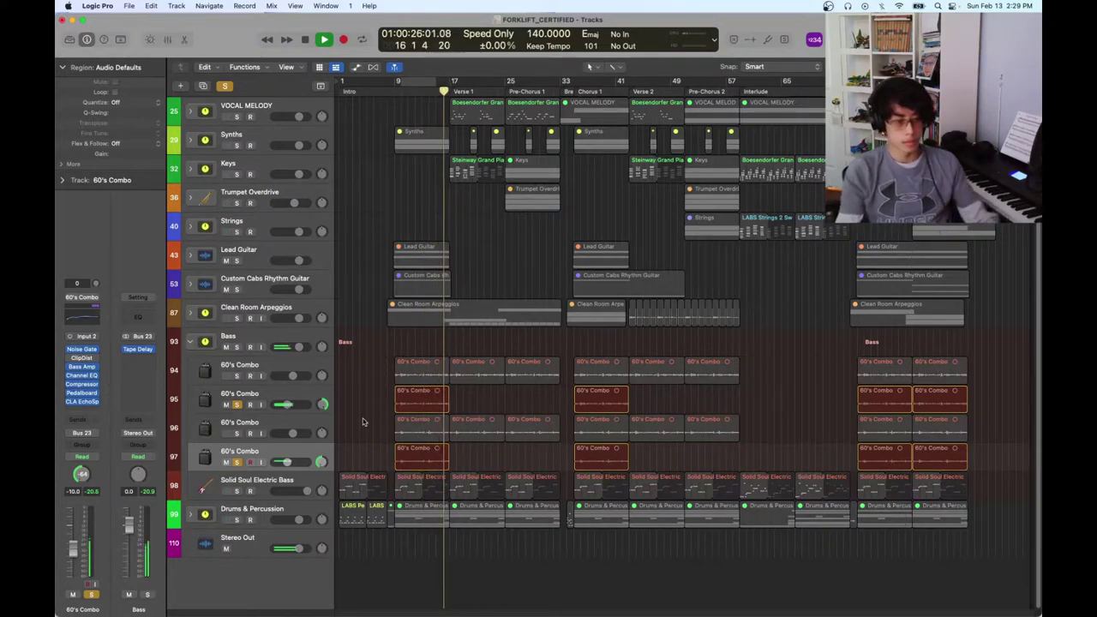
pyautogui.press('space')
pyautogui.press('Return')
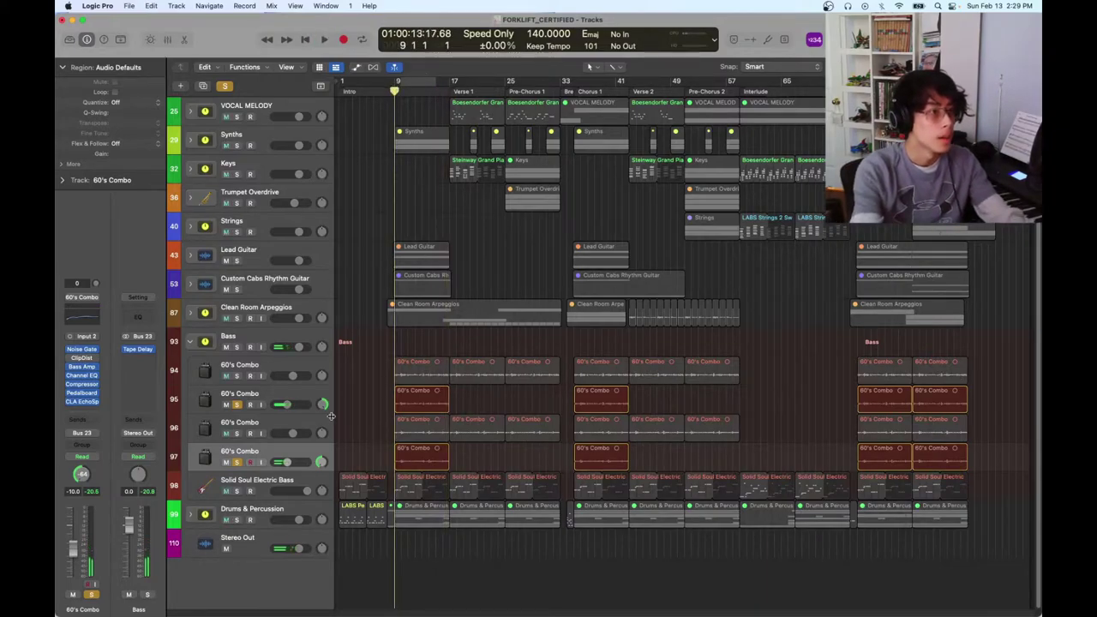
# Examine 60's Combo tracks 94 and 96, briefly opening the CLA EchoSphere plug-in on track 96
pyautogui.click(271, 369)
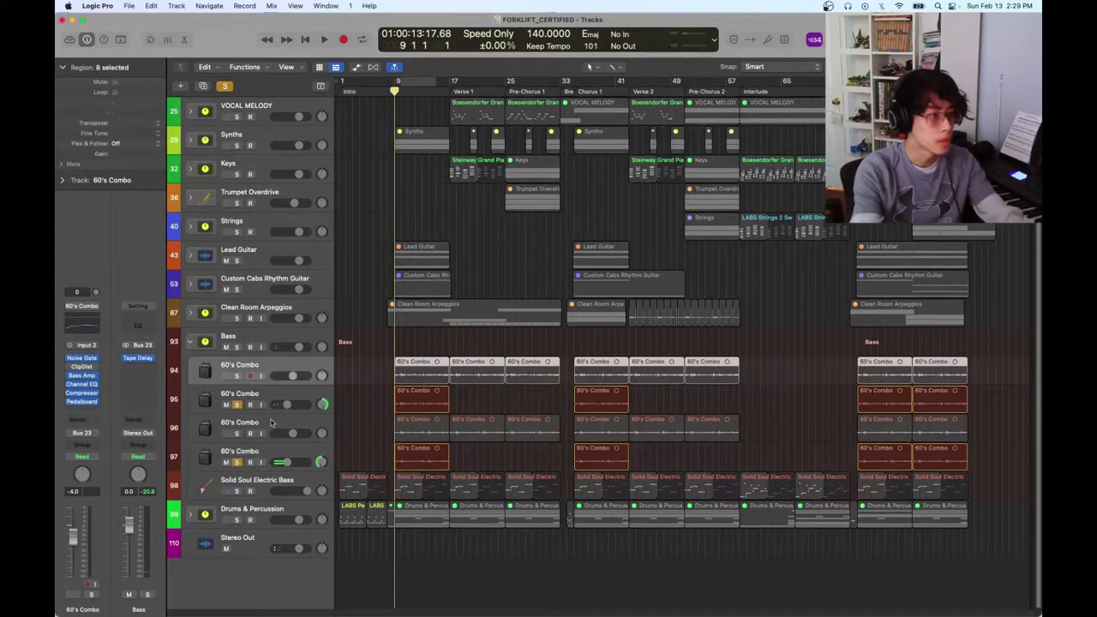
pyautogui.click(270, 422)
pyautogui.click(353, 415)
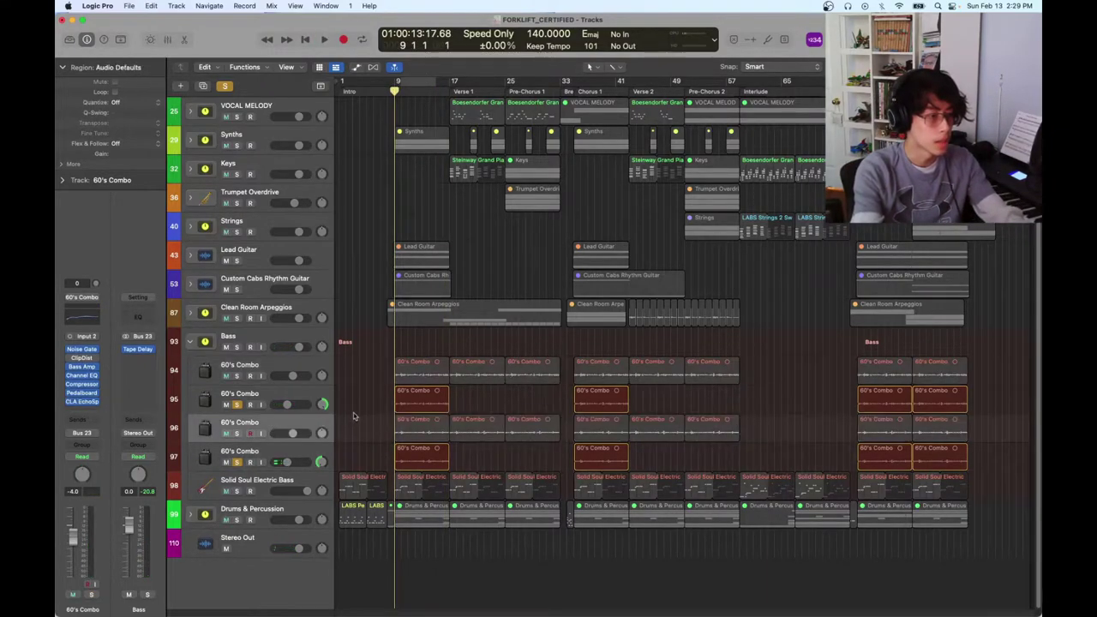
pyautogui.click(270, 371)
pyautogui.click(267, 425)
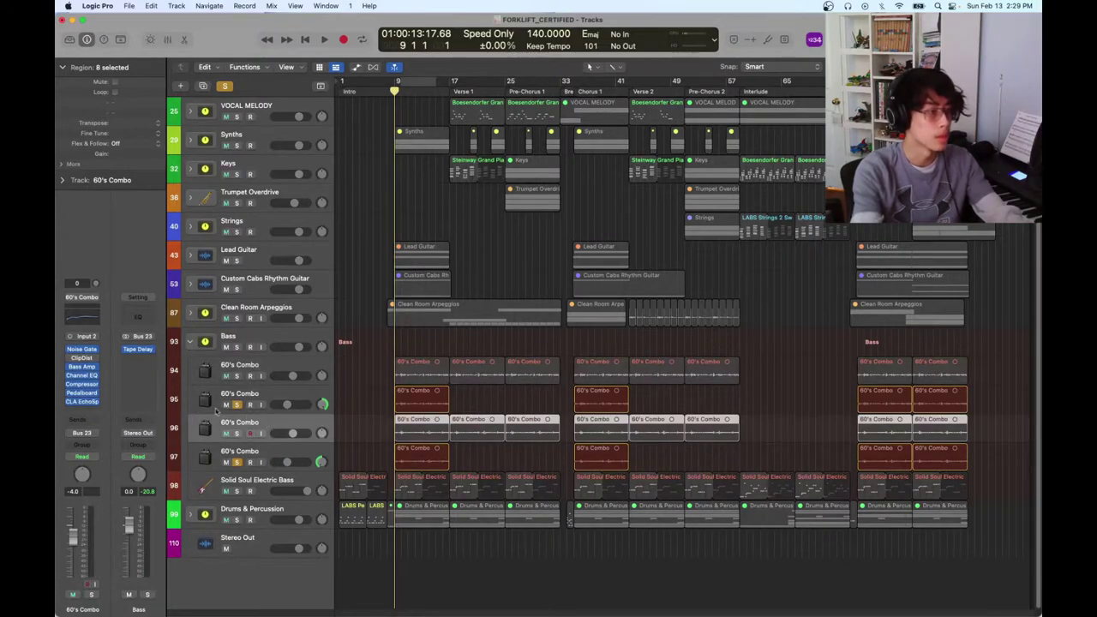
pyautogui.click(79, 401)
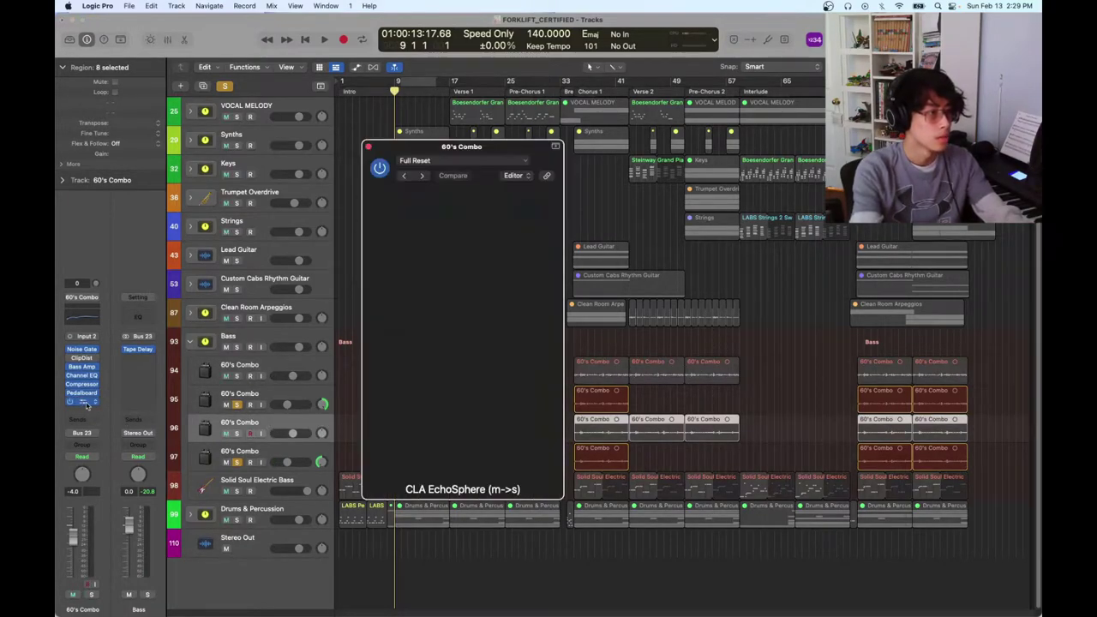
pyautogui.click(369, 147)
pyautogui.click(373, 373)
# Play from bar 9 and add tracks 94 and 96 to the soloed 60's Combo pair, toggling track 96 for comparison
pyautogui.press('space')
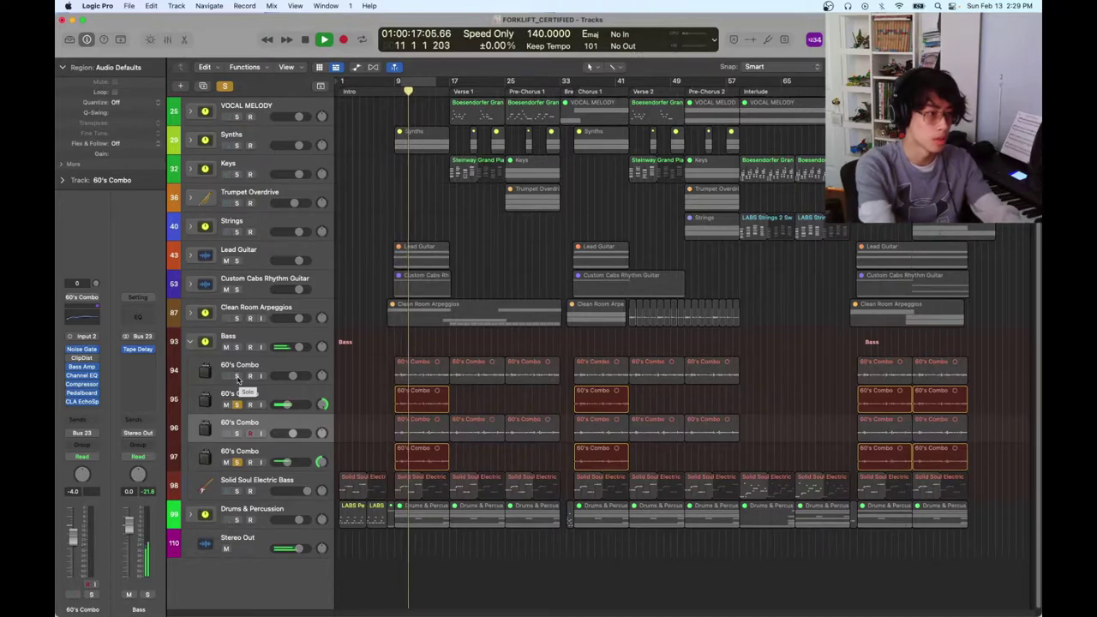
pyautogui.click(237, 376)
pyautogui.click(238, 433)
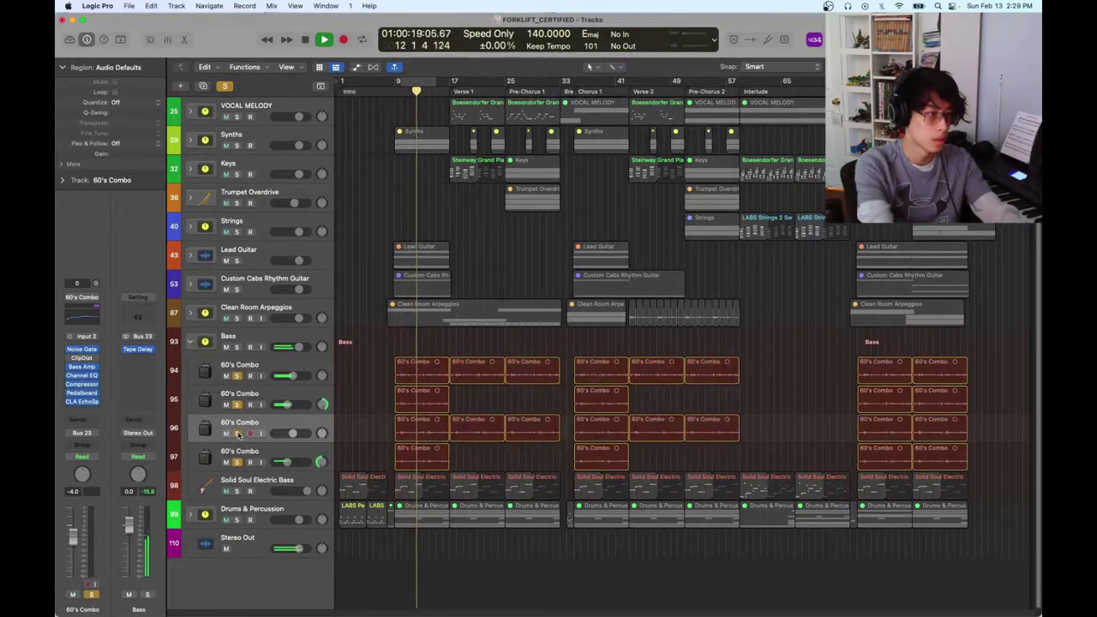
pyautogui.click(237, 433)
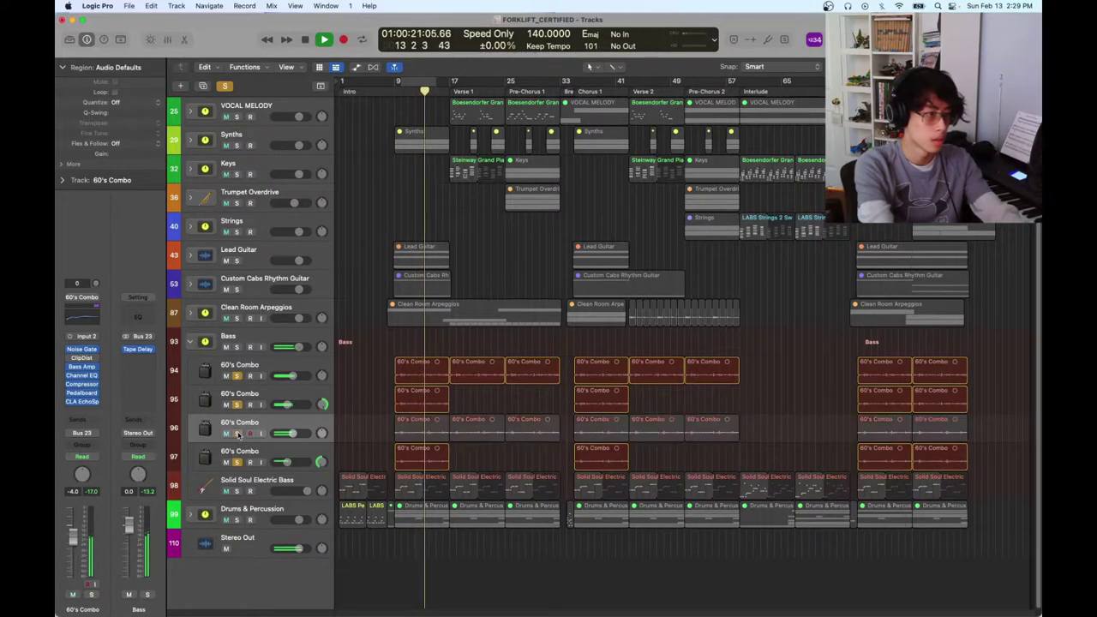
pyautogui.click(237, 434)
pyautogui.press('Up')
pyautogui.press('Up')
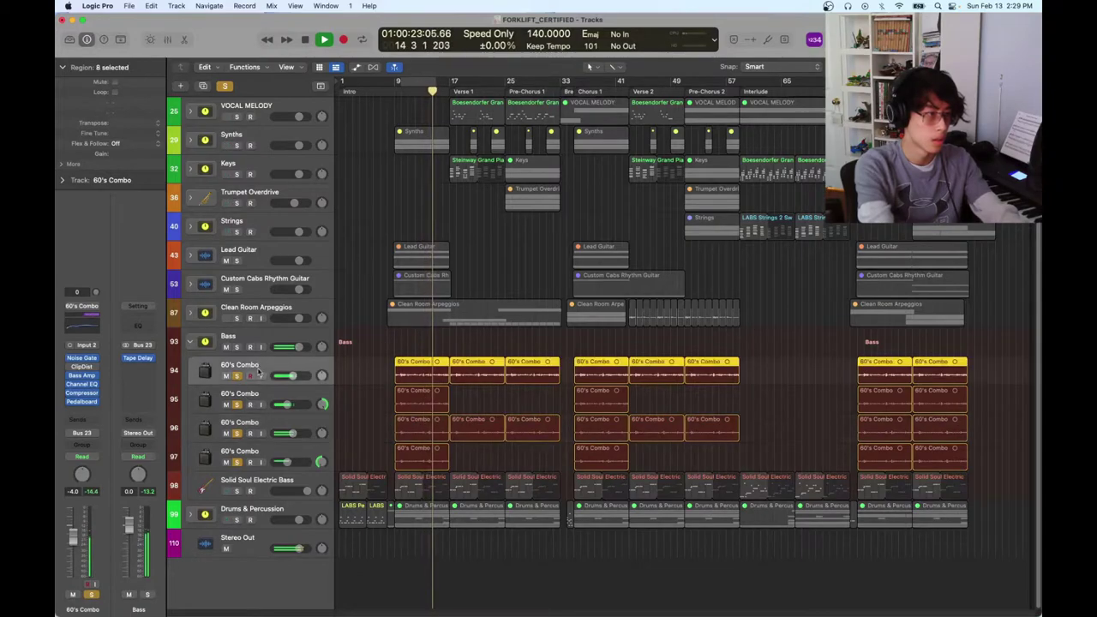
pyautogui.click(281, 431)
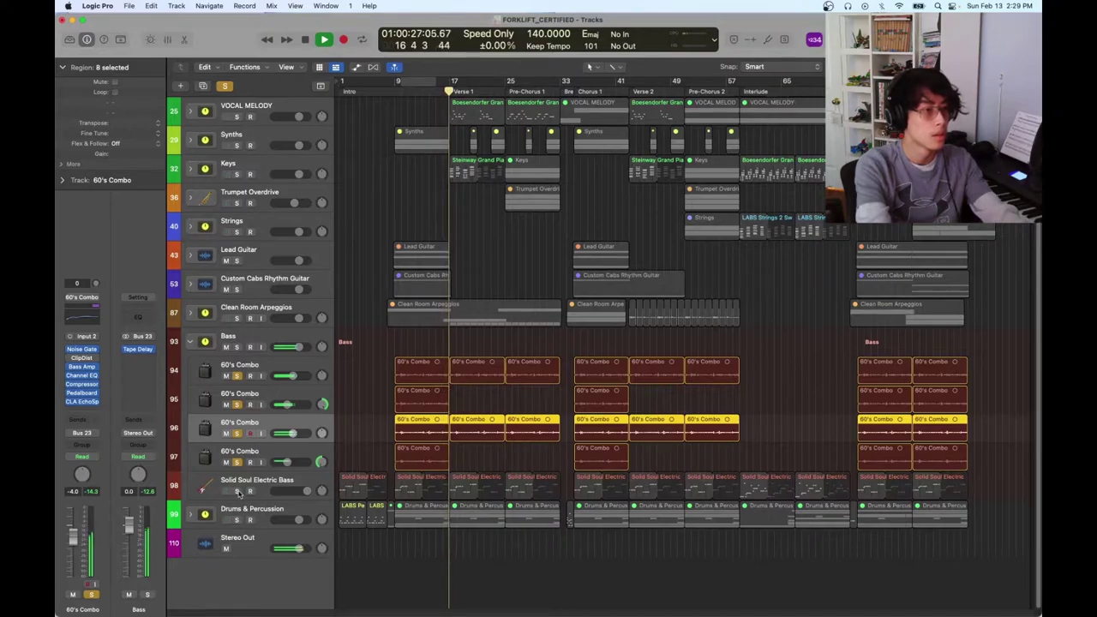
pyautogui.press('space')
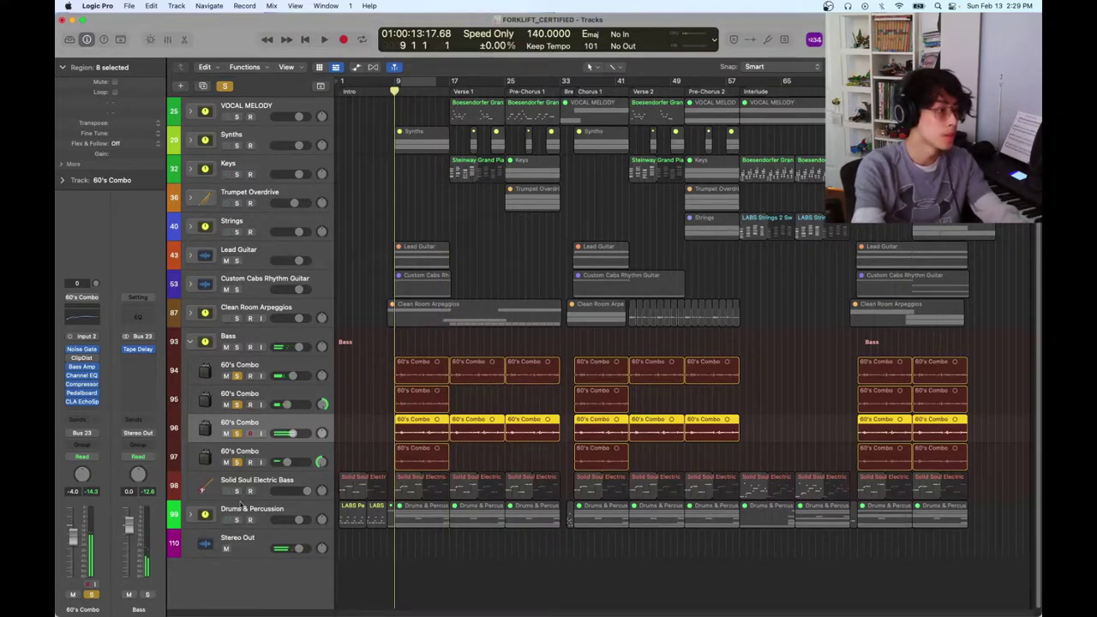
# Audition all bass layers together by adding the Solid Soul Electric Bass to the solo, and clear every solo
pyautogui.click(236, 491)
pyautogui.press('space')
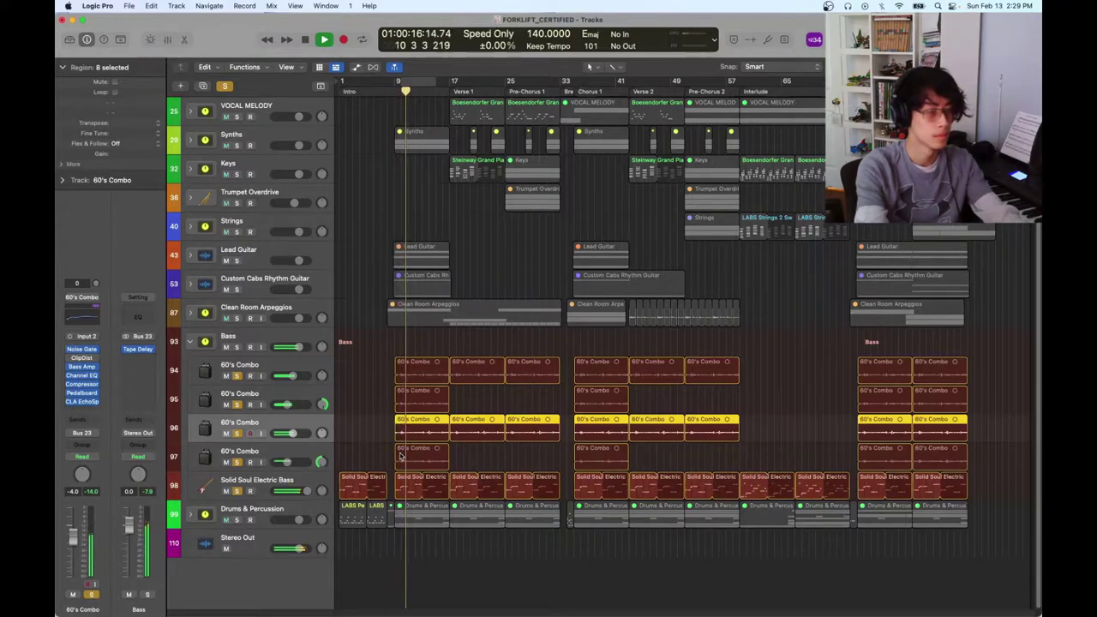
pyautogui.press('space')
pyautogui.keyDown('alt'); pyautogui.click(237, 377); pyautogui.keyUp('alt')
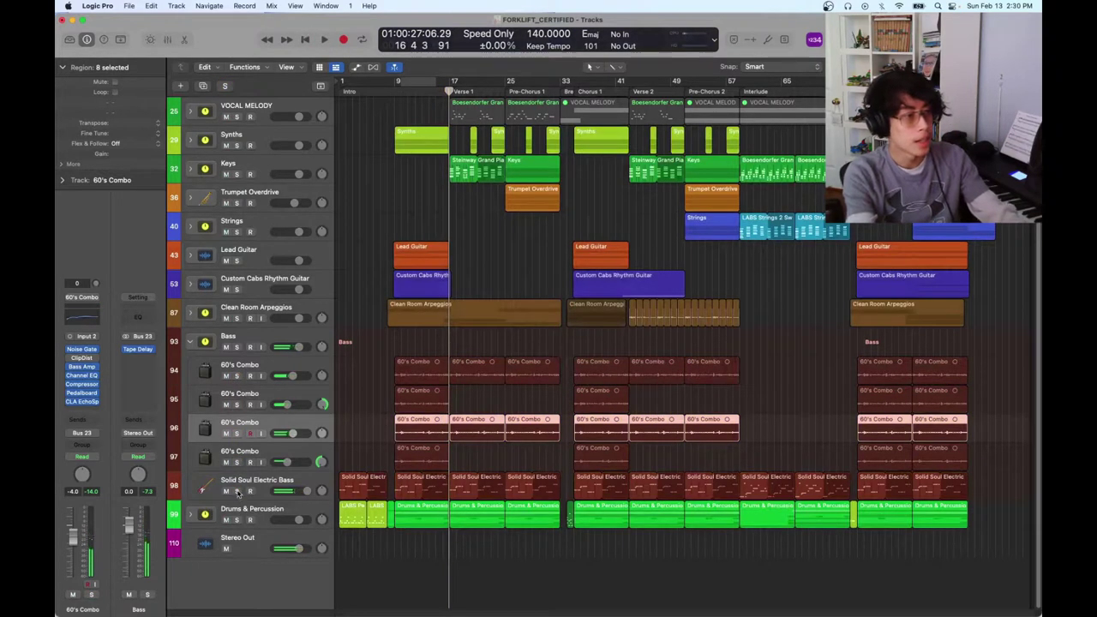
# Sweep over the Bass folder's regions, clear the selection, and set the playhead to bar 59 at the Interlude
pyautogui.moveTo(362, 341); pyautogui.dragTo(948, 490)
pyautogui.click(828, 423)
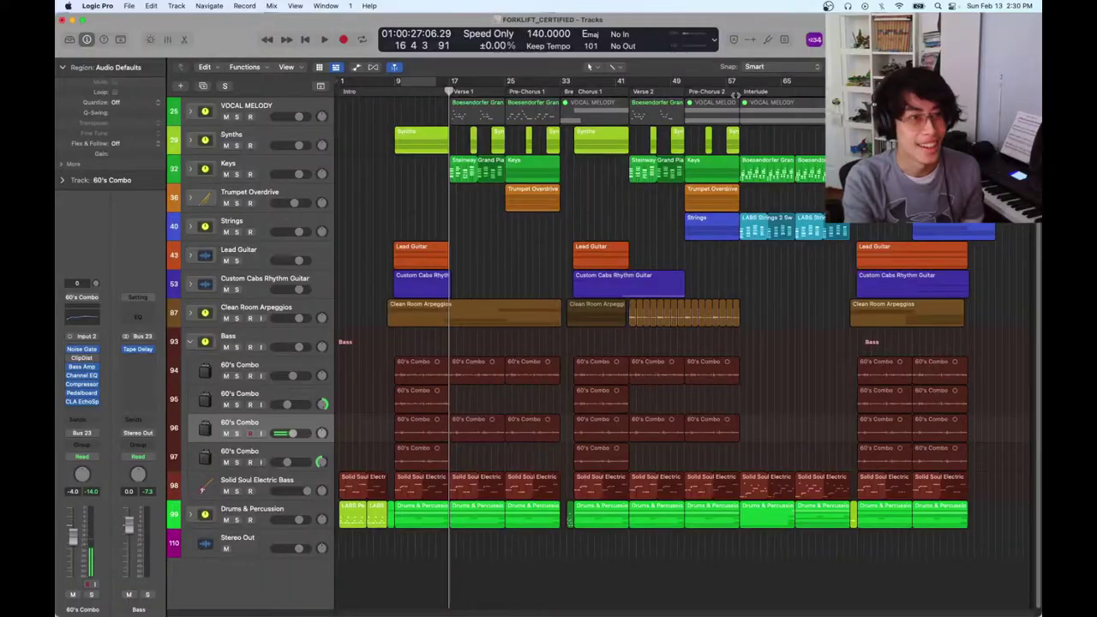
pyautogui.click(735, 94)
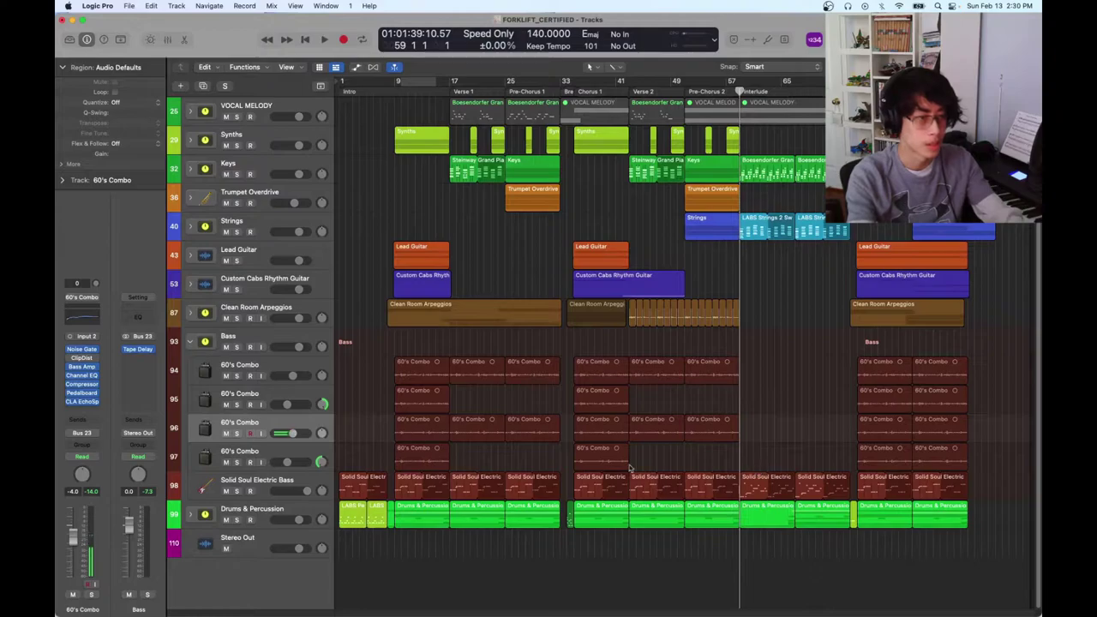
# Audition the Solid Soul Electric Bass alone from bar 59, briefly adding 60's Combo track 96 to the solo, and clear every solo
pyautogui.click(237, 490)
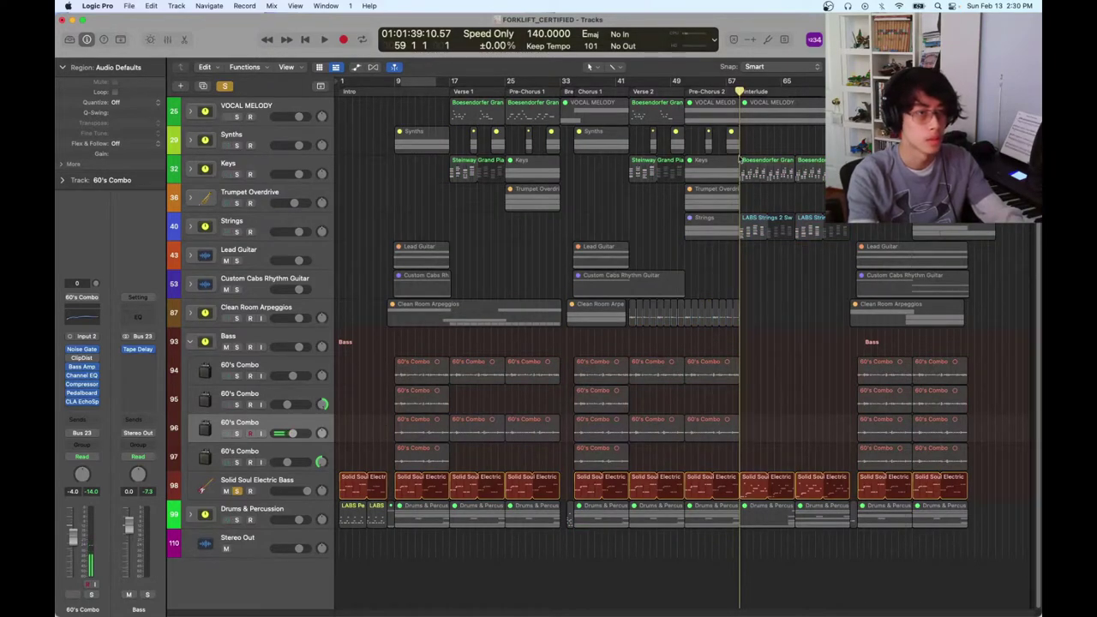
pyautogui.press('space')
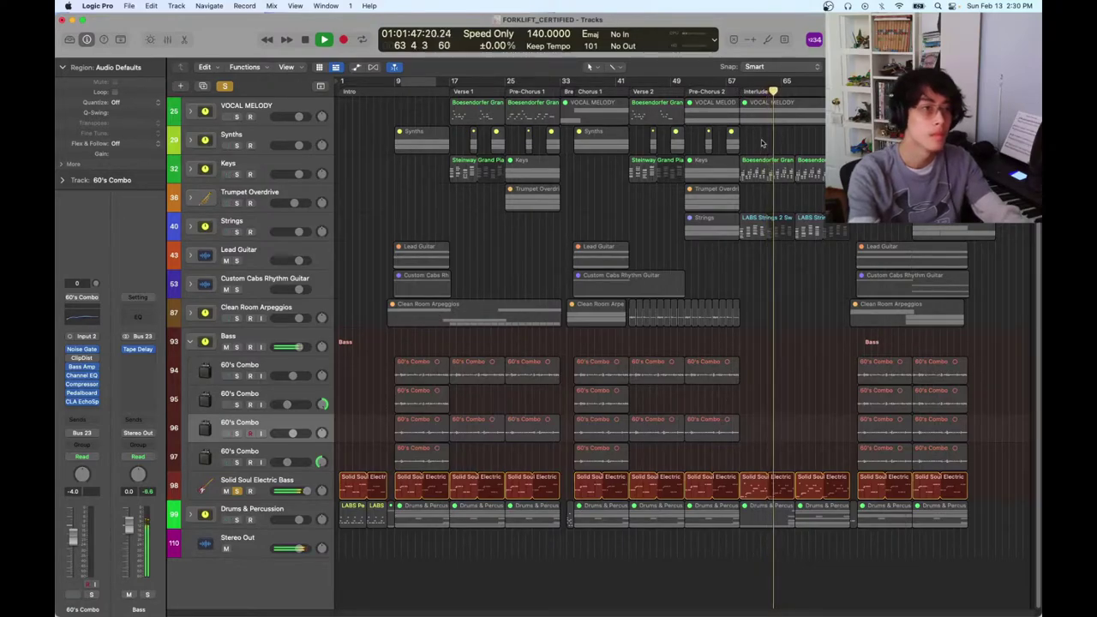
pyautogui.press('space')
pyautogui.press('s')
pyautogui.press('space')
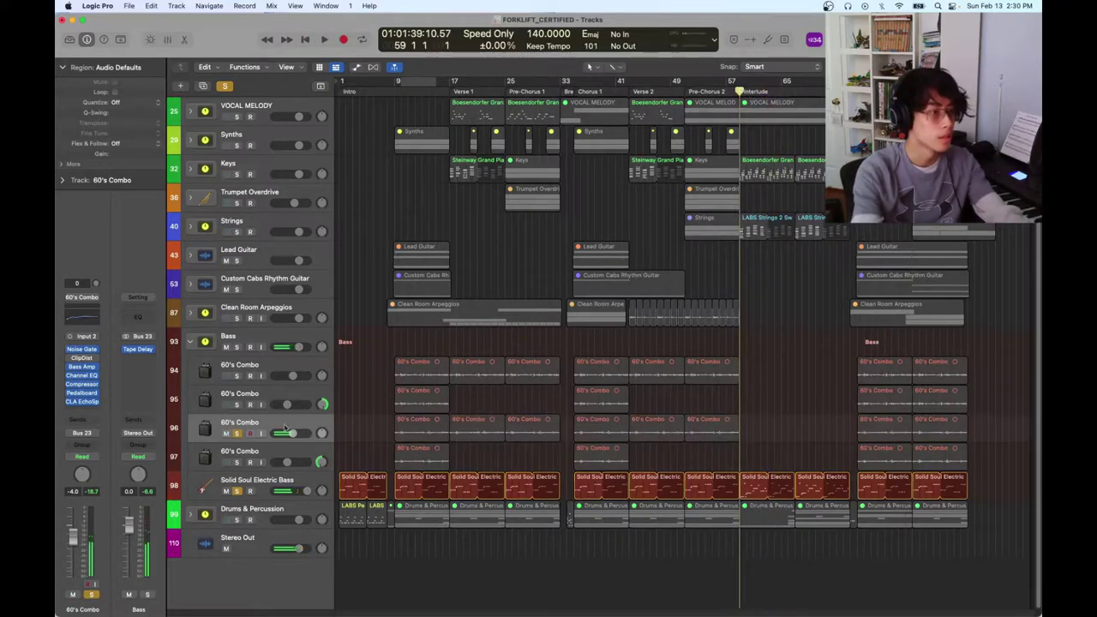
pyautogui.click(237, 491)
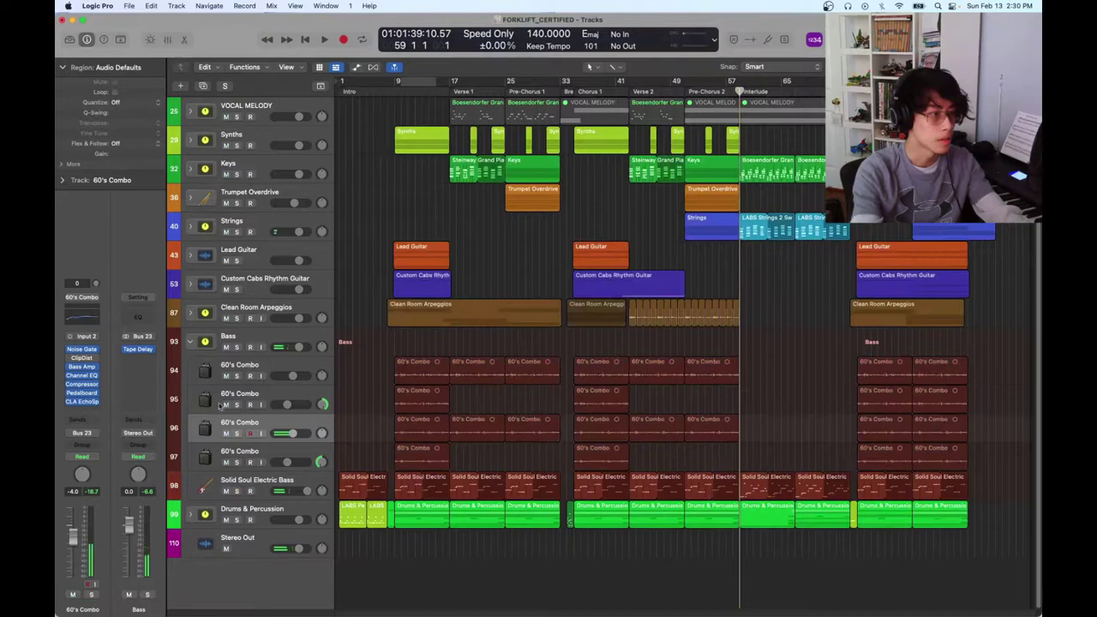
# Collapse the Bass folder and expand the Clean Room Arpeggios, Custom Cabs Rhythm Guitar and Lead Guitar stacks
pyautogui.click(192, 342)
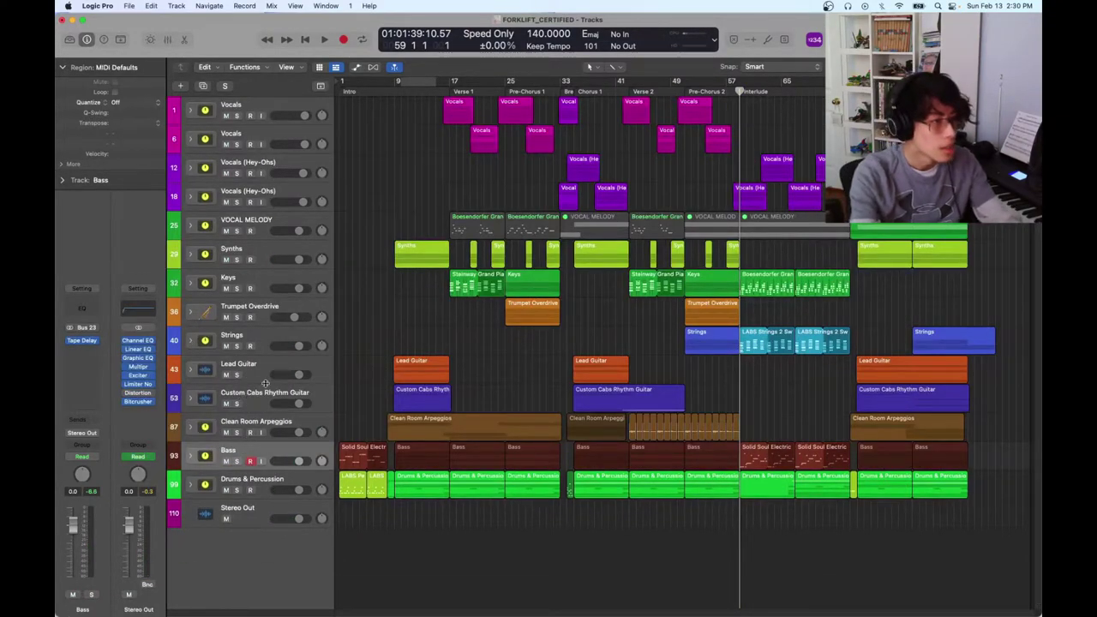
pyautogui.click(257, 420)
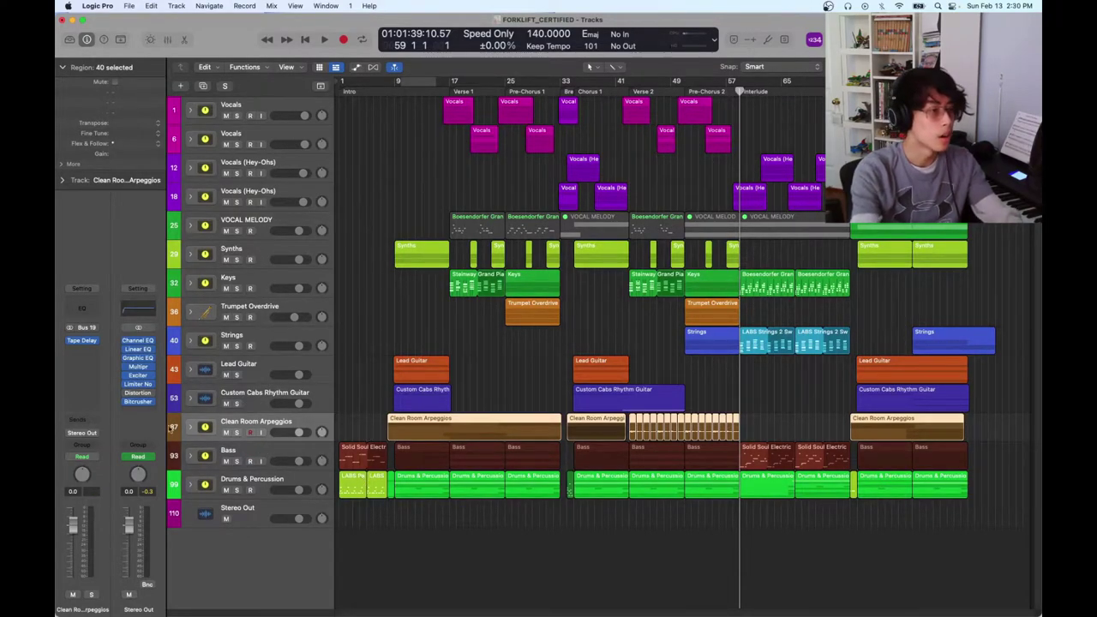
pyautogui.click(190, 428)
pyautogui.click(190, 397)
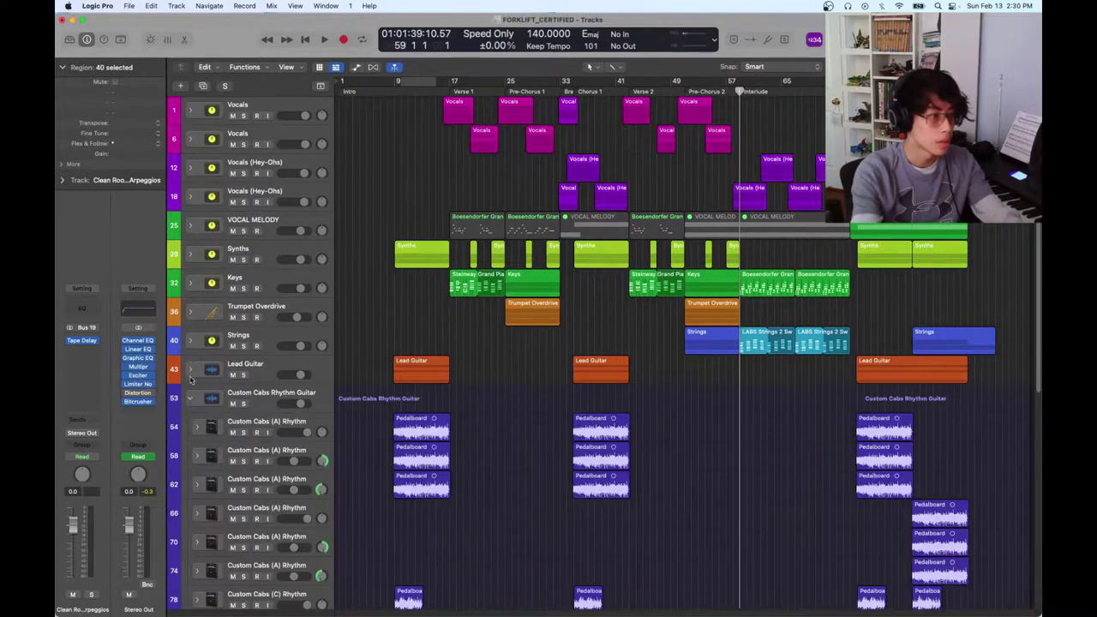
pyautogui.click(190, 369)
# Set the playhead to bar 9, sweep over the Custom Cabs (A) Rhythm regions across the song, and clear the selection
pyautogui.scroll(-5, 427, 424)
pyautogui.click(393, 88)
pyautogui.moveTo(417, 289); pyautogui.dragTo(426, 404)
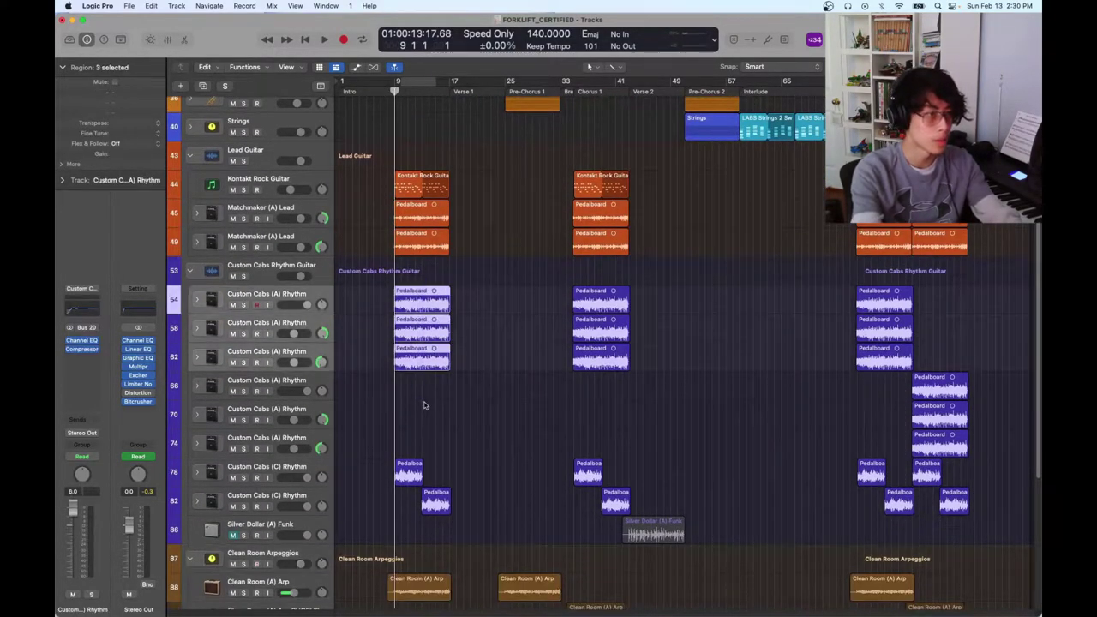
pyautogui.click(350, 381)
pyautogui.moveTo(366, 290); pyautogui.dragTo(940, 446)
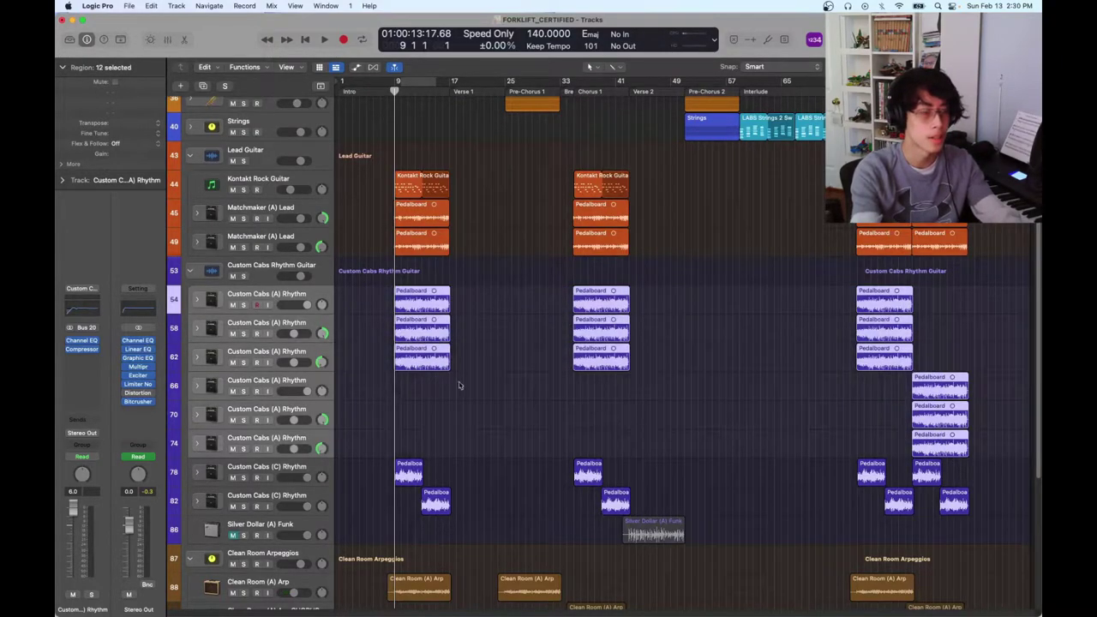
pyautogui.click(383, 306)
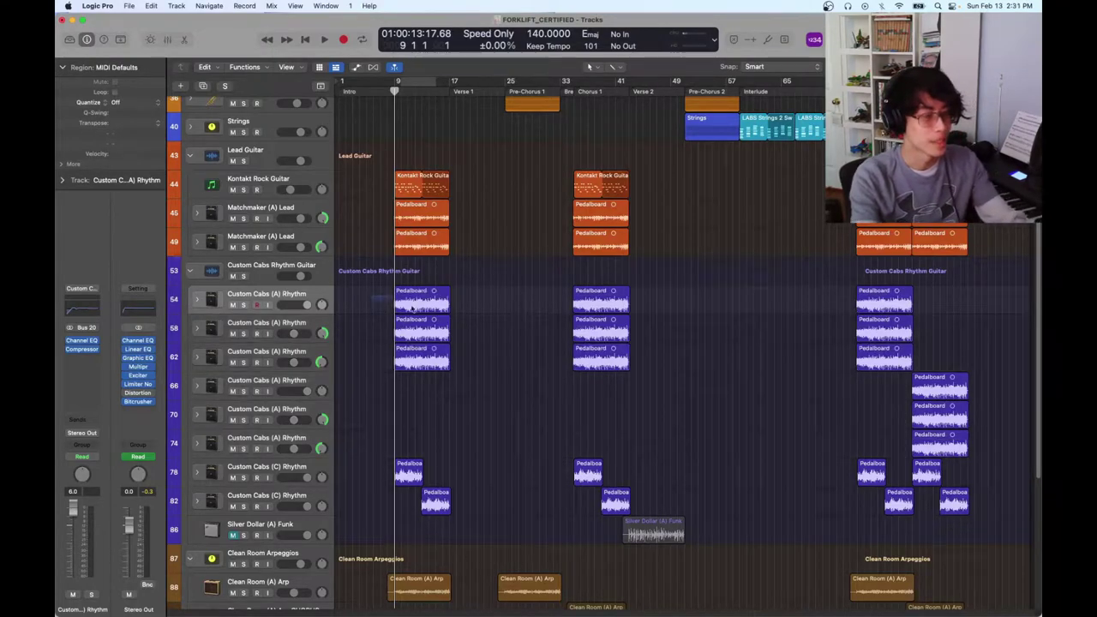
# Select the bar 9 regions on Custom Cabs (A) Rhythm tracks 54, 58 and 62, solo those tracks, and play them from bar 9
pyautogui.moveTo(373, 303); pyautogui.dragTo(471, 405)
pyautogui.moveTo(373, 290); pyautogui.dragTo(432, 391)
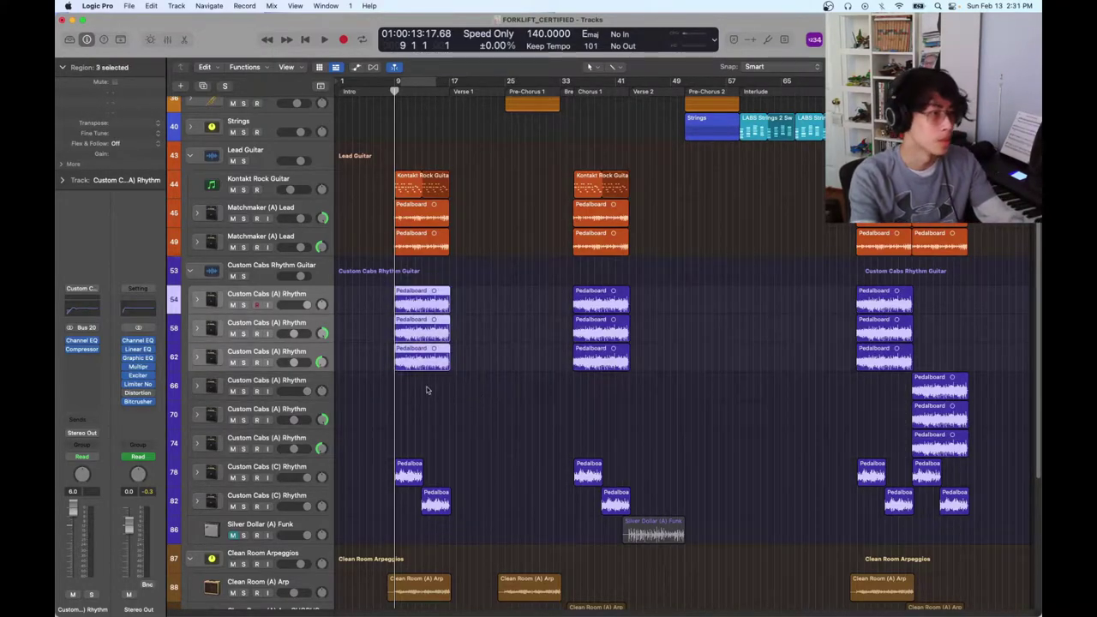
pyautogui.press('s')
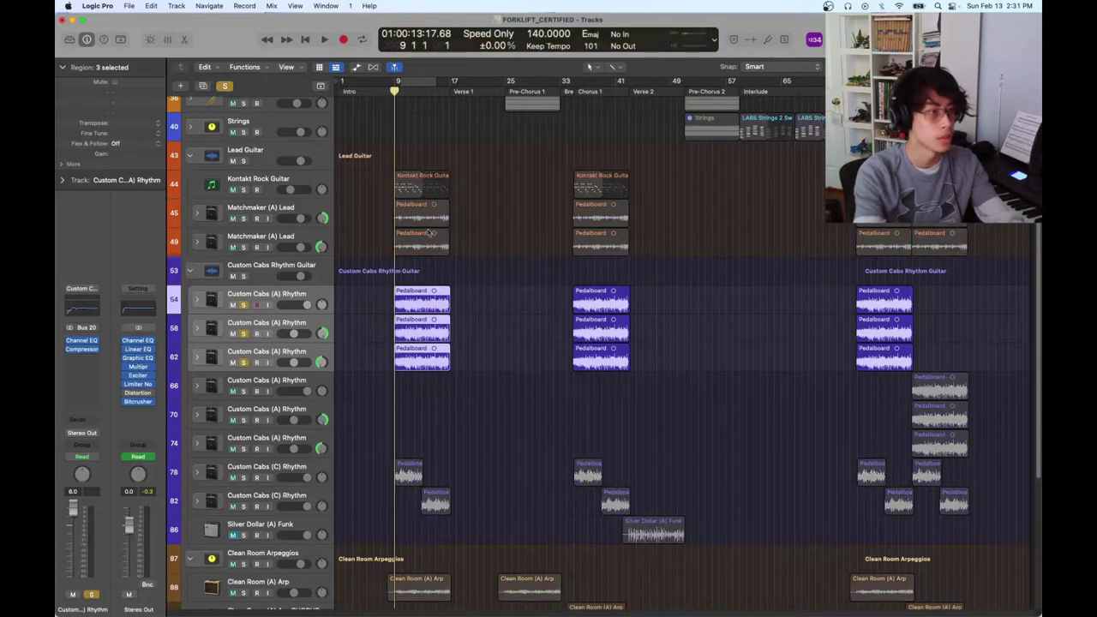
pyautogui.press('space')
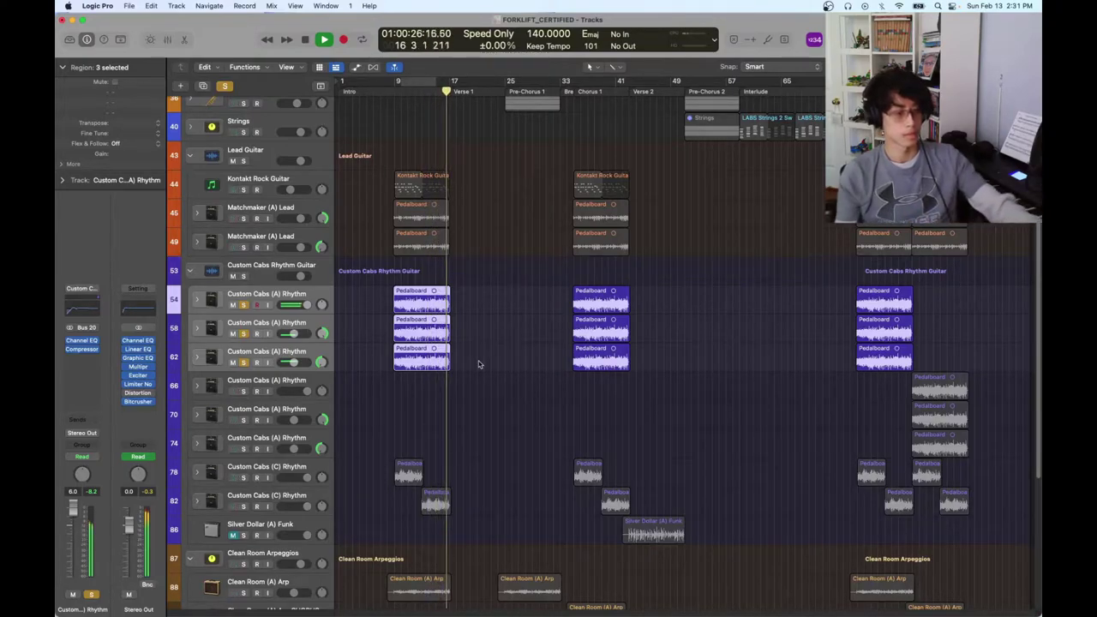
pyautogui.press('space')
pyautogui.press('Return')
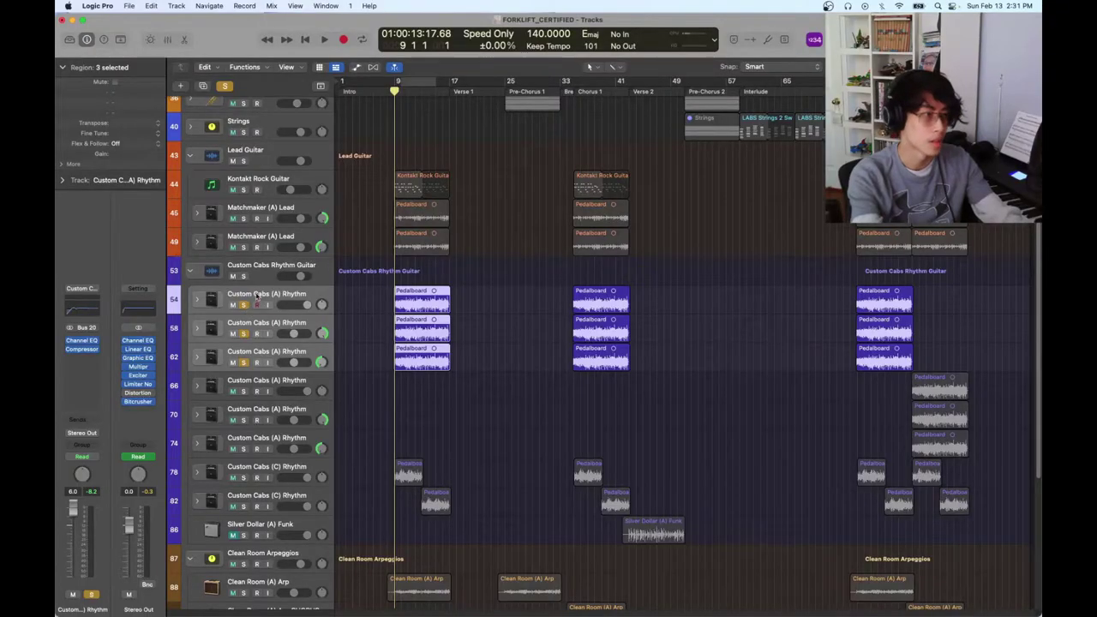
# Play tracks 58 and 62 from bar 9 without track 54, add it back for comparison, and clear all three solos and the selection
pyautogui.click(295, 322)
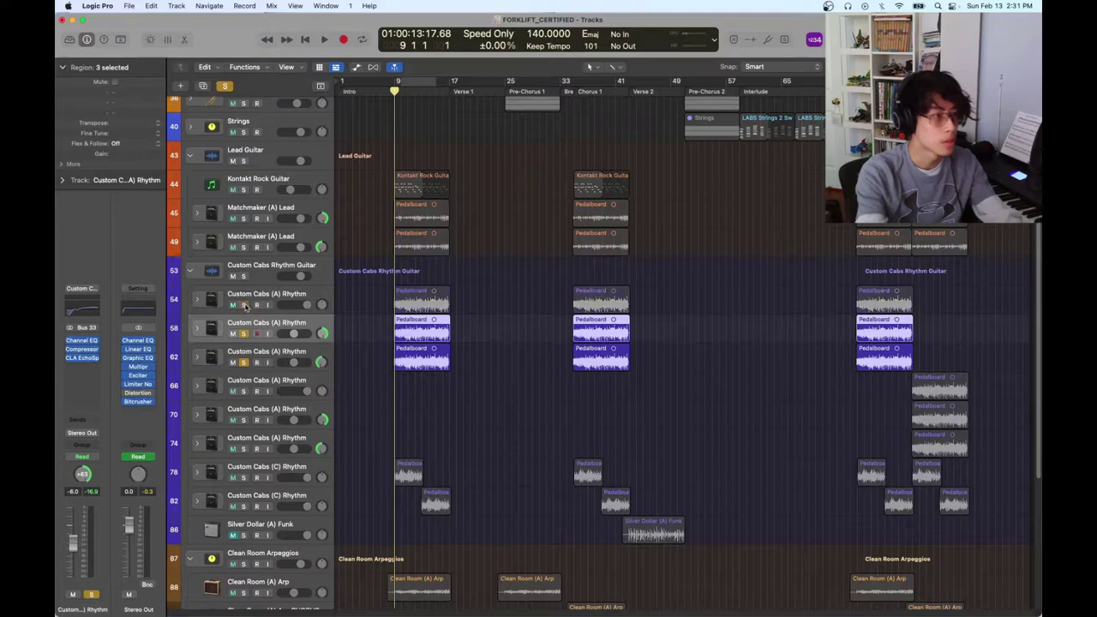
pyautogui.press('space')
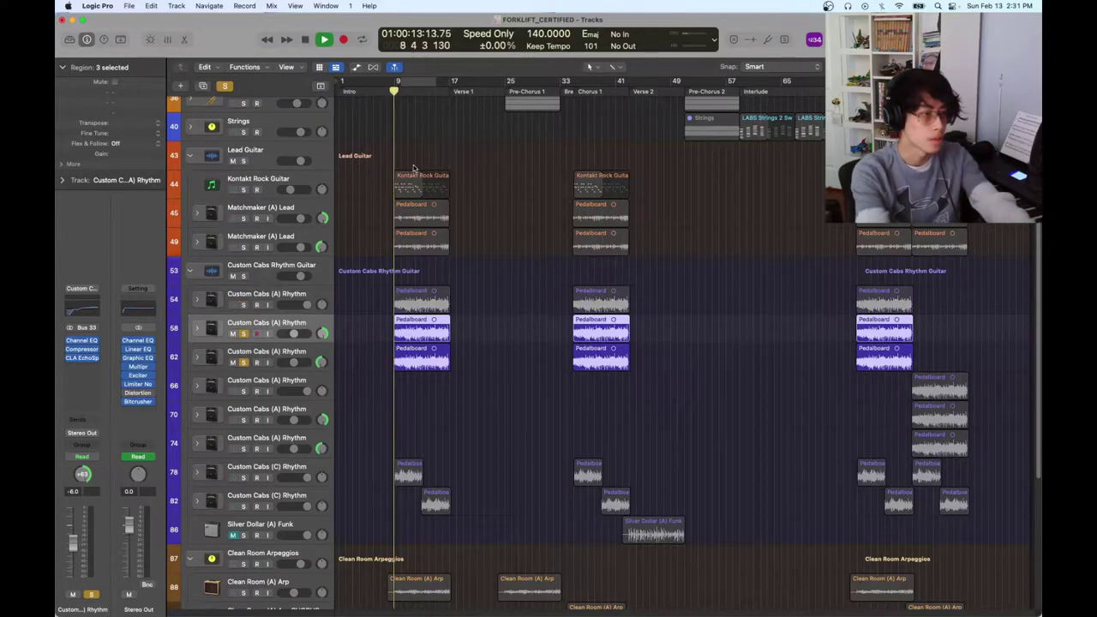
pyautogui.click(243, 305)
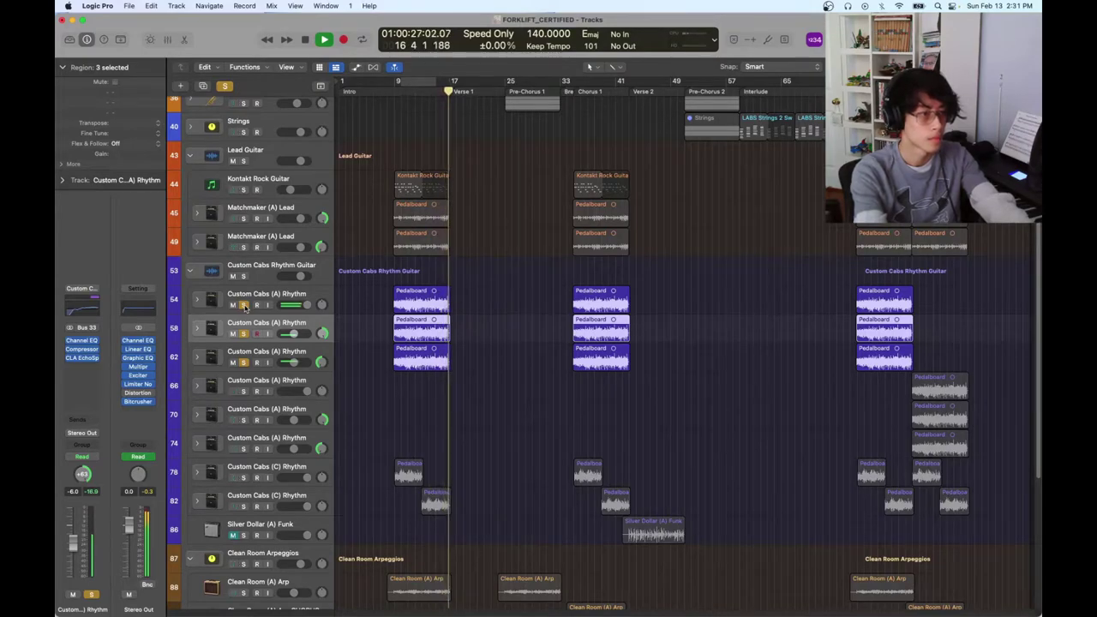
pyautogui.click(245, 305)
pyautogui.click(244, 334)
pyautogui.click(244, 362)
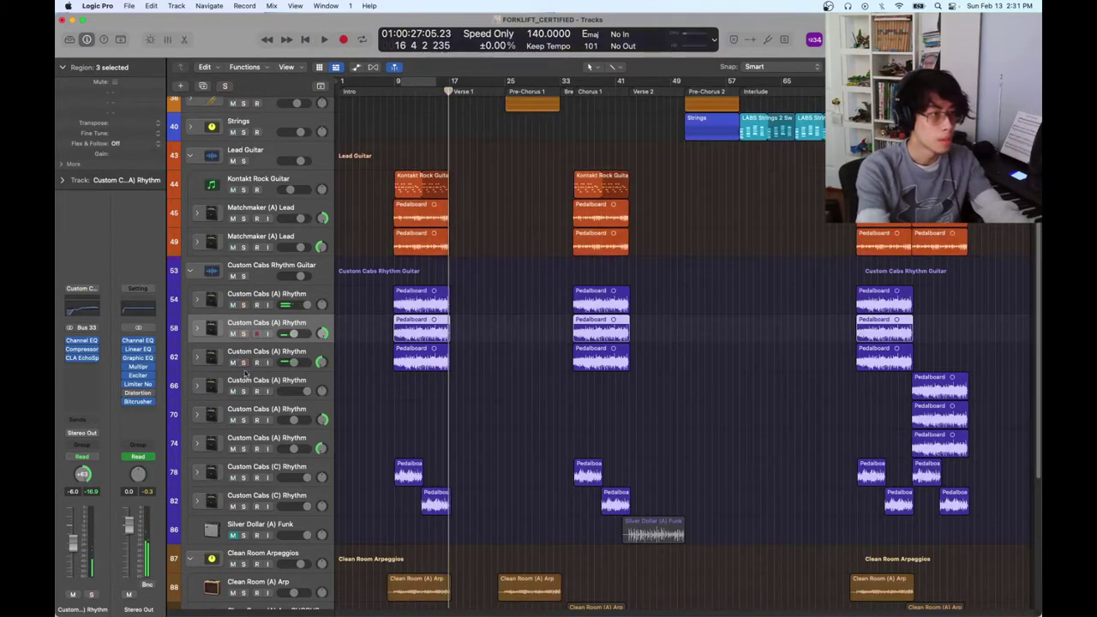
pyautogui.click(454, 237)
pyautogui.press('space')
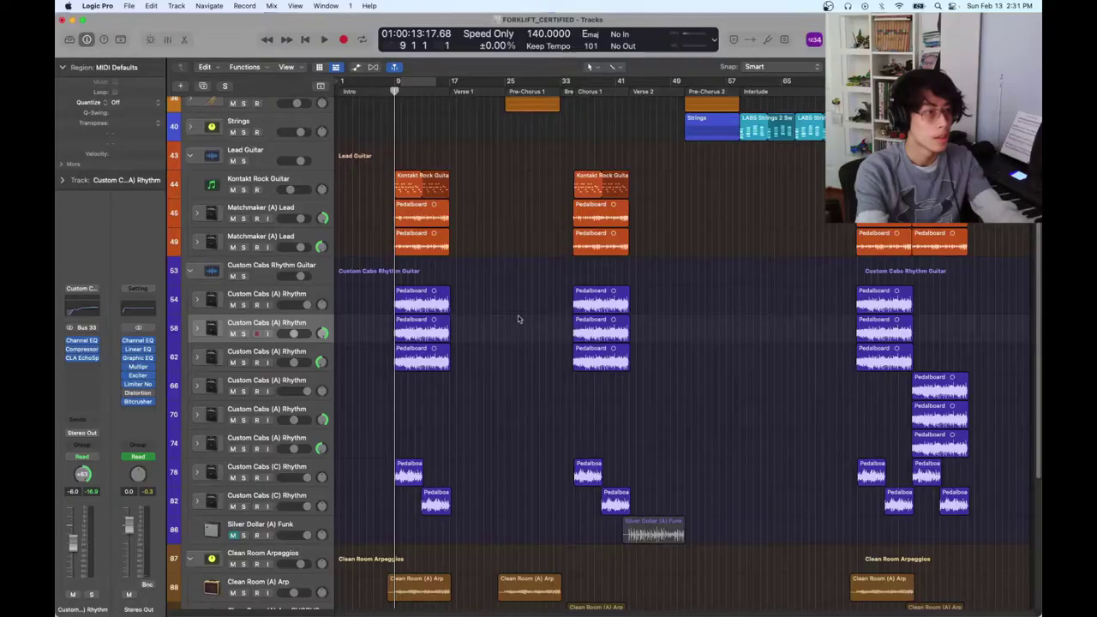
# Solo the Custom Cabs (C) Rhythm tracks 78 and 82 and audition them from bar 9
pyautogui.scroll(-3, 517, 317)
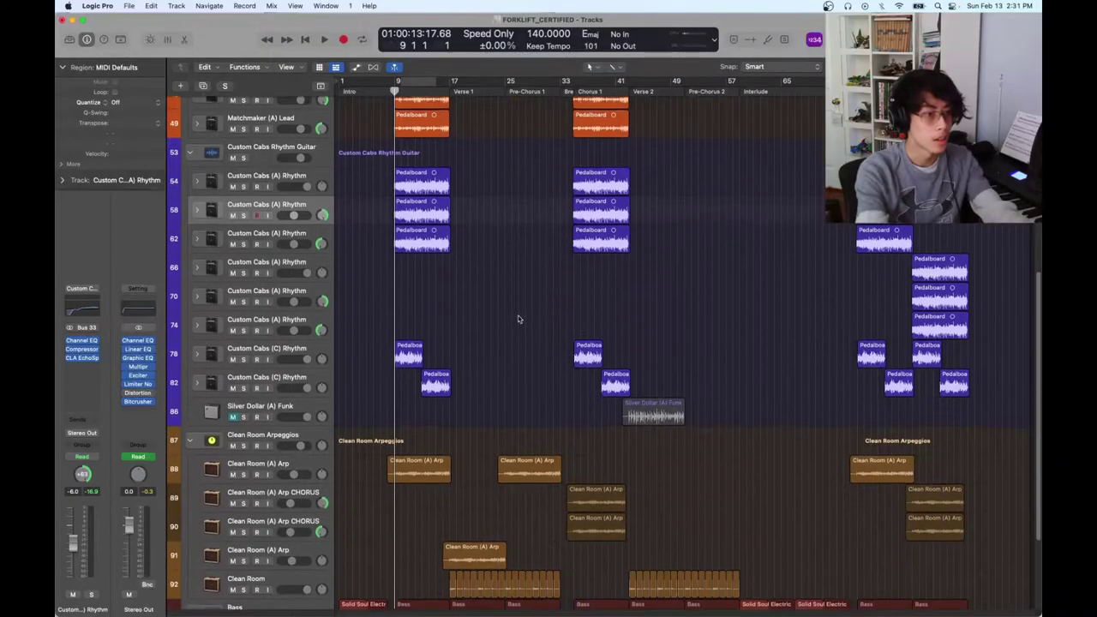
pyautogui.scroll(4, 518, 319)
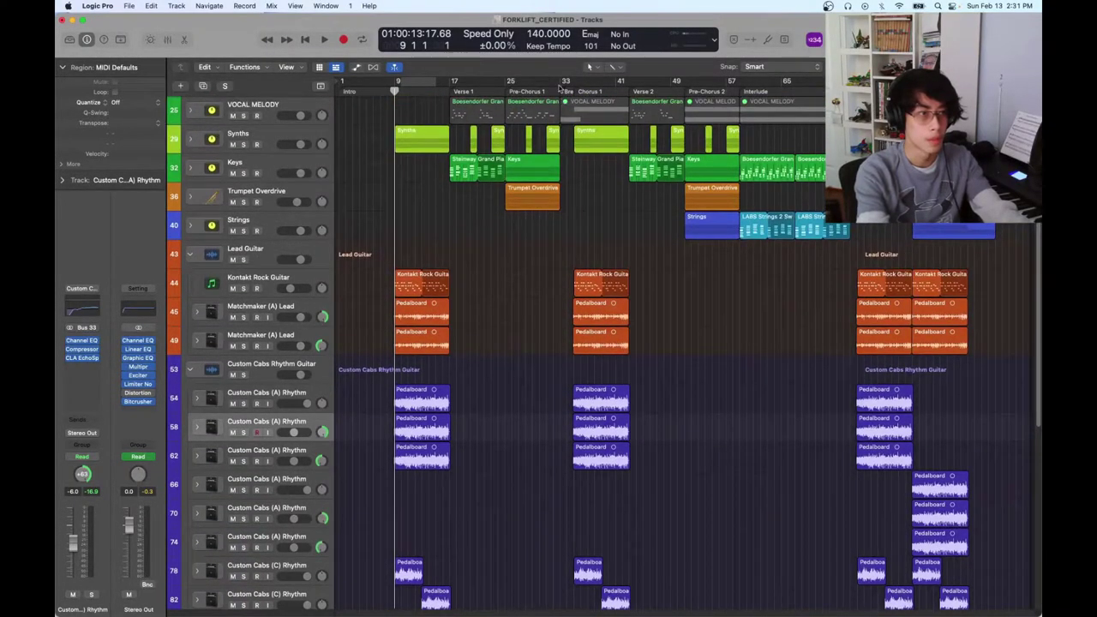
pyautogui.scroll(-10, 660, 288)
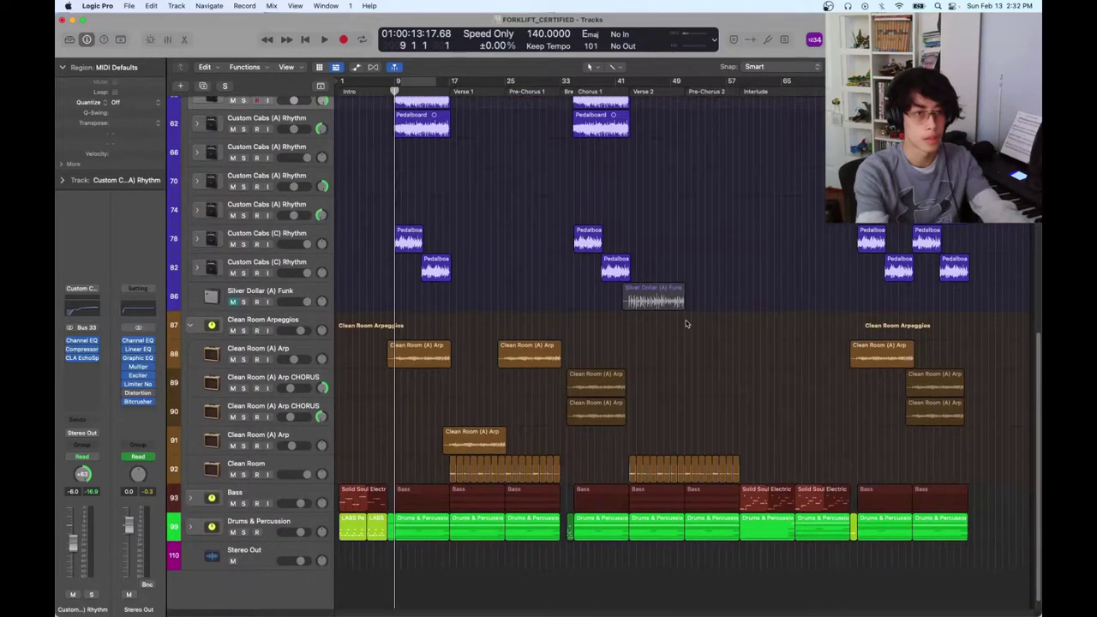
pyautogui.scroll(3, 655, 340)
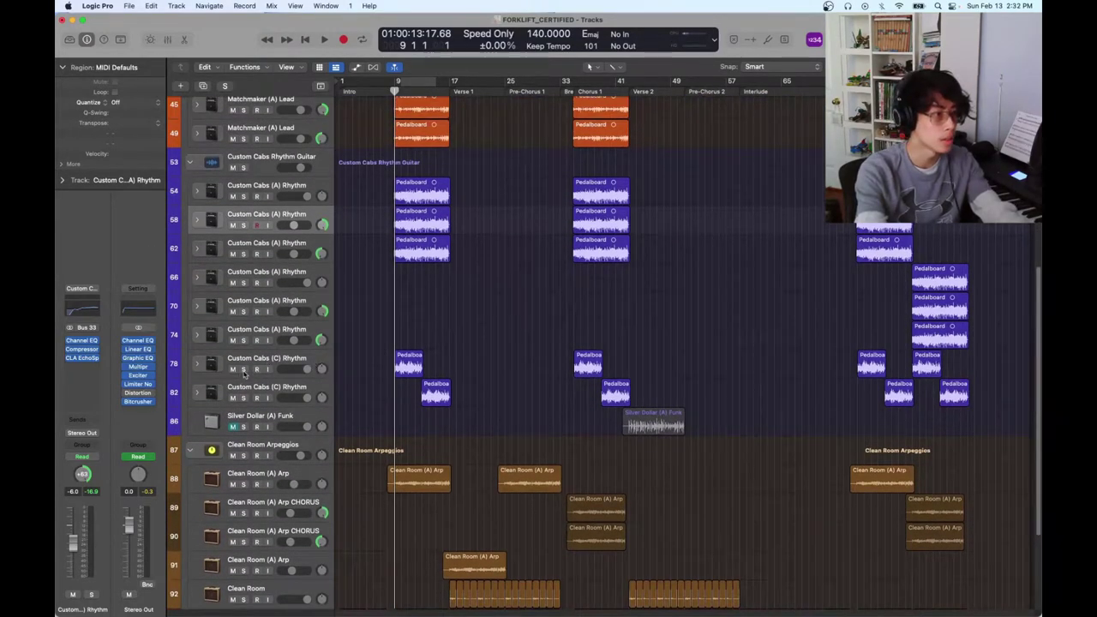
pyautogui.moveTo(243, 370); pyautogui.dragTo(243, 398)
pyautogui.press('space')
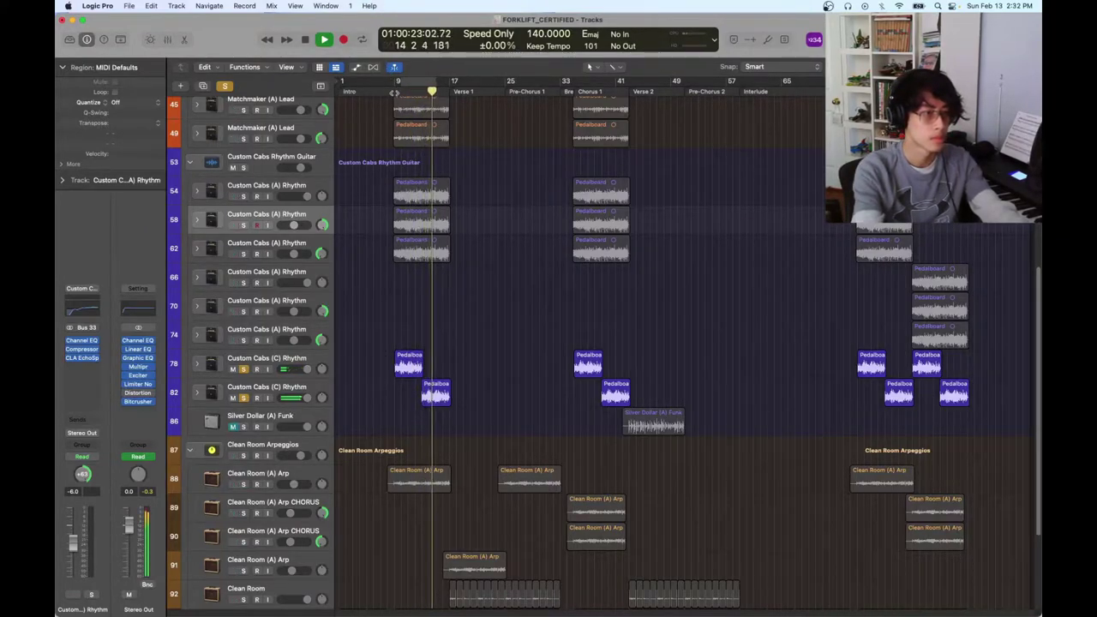
pyautogui.press('space')
# Solo the whole Custom Cabs Rhythm Guitar stack, play it from bar 9, and clear the solo
pyautogui.scroll(3, 386, 299)
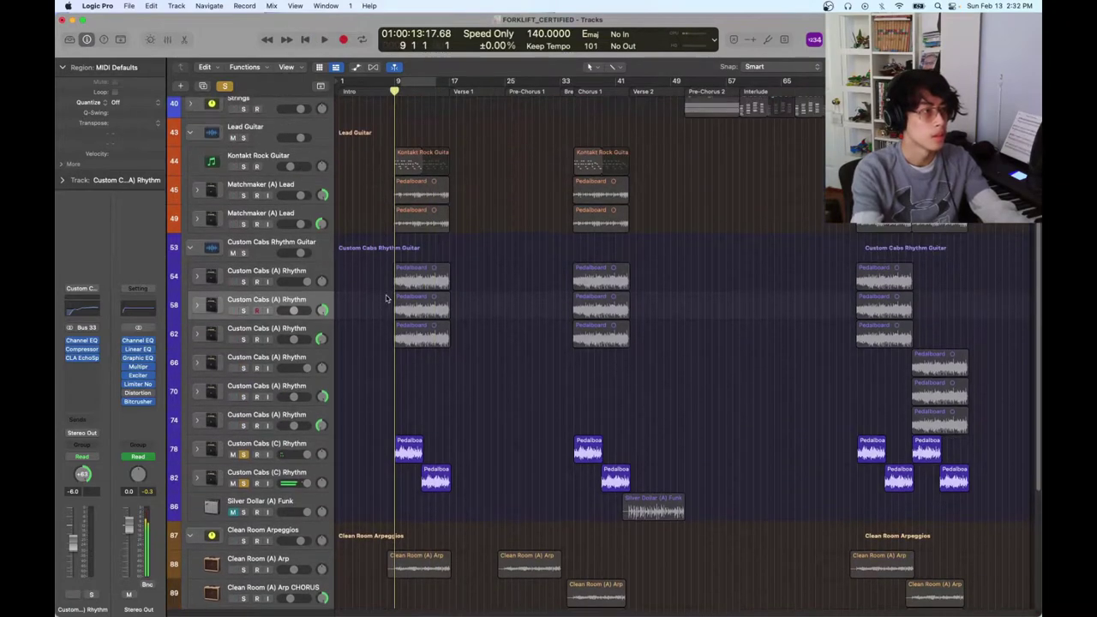
pyautogui.click(243, 253)
pyautogui.press('space')
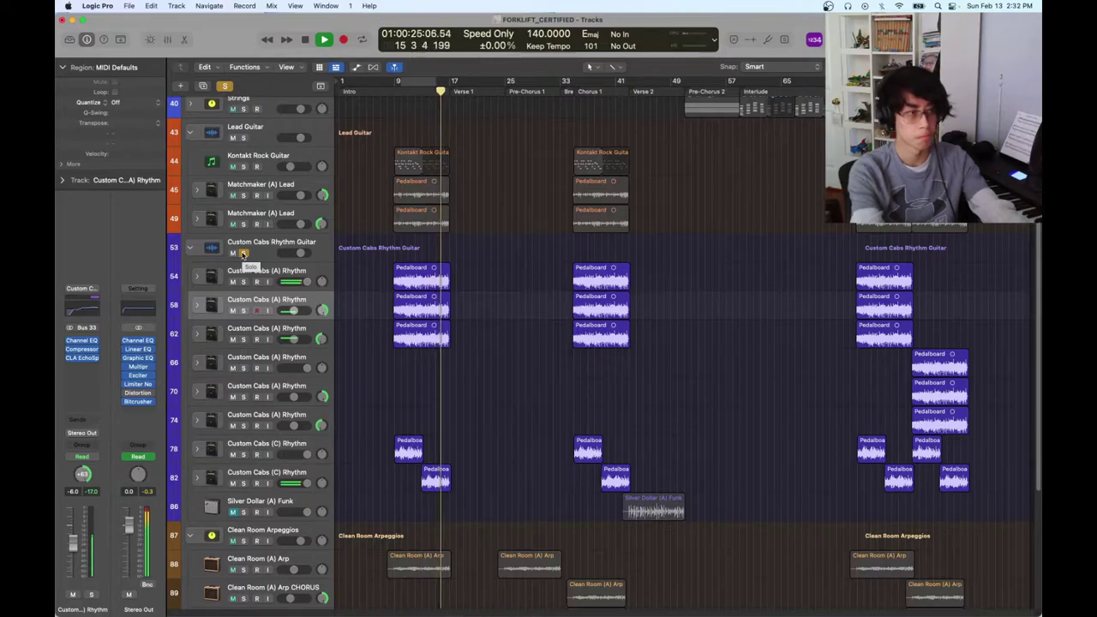
pyautogui.press('space')
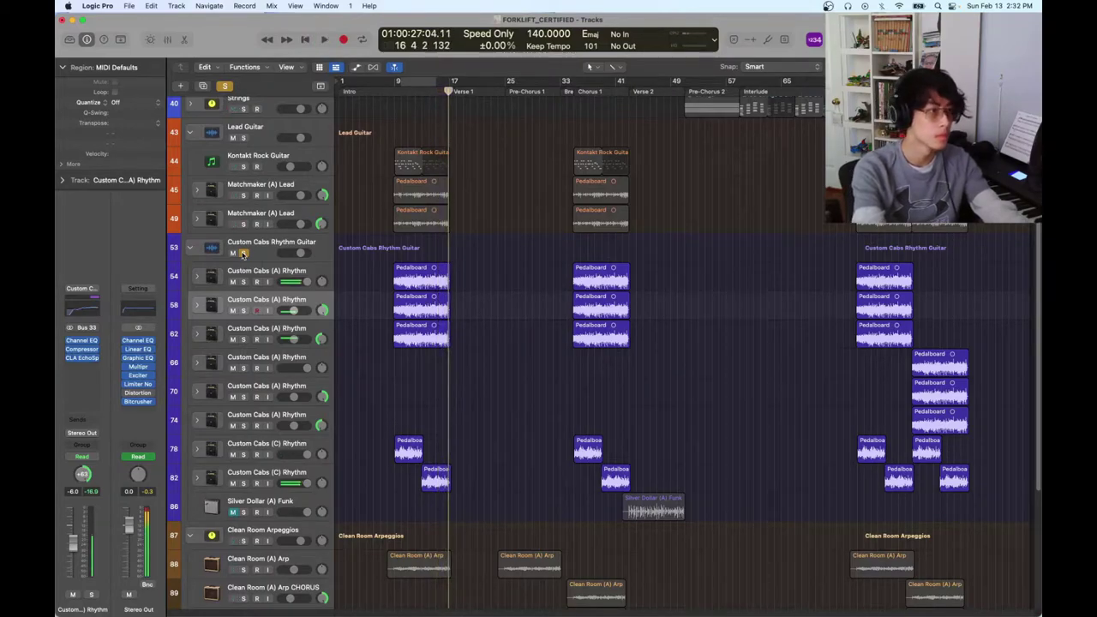
pyautogui.click(242, 253)
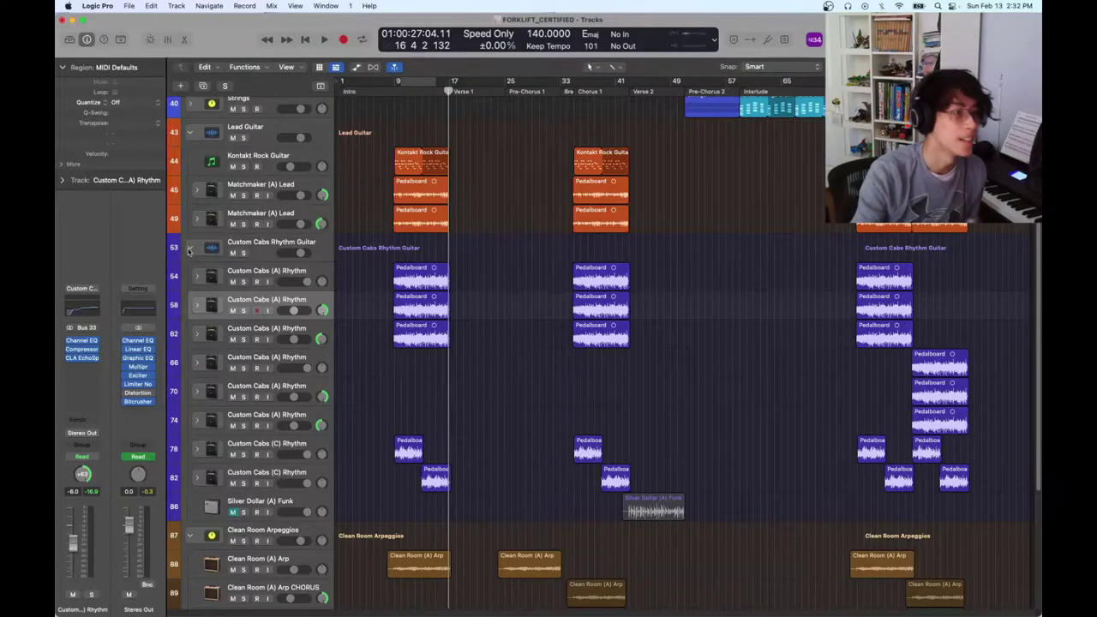
# Collapse the Custom Cabs Rhythm Guitar stack and set the playhead back to bar 9
pyautogui.click(189, 248)
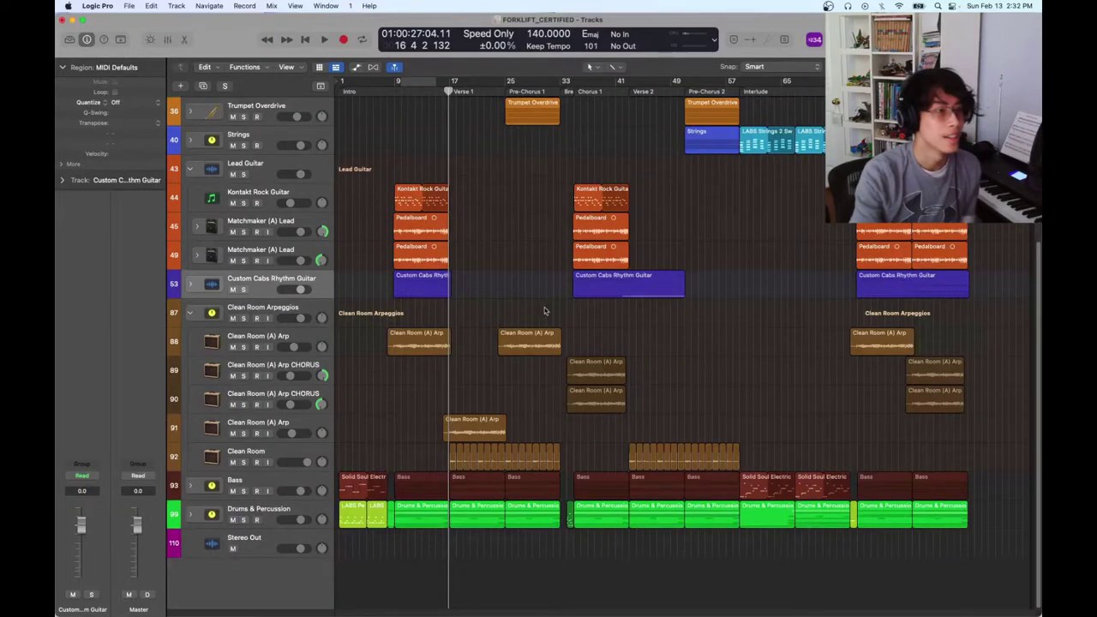
pyautogui.scroll(3, 501, 273)
pyautogui.click(396, 89)
pyautogui.scroll(-3, 504, 324)
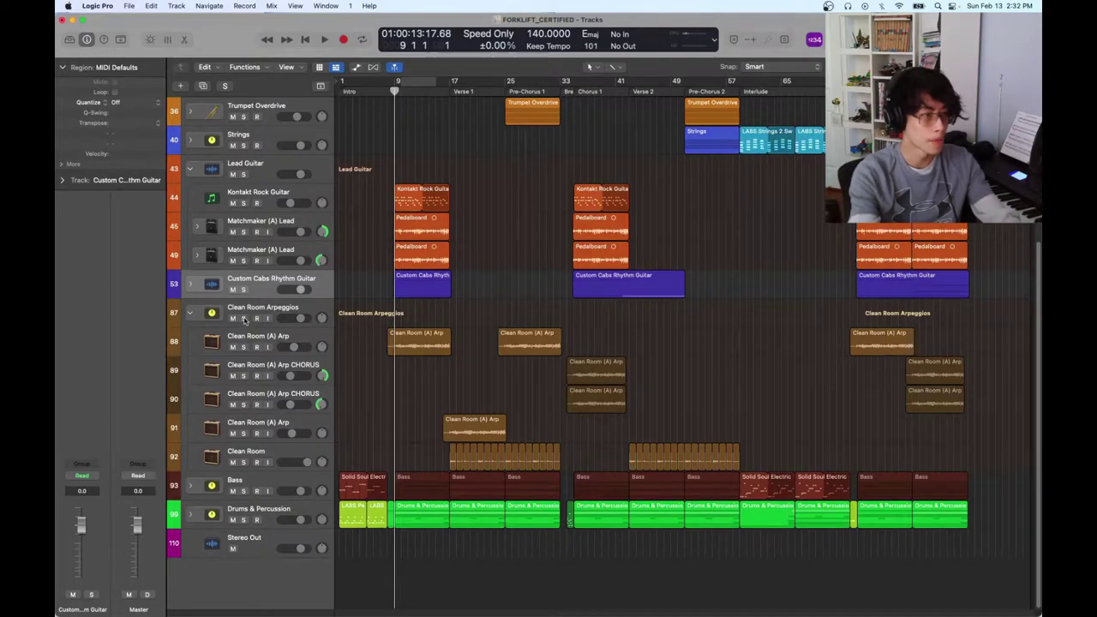
# Solo the Clean Room (A) Arp track 88, clear the region selection, and audition the track from bar 9
pyautogui.click(283, 338)
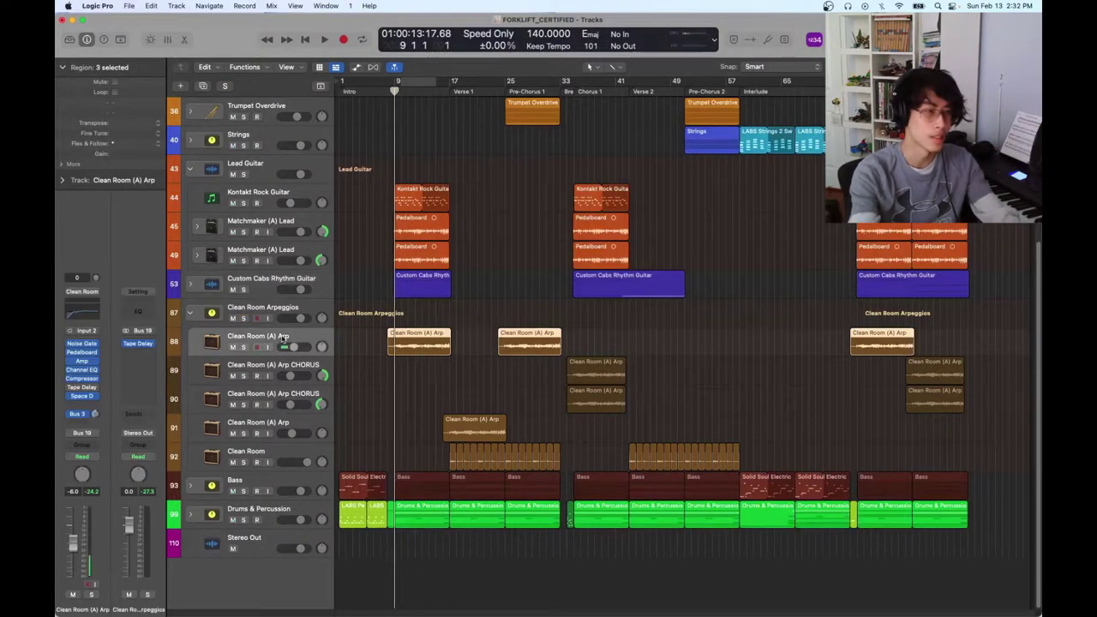
pyautogui.press('s')
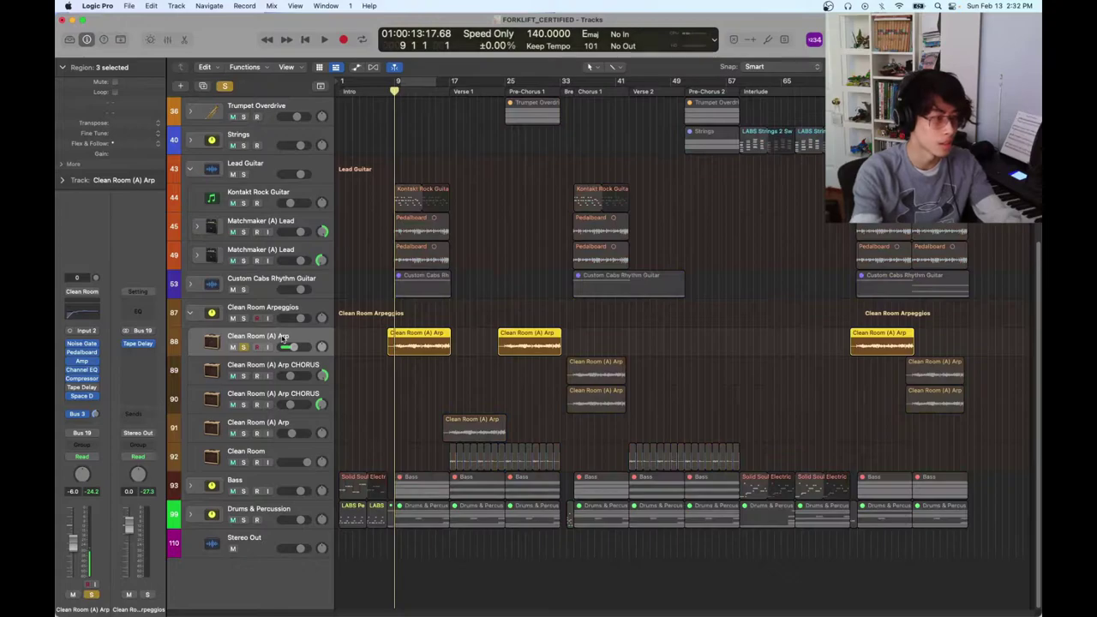
pyautogui.click(408, 396)
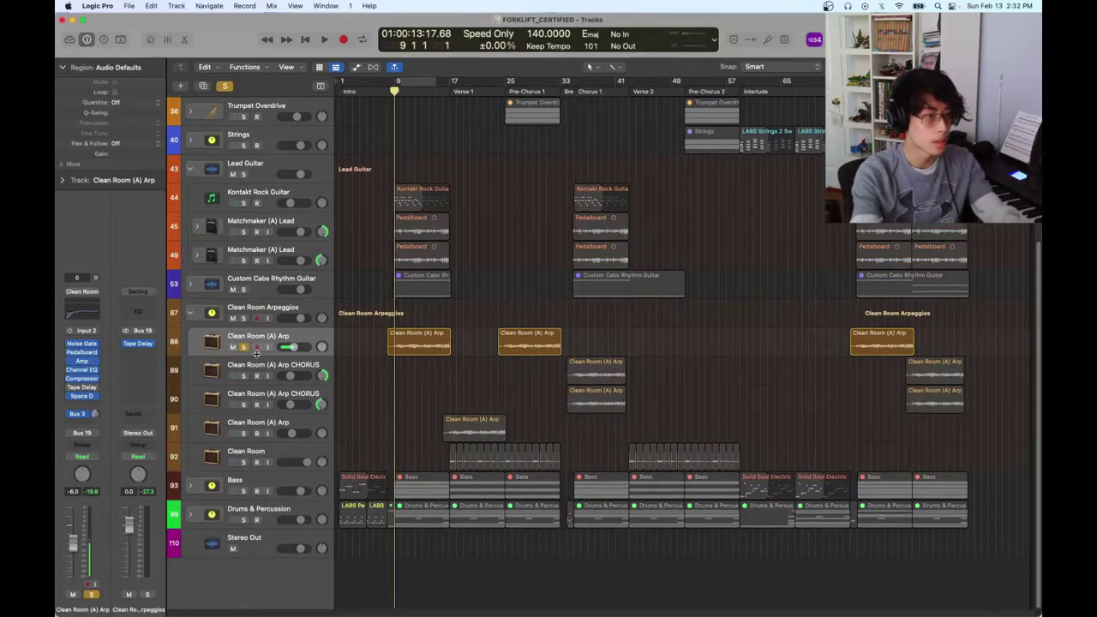
pyautogui.press('space')
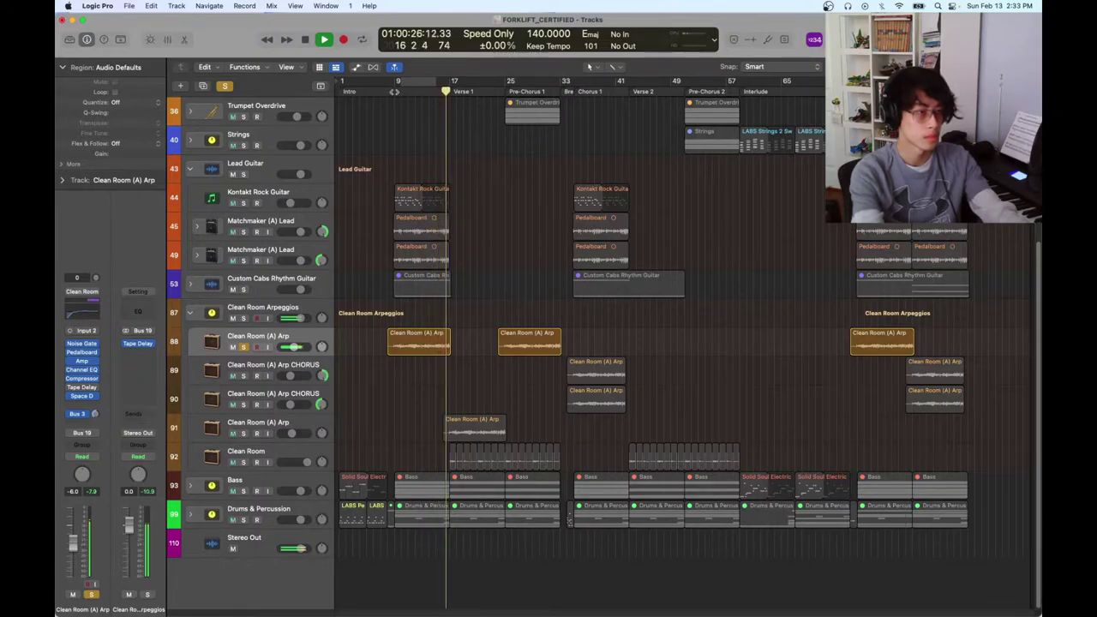
pyautogui.press('space')
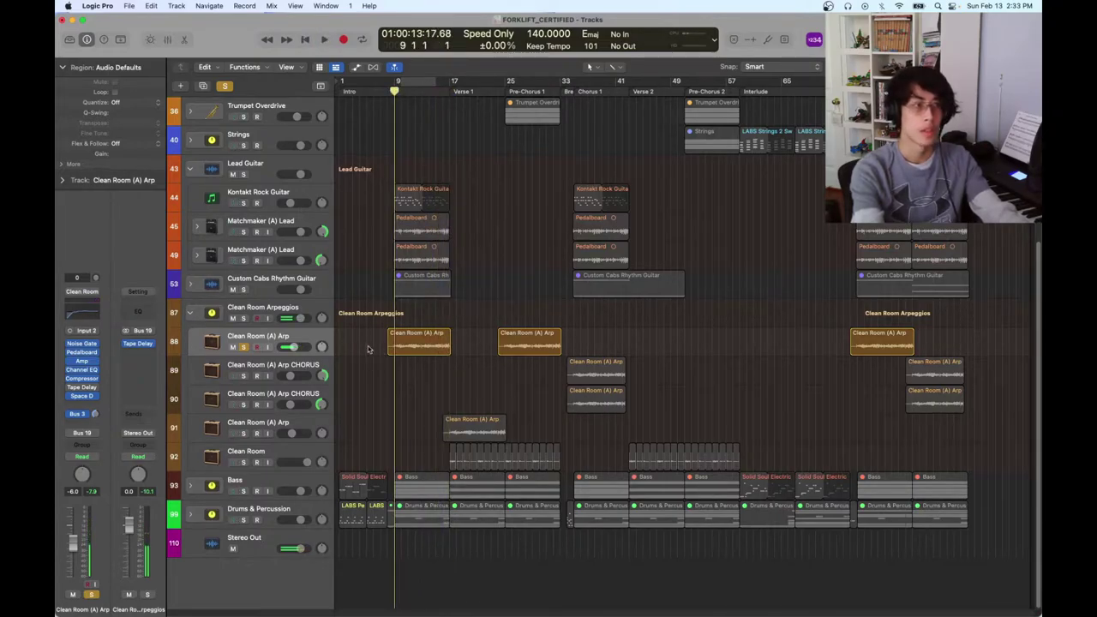
# Inspect the Space Designer reverb settings on the Clean Room (A) Arp track 88 and close the plug-in
pyautogui.click(85, 398)
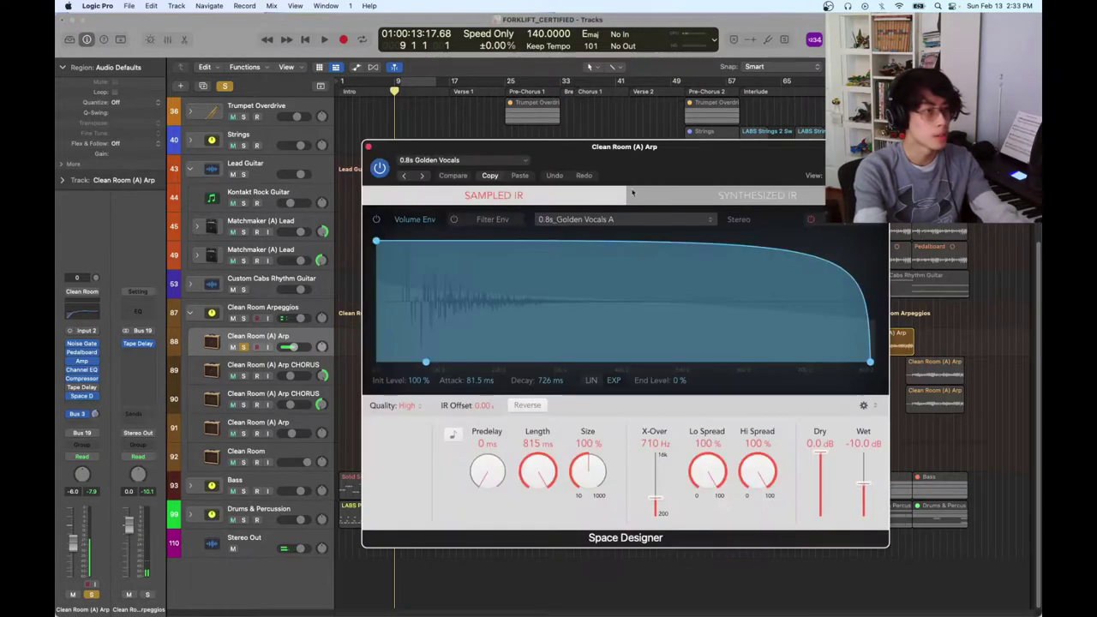
pyautogui.moveTo(625, 151); pyautogui.dragTo(681, 137)
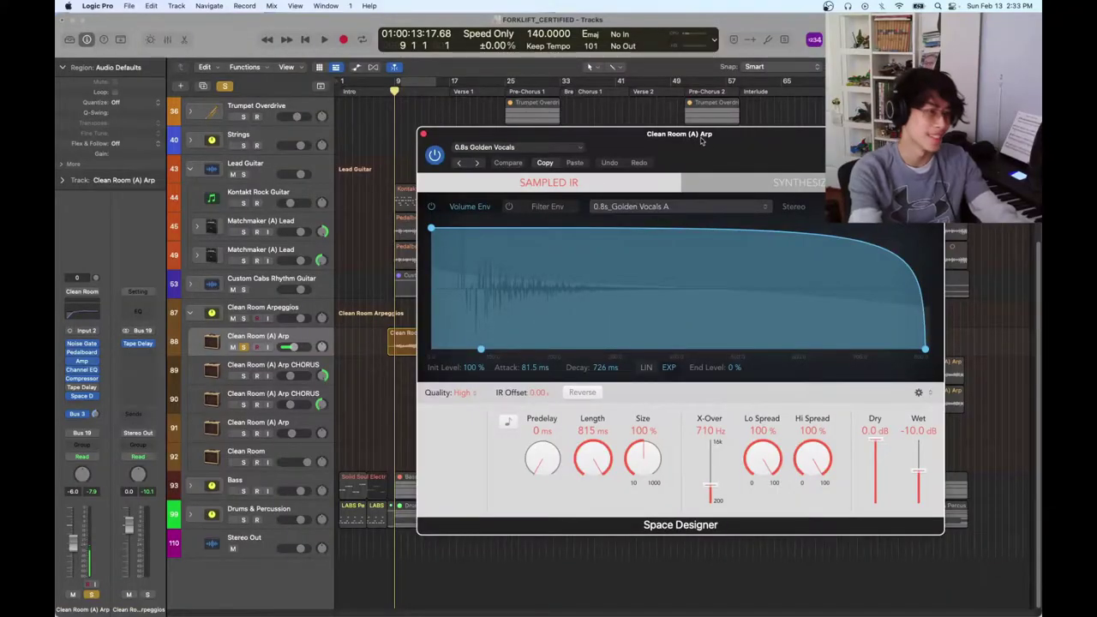
pyautogui.moveTo(700, 142); pyautogui.dragTo(693, 108)
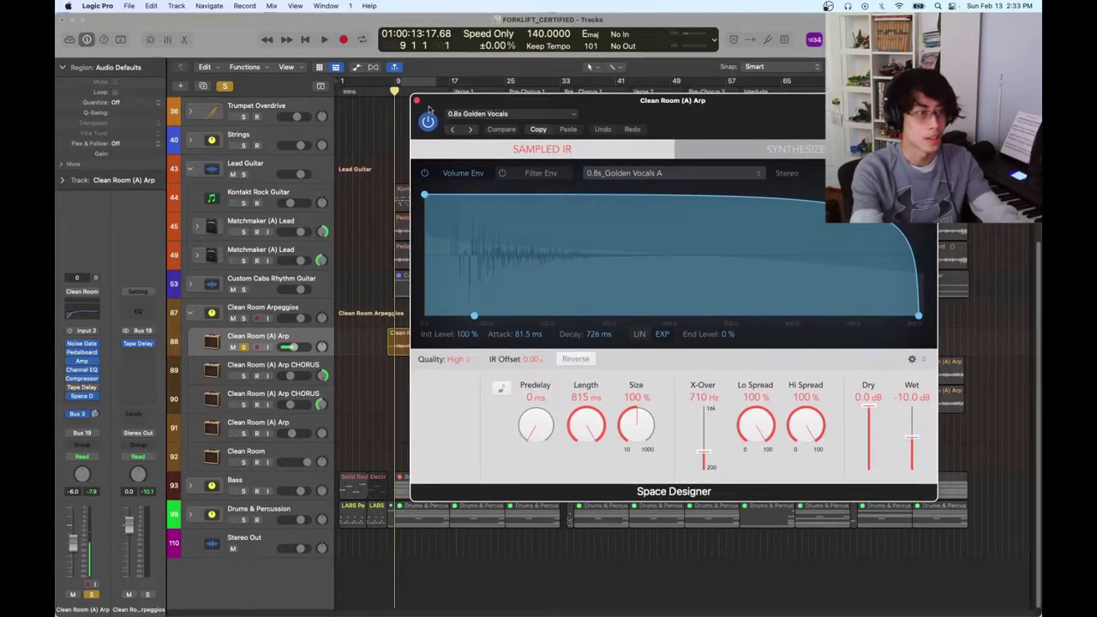
pyautogui.click(418, 102)
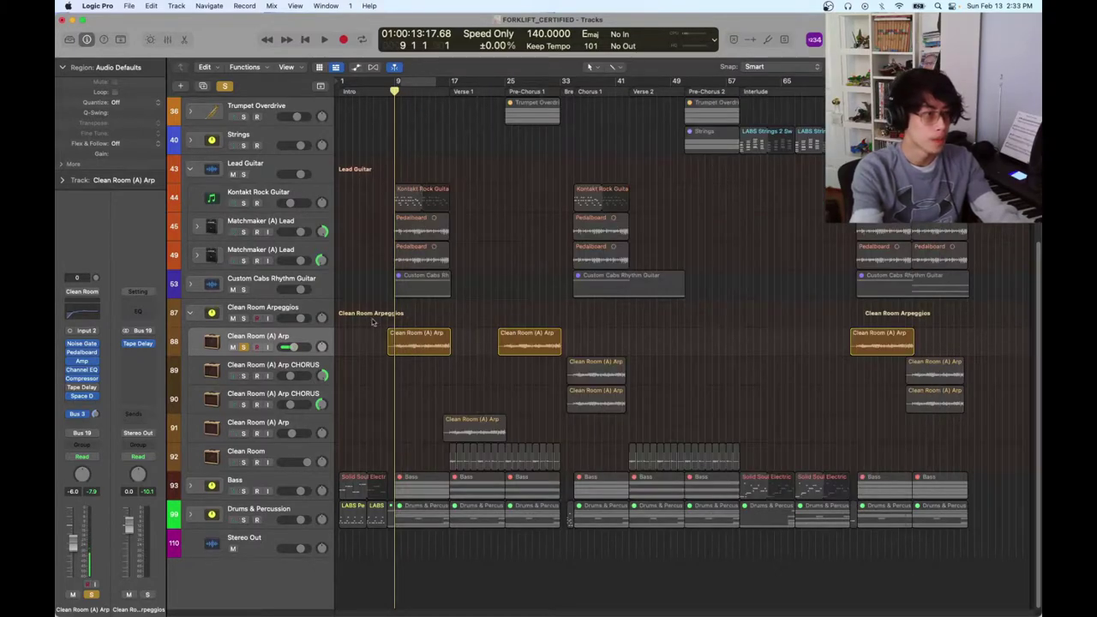
# Clear the solo on the Clean Room (A) Arp track 88 and expand the Custom Cabs Rhythm Guitar stack
pyautogui.click(243, 347)
pyautogui.click(190, 312)
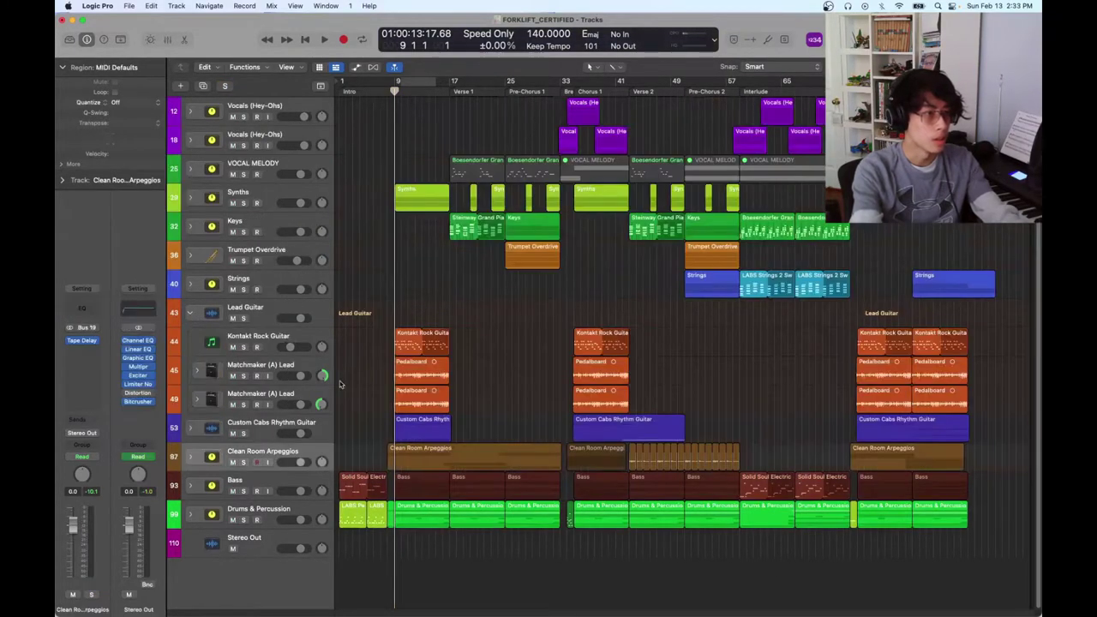
pyautogui.click(191, 457)
pyautogui.click(190, 427)
pyautogui.scroll(-5, 248, 471)
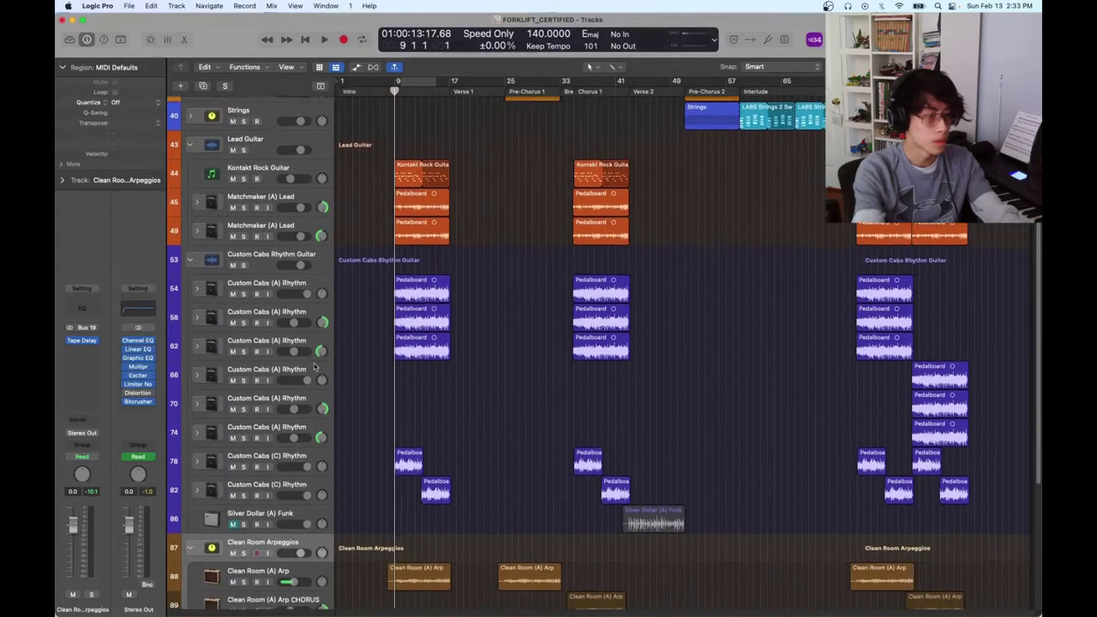
# Solo Clean Room (A) Arp track 88 with the Custom Cabs Rhythm Guitar stack, play both from bar 9, and clear both solos
pyautogui.click(244, 454)
pyautogui.scroll(1, 333, 273)
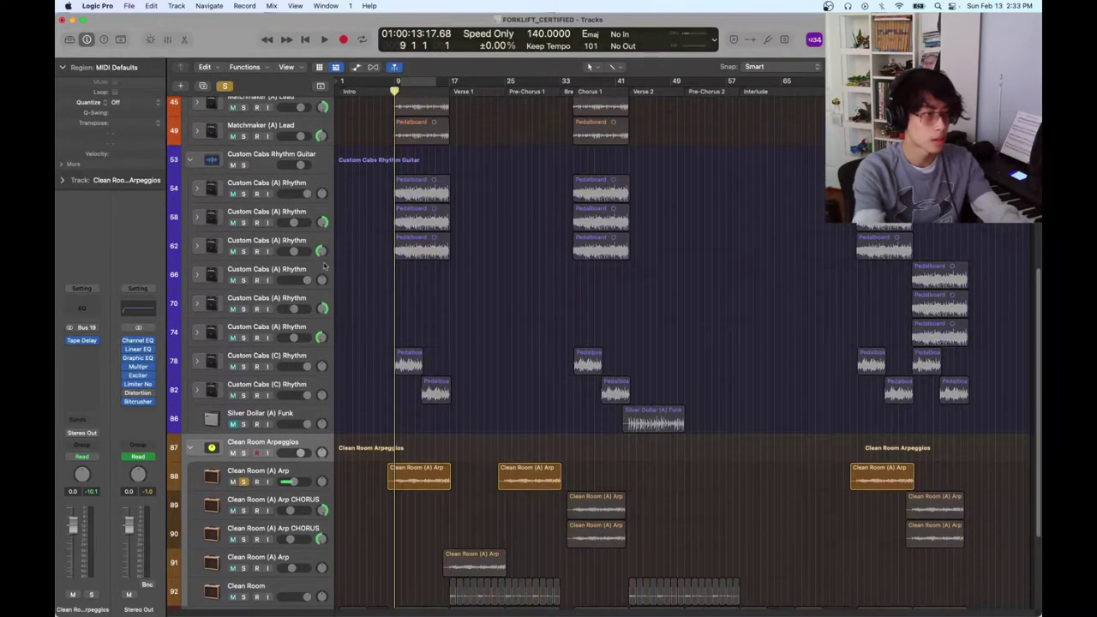
pyautogui.click(244, 164)
pyautogui.press('space')
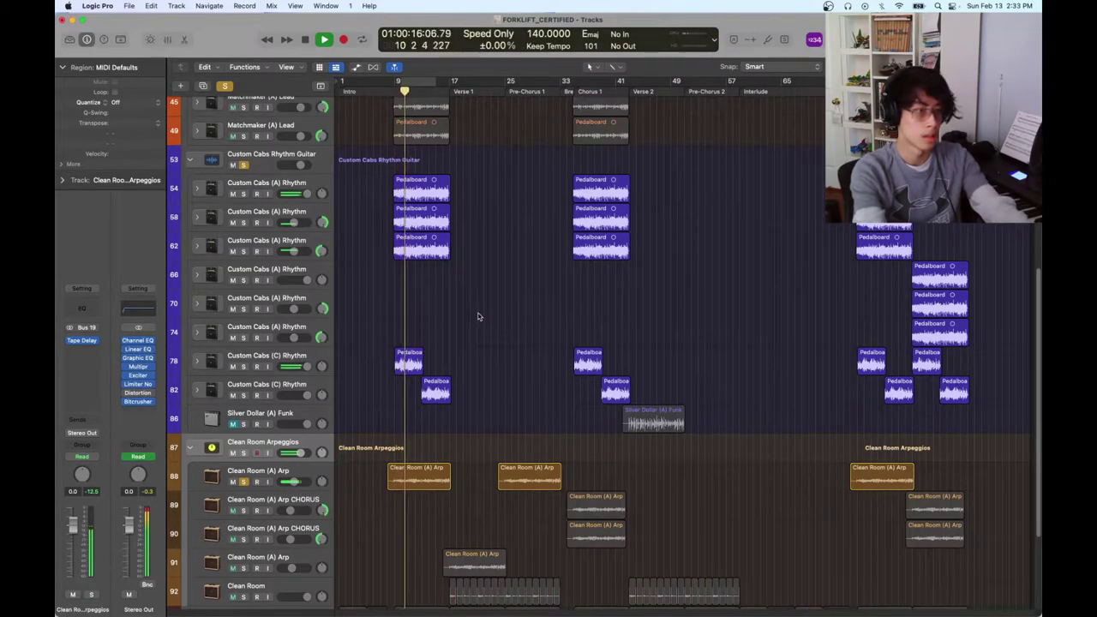
pyautogui.scroll(1, 477, 313)
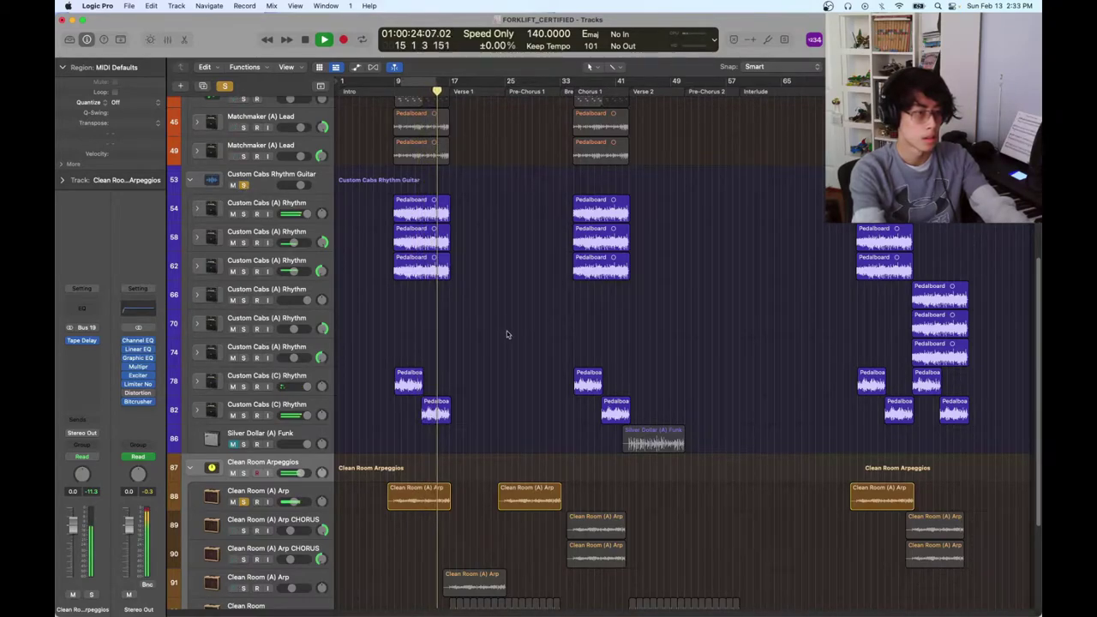
pyautogui.scroll(-1, 506, 334)
pyautogui.press('space')
pyautogui.click(243, 163)
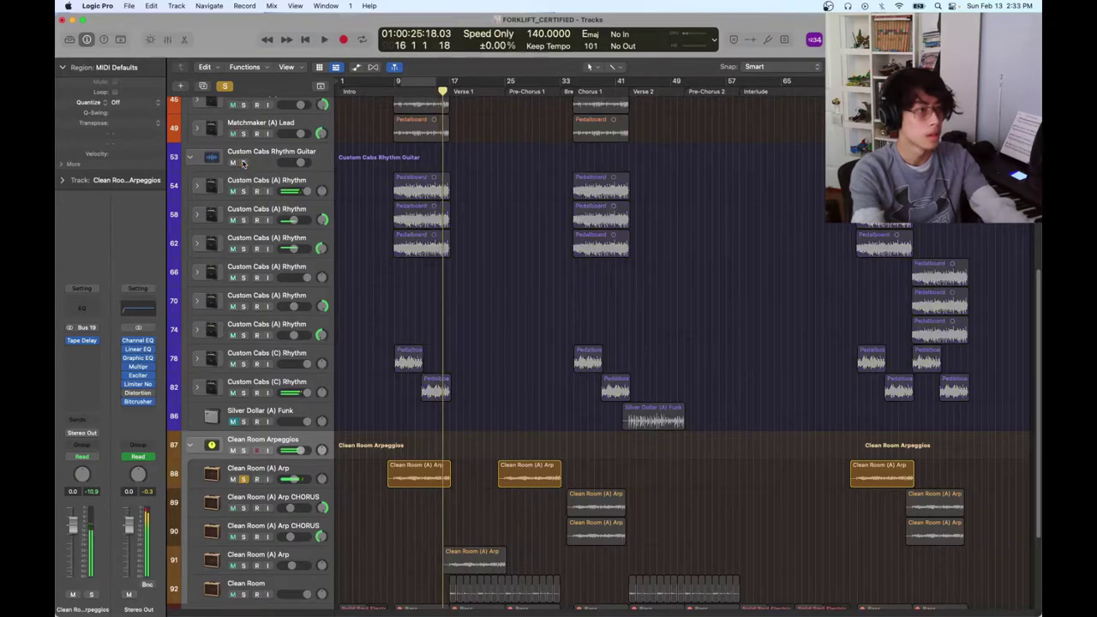
pyautogui.click(243, 478)
# Solo the Clean Room (A) Arp track 91, play it from bar 17, and compare its channel strip with track 88's
pyautogui.scroll(-5, 556, 435)
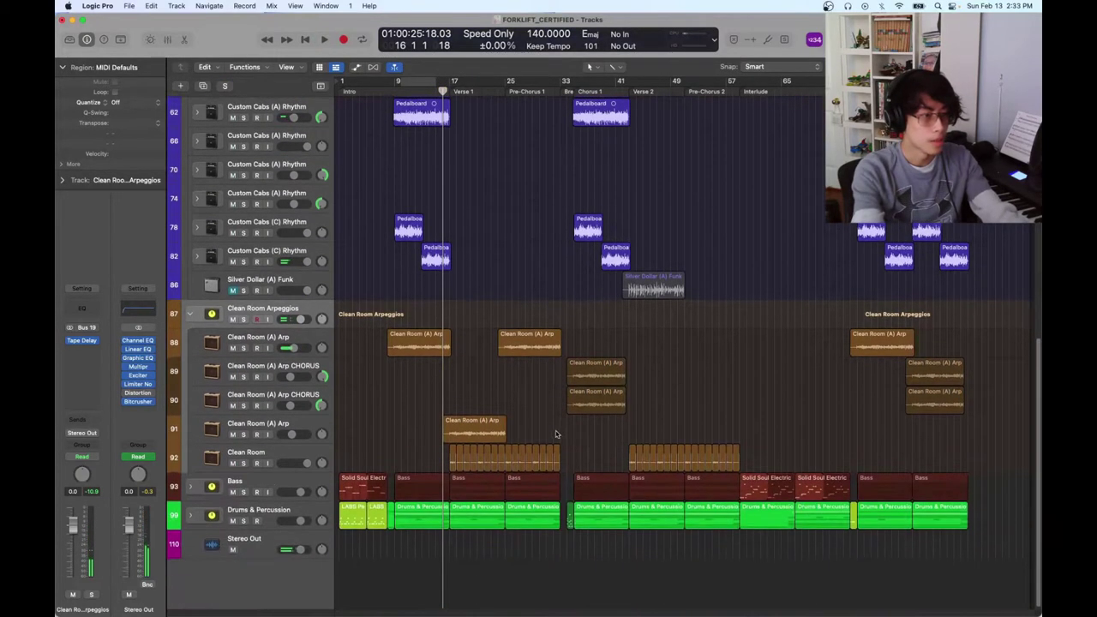
pyautogui.click(244, 435)
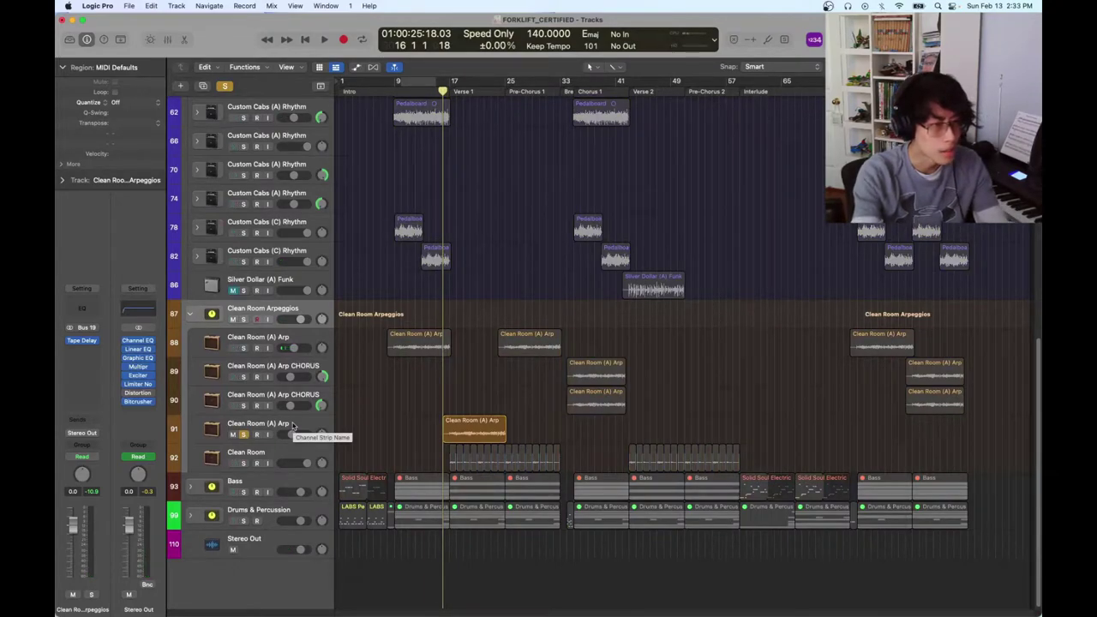
pyautogui.click(451, 86)
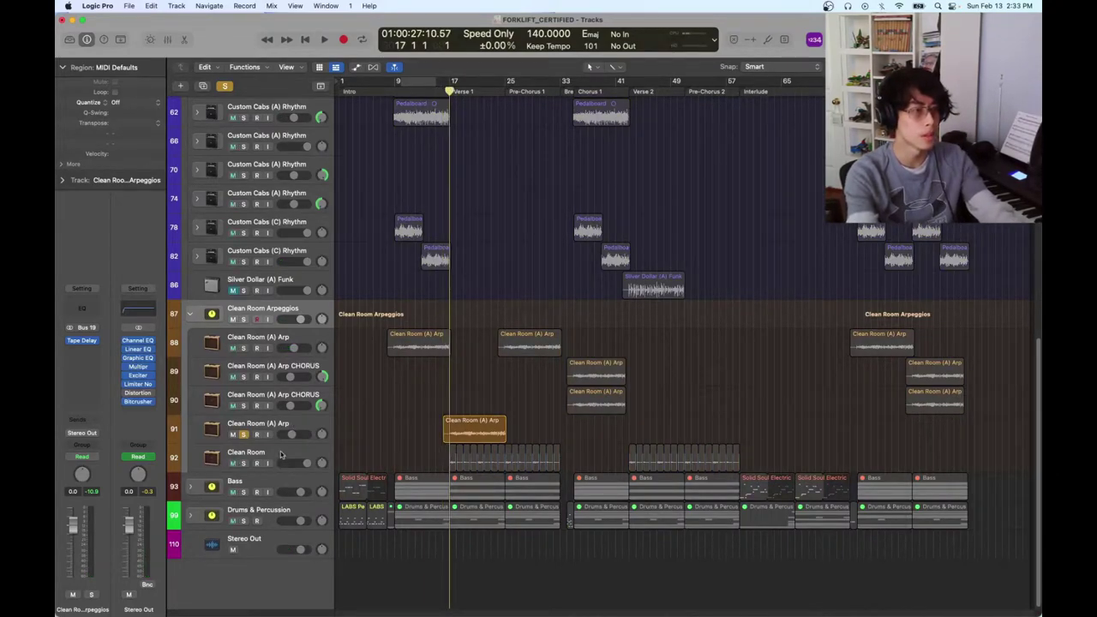
pyautogui.press('space')
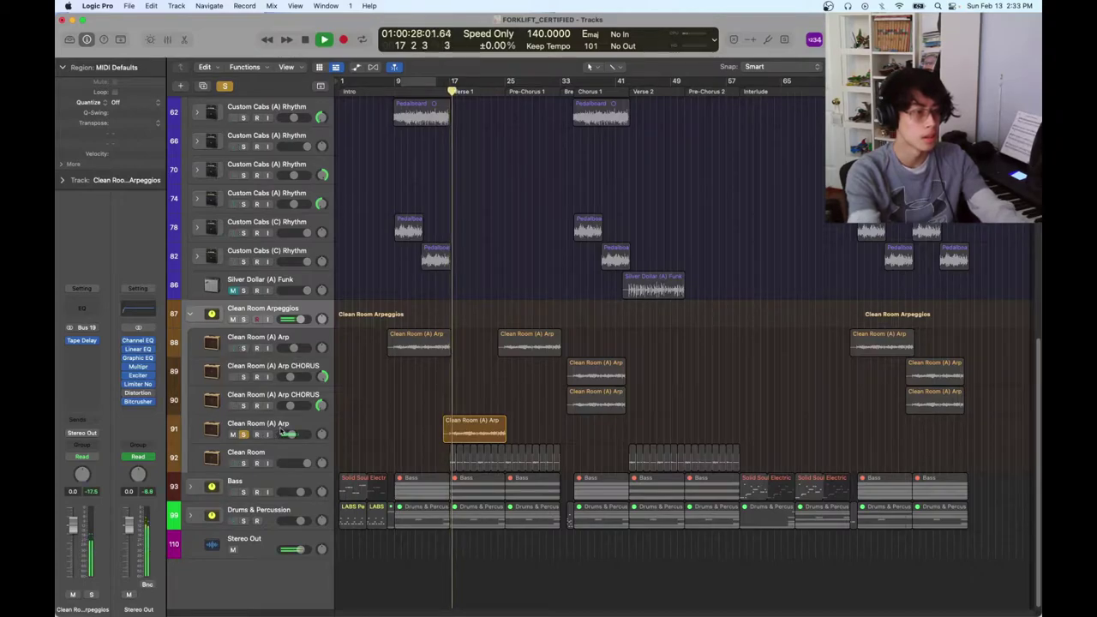
pyautogui.click(280, 431)
pyautogui.click(273, 343)
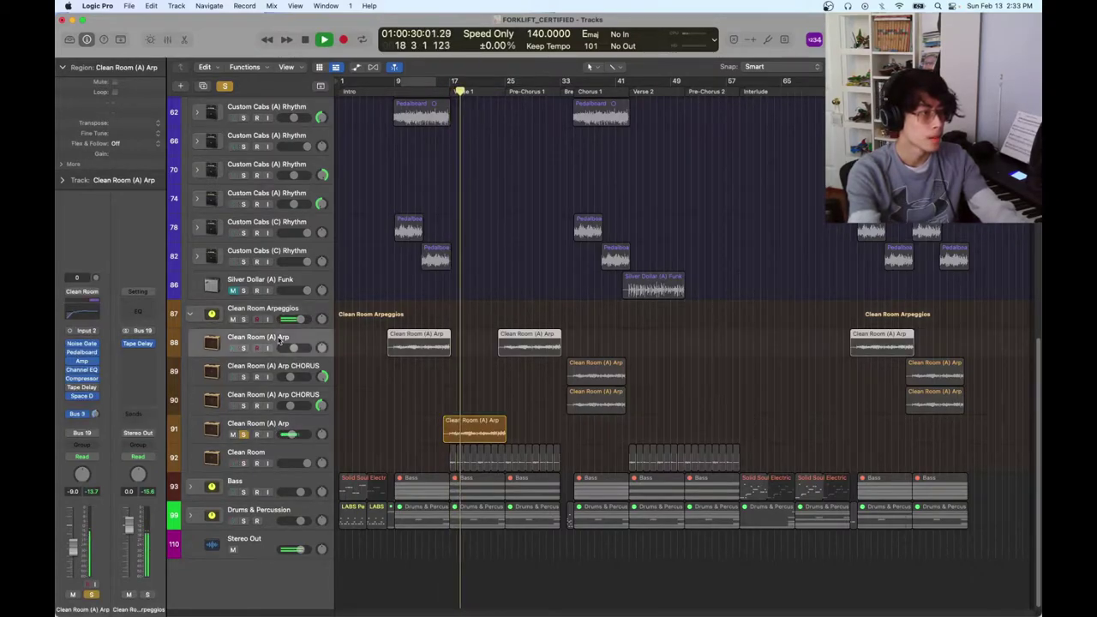
pyautogui.click(270, 426)
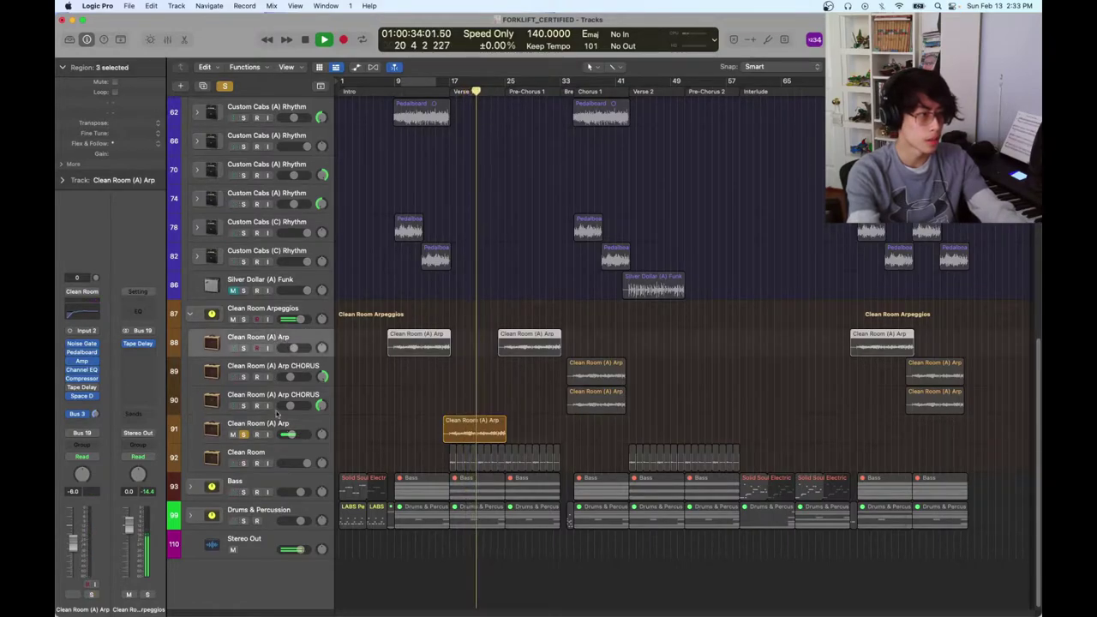
pyautogui.moveTo(281, 424); pyautogui.dragTo(275, 420)
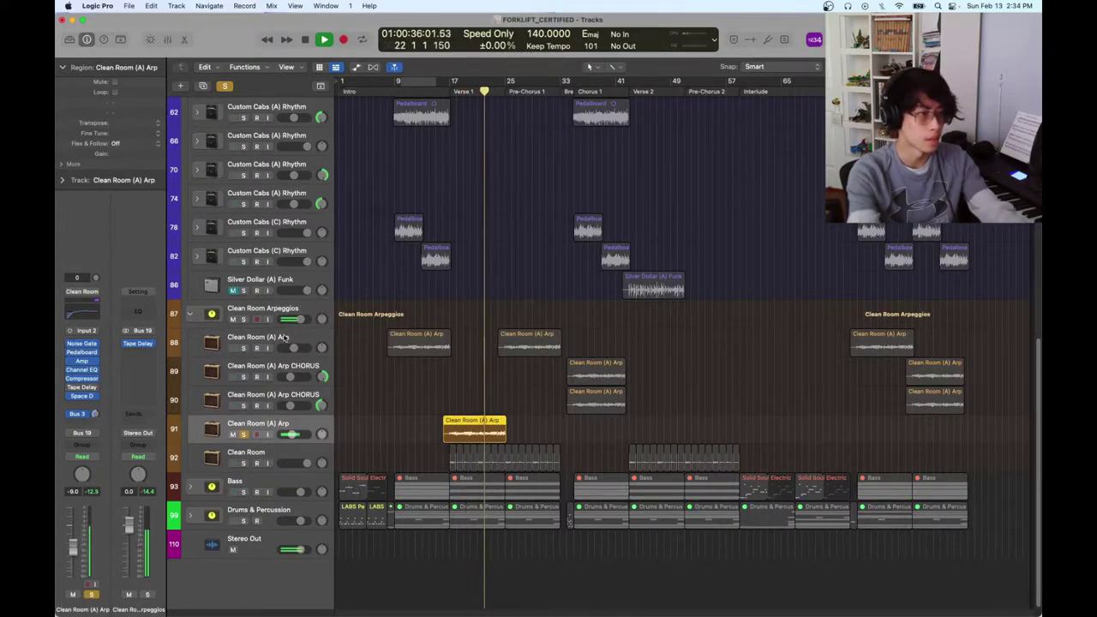
pyautogui.press('s')
# Solo the Clean Room track 92 instead of track 91 and audition its short regions from bar 17
pyautogui.click(449, 90)
pyautogui.click(244, 435)
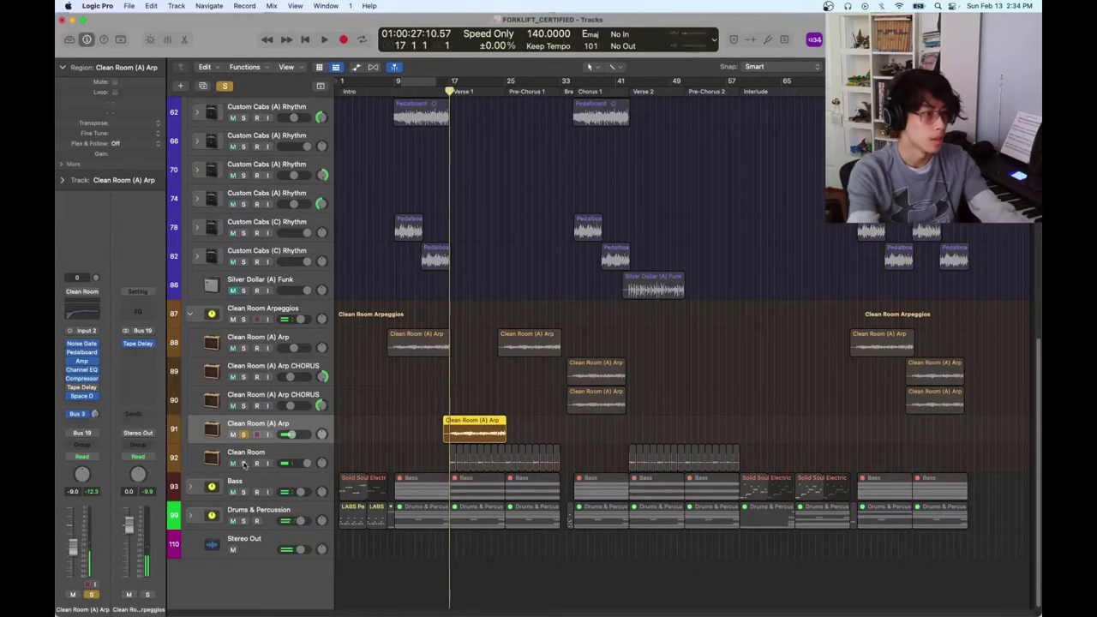
pyautogui.click(243, 462)
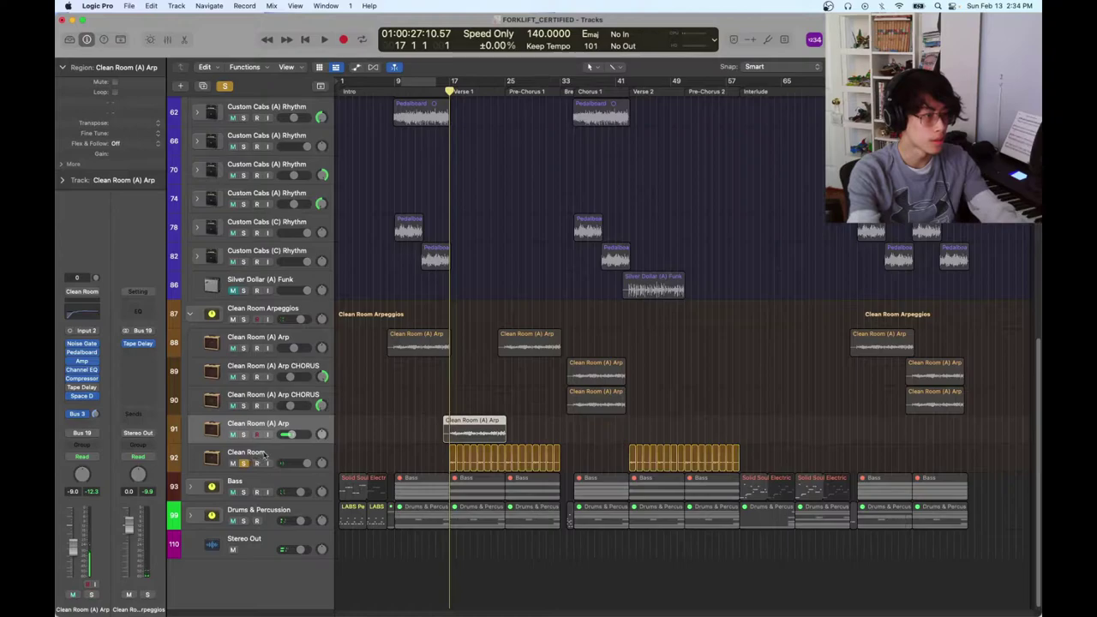
pyautogui.click(265, 455)
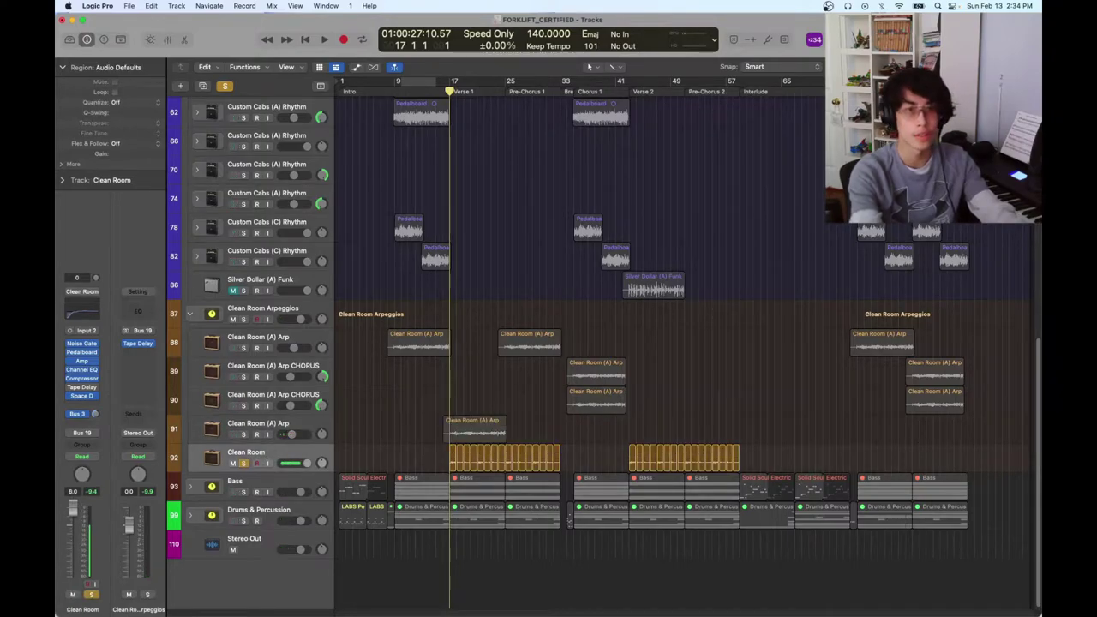
pyautogui.press('super+Right')
pyautogui.press('super+Right')
pyautogui.press('super+Right')
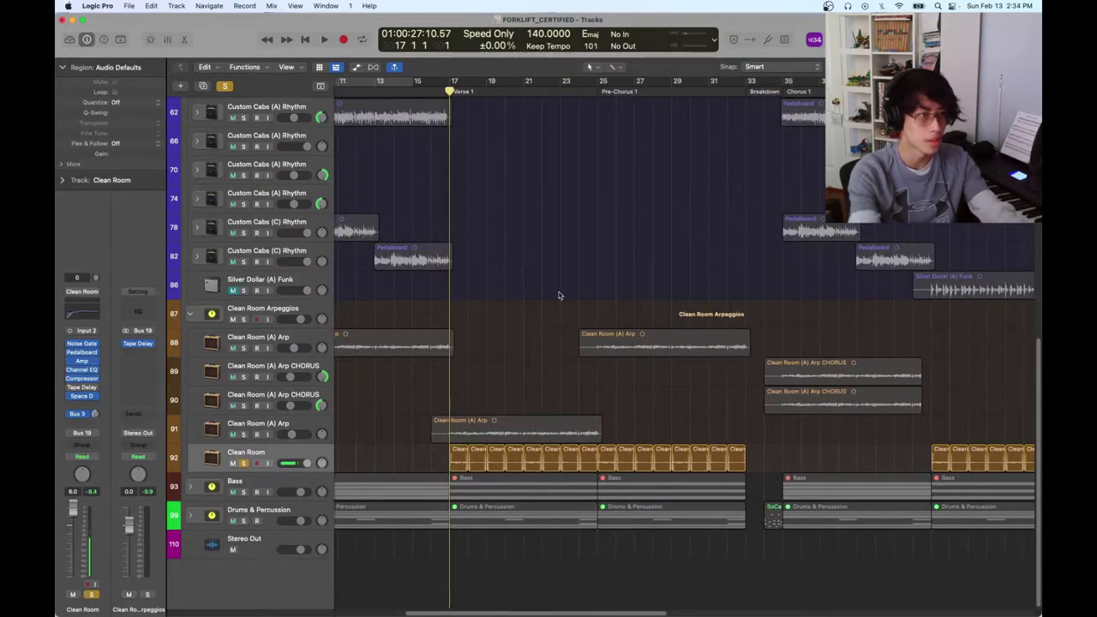
pyautogui.press('space')
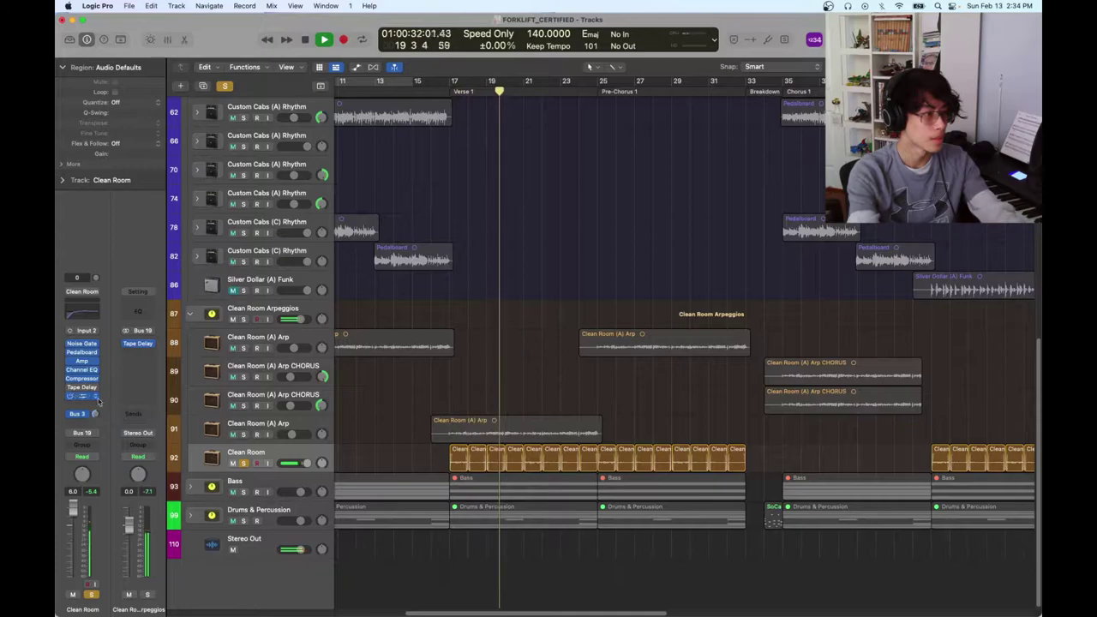
pyautogui.press('space')
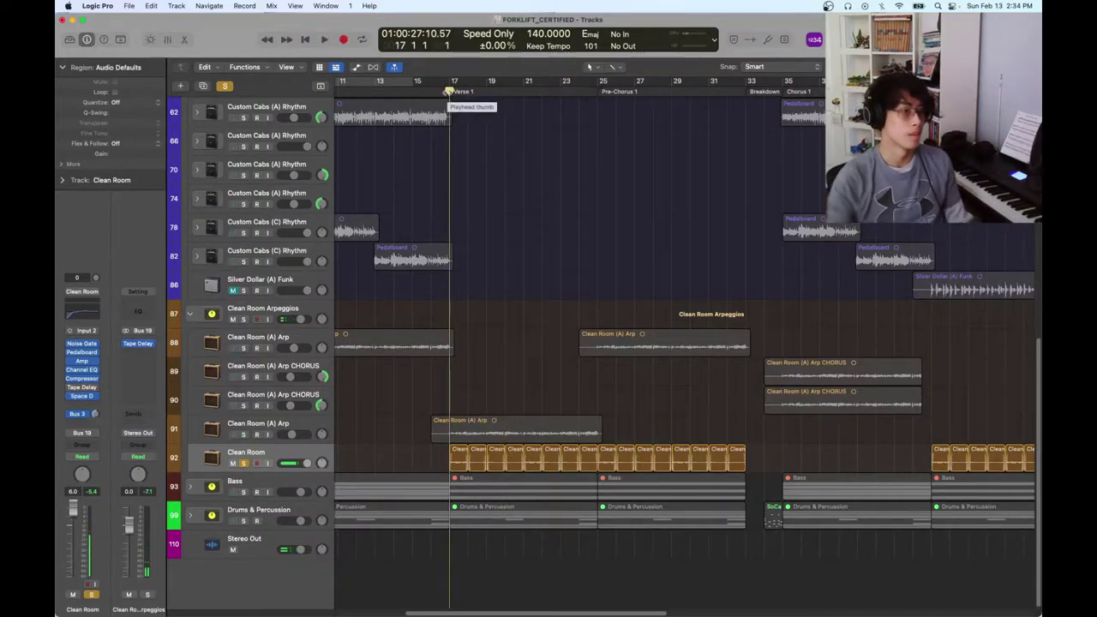
# Inspect the Space Designer reverb settings on the Clean Room track 92 and close the plug-in
pyautogui.click(83, 397)
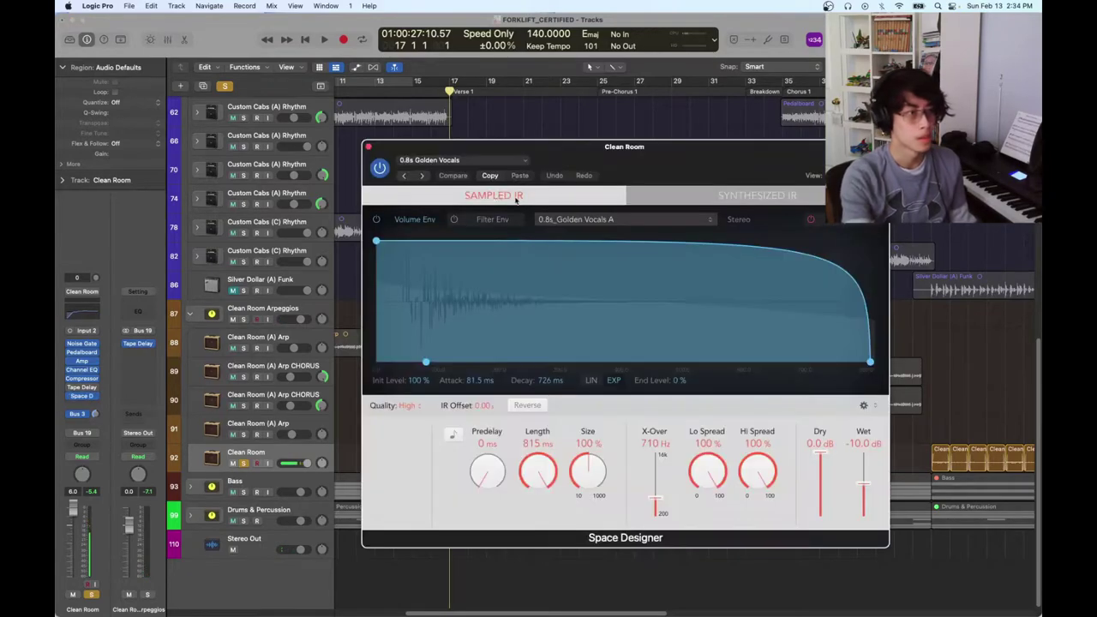
pyautogui.moveTo(442, 153); pyautogui.dragTo(435, 141)
pyautogui.click(363, 135)
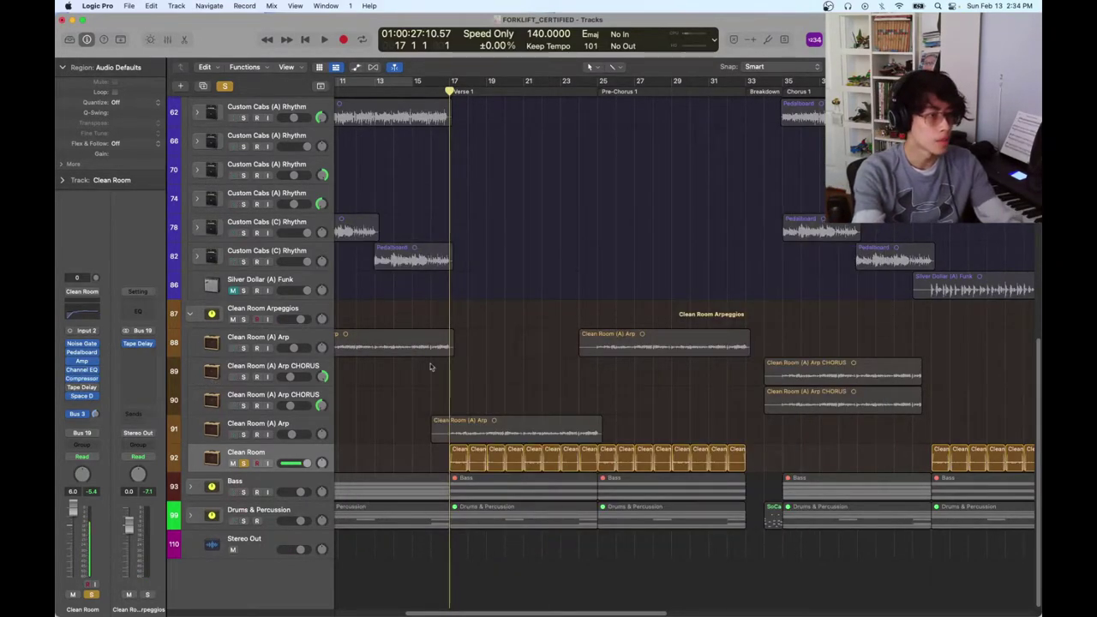
# Solo the Clean Room (A) Arp track 91 alongside Clean Room track 92, play both from bar 17, and clear the solos
pyautogui.click(478, 434)
pyautogui.press('space')
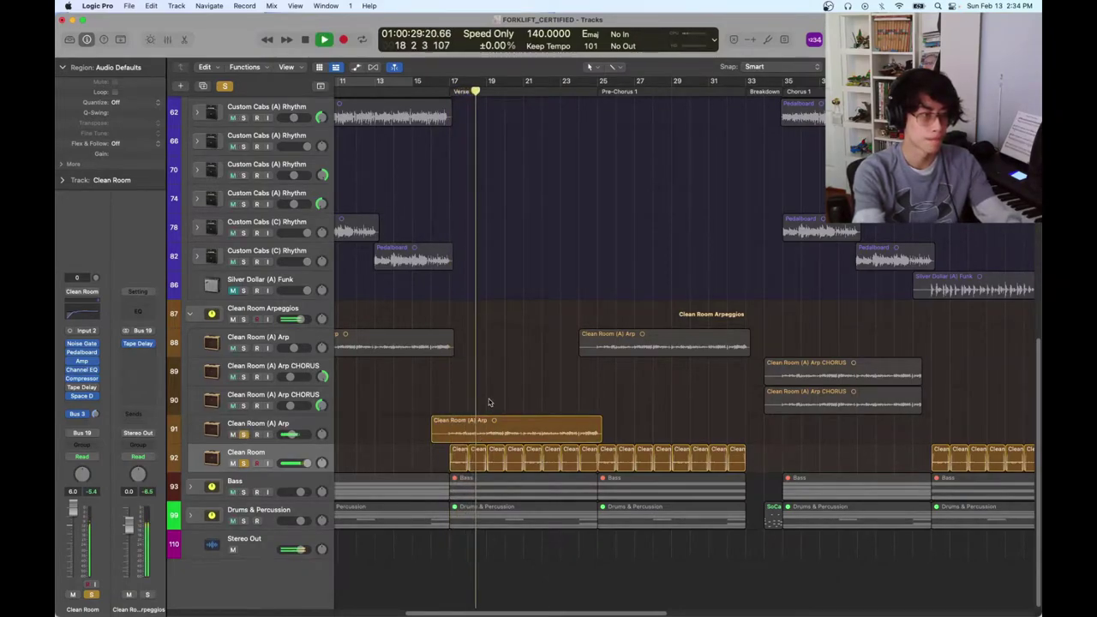
pyautogui.scroll(10, 490, 403)
pyautogui.scroll(-9, 490, 402)
pyautogui.scroll(-2, 490, 403)
pyautogui.scroll(3, 497, 411)
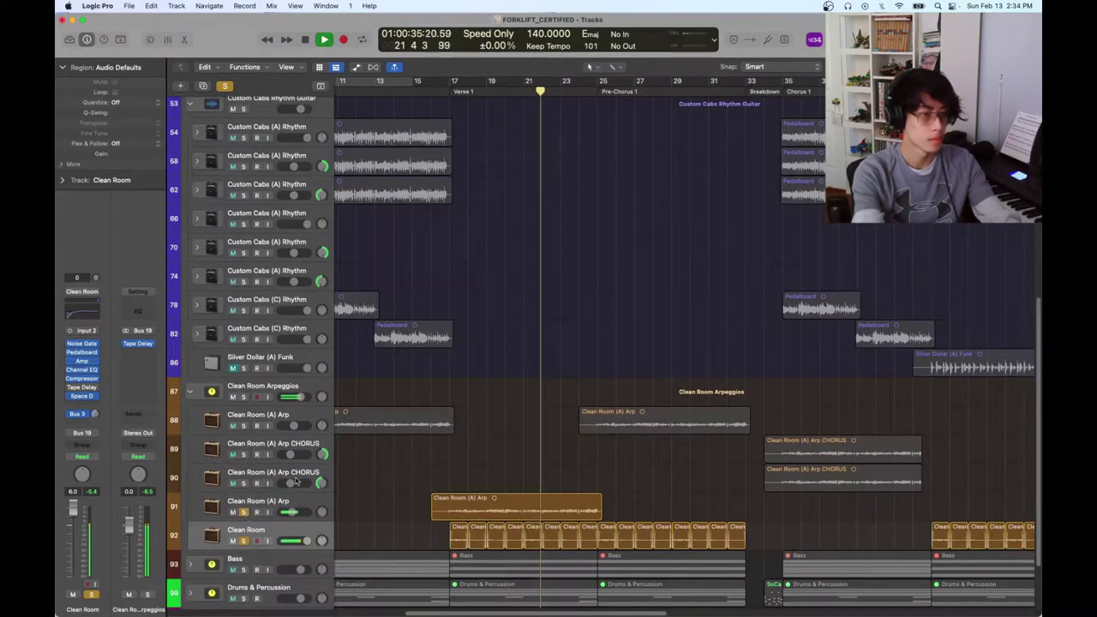
pyautogui.press('super+Left')
pyautogui.press('super+Left')
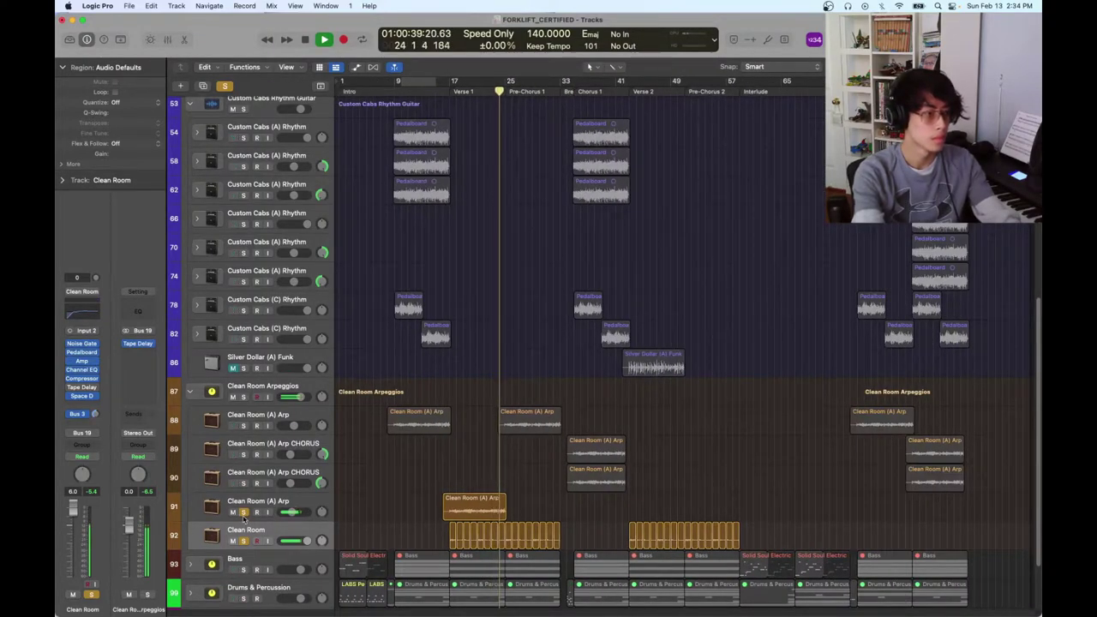
pyautogui.press('space')
pyautogui.press('ctrl+alt+super+s')
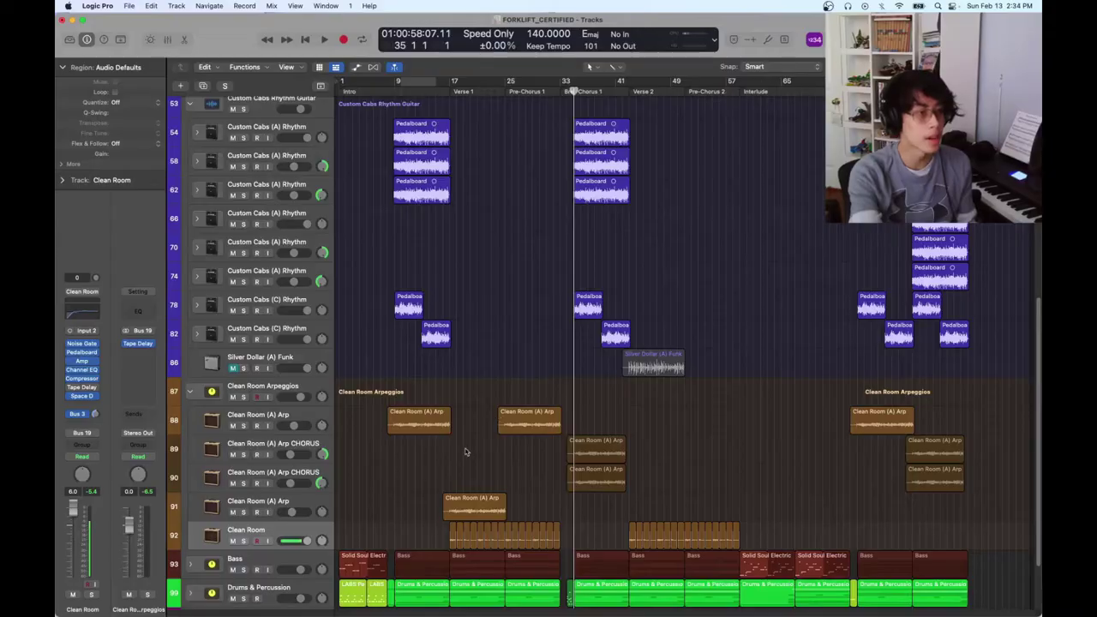
# Select the bar 9 Clean Room (A) Arp region together with the Custom Cabs rhythm regions above it
pyautogui.click(403, 428)
pyautogui.scroll(-3, 419, 458)
pyautogui.moveTo(421, 451); pyautogui.dragTo(433, 228)
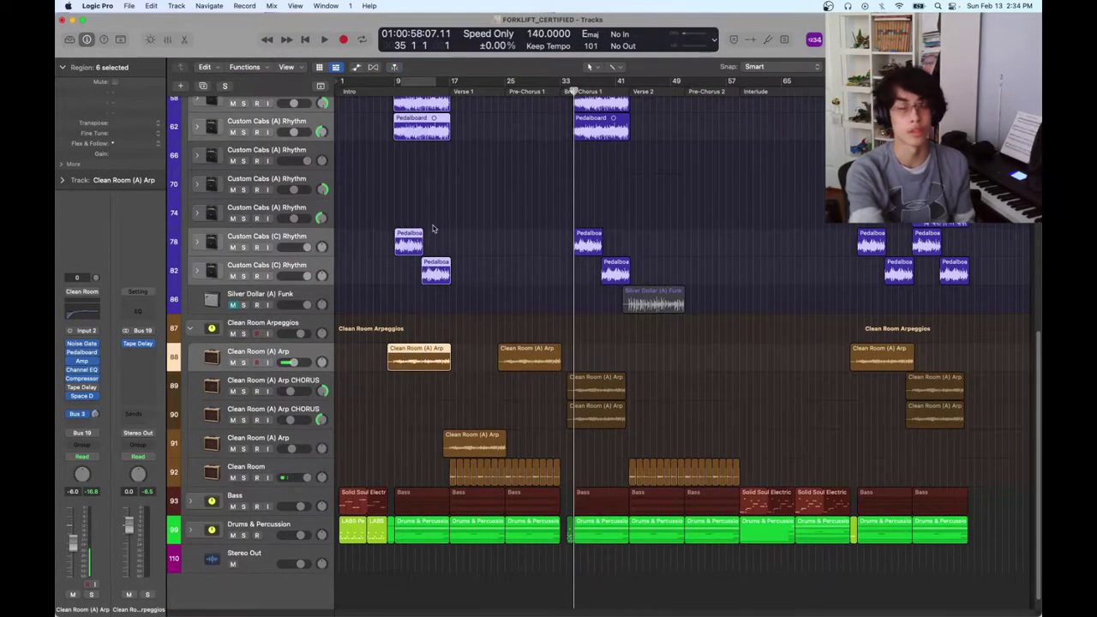
# Solo the Clean Room (A) Arp CHORUS tracks 89 and 90 and inspect the Tape Delay settings on track 89
pyautogui.moveTo(590, 459); pyautogui.dragTo(593, 310)
pyautogui.hotkey('ctrl', 's')
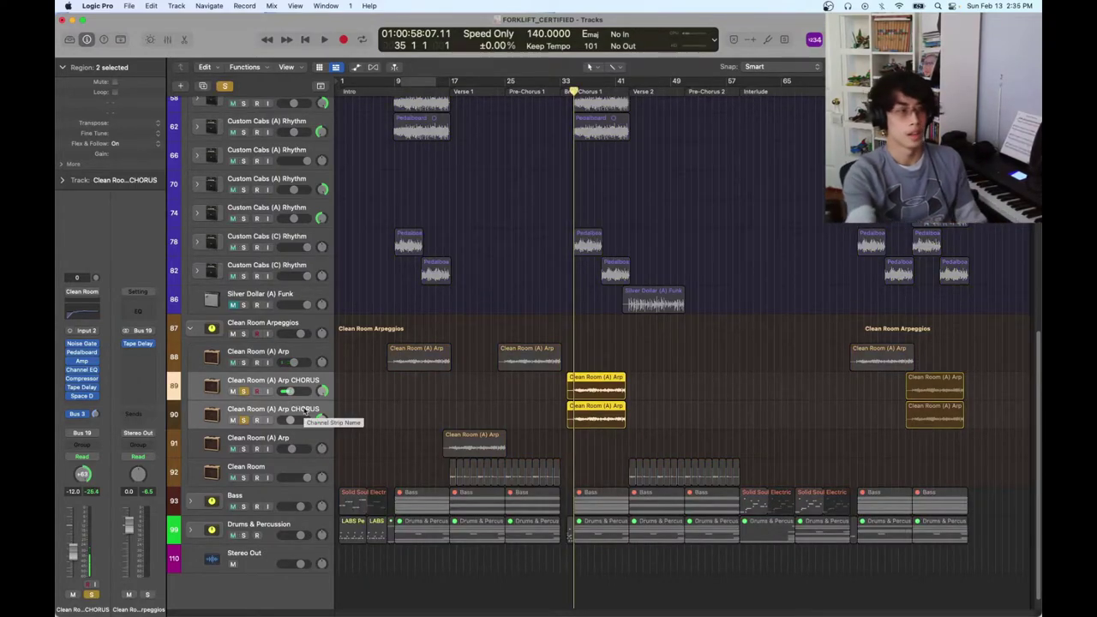
pyautogui.click(83, 388)
pyautogui.moveTo(473, 149); pyautogui.dragTo(576, 167)
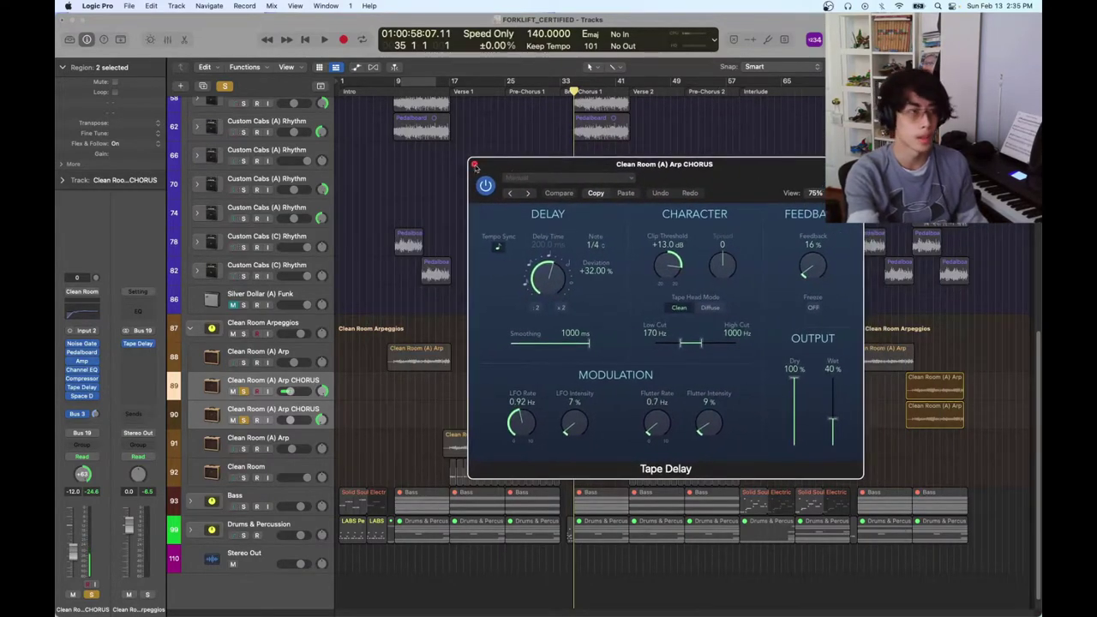
pyautogui.click(475, 165)
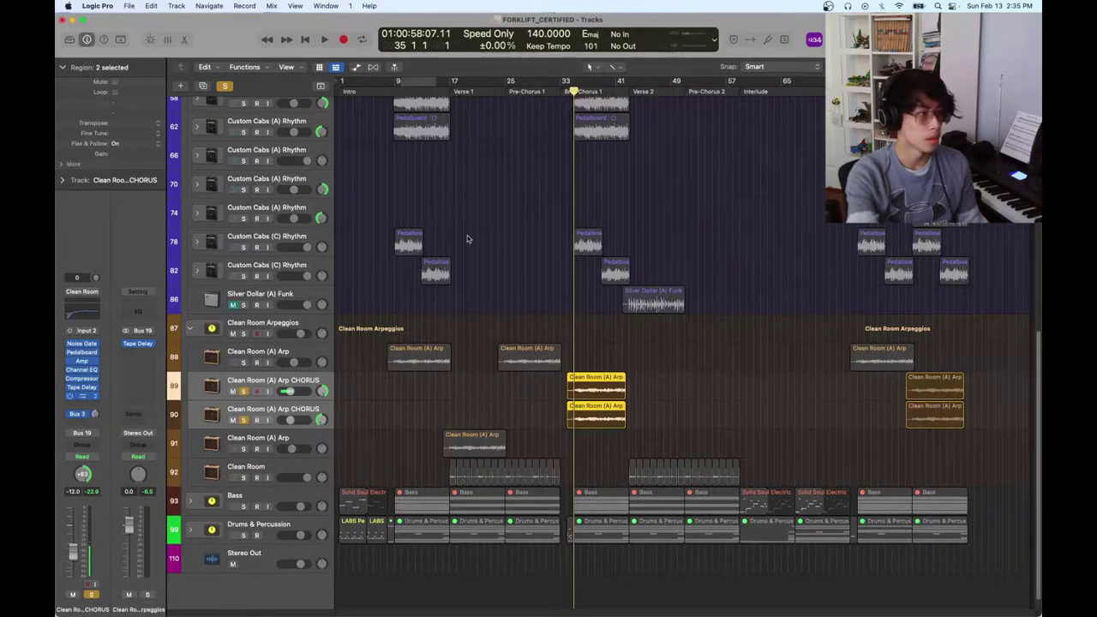
# Restore the removed Space Designer on Clean Room (A) Arp CHORUS track 89, view its settings and close the plug-in
pyautogui.press('super+z')
pyautogui.moveTo(443, 152); pyautogui.dragTo(515, 98)
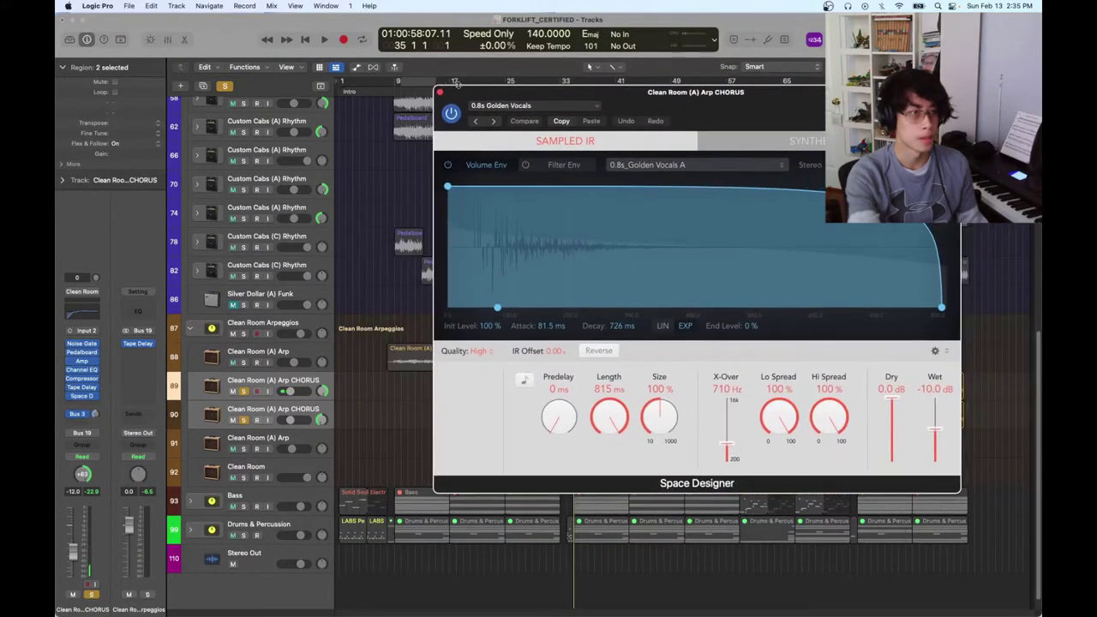
pyautogui.click(439, 93)
# Play the CHORUS arpeggios from bar 35, comparing tracks 89 and 90 alone and together in solo, and clear the solos
pyautogui.press('space')
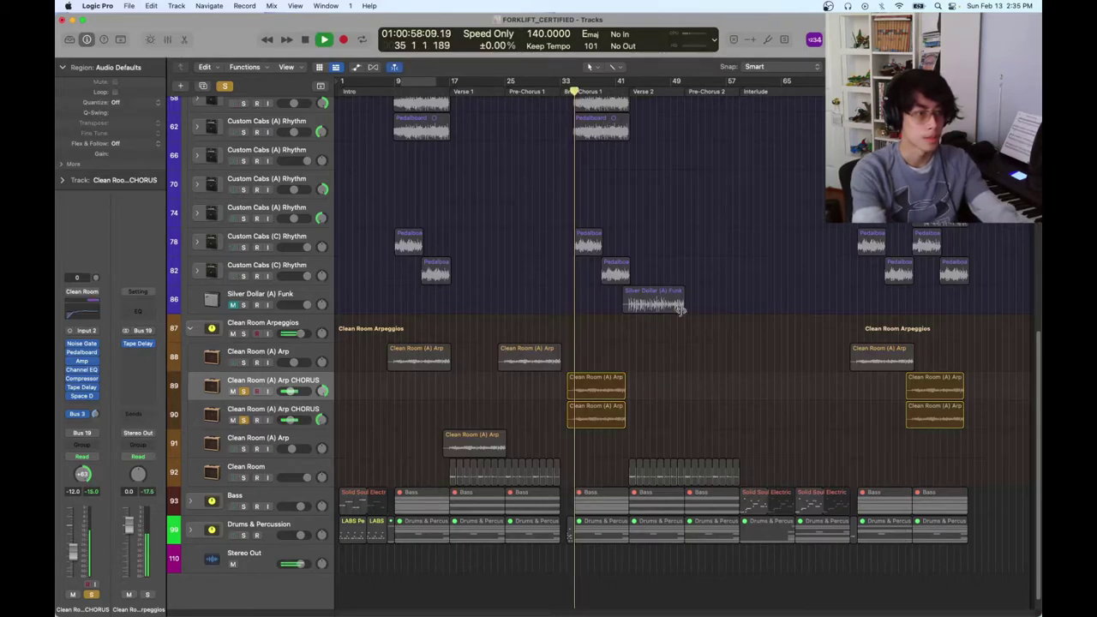
pyautogui.click(244, 420)
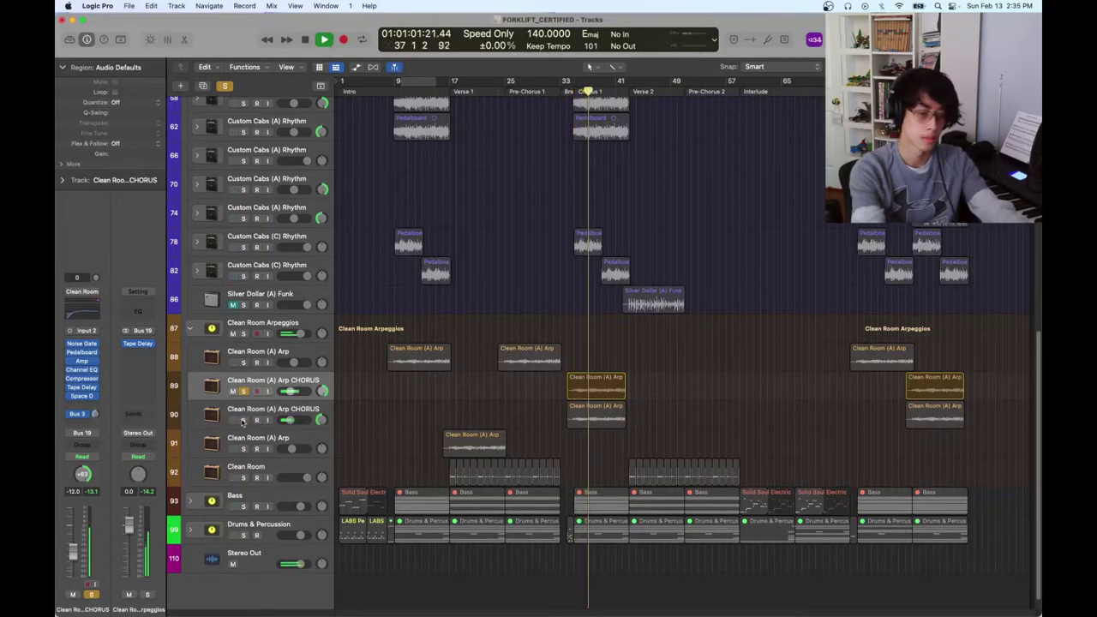
pyautogui.click(243, 420)
pyautogui.click(244, 390)
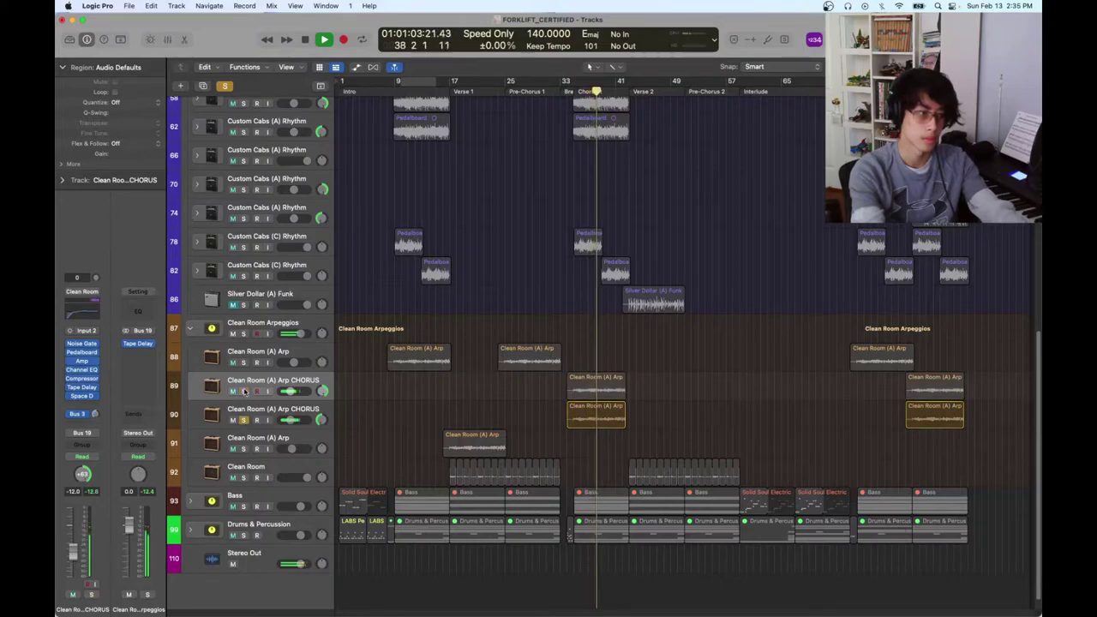
pyautogui.click(244, 391)
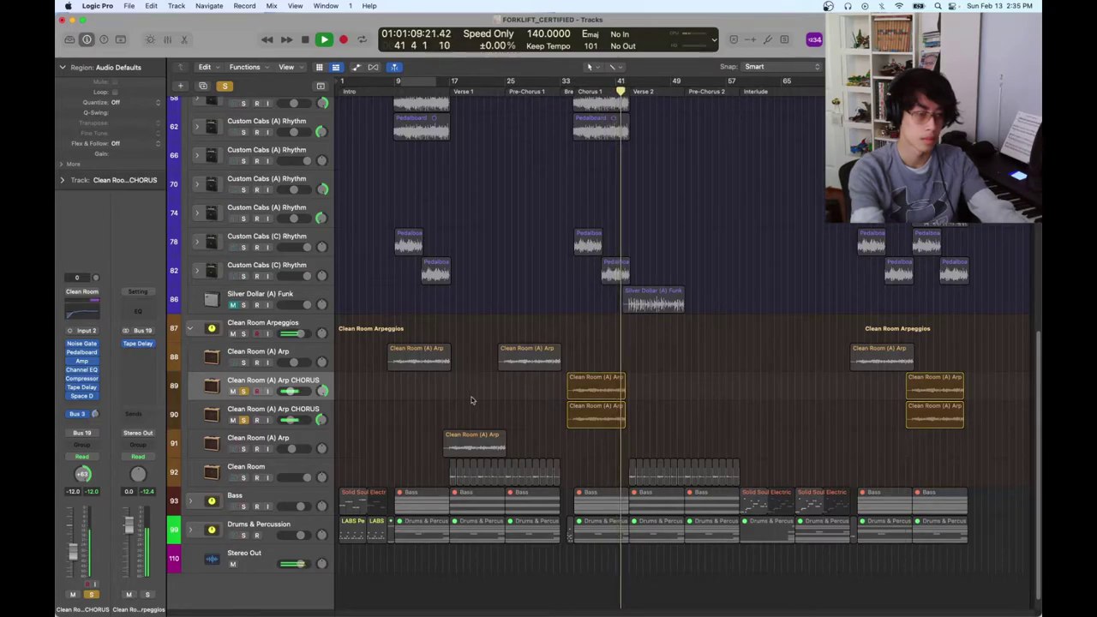
pyautogui.press('space')
pyautogui.click(244, 391)
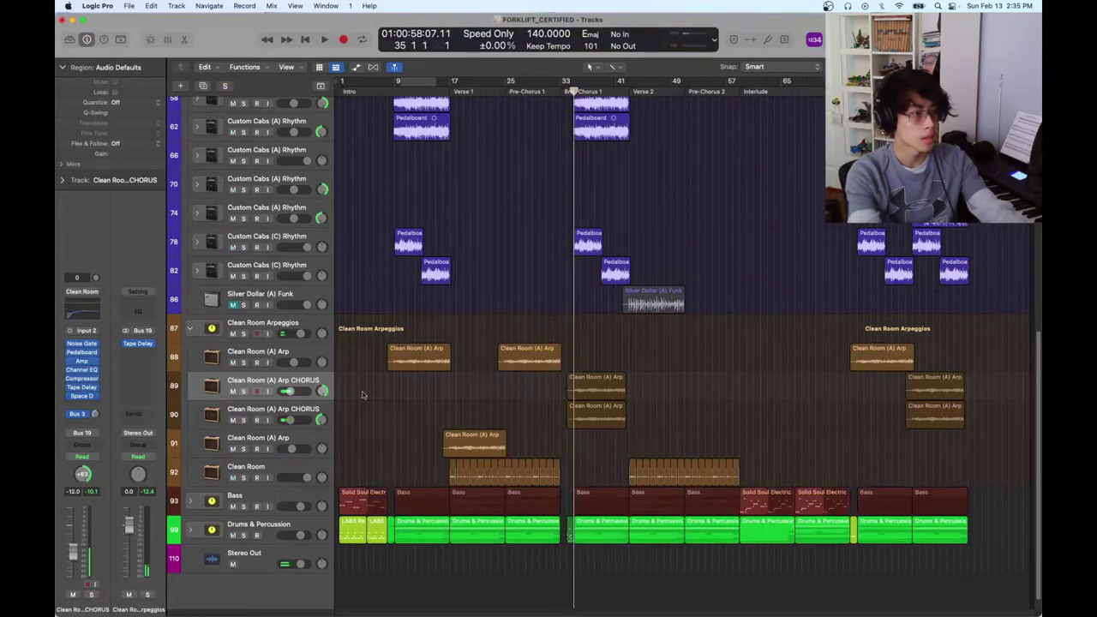
# Collapse the Custom Cabs Rhythm Guitar and Clean Room Arpeggios stacks and place the playhead at bar 9
pyautogui.scroll(6, 419, 378)
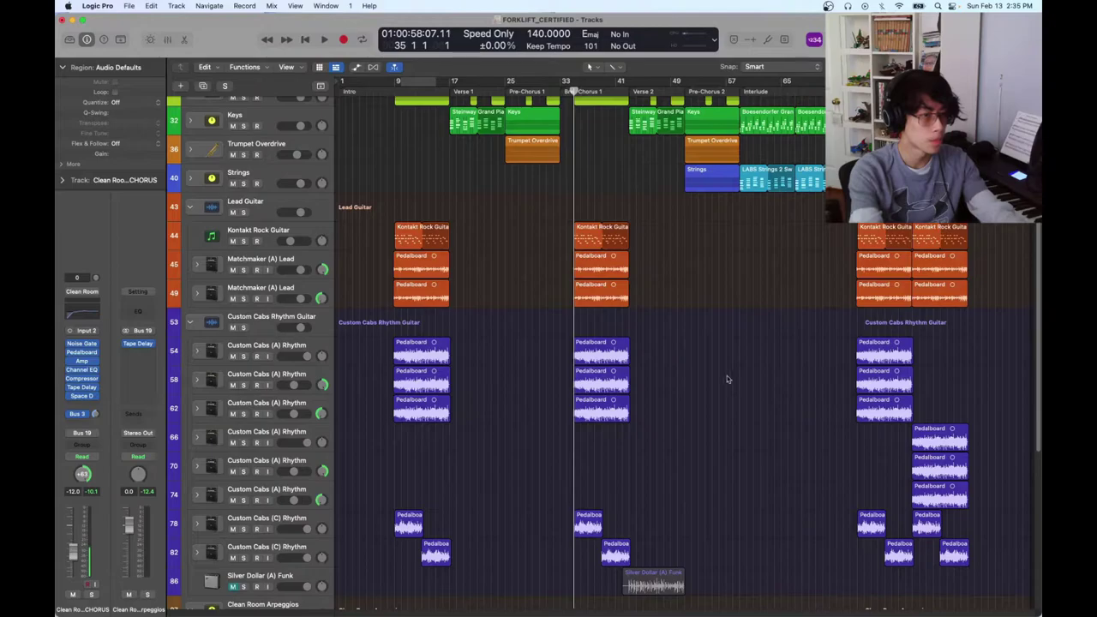
pyautogui.scroll(-4, 471, 375)
pyautogui.click(188, 150)
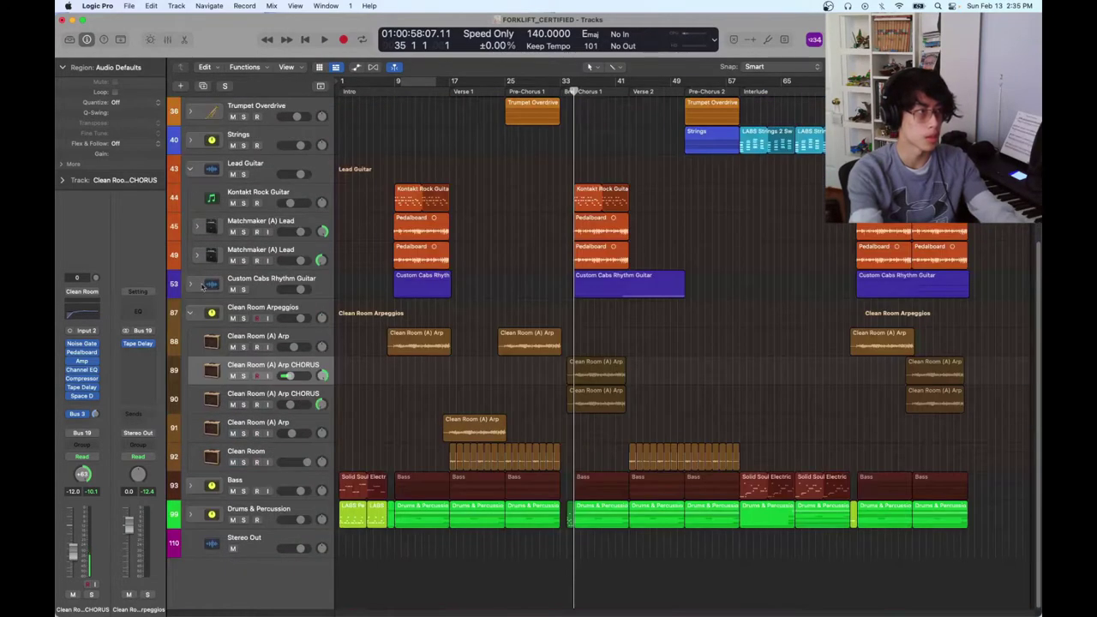
pyautogui.click(190, 313)
pyautogui.click(394, 91)
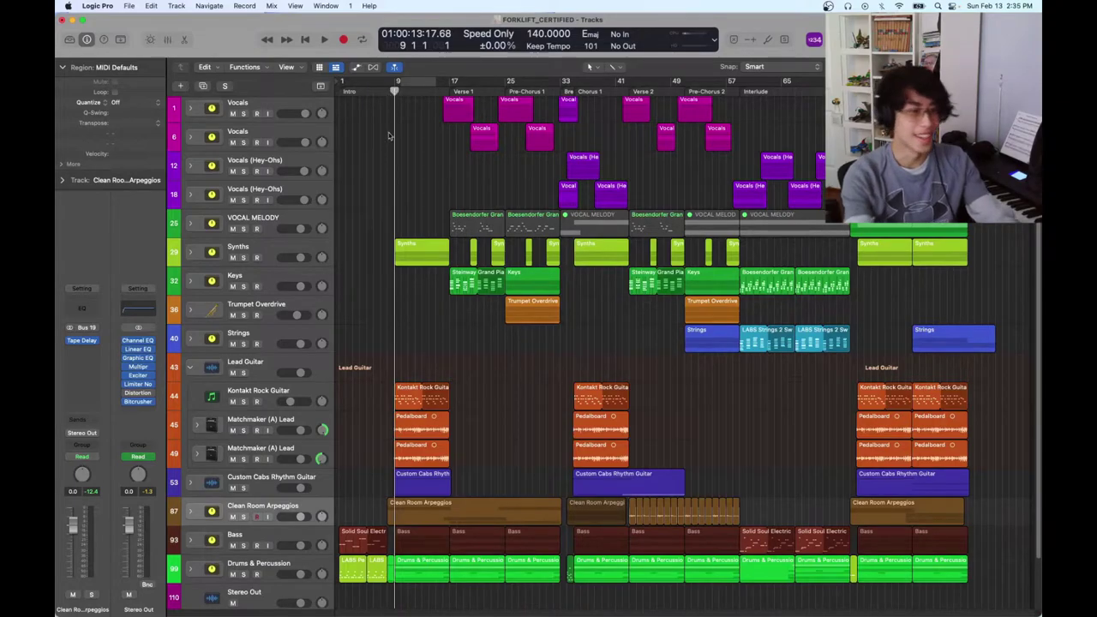
# Select the Kontakt Rock Guitar region at bar 9, inspect the track's Kontakt instrument and close the plug-in
pyautogui.click(421, 397)
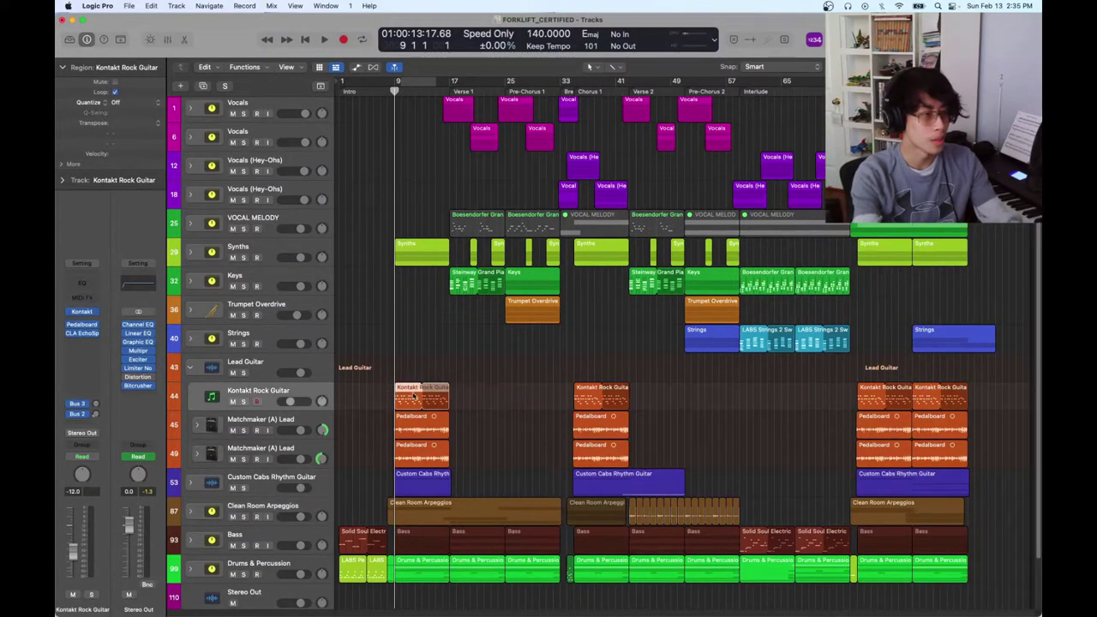
pyautogui.press('s')
pyautogui.press('s')
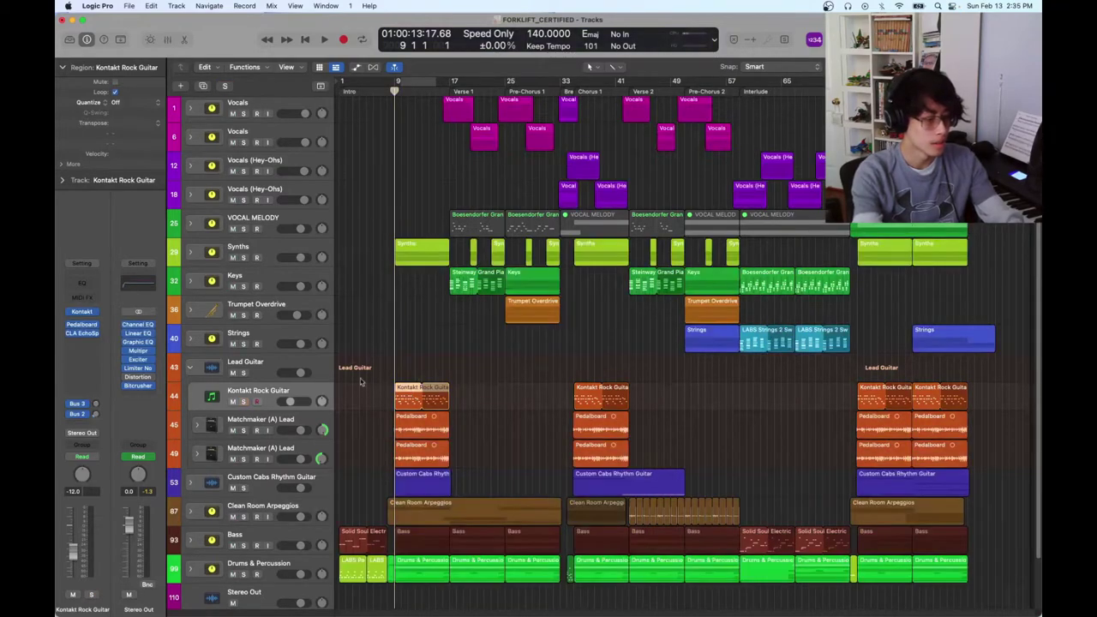
pyautogui.click(82, 311)
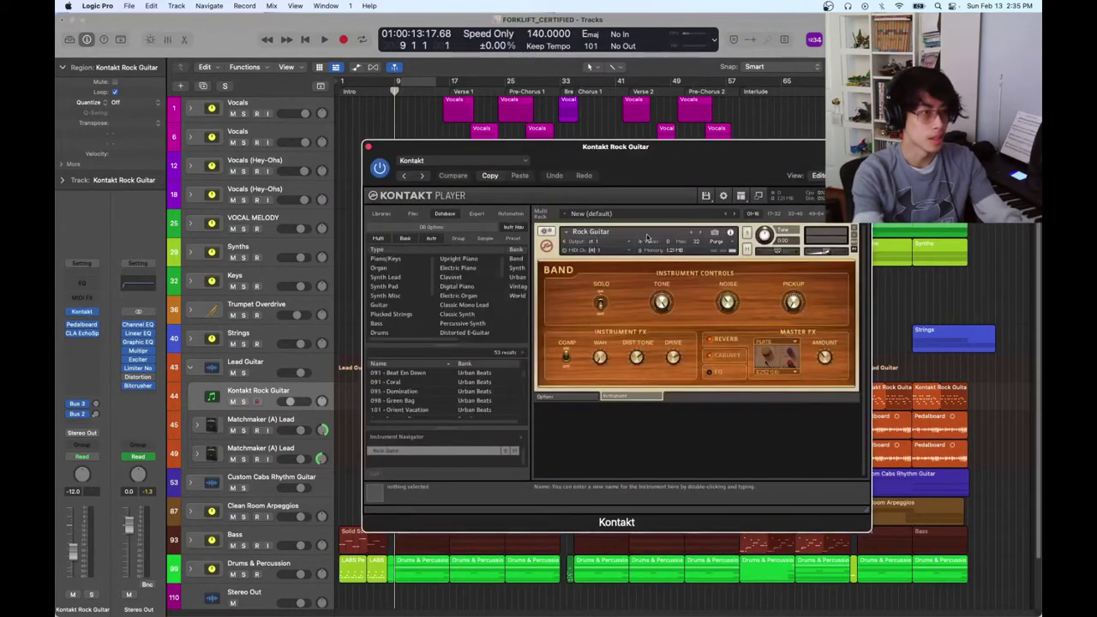
pyautogui.moveTo(635, 158); pyautogui.dragTo(759, 145)
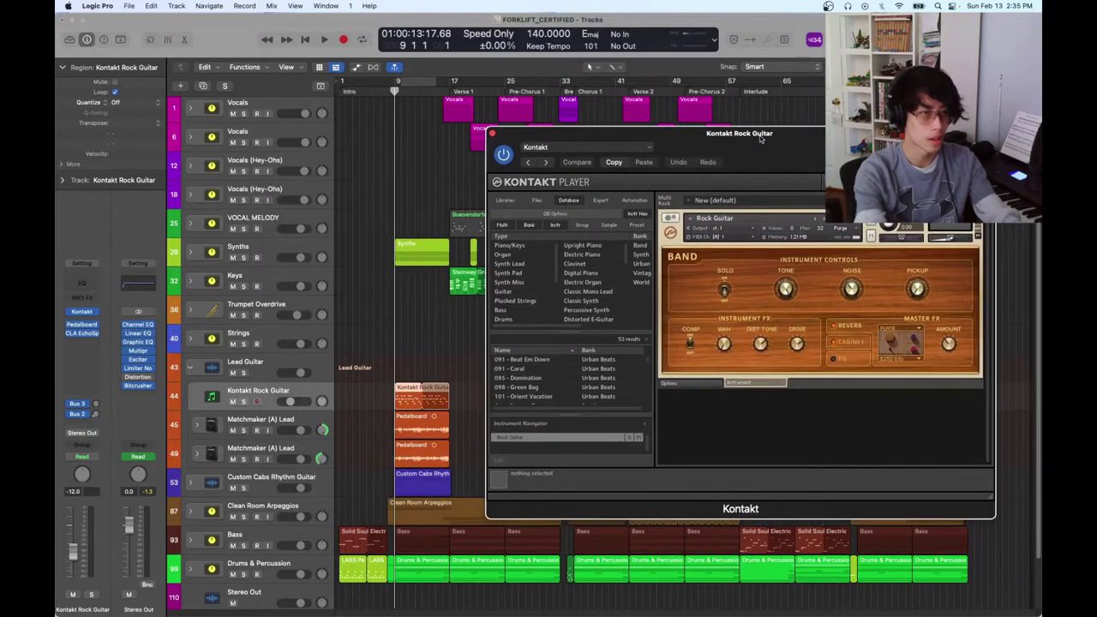
pyautogui.click(492, 135)
pyautogui.click(376, 324)
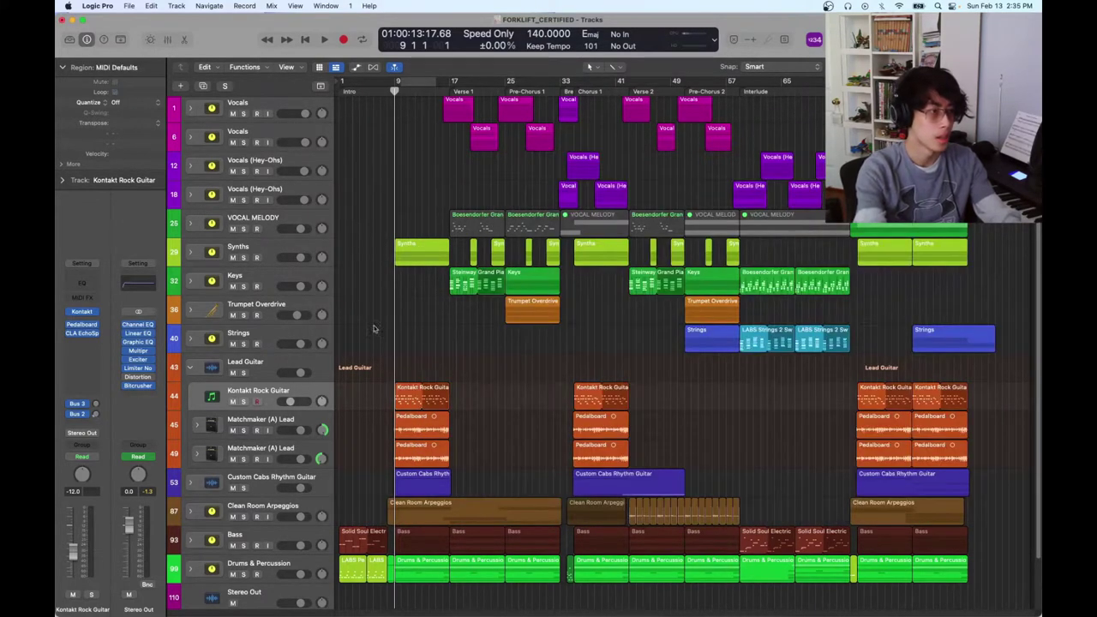
# Solo the Kontakt Rock Guitar track and play it from bar 9
pyautogui.press('s')
pyautogui.press('space')
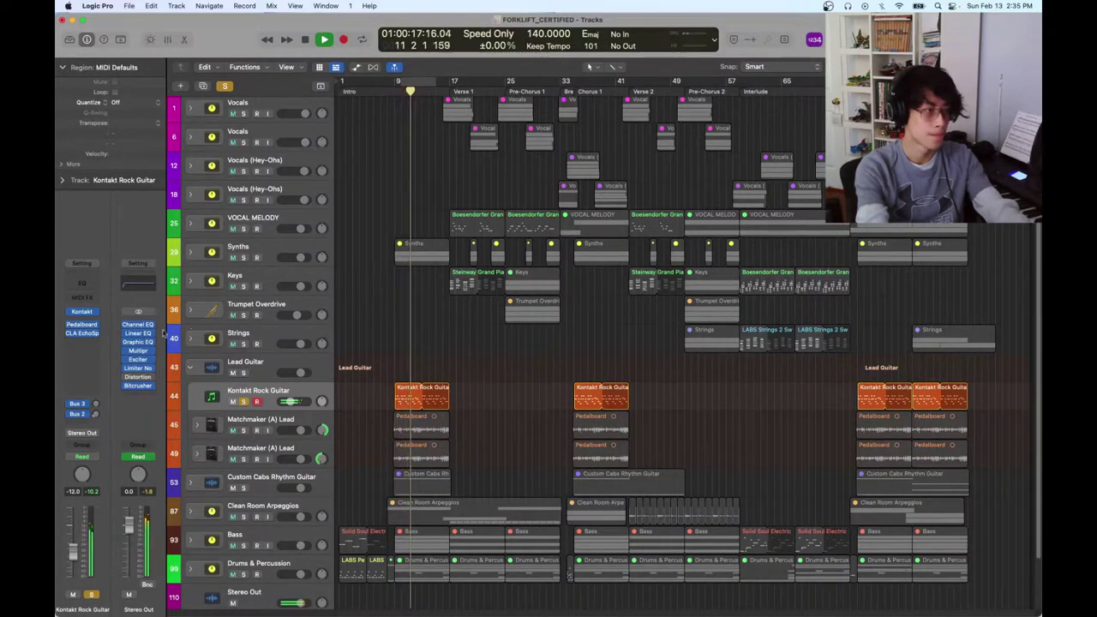
pyautogui.moveTo(82, 327)
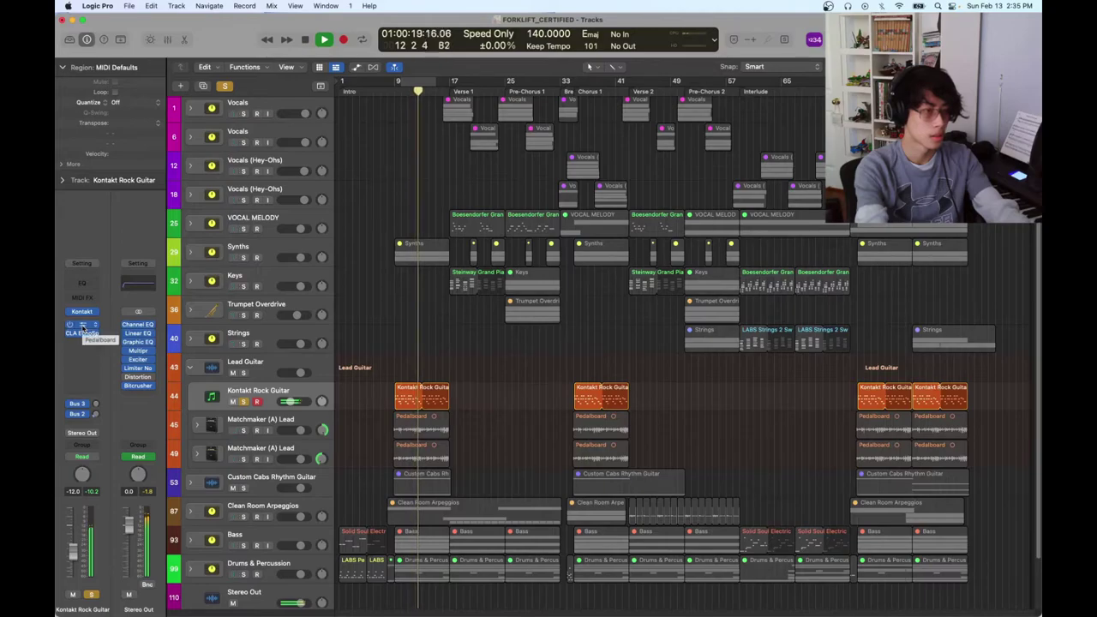
pyautogui.press('space')
# Inspect the Pedalboard and CLA EchoSphere settings on the Kontakt Rock Guitar track, close both plug-ins and clear the solo
pyautogui.press('v')
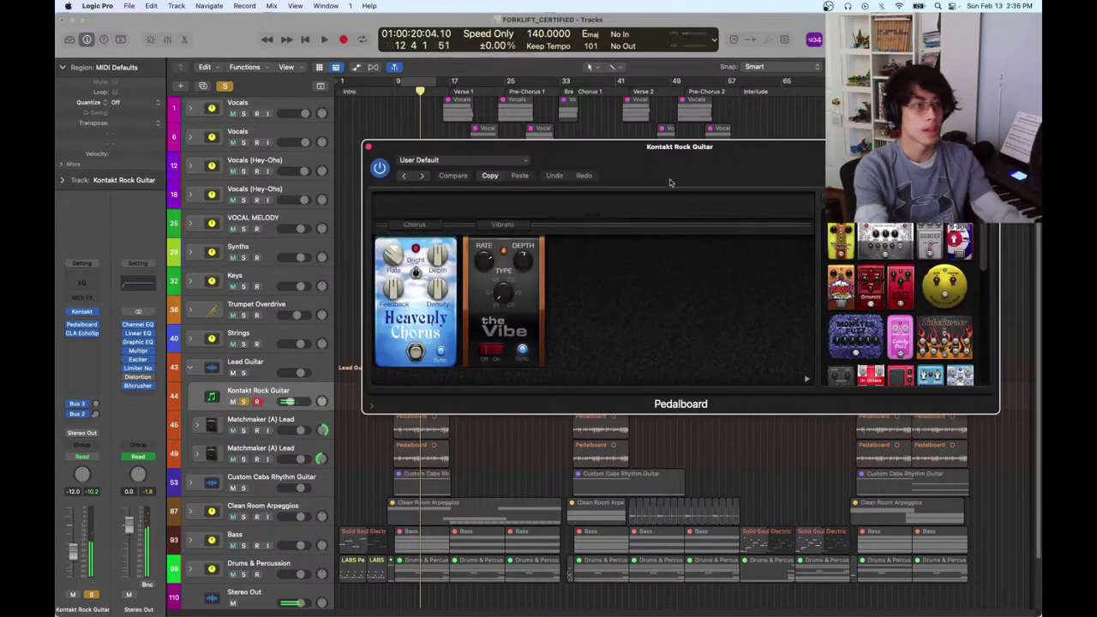
pyautogui.moveTo(682, 153); pyautogui.dragTo(658, 152)
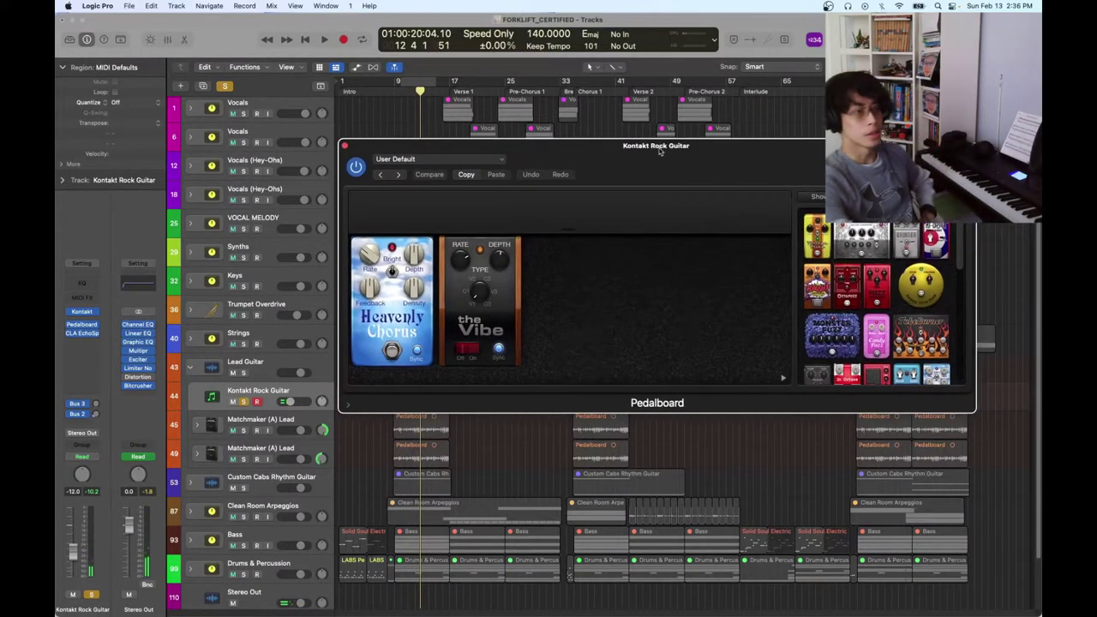
pyautogui.click(345, 145)
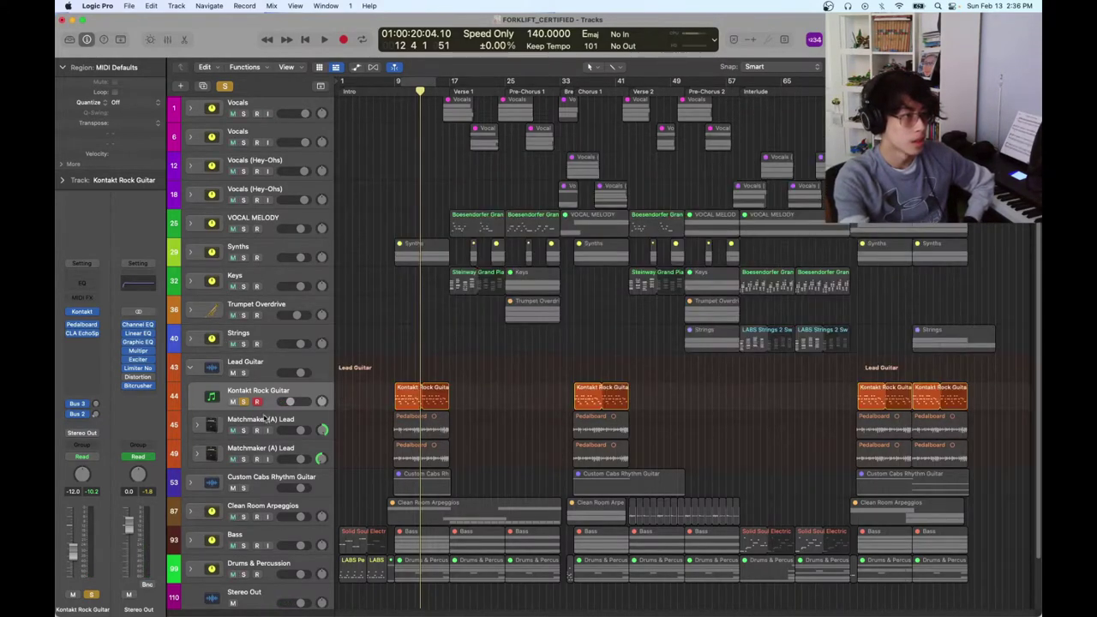
pyautogui.click(83, 333)
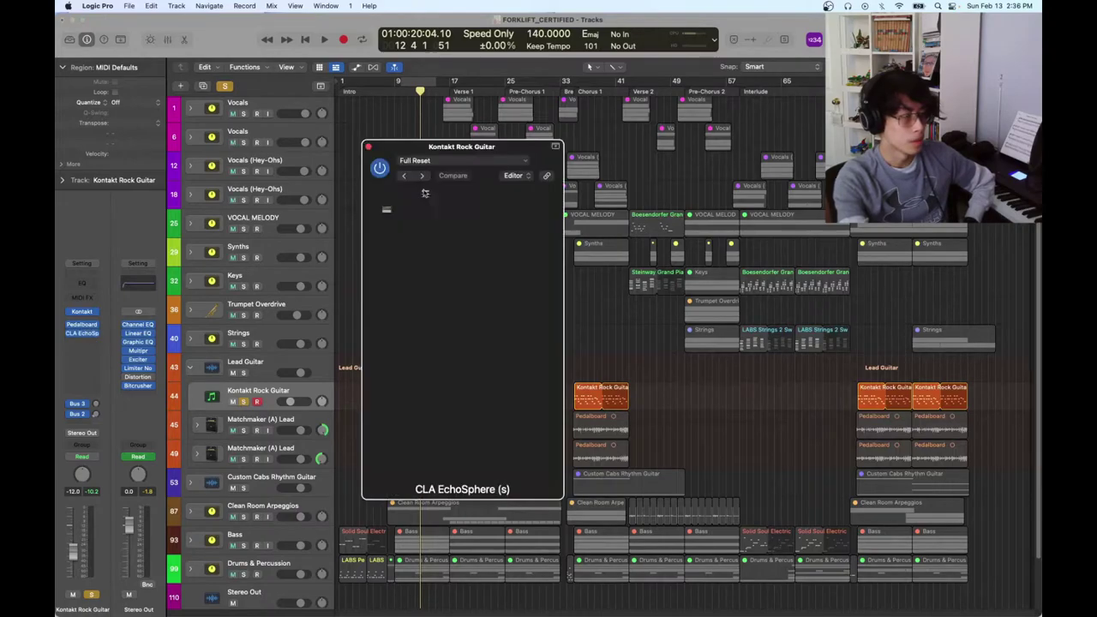
pyautogui.moveTo(386, 139); pyautogui.dragTo(433, 140)
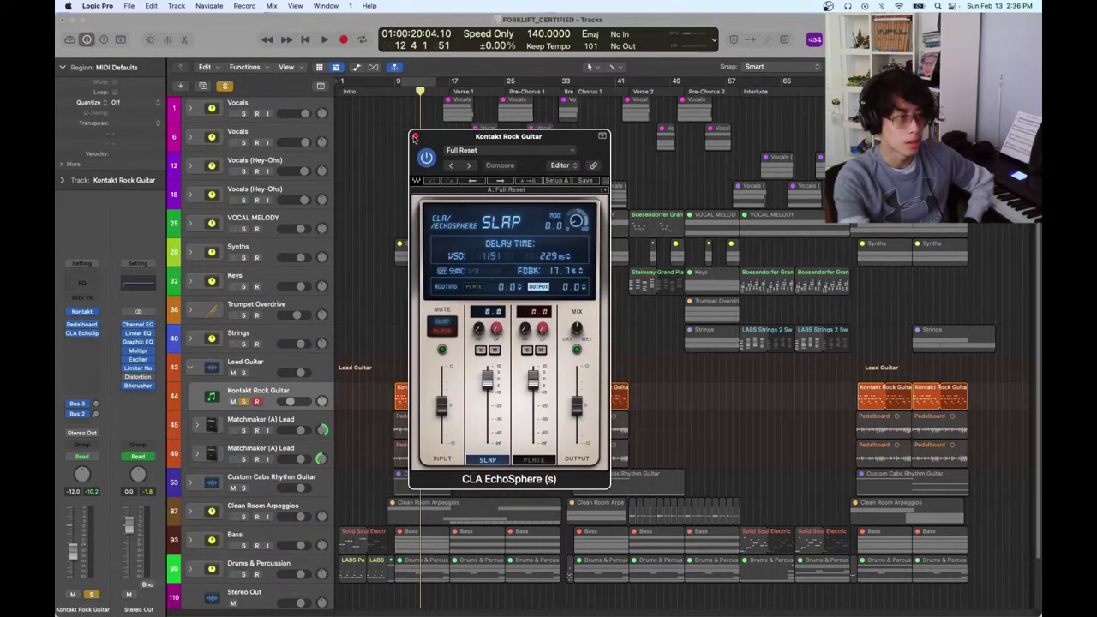
pyautogui.click(415, 137)
pyautogui.click(243, 402)
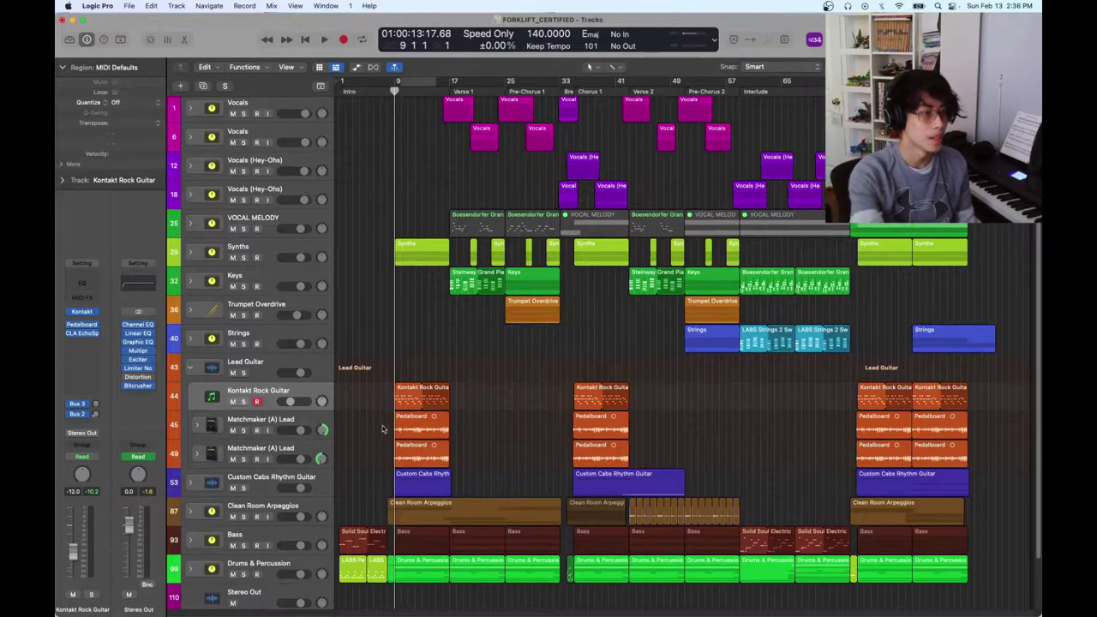
# Select the bar 9 regions on both Matchmaker (A) Lead tracks, solo tracks 45 and 49, and play from bar 9
pyautogui.moveTo(383, 429); pyautogui.dragTo(420, 446)
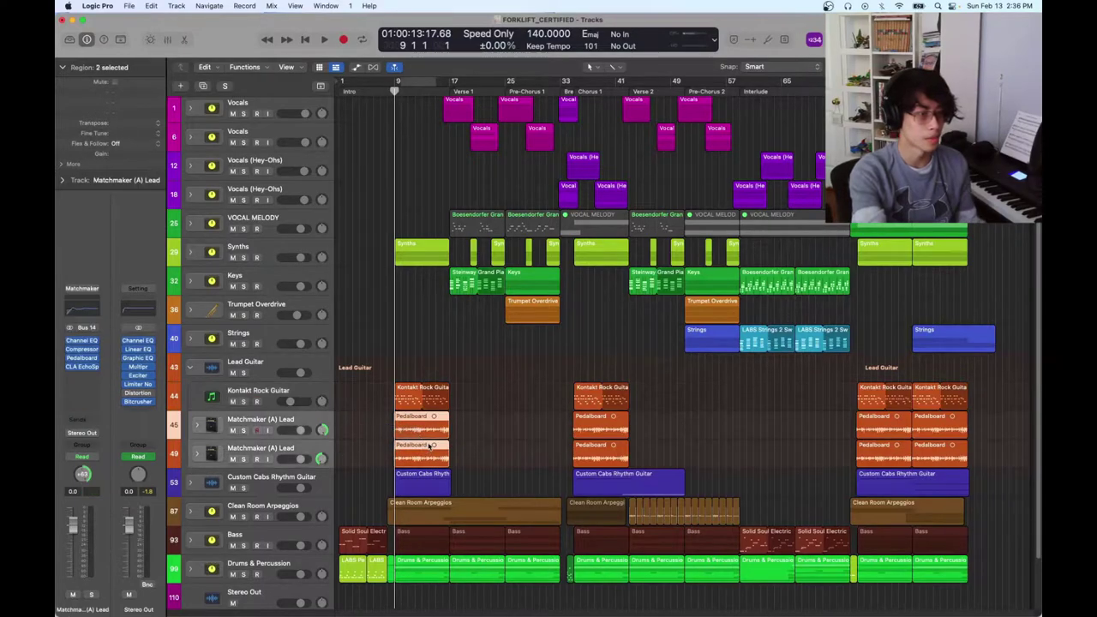
pyautogui.hotkey('ctrl', 's')
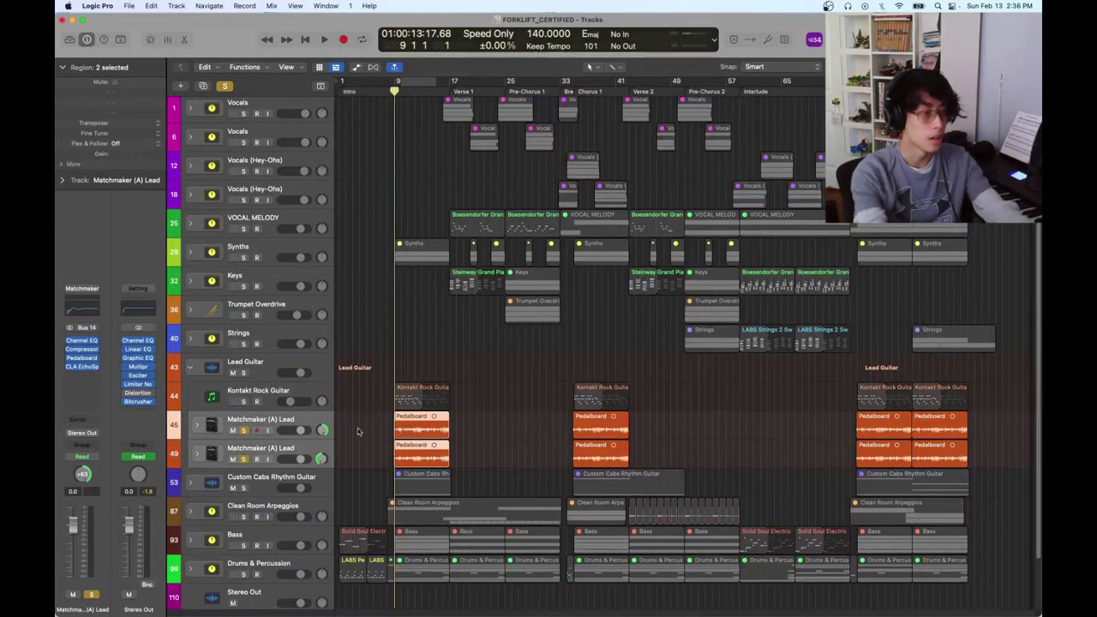
pyautogui.hotkey('ctrl', 's')
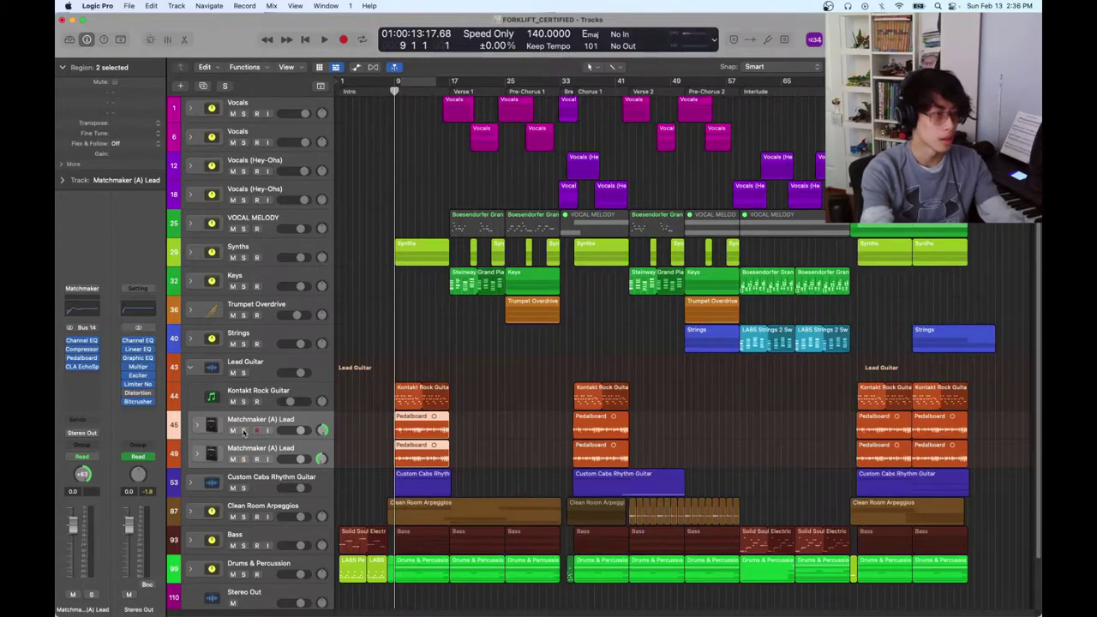
pyautogui.moveTo(244, 431); pyautogui.dragTo(246, 460)
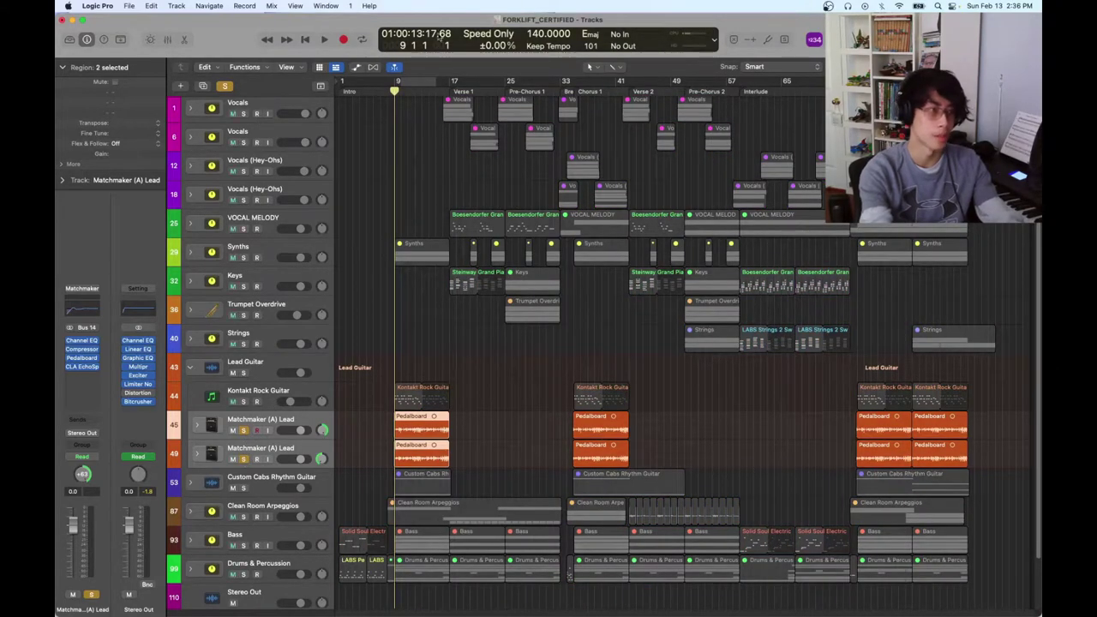
pyautogui.press('space')
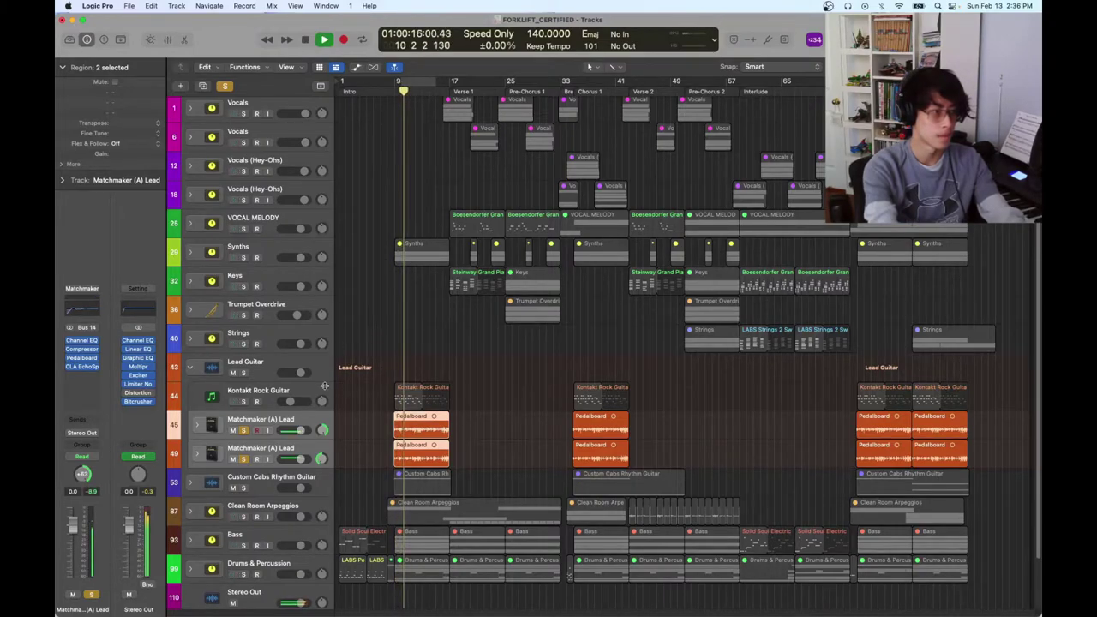
# Inspect the Pedalboard on Matchmaker (A) Lead track 49, stop playback, and close the plug-in with the track soloed
pyautogui.click(248, 445)
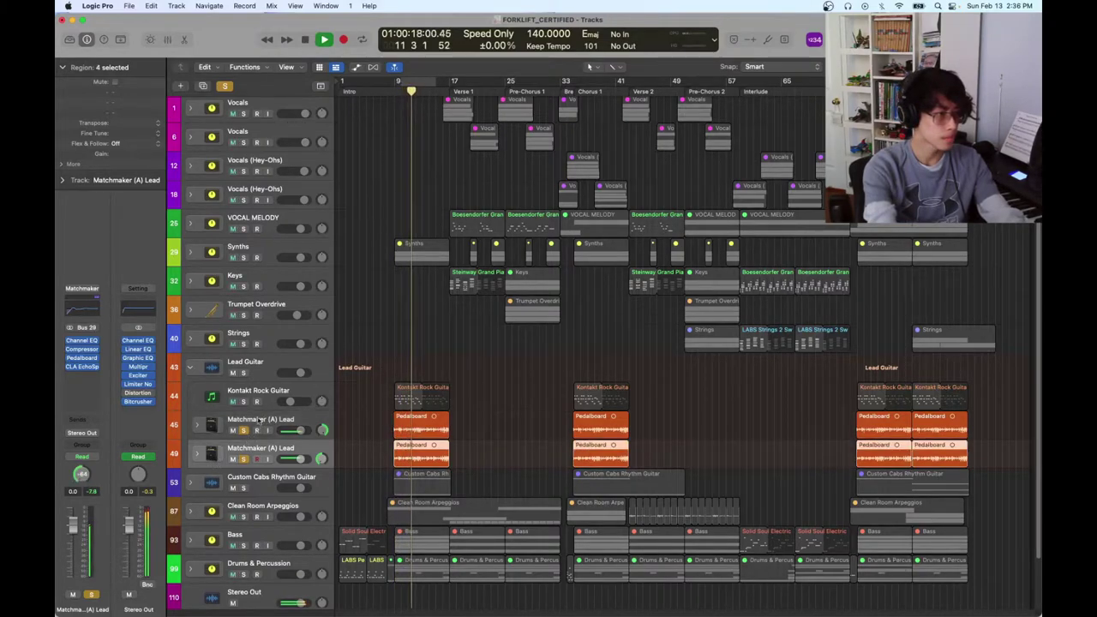
pyautogui.click(82, 357)
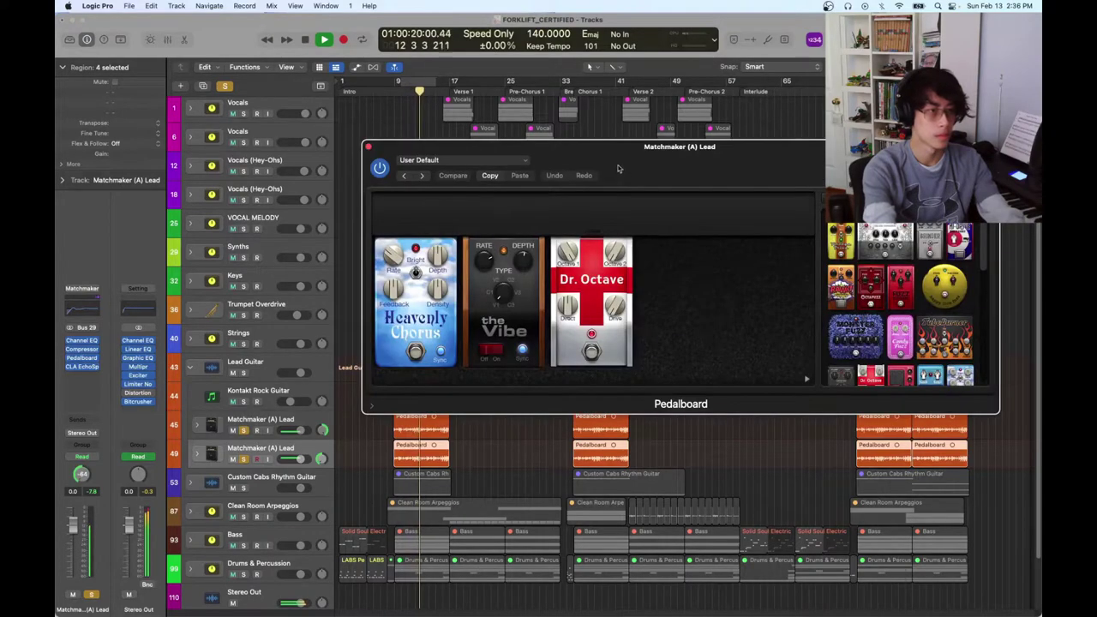
pyautogui.press('space')
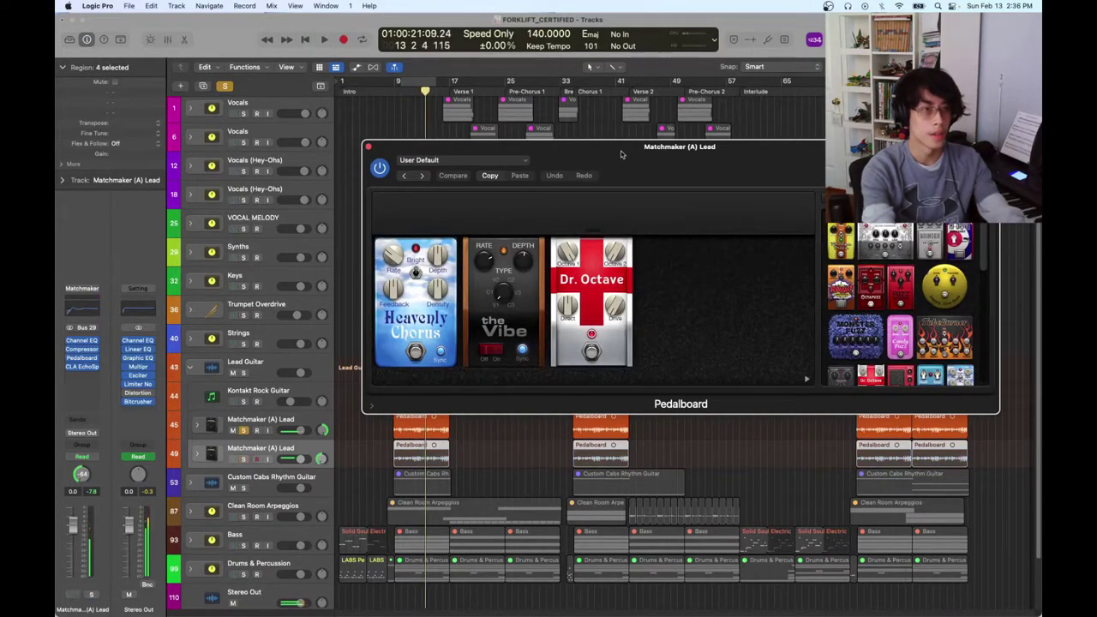
pyautogui.moveTo(621, 150); pyautogui.dragTo(623, 126)
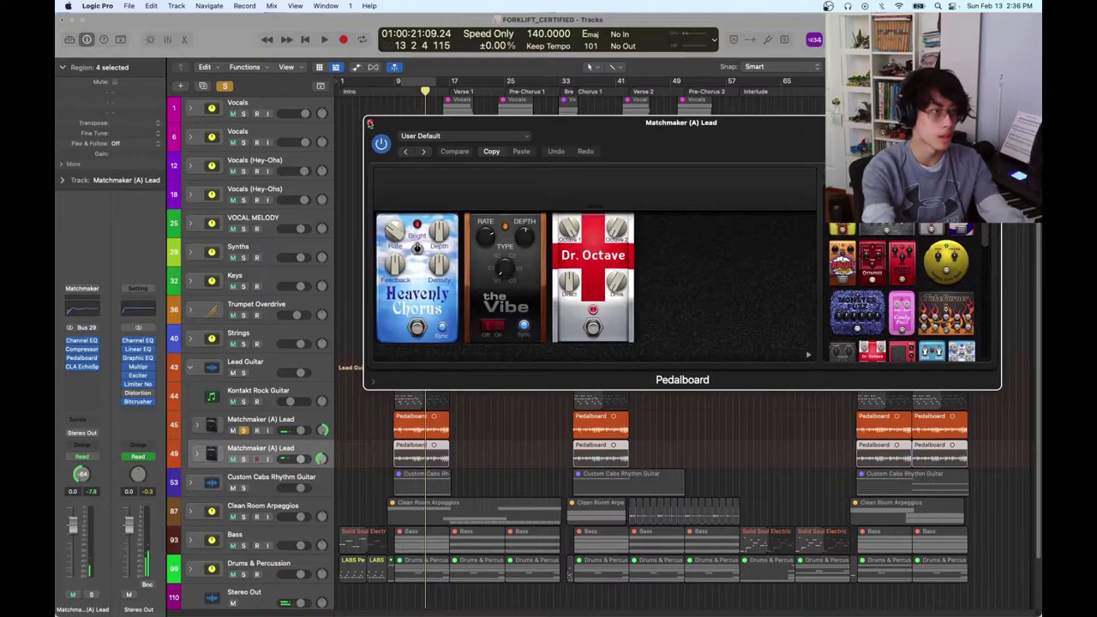
pyautogui.click(243, 459)
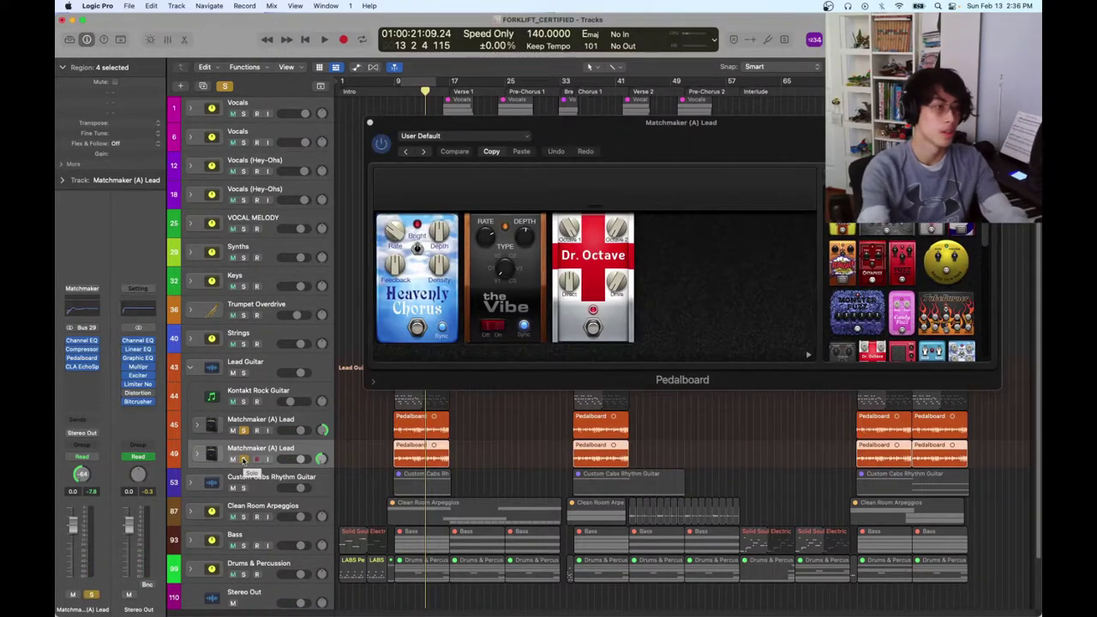
pyautogui.click(370, 123)
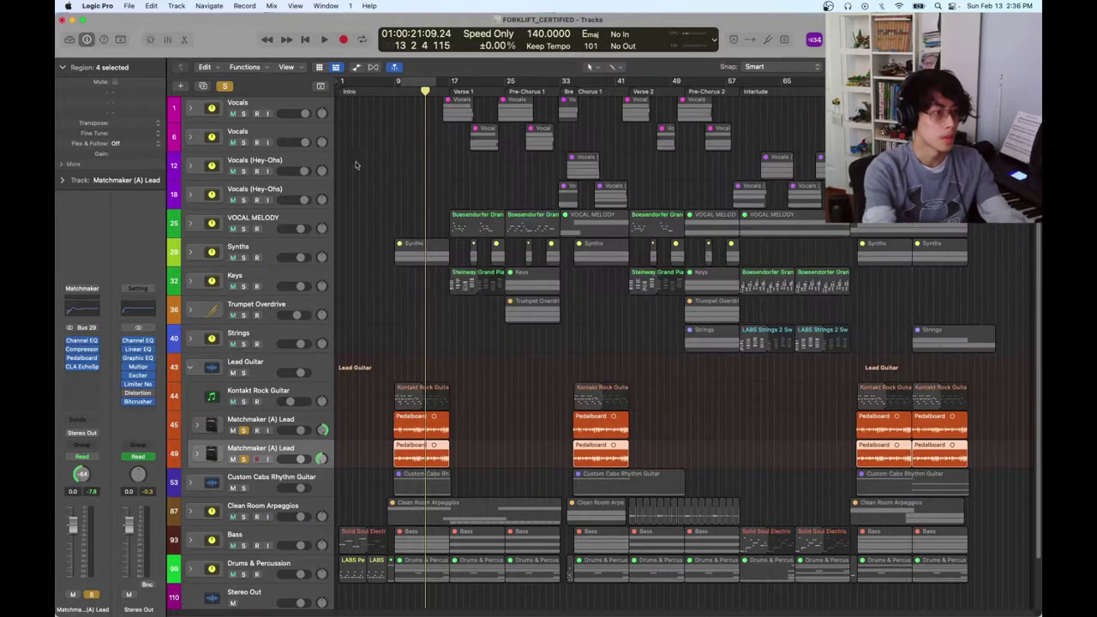
# Add the Kontakt Rock Guitar track to the soloed Matchmaker (A) Lead tracks and play all three from bar 9
pyautogui.click(244, 401)
pyautogui.hotkey('shift', 'space')
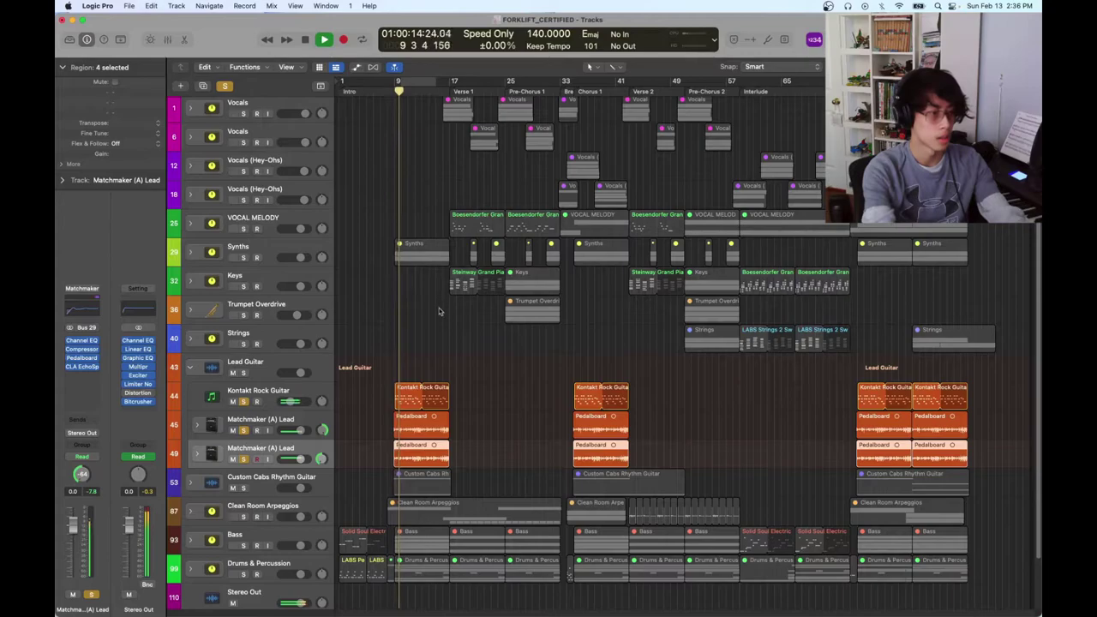
pyautogui.scroll(-2, 370, 384)
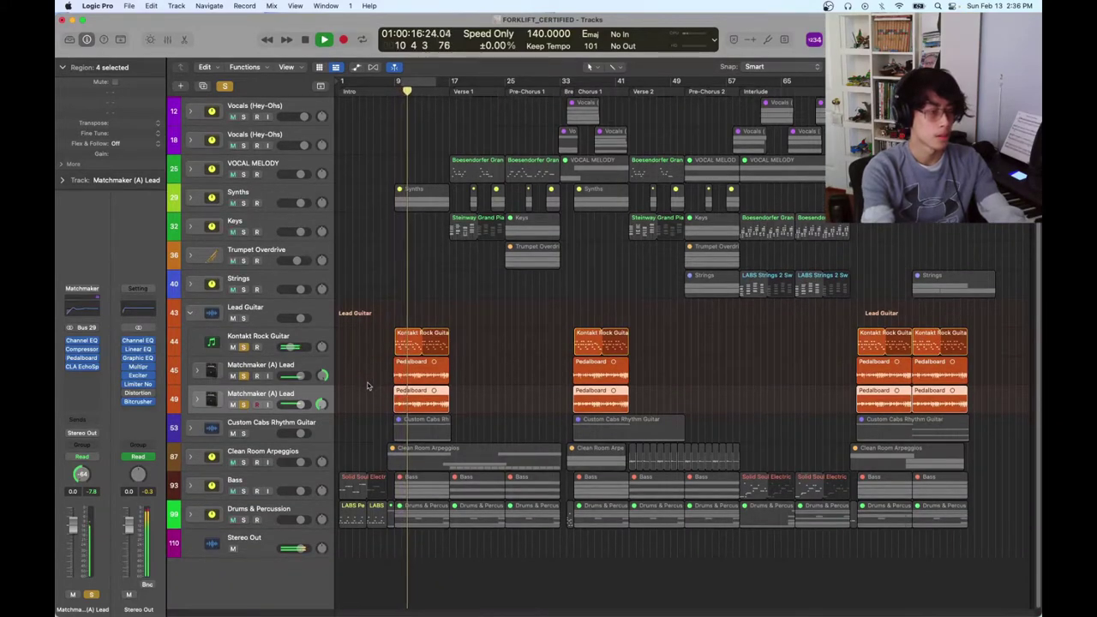
# Audition the soloed lead guitars together with the Custom Cabs Rhythm Guitar and Clean Room Arpeggios stacks, stop playback, and clear all solos
pyautogui.click(245, 435)
pyautogui.click(243, 462)
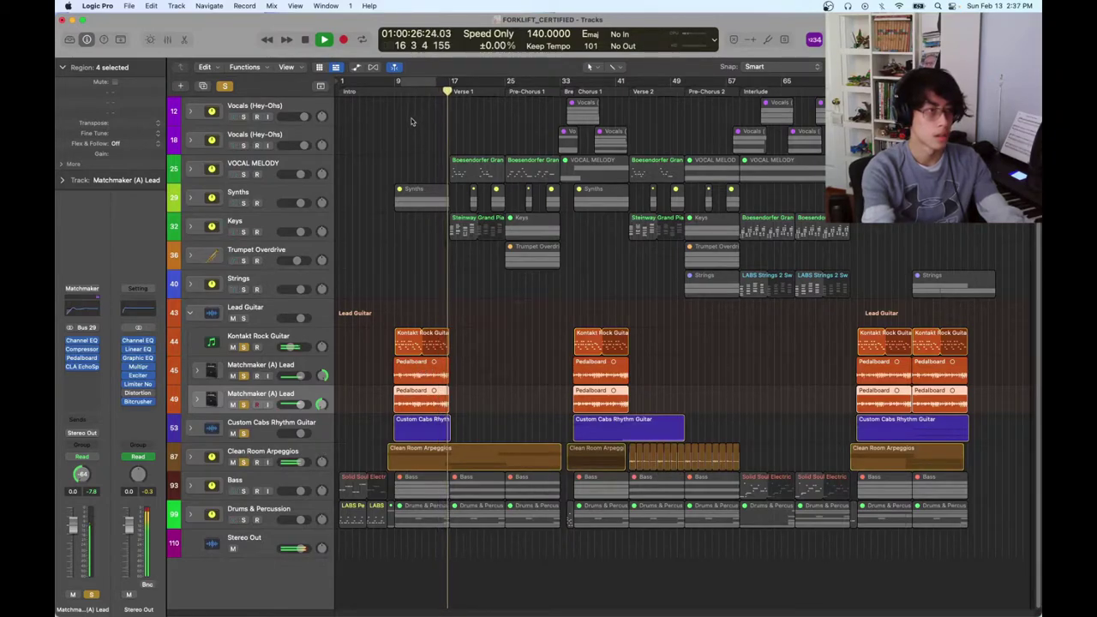
pyautogui.press('space')
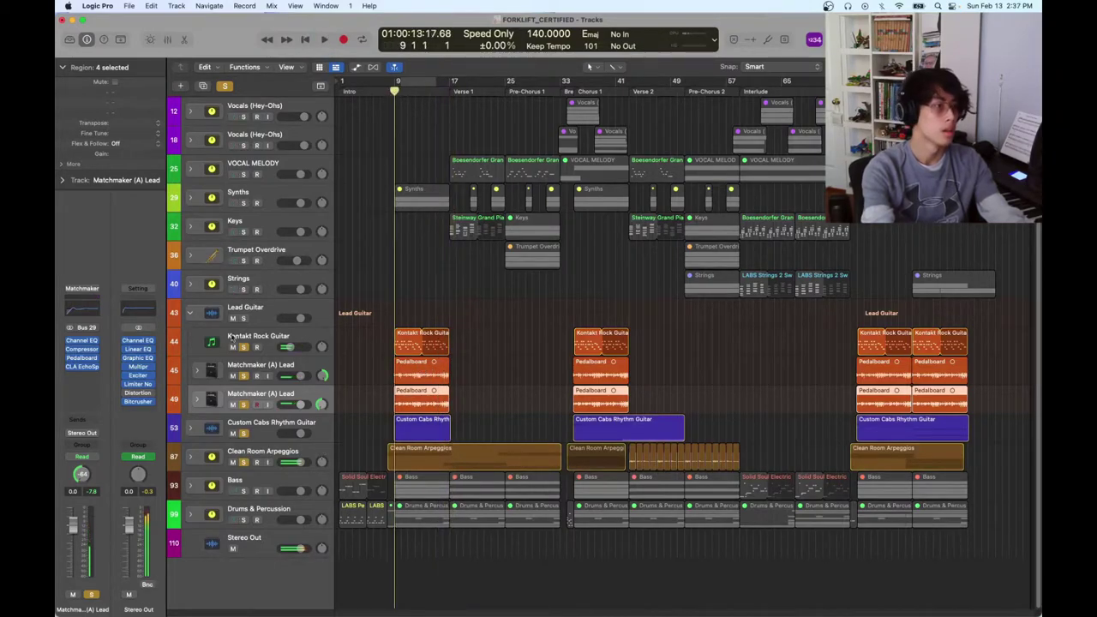
pyautogui.click(243, 462)
pyautogui.click(244, 347)
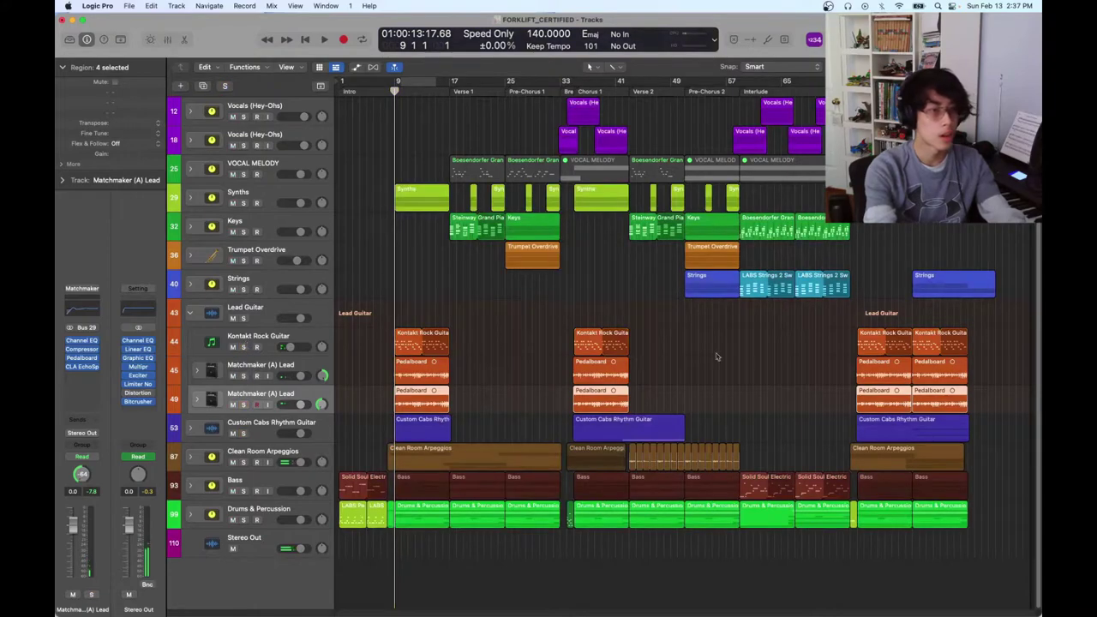
# Highlight the lead guitar regions at bar 9 and Chorus 1, highlight those after the Interlude, and collapse the Lead Guitar stack
pyautogui.click(688, 358)
pyautogui.moveTo(381, 328); pyautogui.dragTo(734, 404)
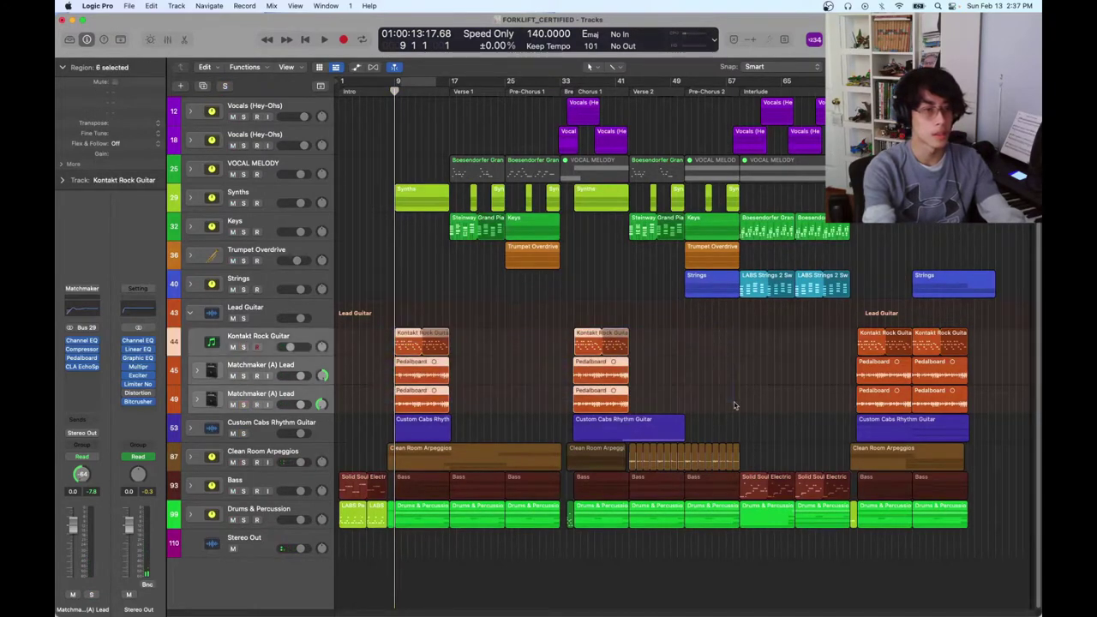
pyautogui.click(666, 371)
pyautogui.moveTo(845, 398); pyautogui.dragTo(988, 321)
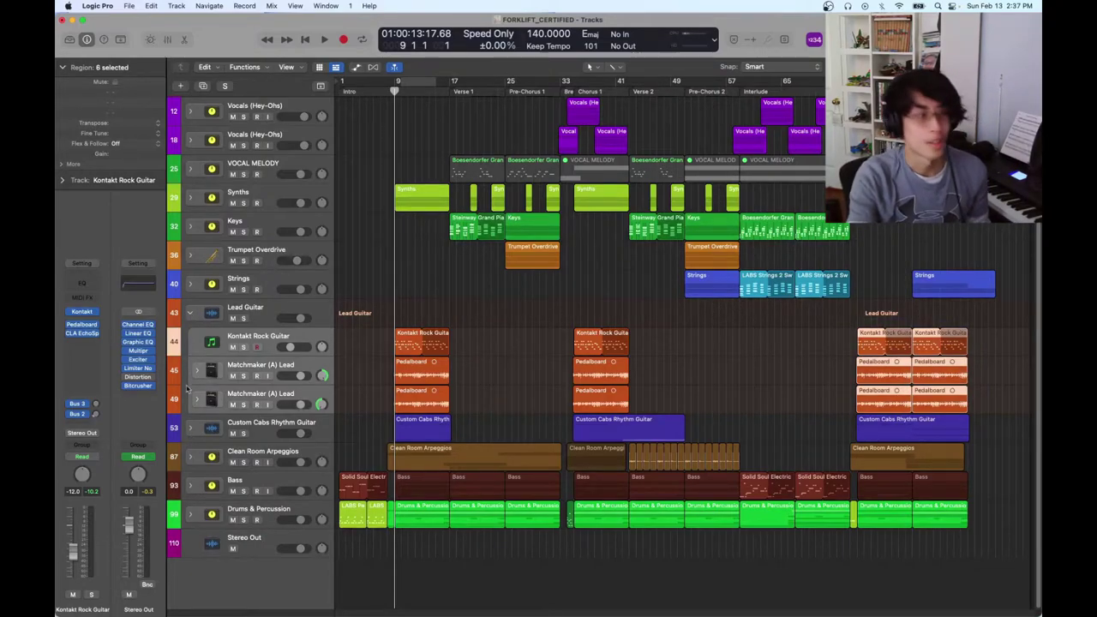
pyautogui.click(190, 312)
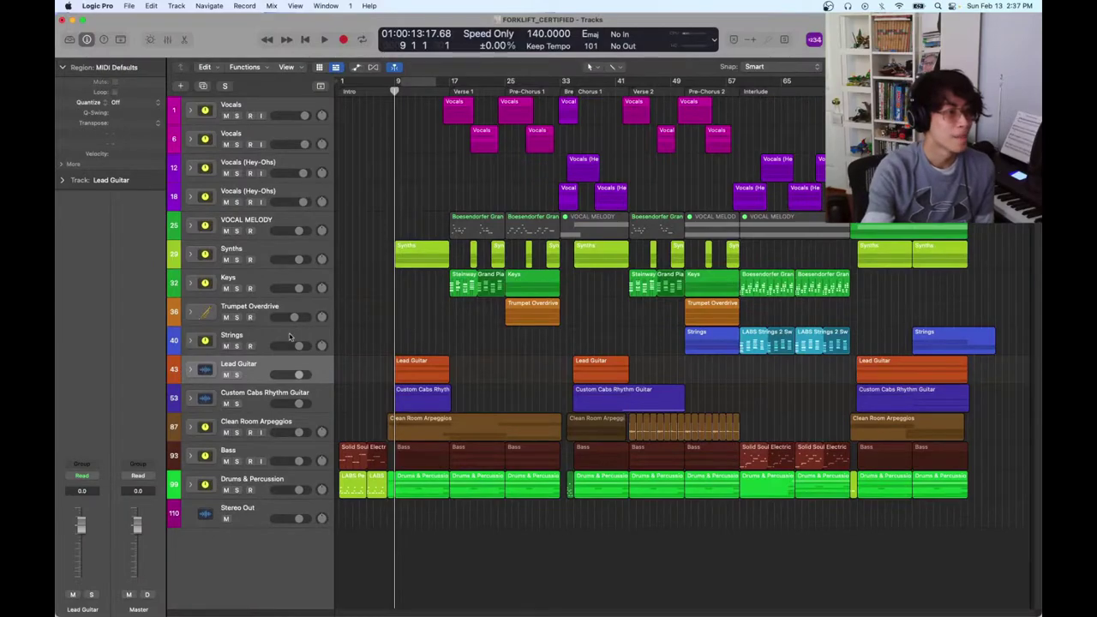
# Expand the Synths stack and solo the Electric Grand Chorus and Driven Wurlie tracks
pyautogui.click(191, 254)
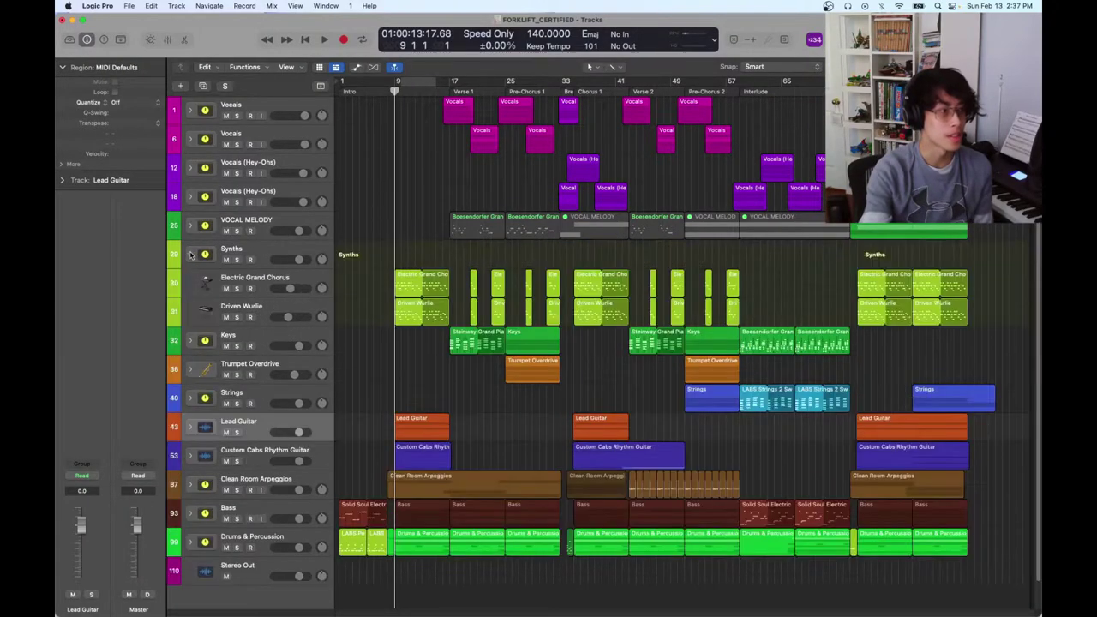
pyautogui.click(260, 287)
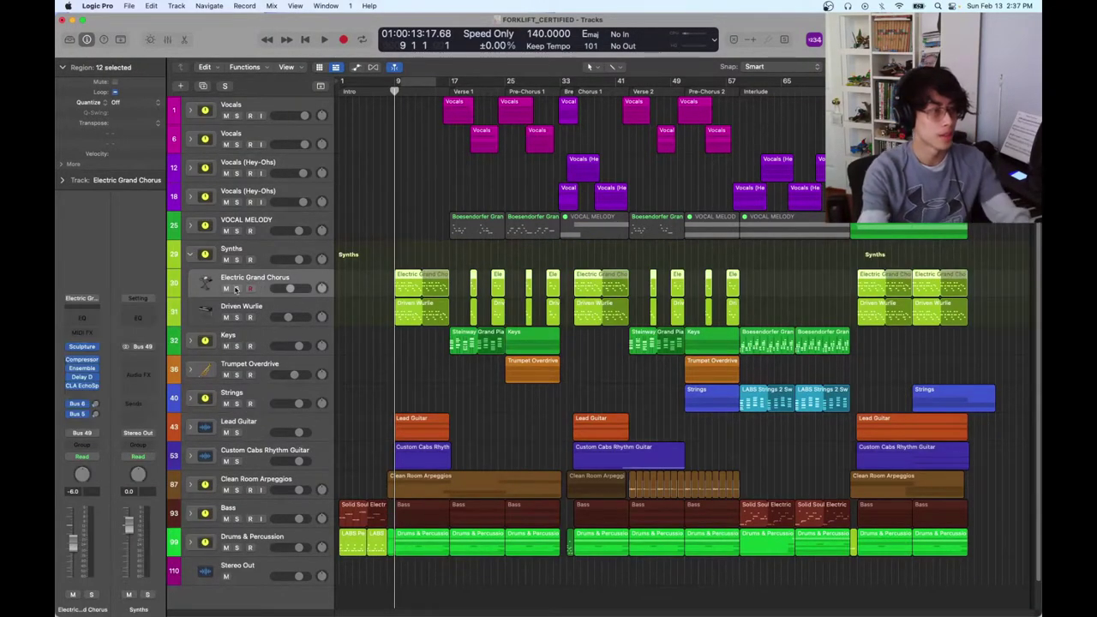
pyautogui.moveTo(237, 287); pyautogui.dragTo(237, 316)
# View the channel strips of Electric Grand Chorus and Driven Wurlie, and play both soloed synths from bar 9
pyautogui.click(370, 272)
pyautogui.click(284, 277)
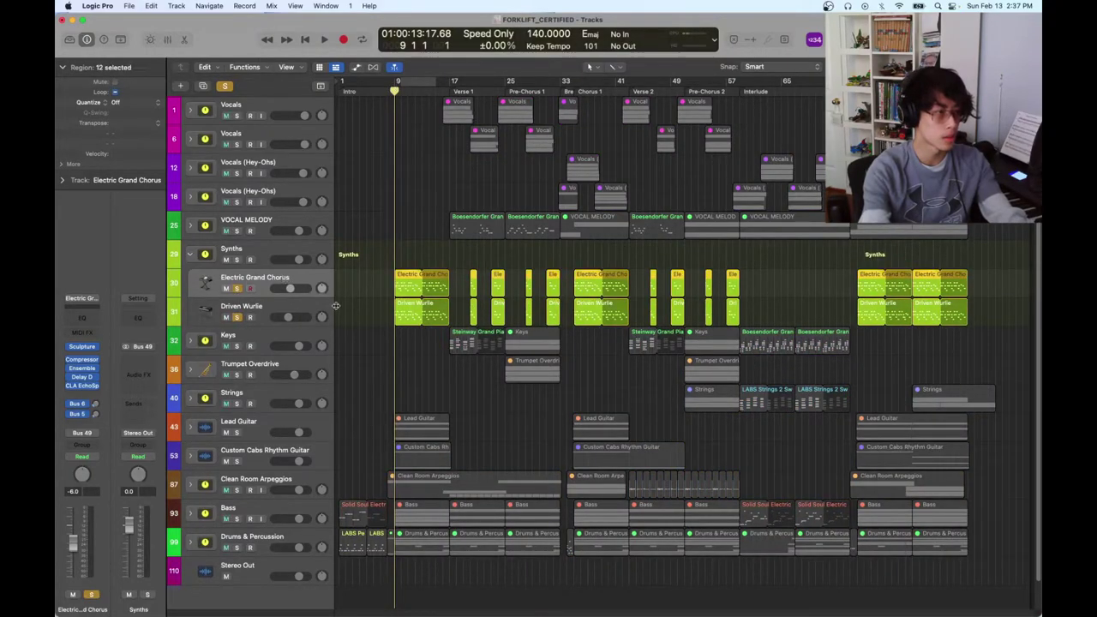
pyautogui.click(267, 315)
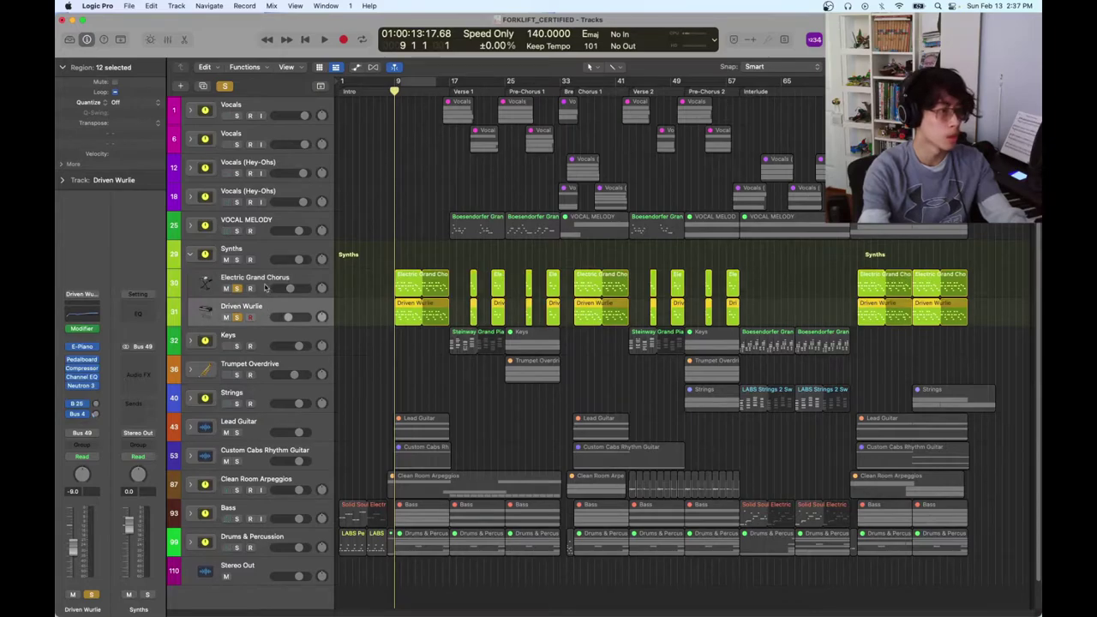
pyautogui.click(266, 289)
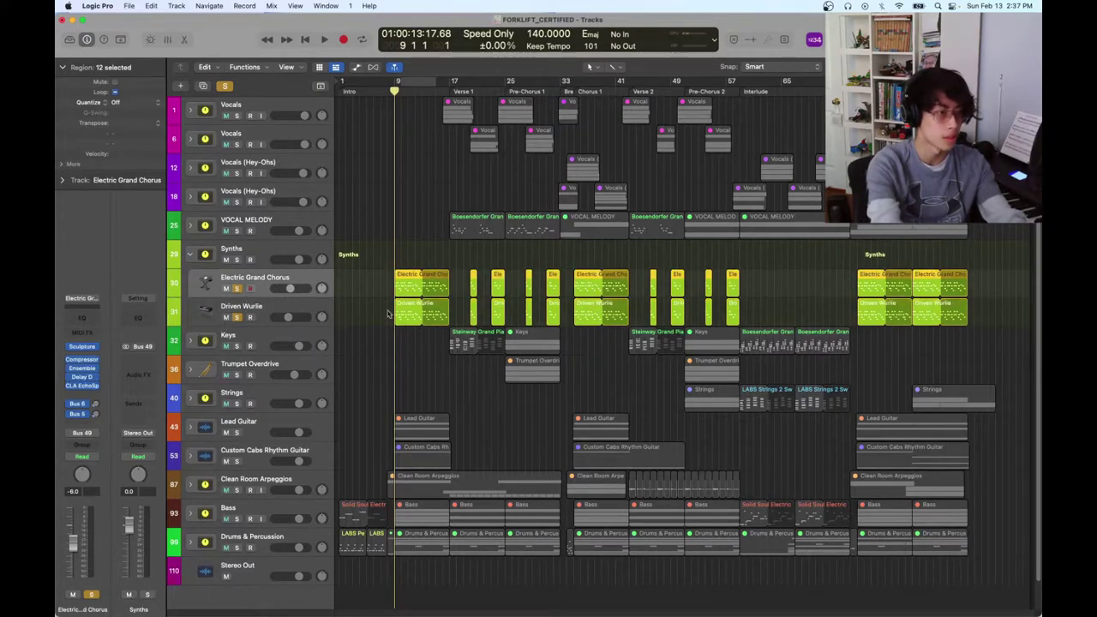
pyautogui.press('space')
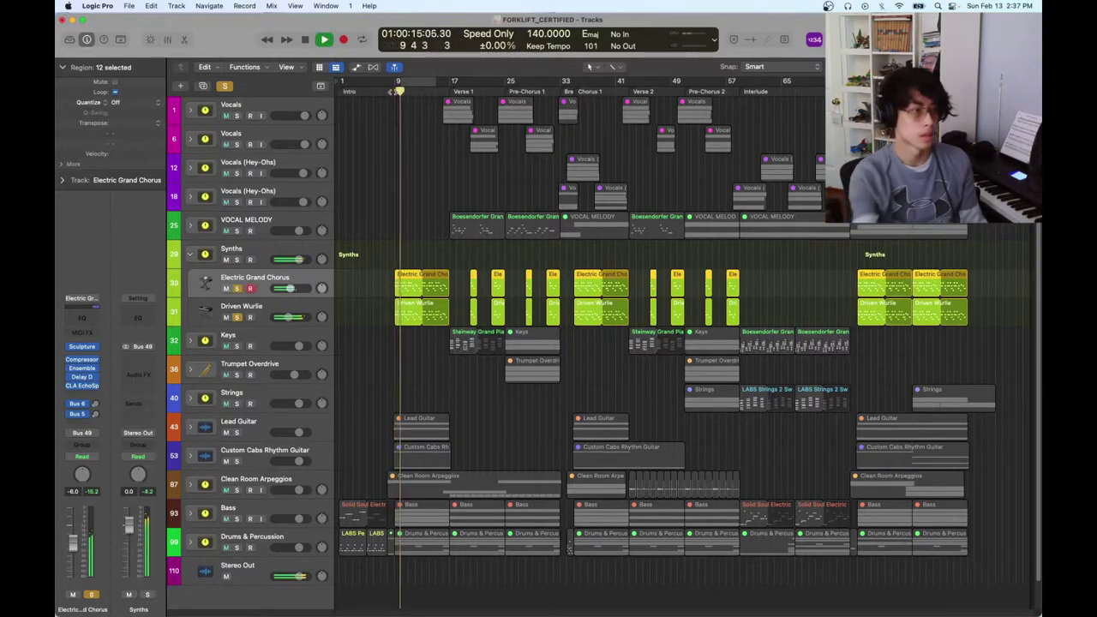
# Audition Electric Grand Chorus alone and Driven Wurlie alone during playback, restore both solos, and stop playback
pyautogui.click(238, 317)
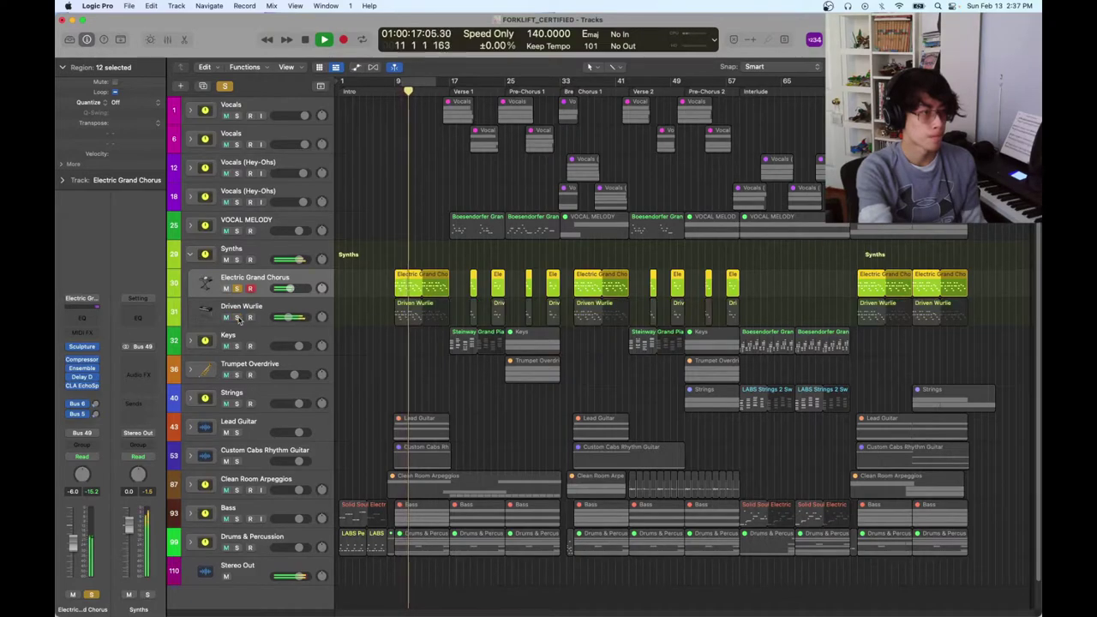
pyautogui.click(240, 317)
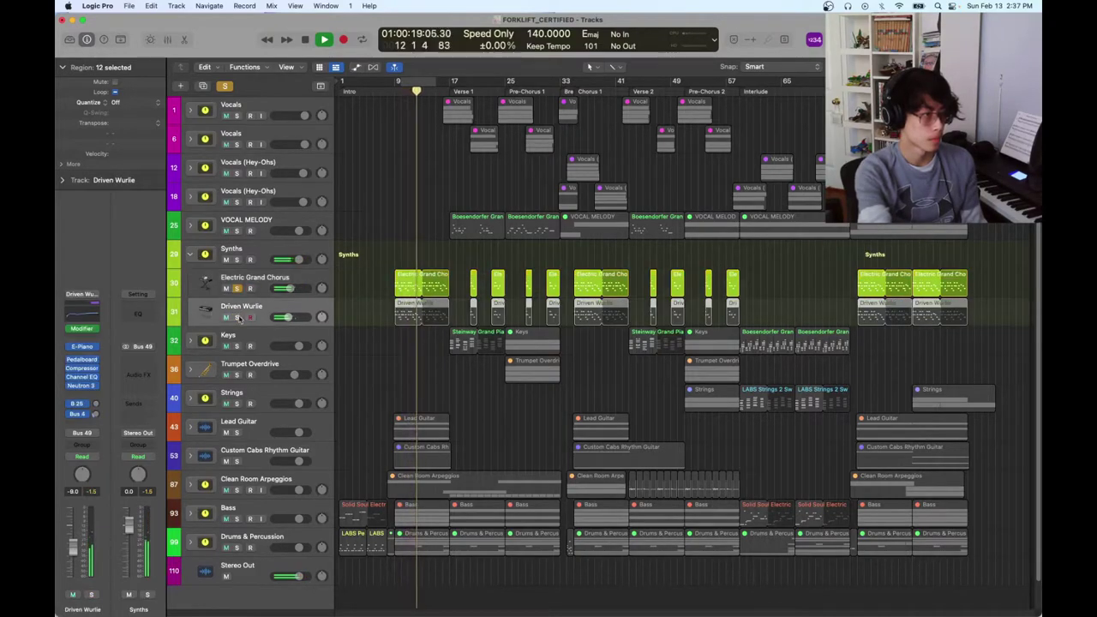
pyautogui.click(237, 317)
pyautogui.click(237, 289)
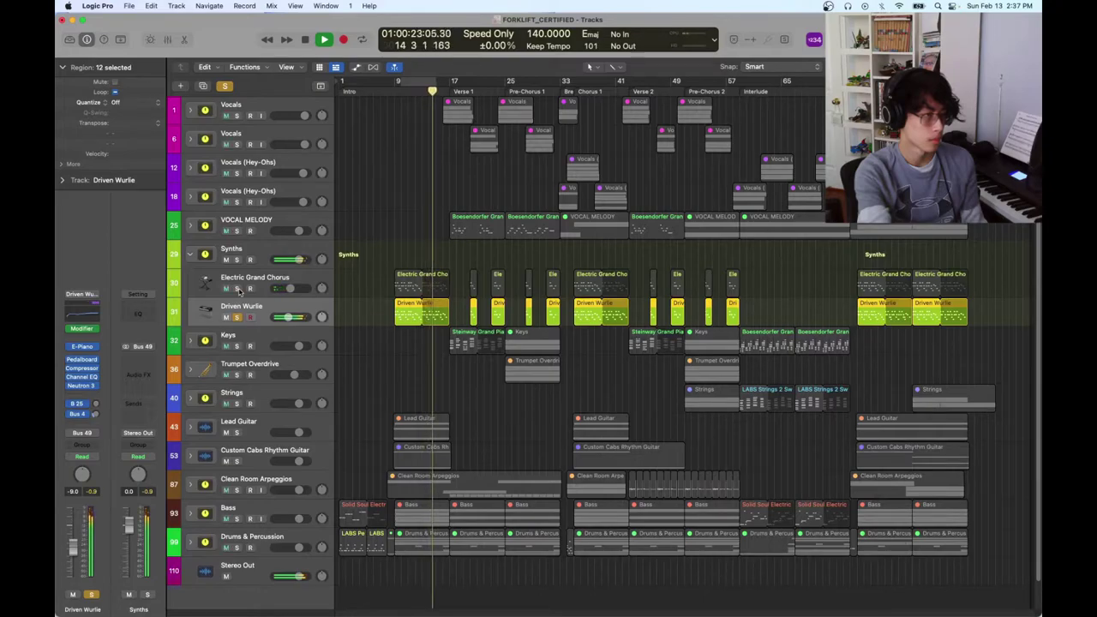
pyautogui.click(237, 289)
pyautogui.click(357, 293)
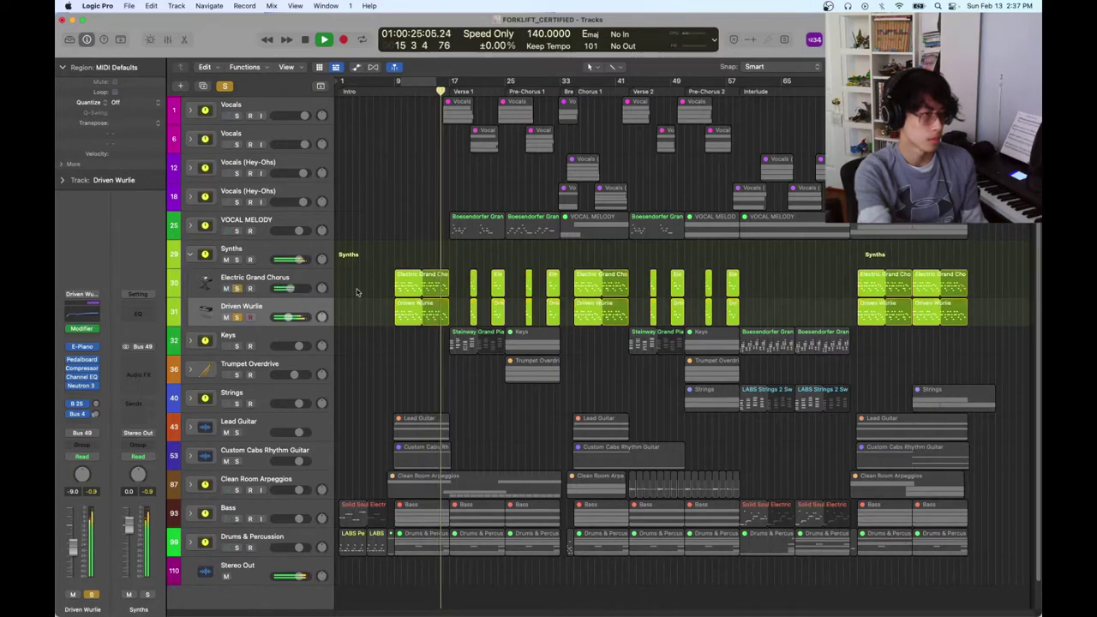
pyautogui.press('space')
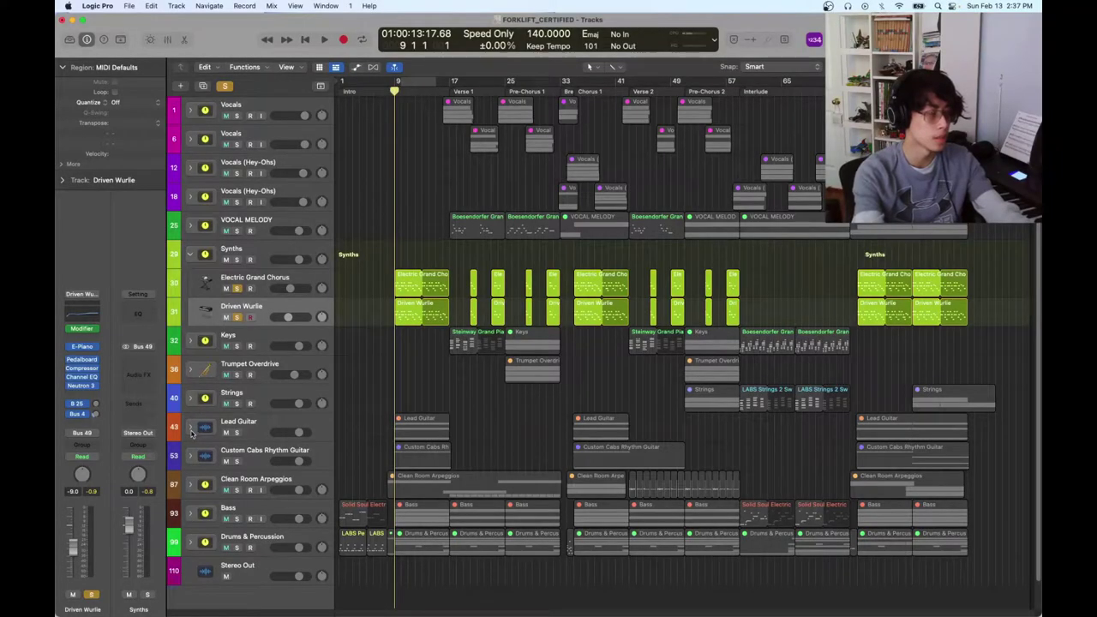
# Expand and solo the Lead Guitar stack alongside the soloed synths, and play them together from bar 9
pyautogui.click(191, 428)
pyautogui.click(243, 433)
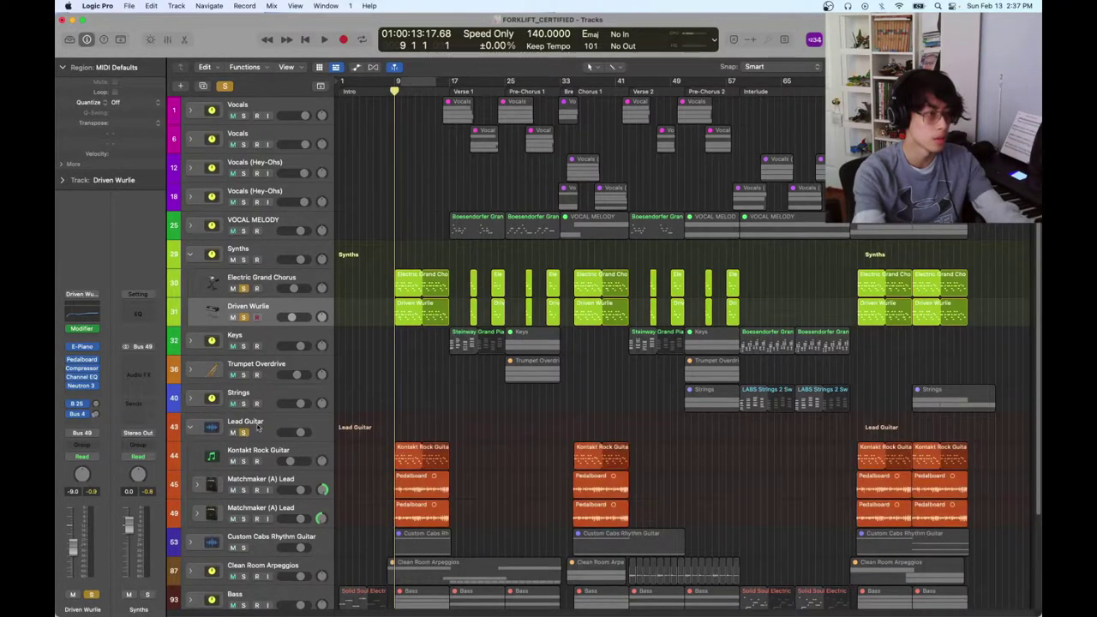
pyautogui.press('space')
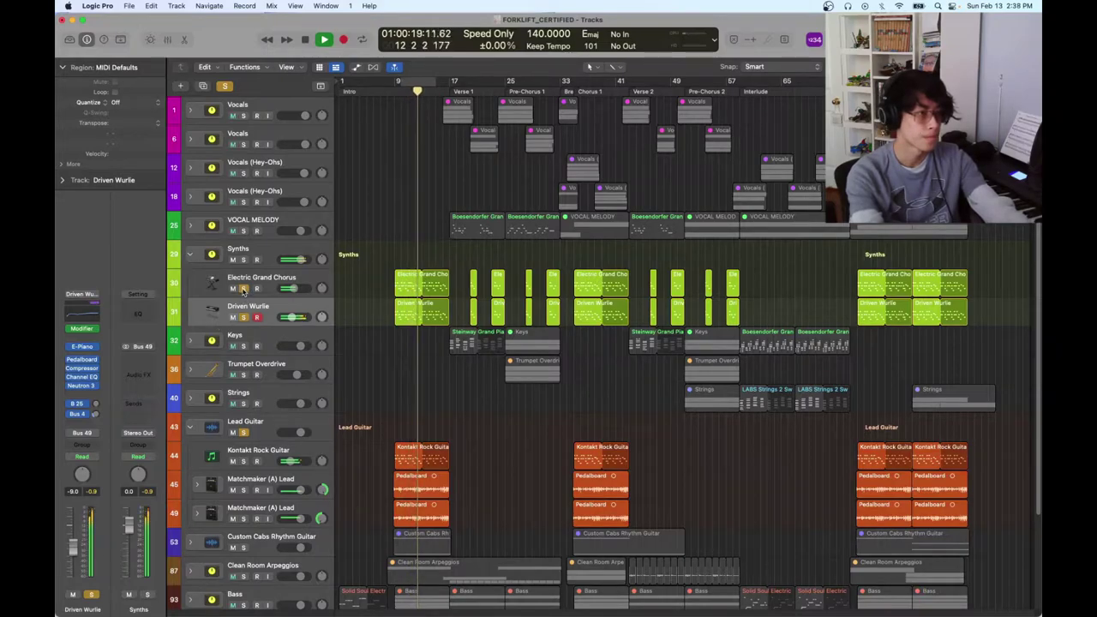
# Stop playback, clear the synth and Lead Guitar solos, and collapse the Lead Guitar stack
pyautogui.press('space')
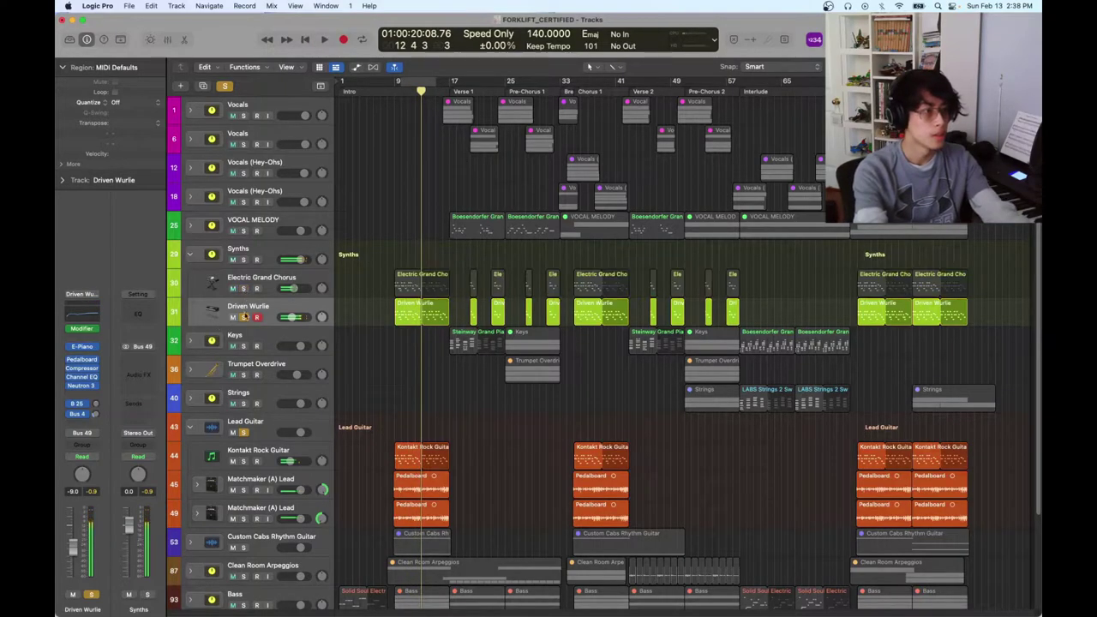
pyautogui.click(245, 433)
pyautogui.click(190, 427)
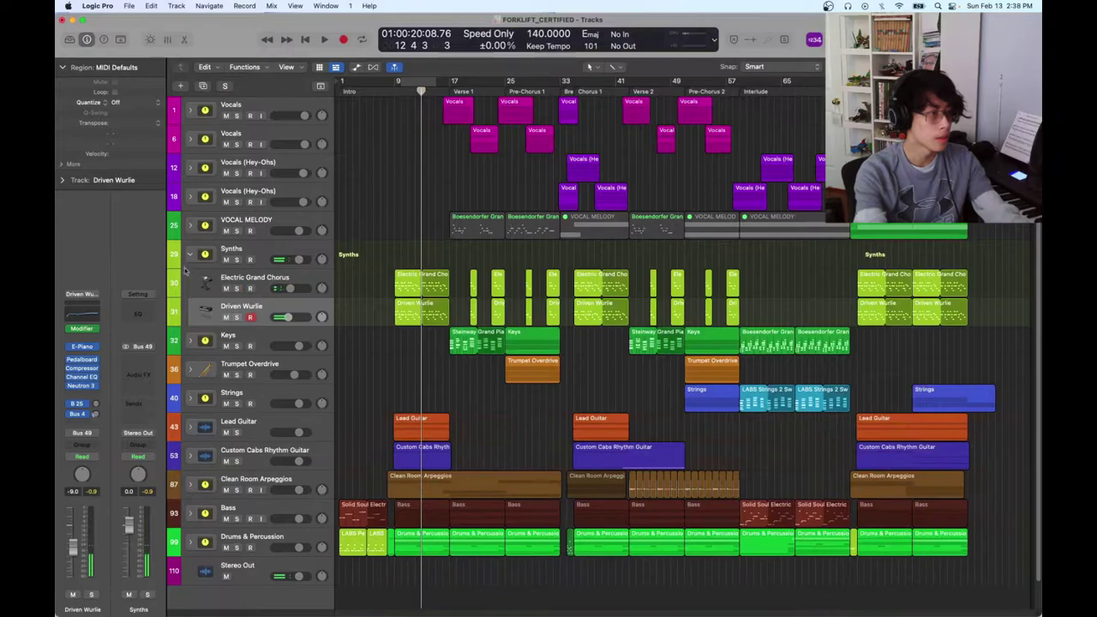
# Solo the selected Verse 1 and Pre-Chorus 1 regions' tracks, Electric Grand Chorus and Driven Wurlie, and play from bar 20
pyautogui.moveTo(463, 90); pyautogui.dragTo(469, 91)
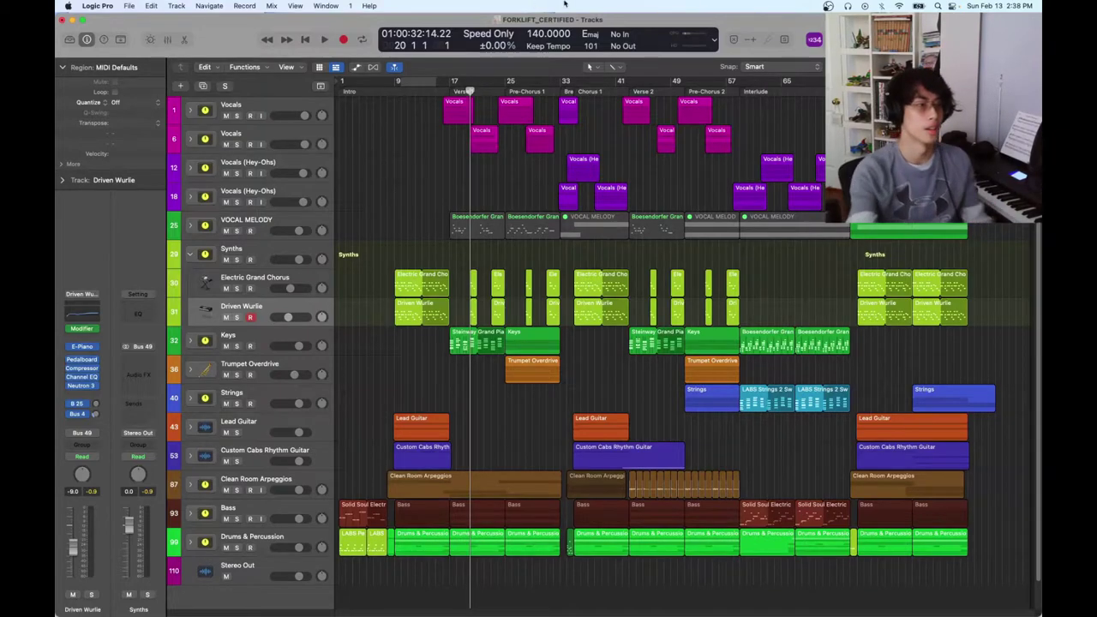
pyautogui.moveTo(470, 313); pyautogui.dragTo(563, 321)
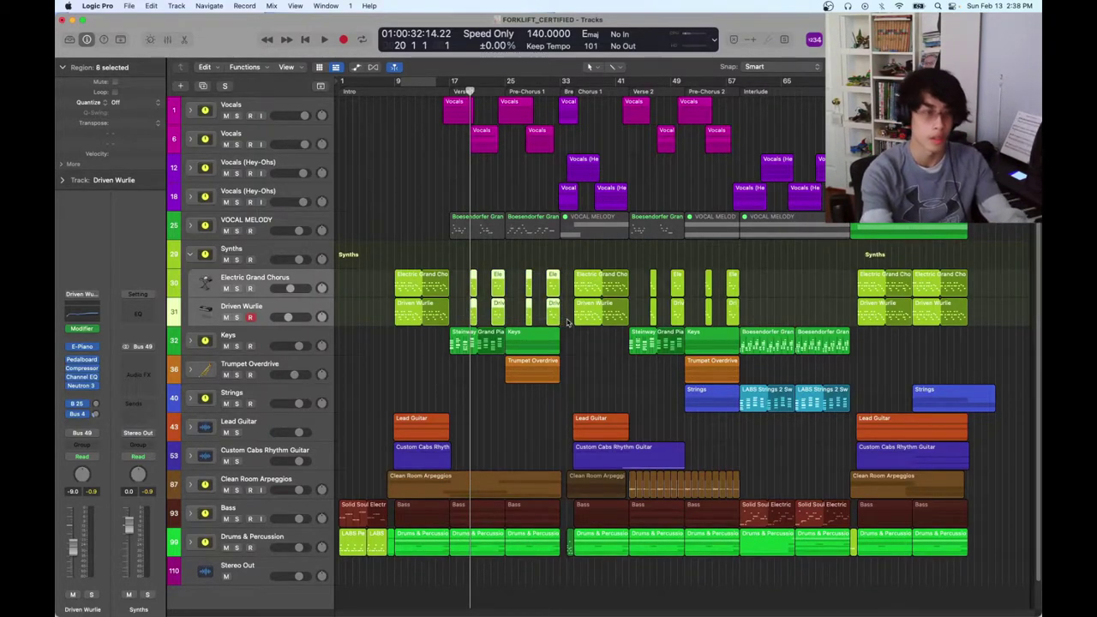
pyautogui.press('s')
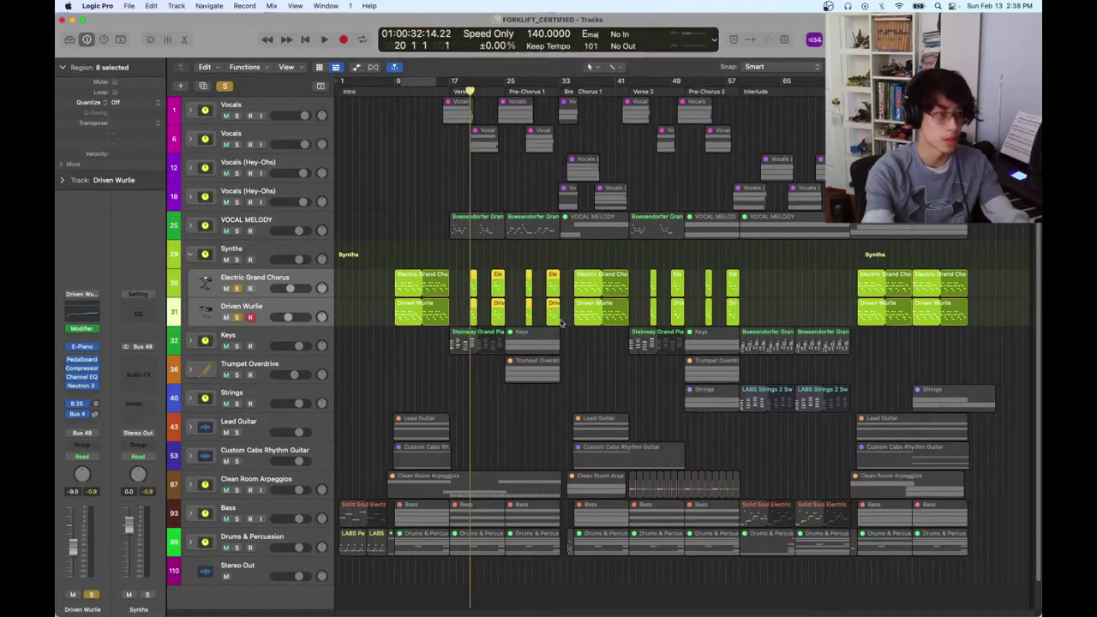
pyautogui.press('space')
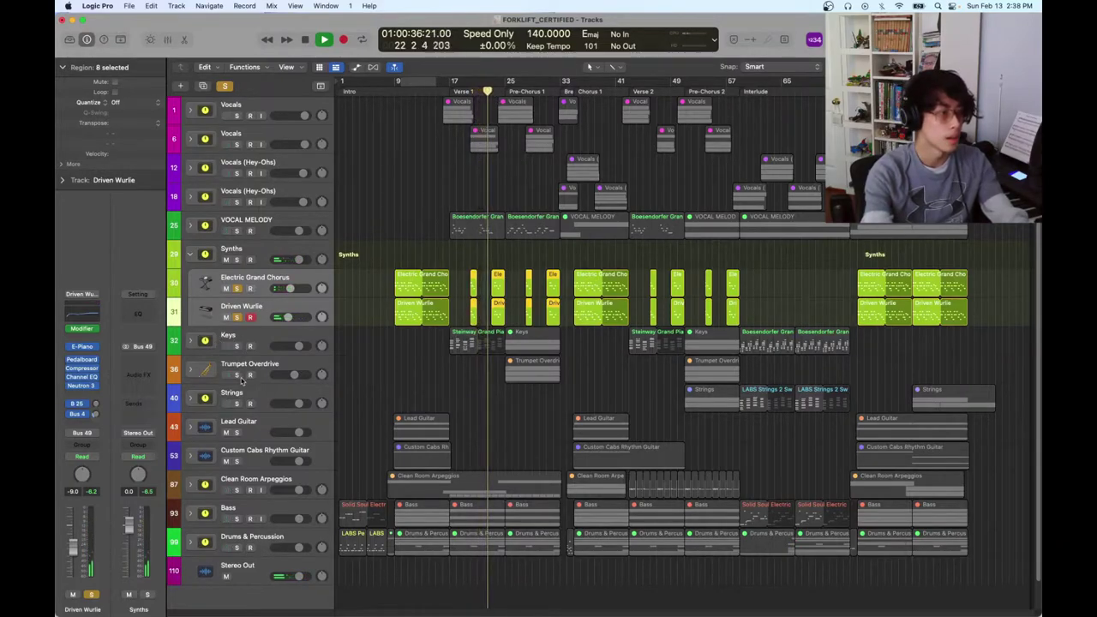
# Add Clean Room Arpeggios to the soloed synths during playback, stop playback, and clear all three solos
pyautogui.click(236, 489)
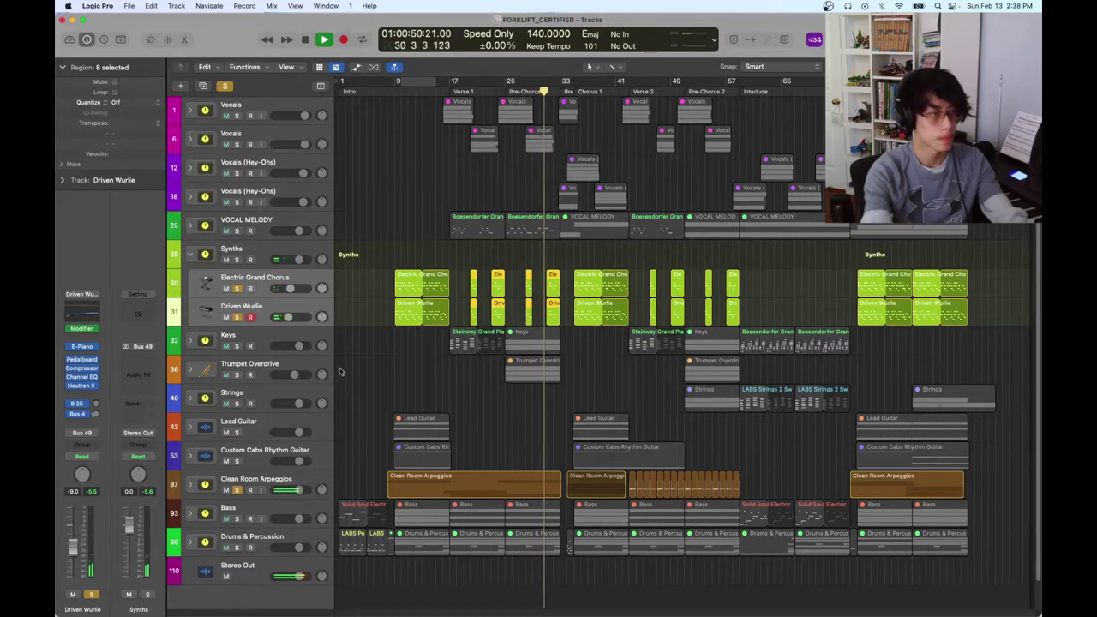
pyautogui.press('space')
pyautogui.click(236, 288)
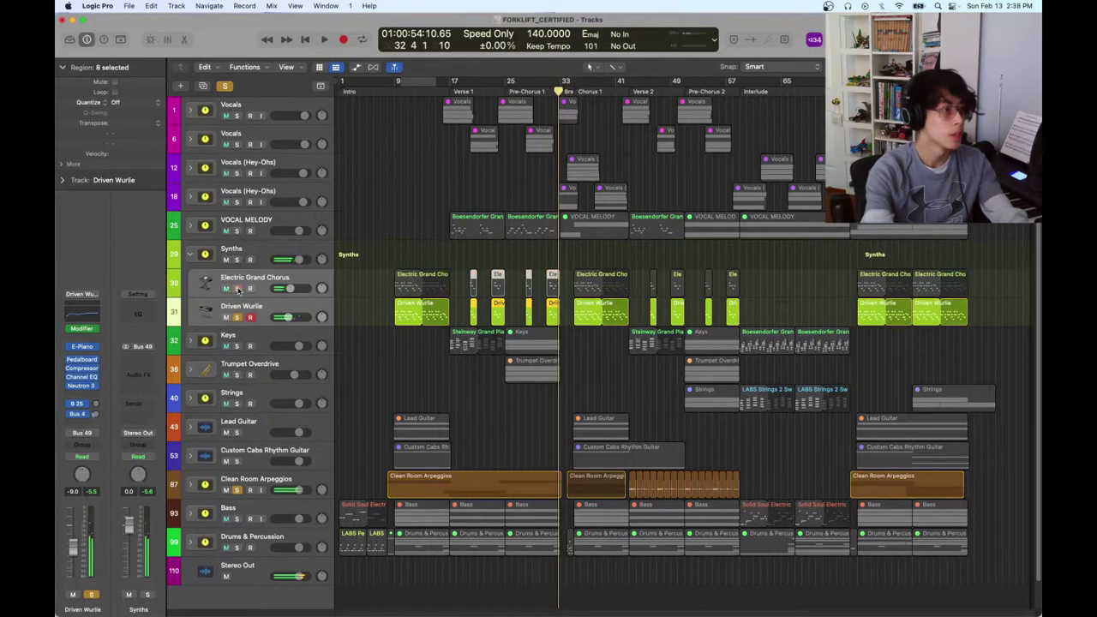
pyautogui.click(237, 317)
pyautogui.click(237, 490)
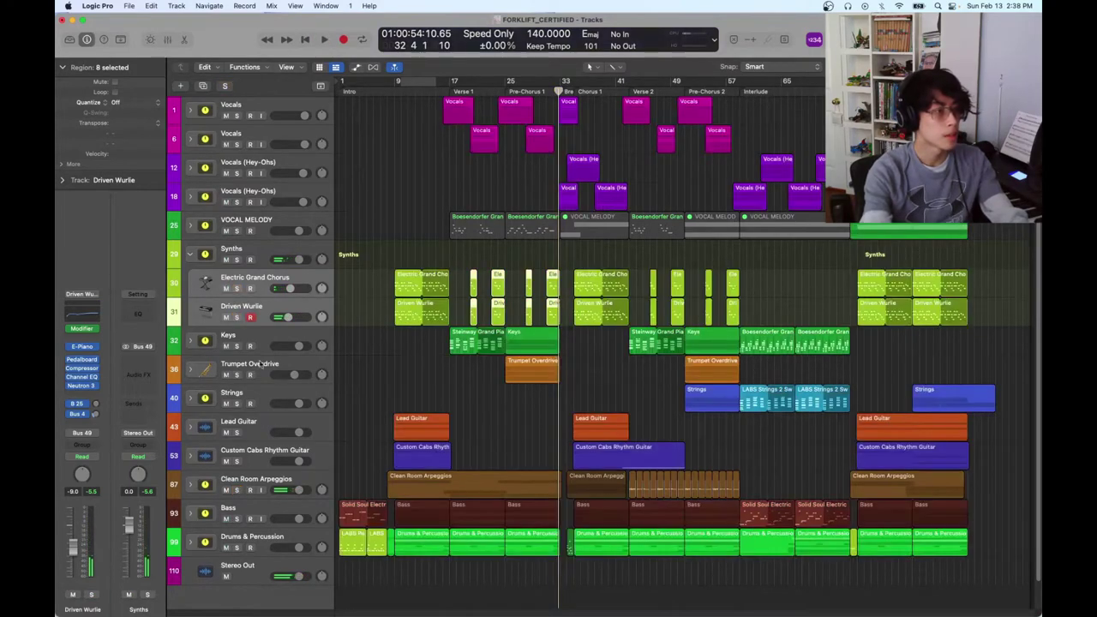
# Select the Synths stack, highlight its regions from bar 9 through Pre-Chorus 2, and deselect them
pyautogui.click(266, 250)
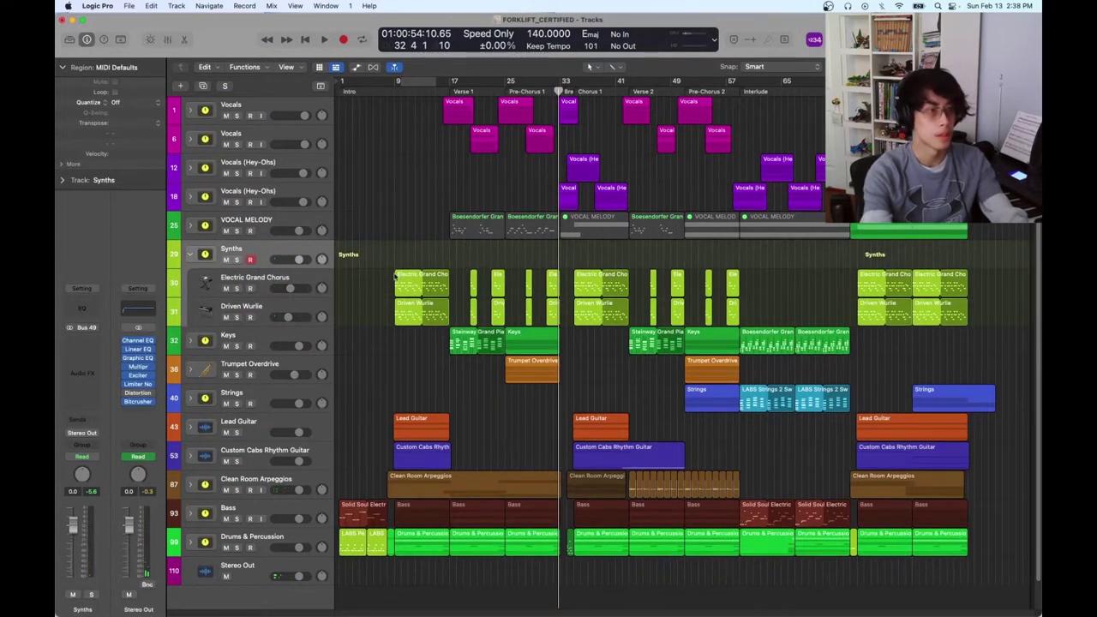
pyautogui.click(603, 283)
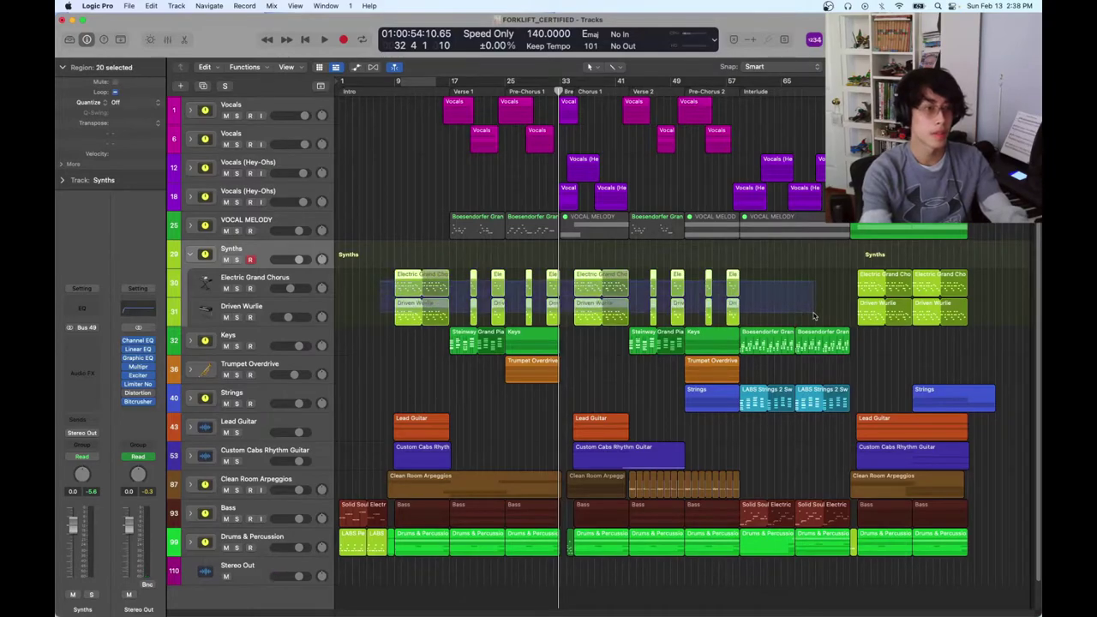
pyautogui.click(437, 262)
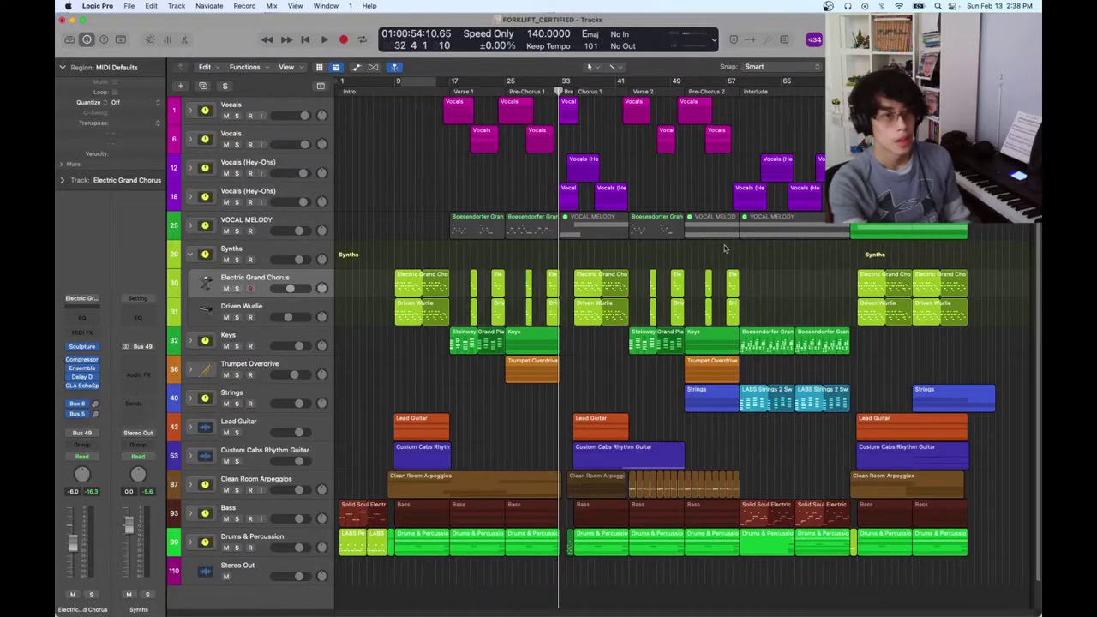
# Expand the Keys stack, collapse the Synths stack, and briefly highlight the keys regions before deselecting them
pyautogui.click(191, 340)
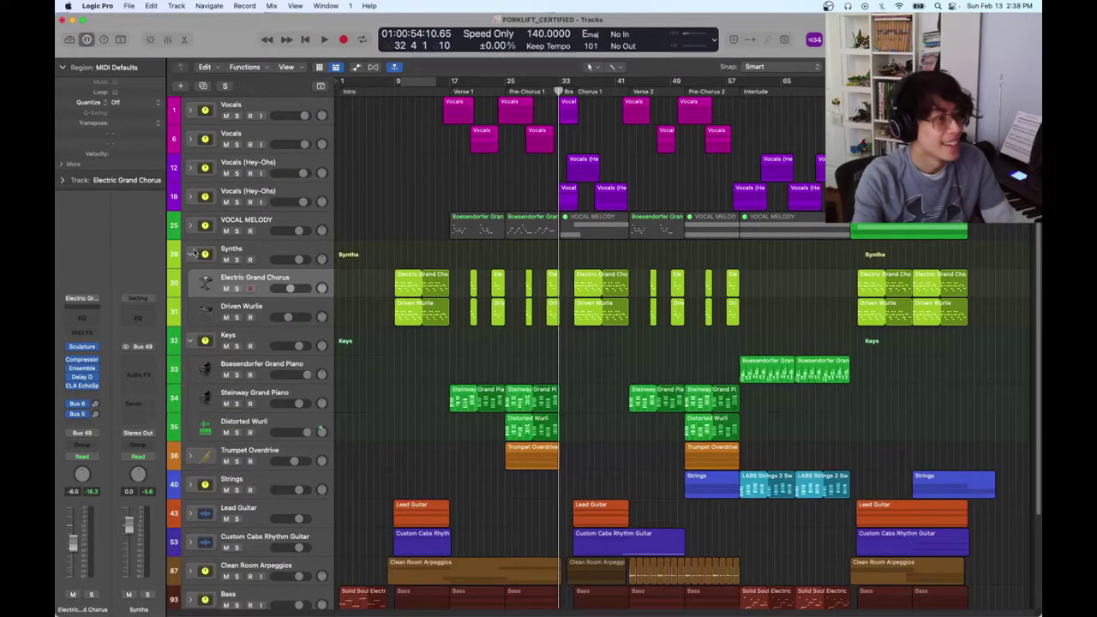
pyautogui.click(191, 252)
pyautogui.moveTo(379, 319); pyautogui.dragTo(803, 366)
pyautogui.click(516, 157)
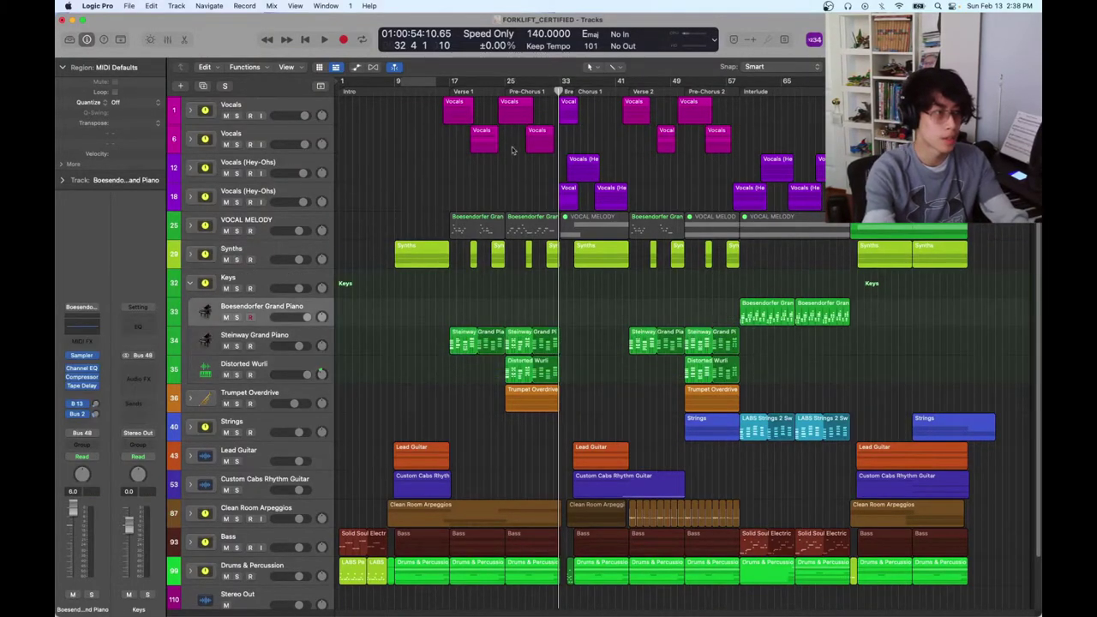
# Move the playhead to bar 17 and select the Keys regions from Verse 1 into the Interlude, keeping the Synths stack collapsed
pyautogui.click(443, 121)
pyautogui.press('.')
pyautogui.moveTo(441, 312); pyautogui.dragTo(758, 370)
pyautogui.click(190, 255)
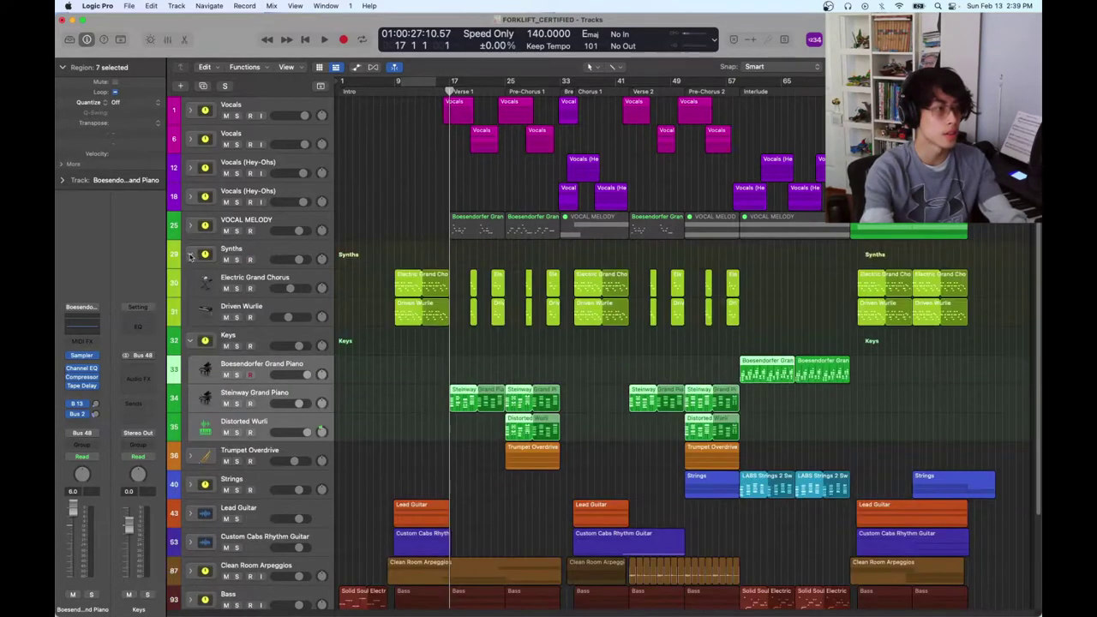
pyautogui.click(190, 254)
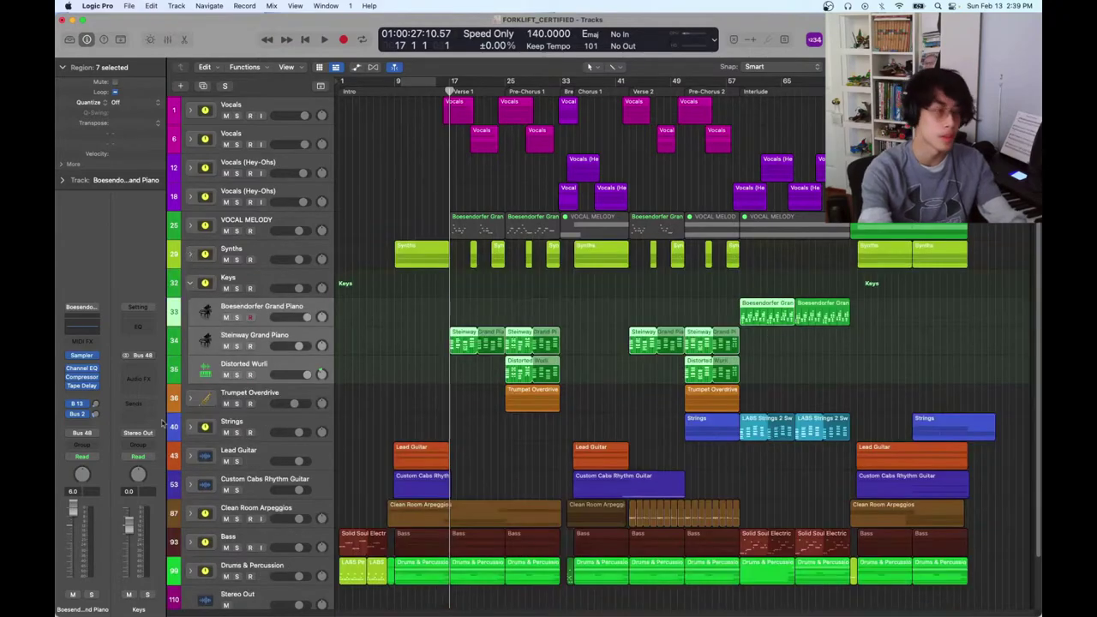
# Deselect the keys regions, select the Steinway Grand Piano track, and view its Tape Delay settings before closing them
pyautogui.click(356, 353)
pyautogui.click(260, 334)
pyautogui.click(512, 314)
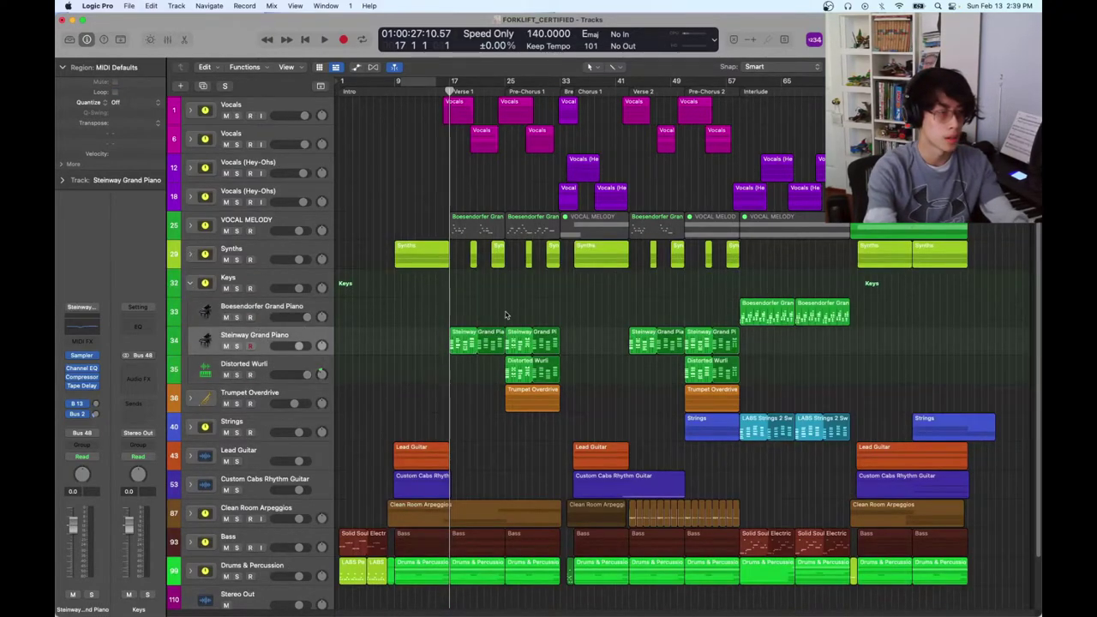
pyautogui.click(389, 227)
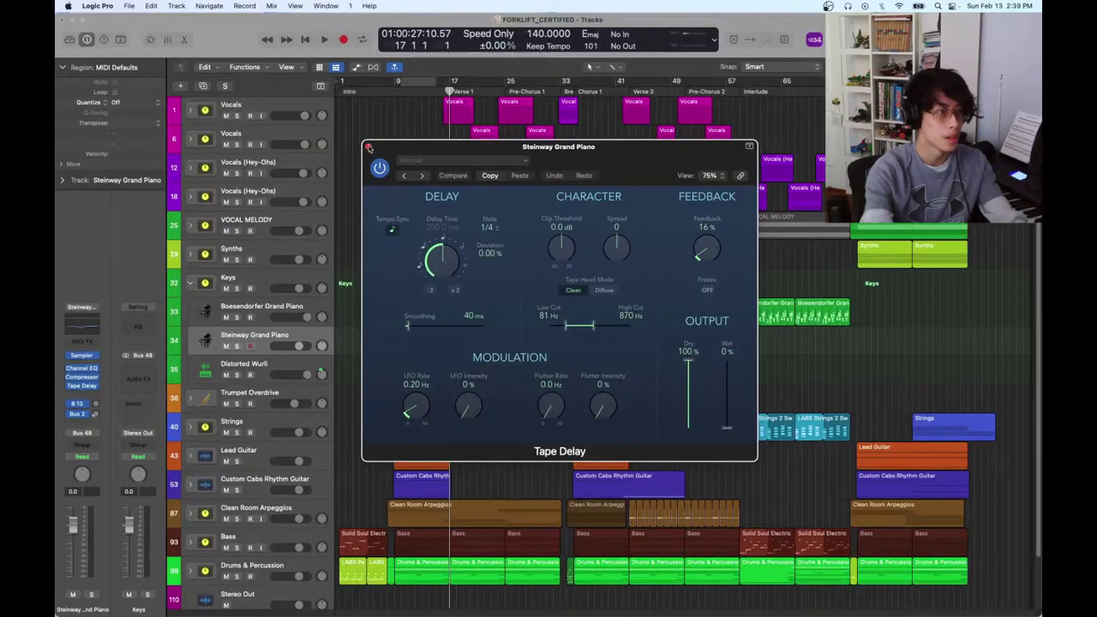
pyautogui.click(369, 148)
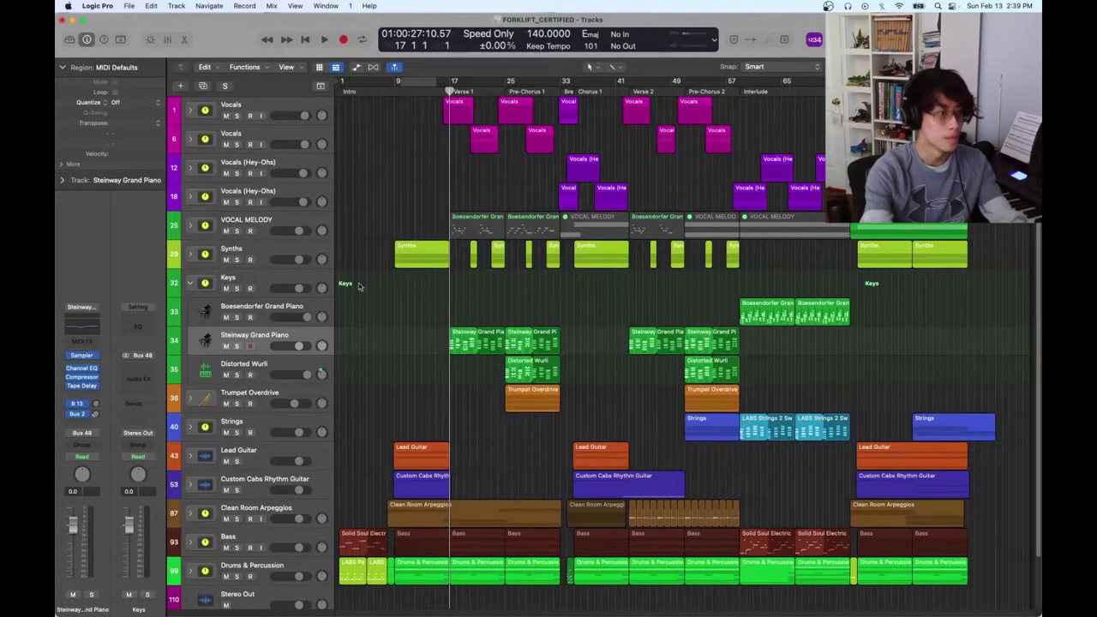
# Play the Steinway Grand Piano in solo from bar 17, add the Distorted Wurli to the solo, and view its Tremolo plug-in
pyautogui.press('s')
pyautogui.press('space')
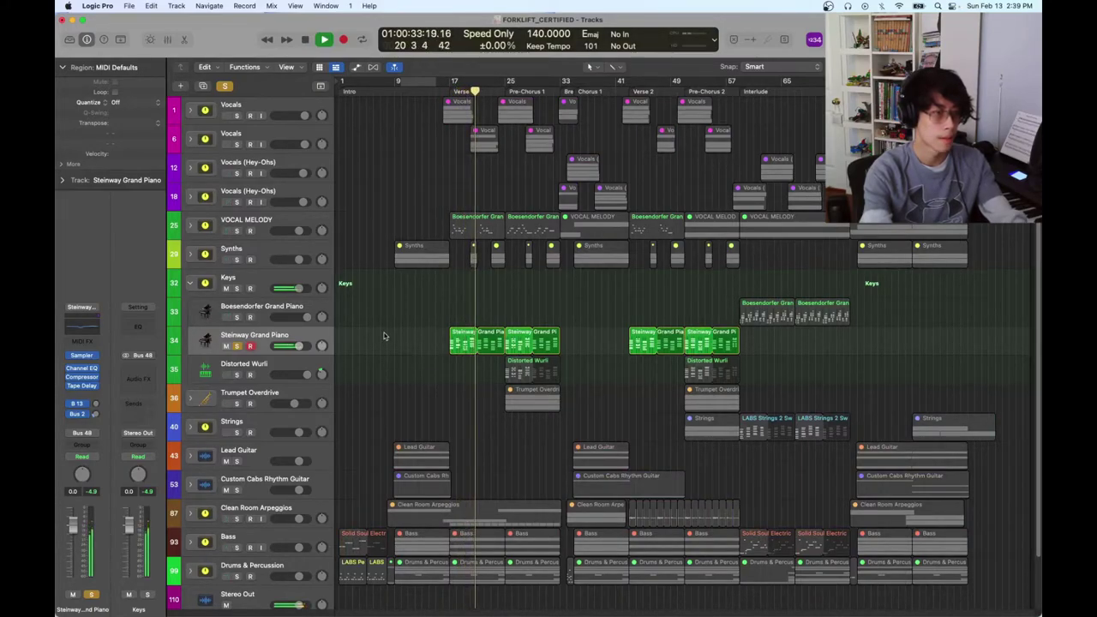
pyautogui.click(268, 366)
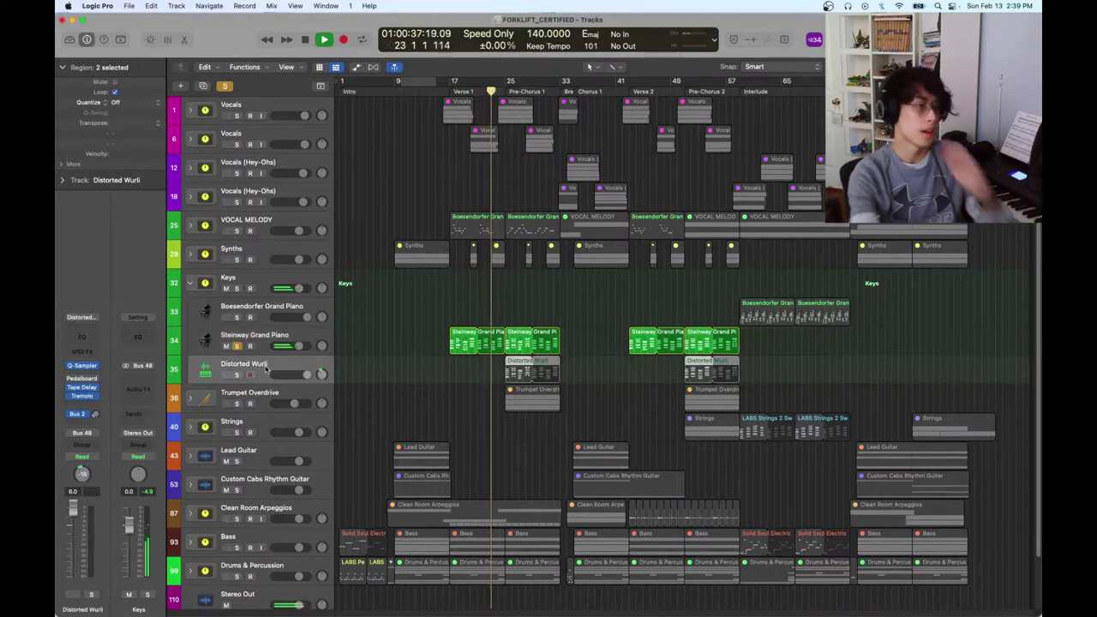
pyautogui.click(85, 396)
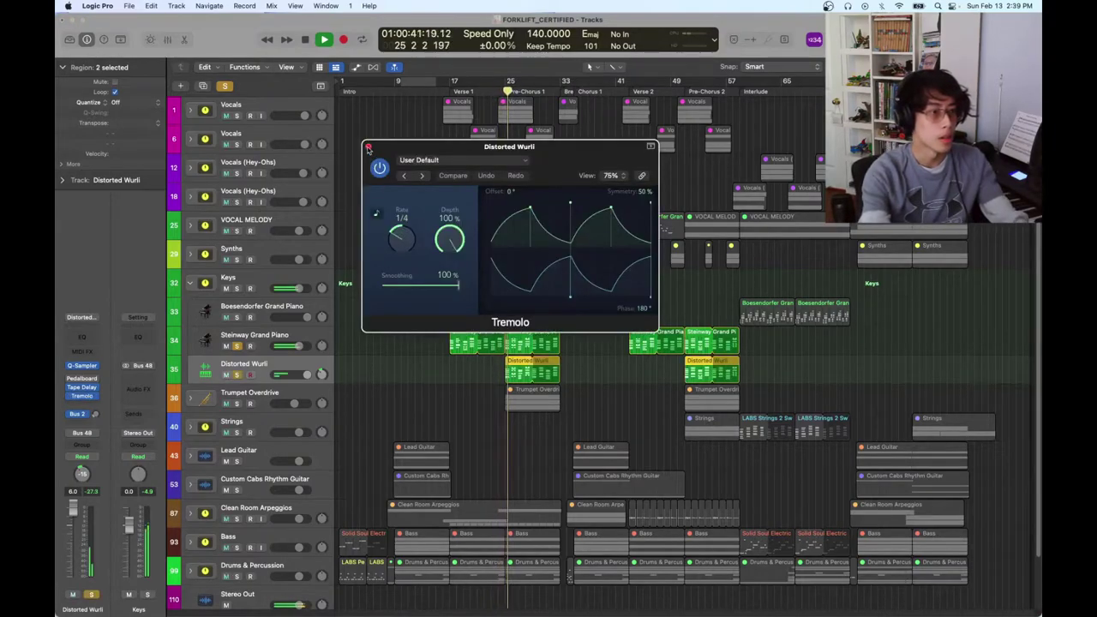
pyautogui.click(368, 147)
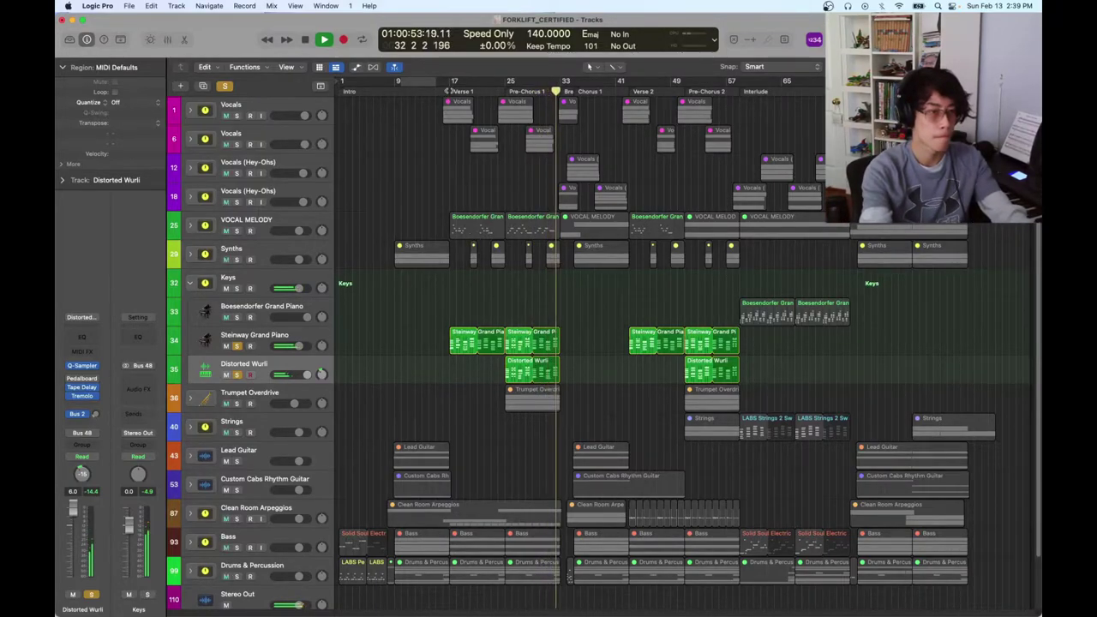
# Stop playback, unsolo the Steinway Grand Piano, play the Distorted Wurli alone from bar 25, and view its Tape Delay settings
pyautogui.press('space')
pyautogui.click(237, 347)
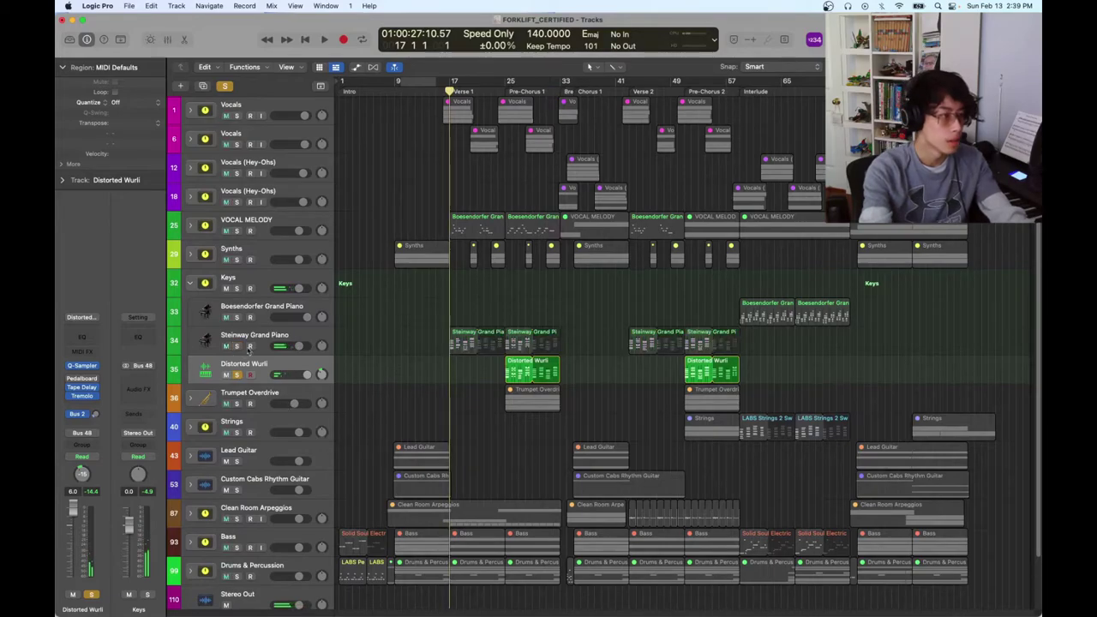
pyautogui.click(502, 90)
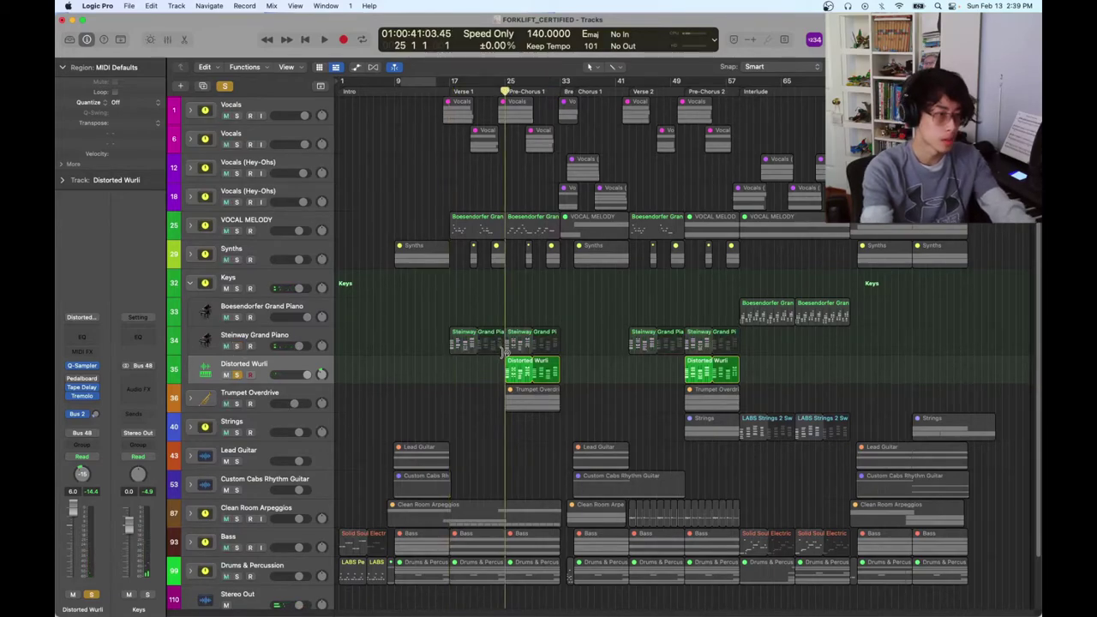
pyautogui.press('space')
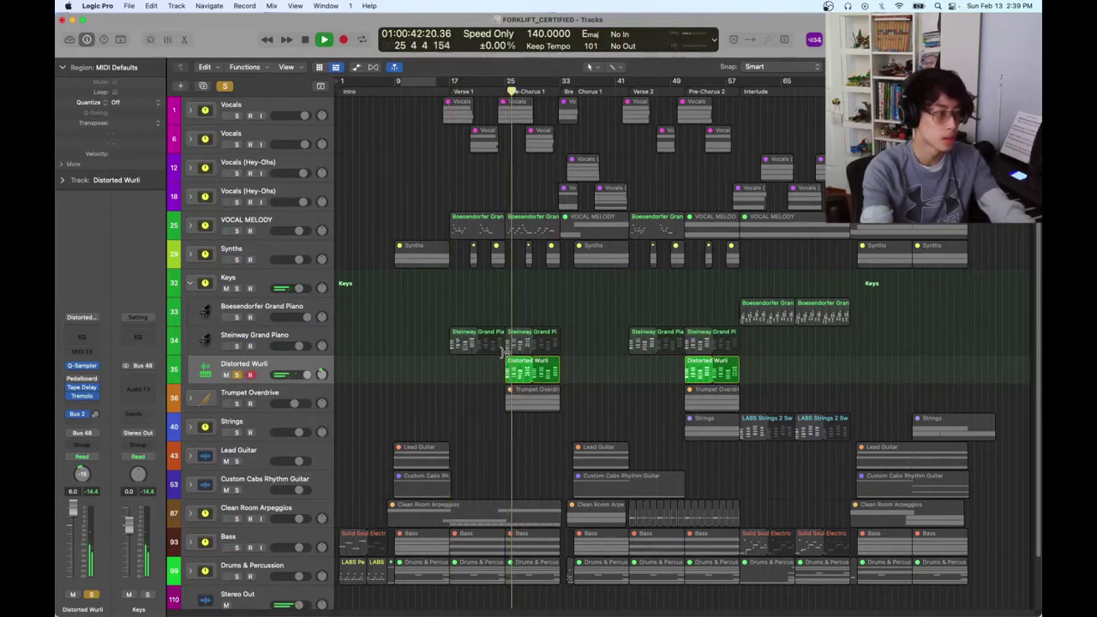
pyautogui.press('v')
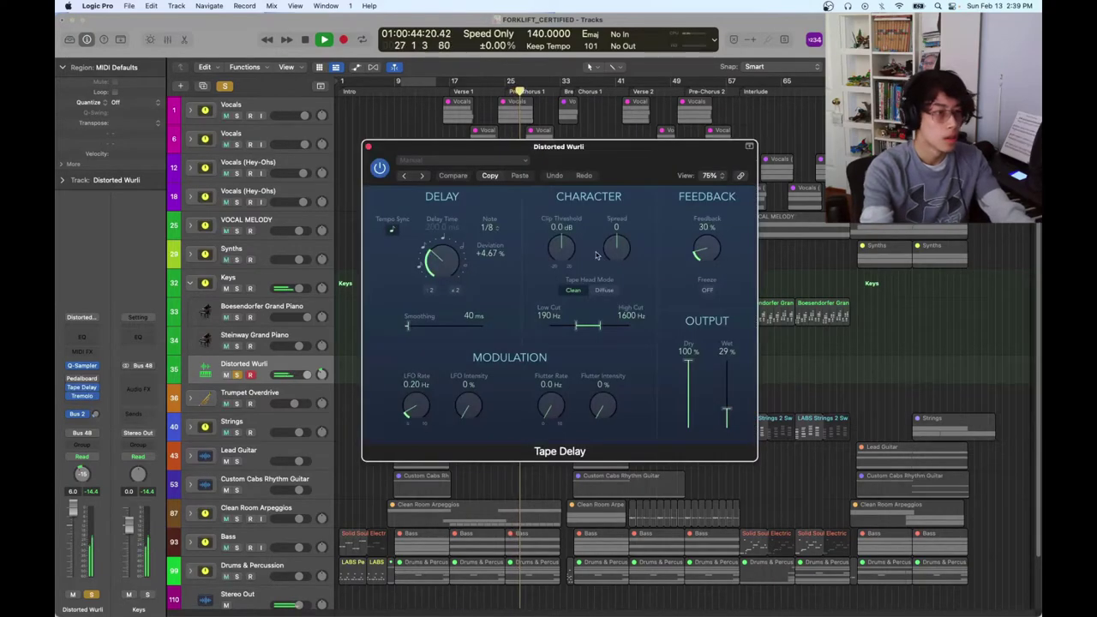
pyautogui.click(367, 147)
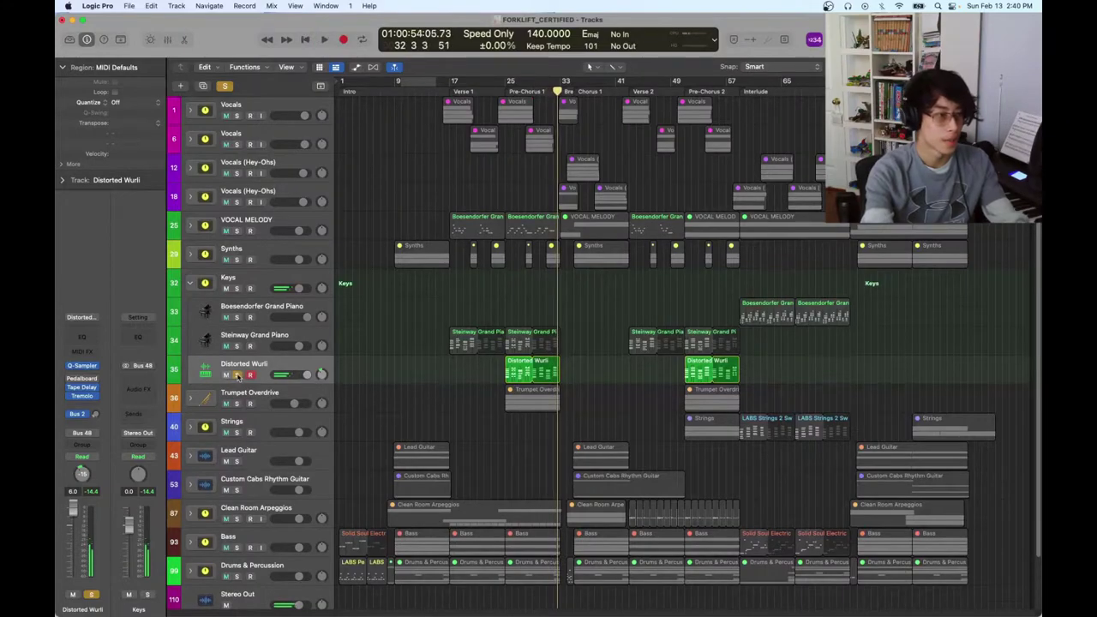
# Stop playback, unsolo the Distorted Wurli, and play the Keys and Synths stacks together in solo from bar 17
pyautogui.click(237, 375)
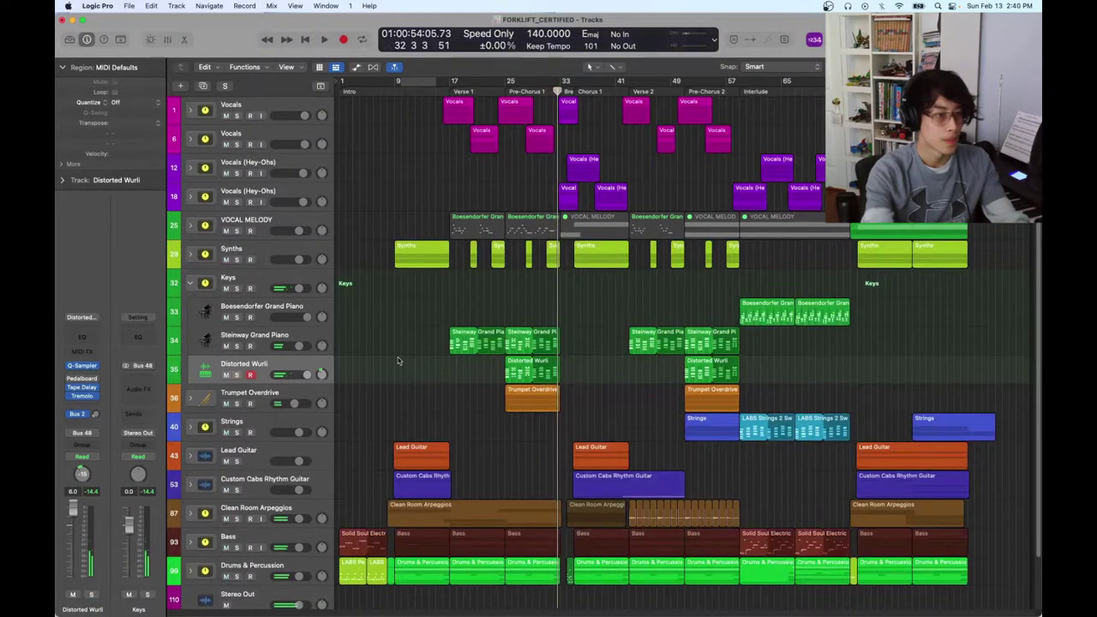
pyautogui.click(227, 279)
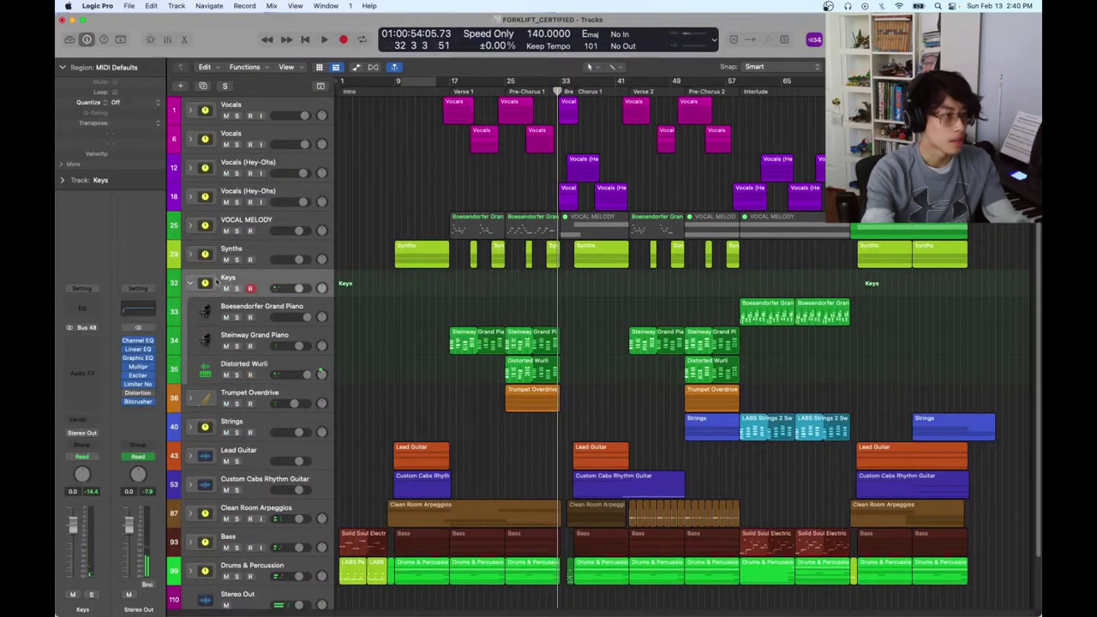
pyautogui.click(237, 288)
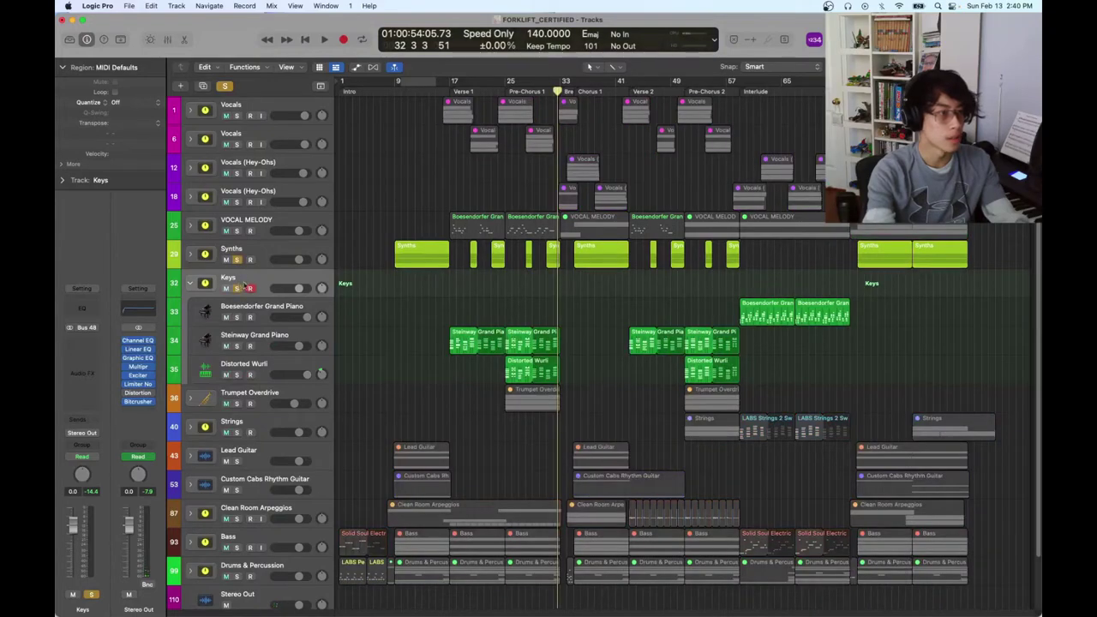
pyautogui.click(461, 92)
pyautogui.press('space')
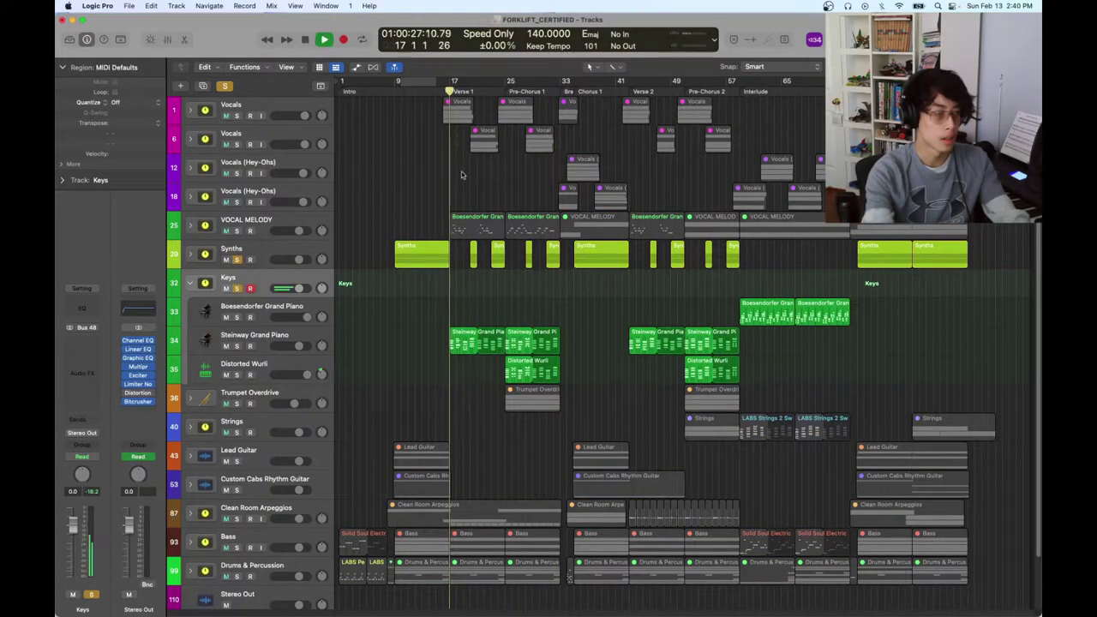
# Add Clean Room Arpeggios to the soloed keys and synths during playback, stop, and clear all three solos
pyautogui.click(236, 519)
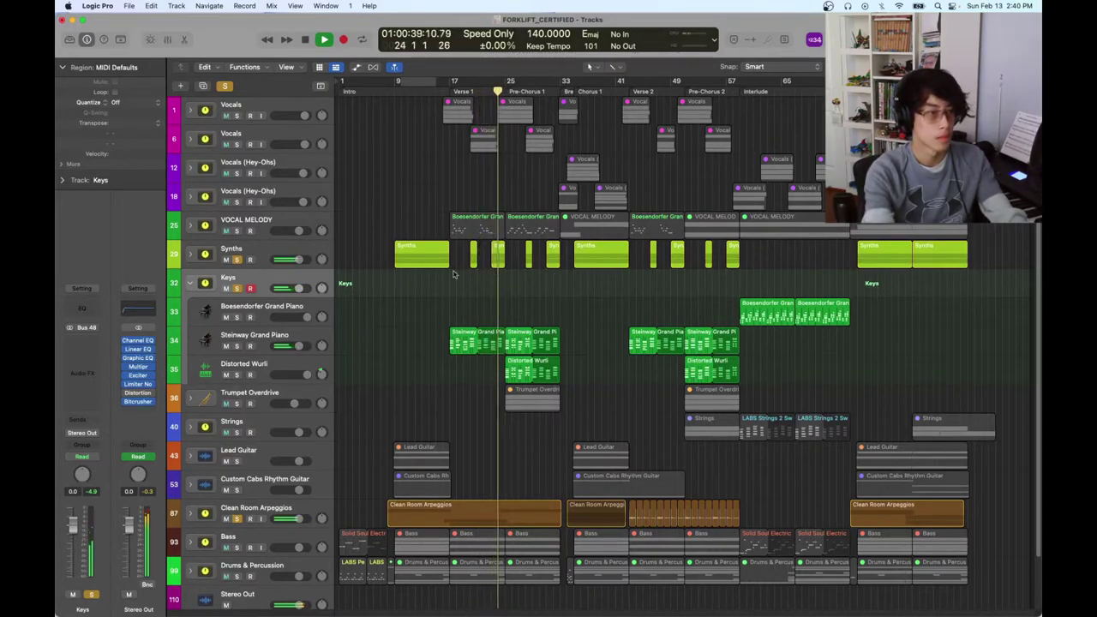
pyautogui.moveTo(237, 289); pyautogui.dragTo(237, 260)
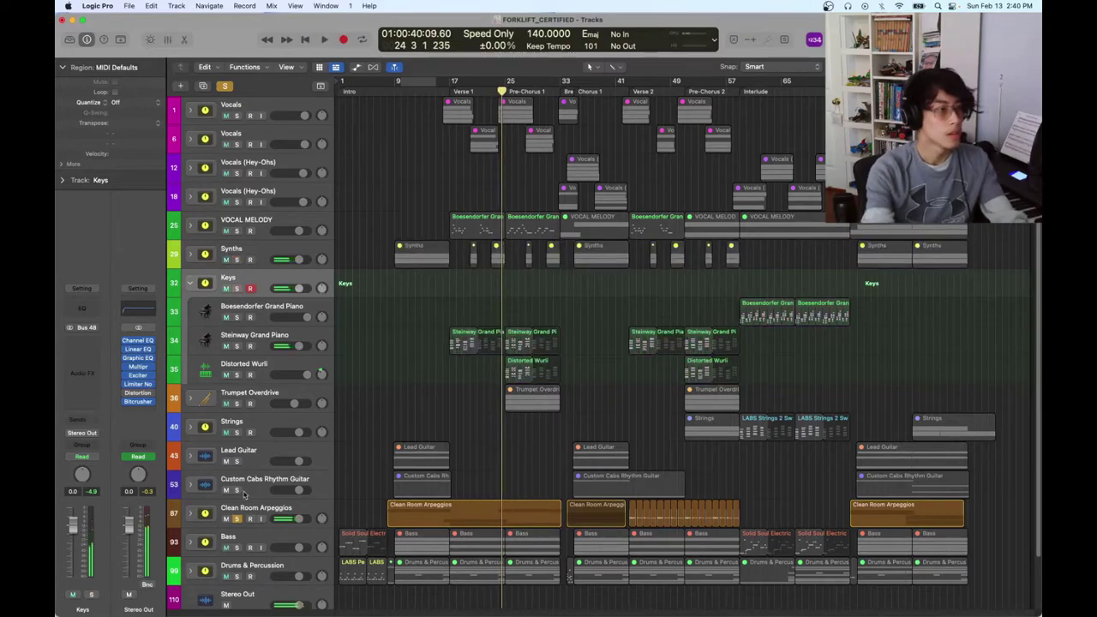
pyautogui.click(238, 519)
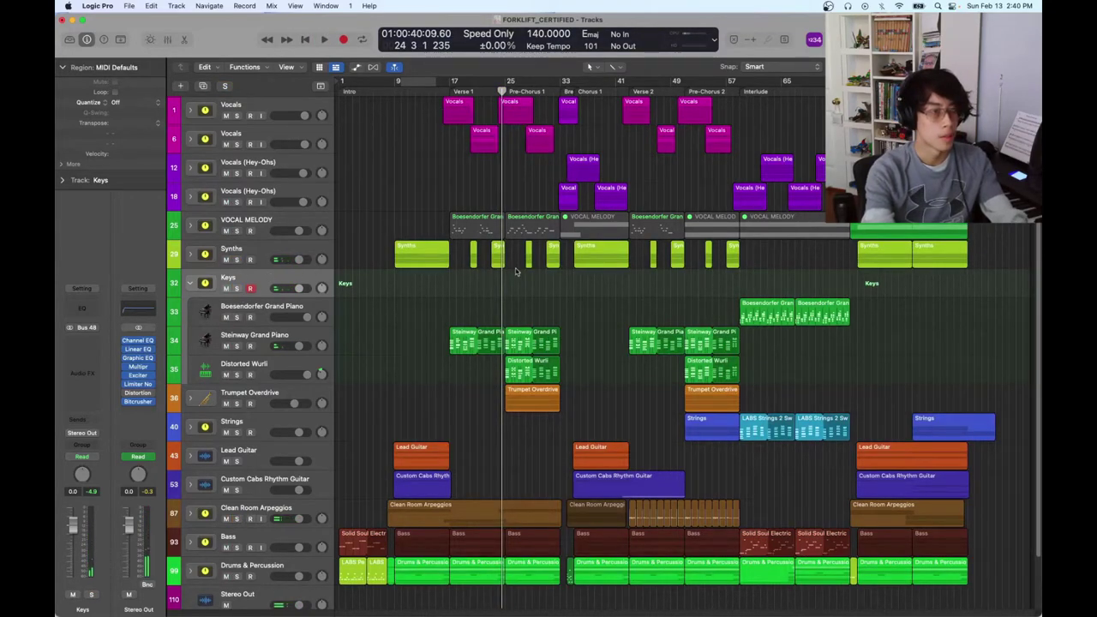
pyautogui.click(573, 91)
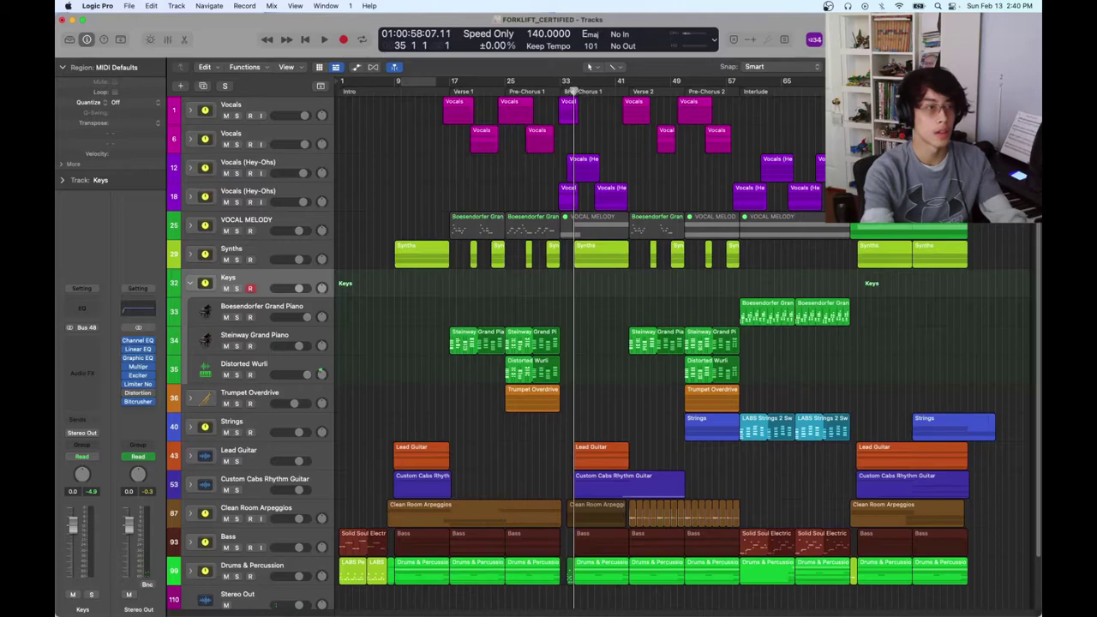
pyautogui.moveTo(573, 91); pyautogui.dragTo(532, 91)
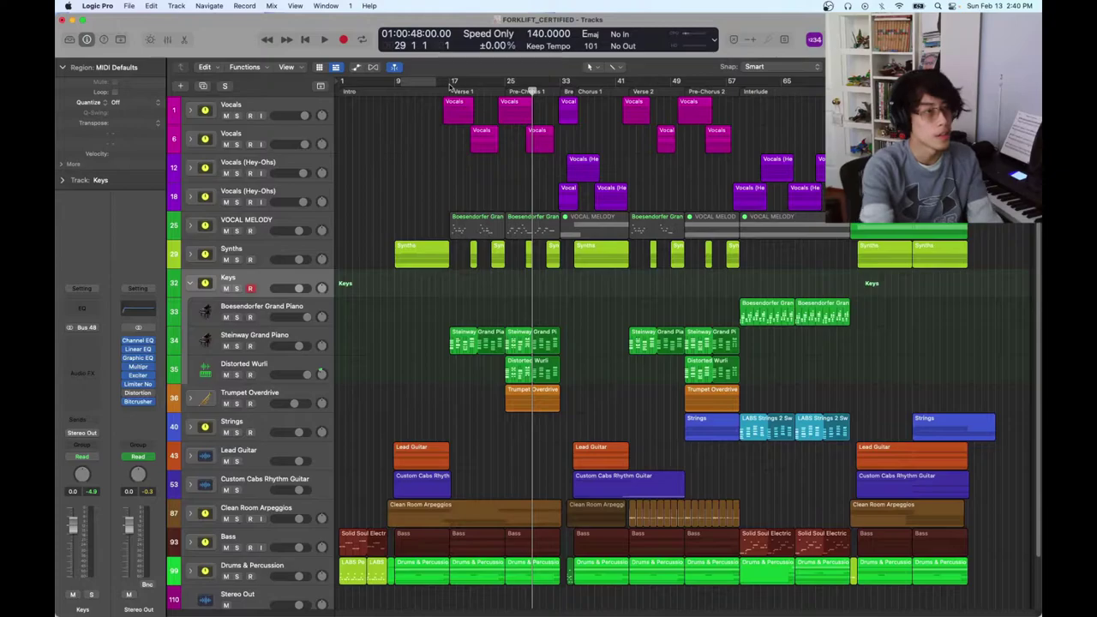
pyautogui.click(448, 89)
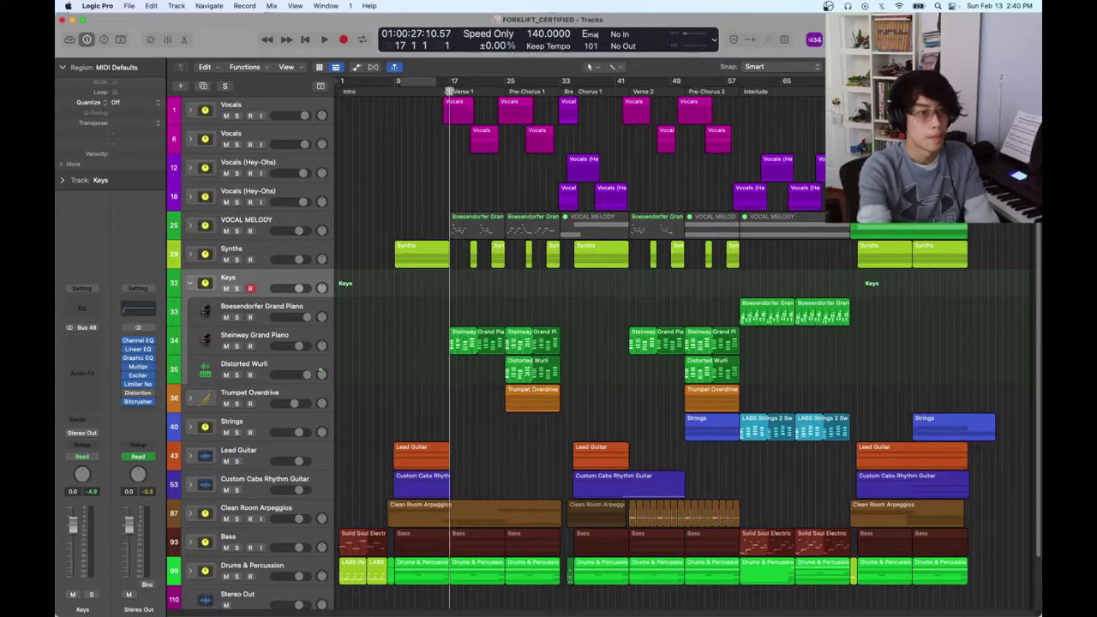
# Play the Keys stack in solo from the Interlude at bar 59, clear its solo, and stop playback
pyautogui.click(739, 89)
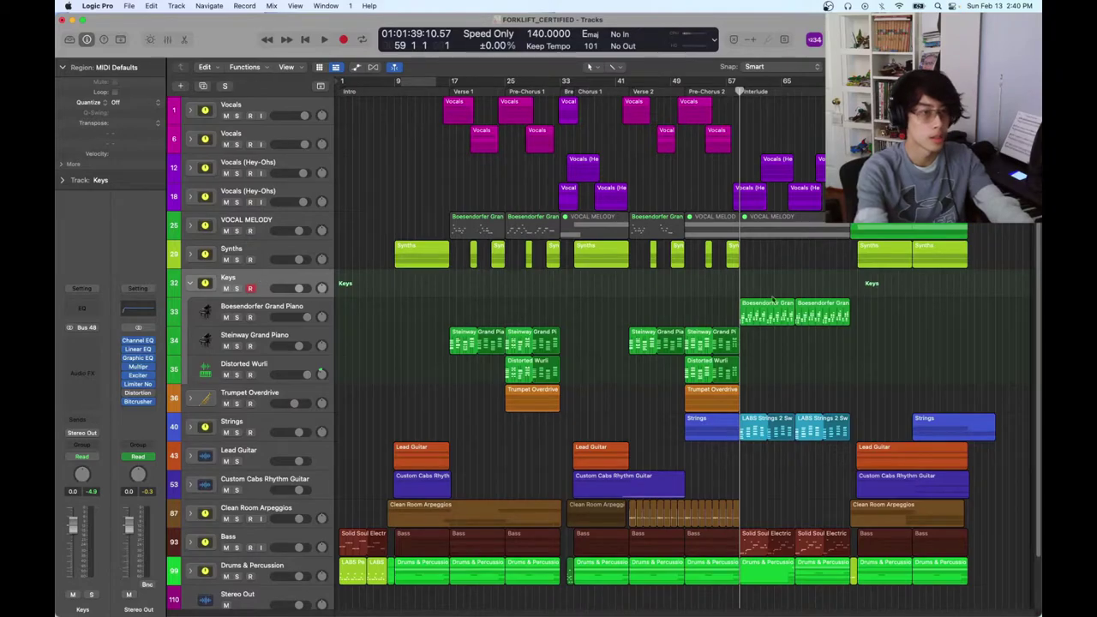
pyautogui.press('s')
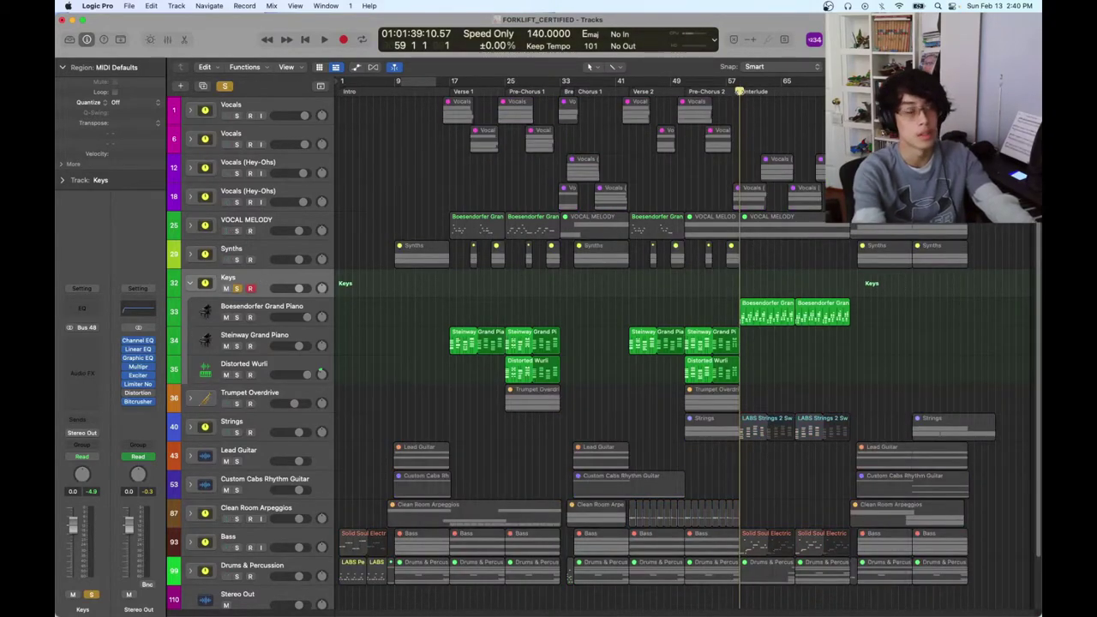
pyautogui.press('space')
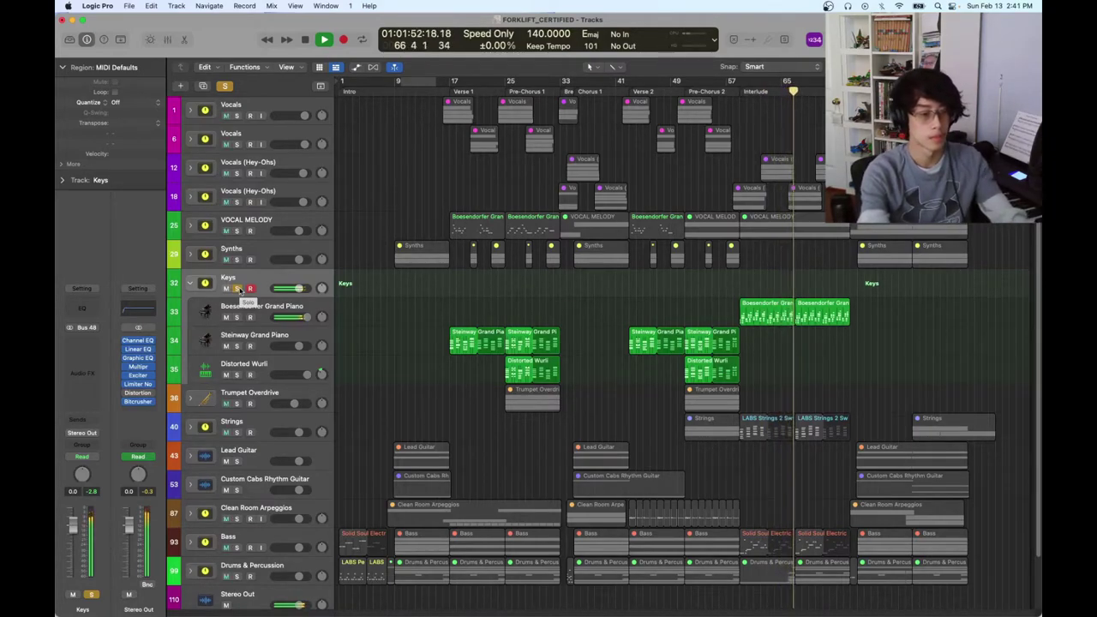
pyautogui.click(237, 289)
pyautogui.press('space')
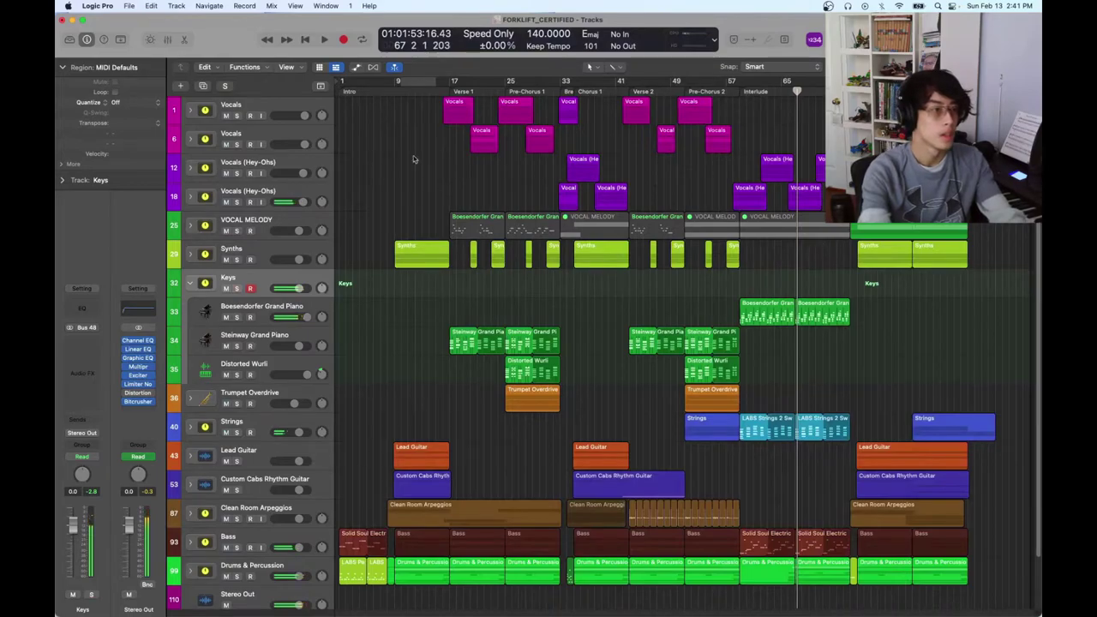
# Return the playhead to bar 9 and expand the Drums & Percussion stack to show all its tracks
pyautogui.press('Return')
pyautogui.scroll(-2, 428, 334)
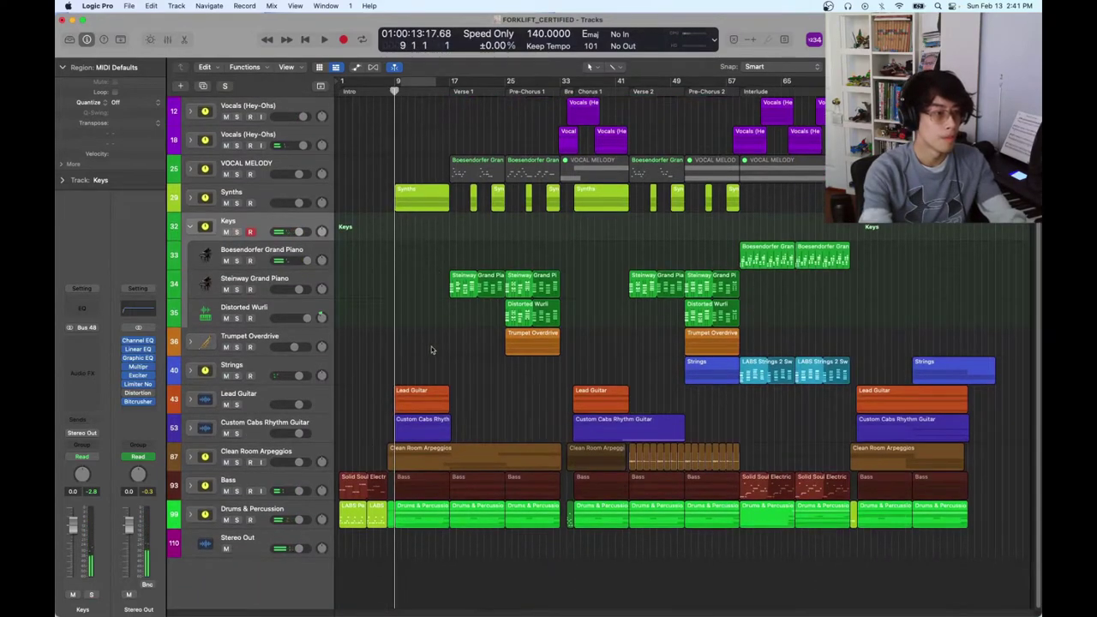
pyautogui.scroll(2, 431, 346)
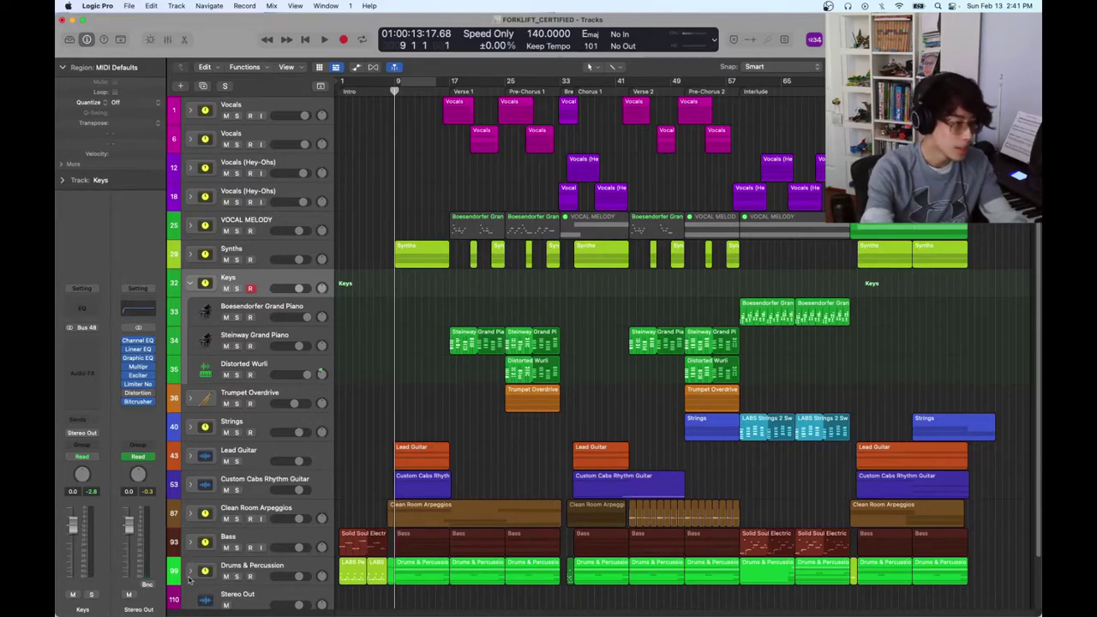
pyautogui.click(190, 571)
pyautogui.scroll(-12, 366, 398)
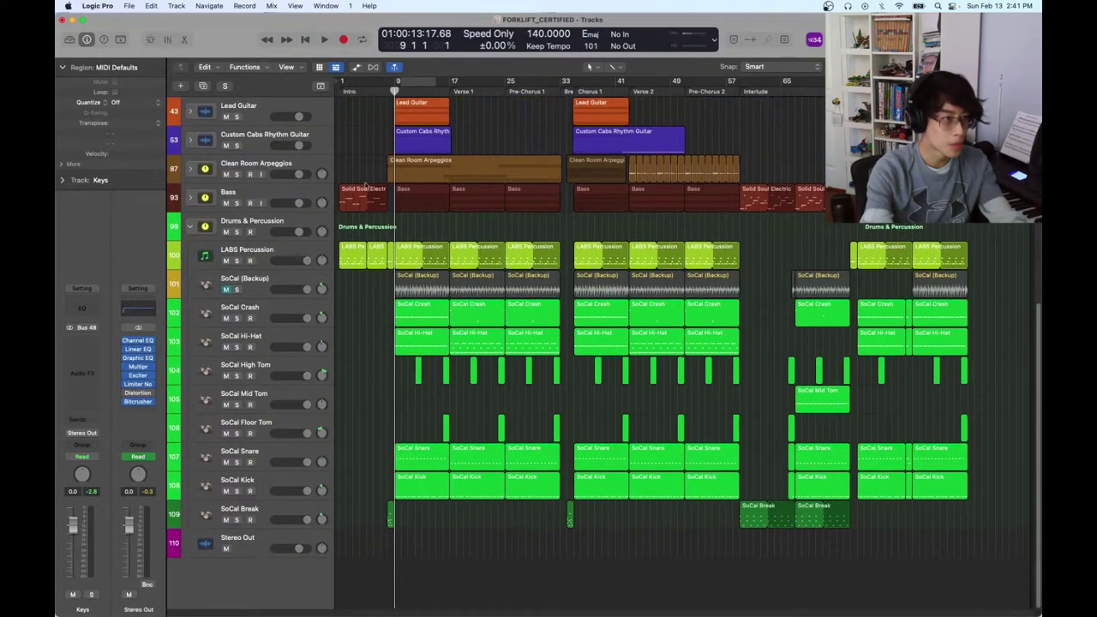
# Solo the LABS Percussion track, select it with its regions deselected, and play it from bar 1
pyautogui.press('Return')
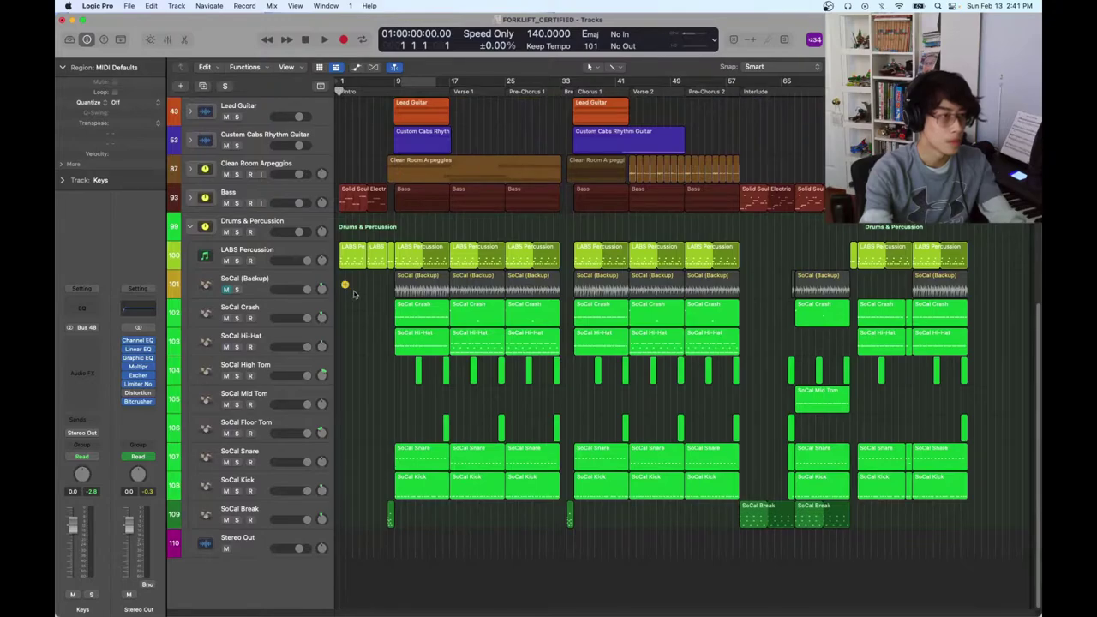
pyautogui.click(360, 199)
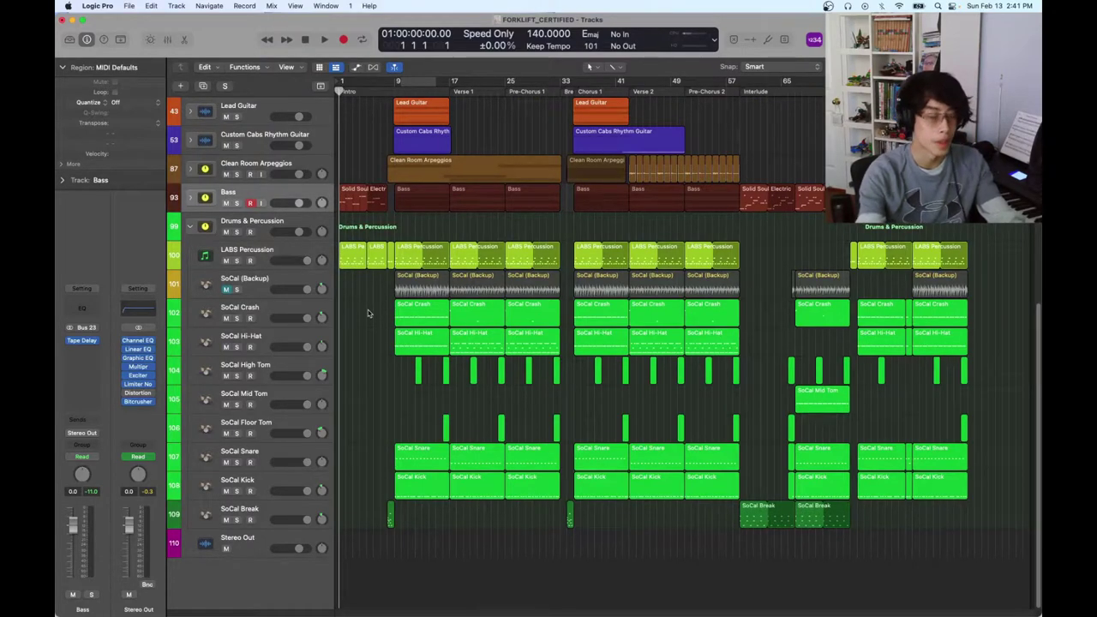
pyautogui.click(237, 261)
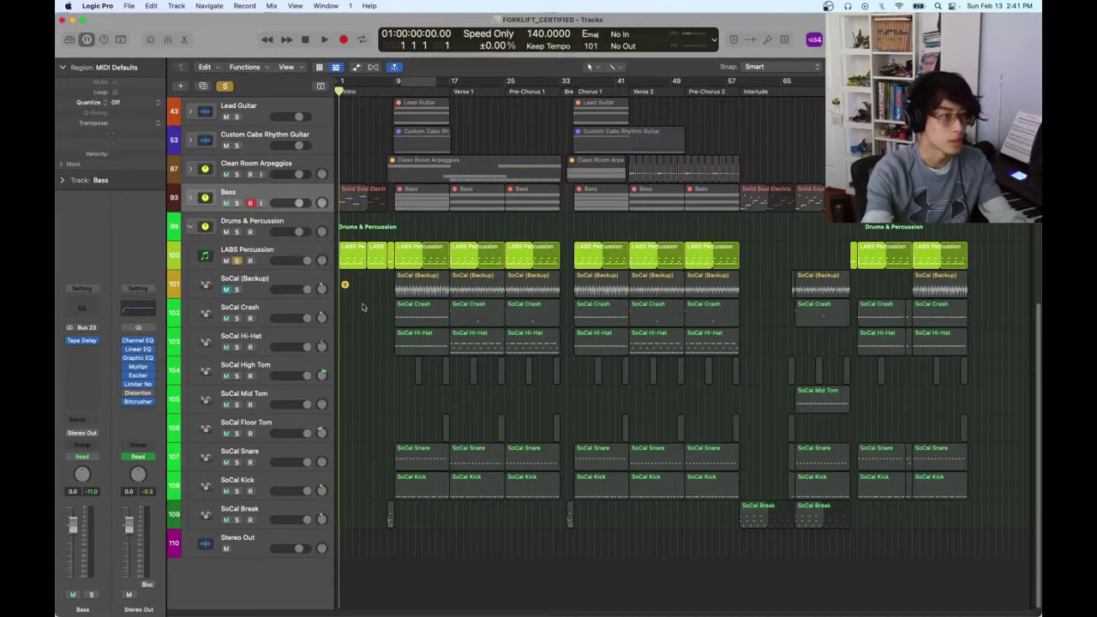
pyautogui.click(261, 258)
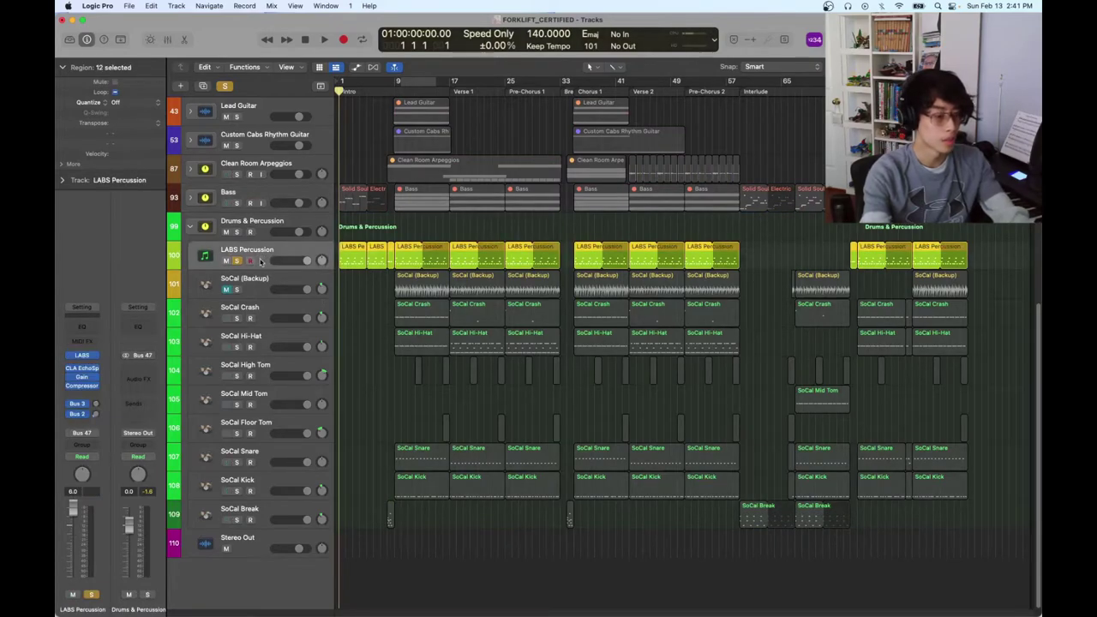
pyautogui.click(376, 333)
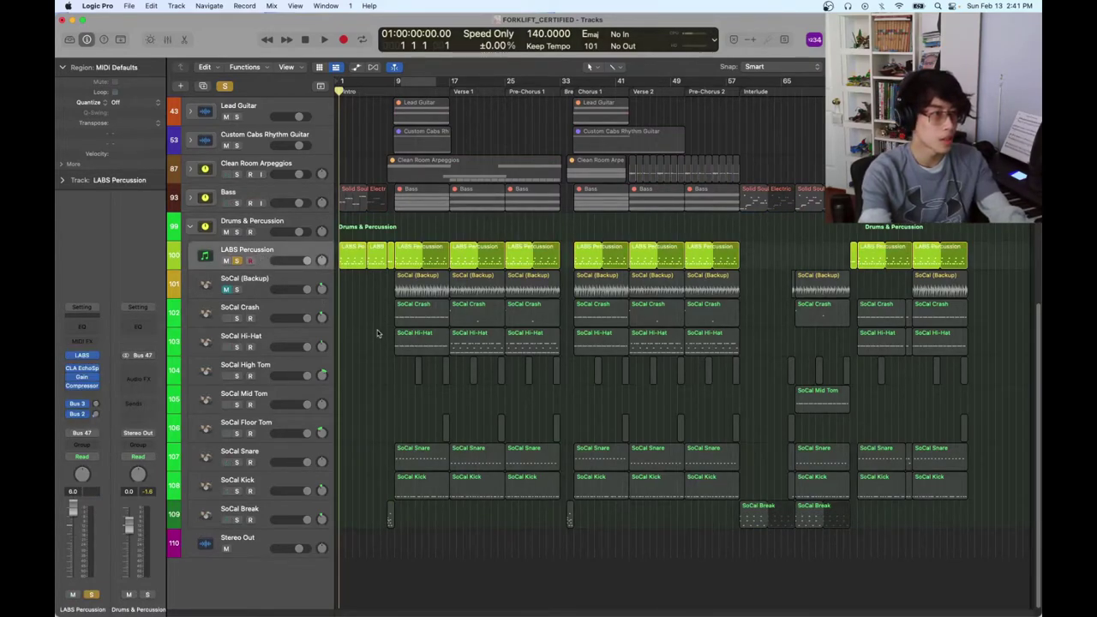
pyautogui.press('space')
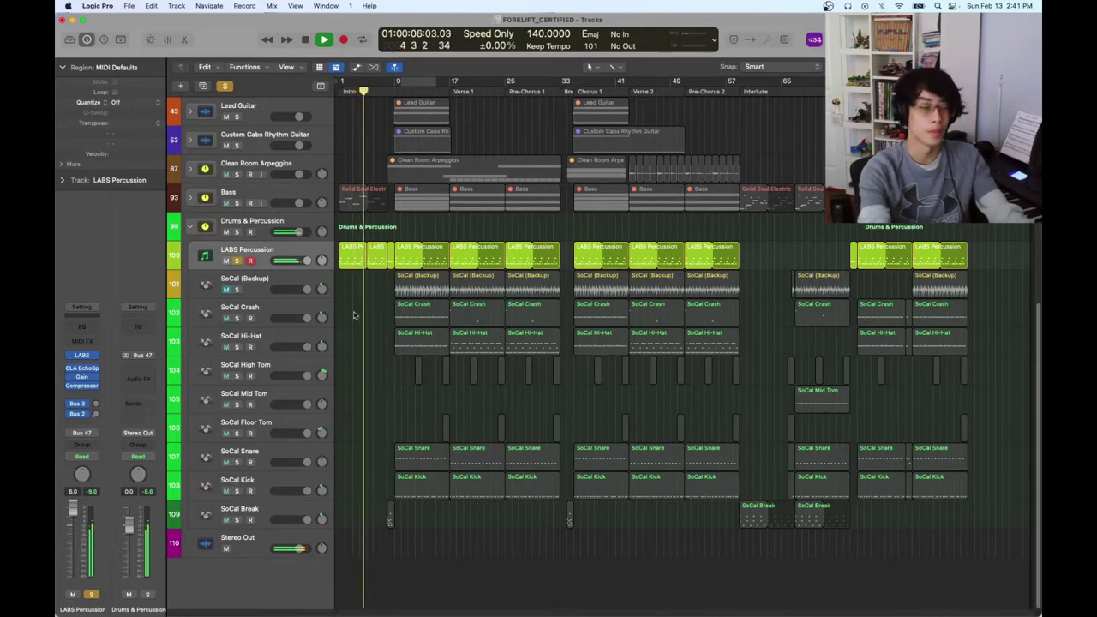
# Add the Bass stack to the soloed LABS Percussion during playback, stop, return to bar 1, and clear both solos
pyautogui.click(237, 203)
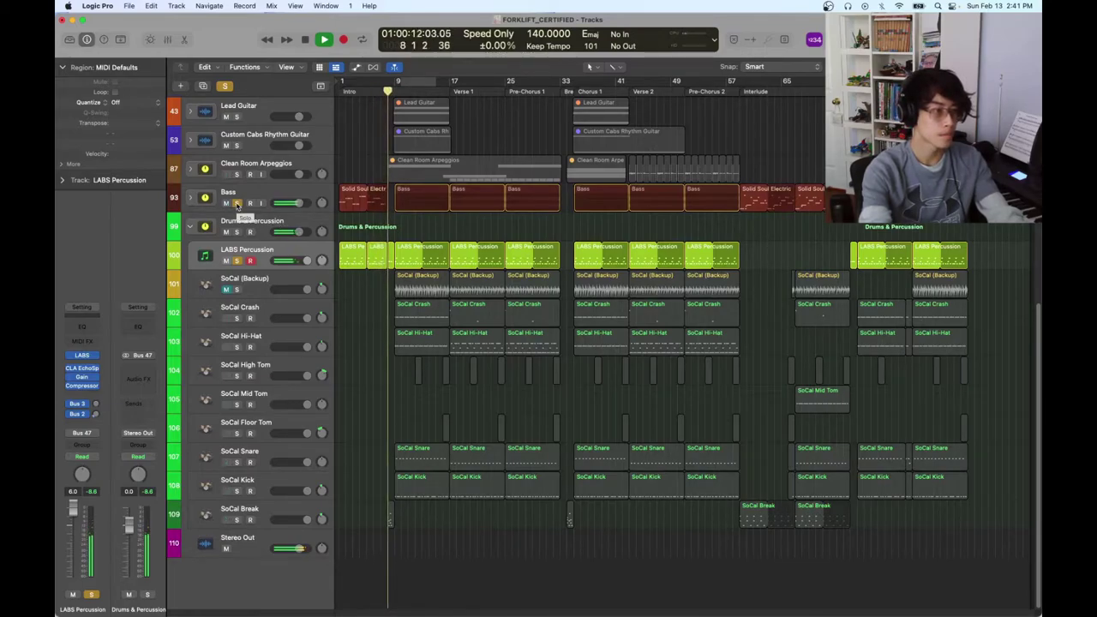
pyautogui.press('space')
pyautogui.press(',')
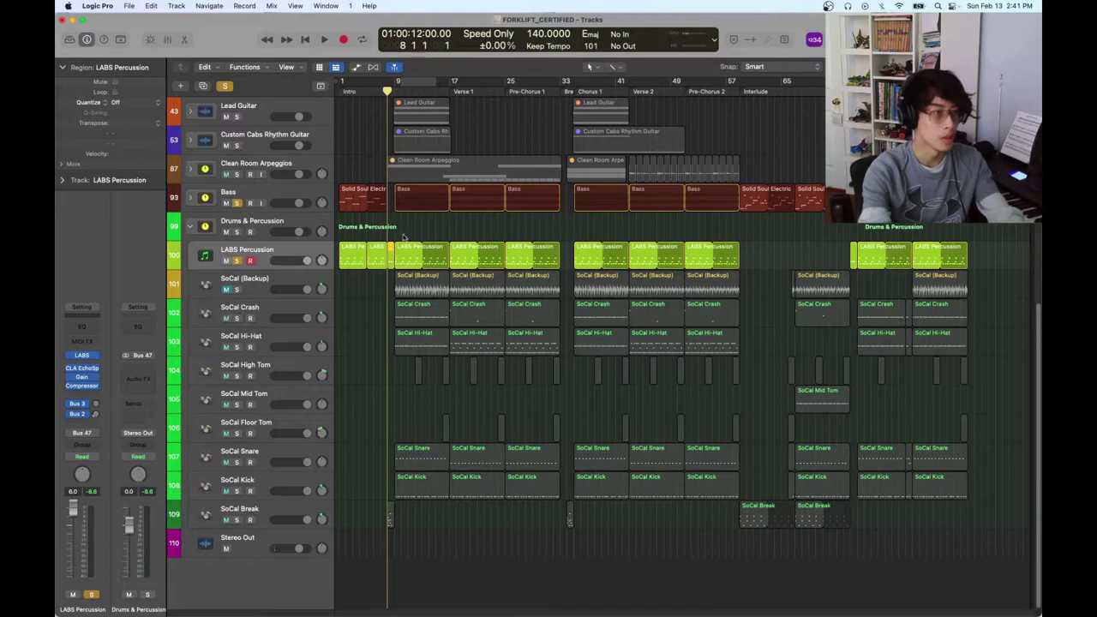
pyautogui.press('Return')
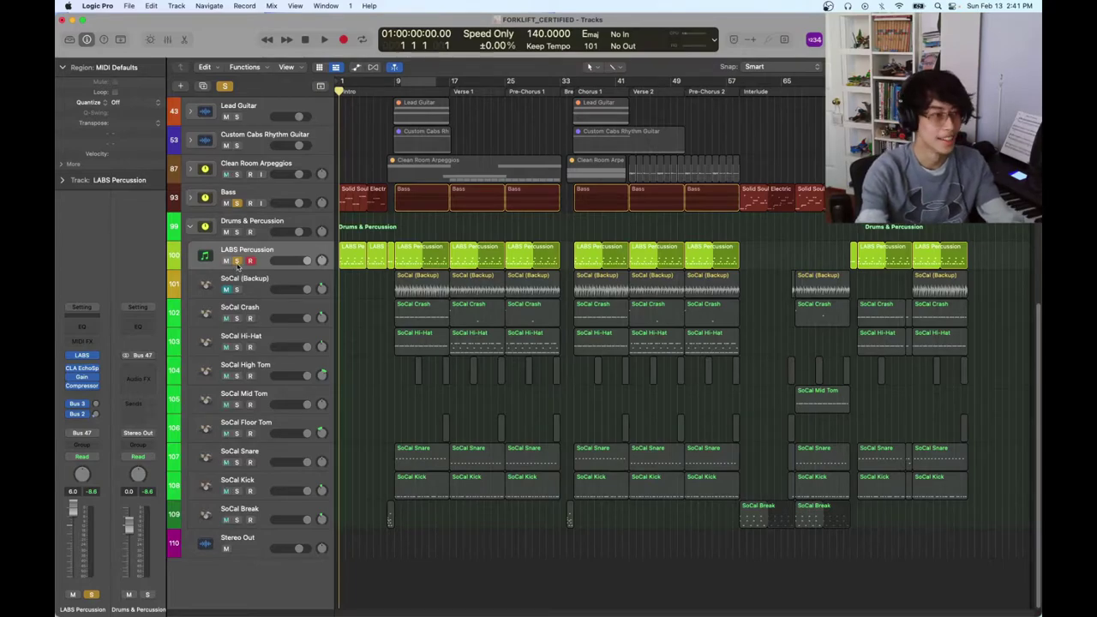
pyautogui.click(424, 370)
pyautogui.click(239, 203)
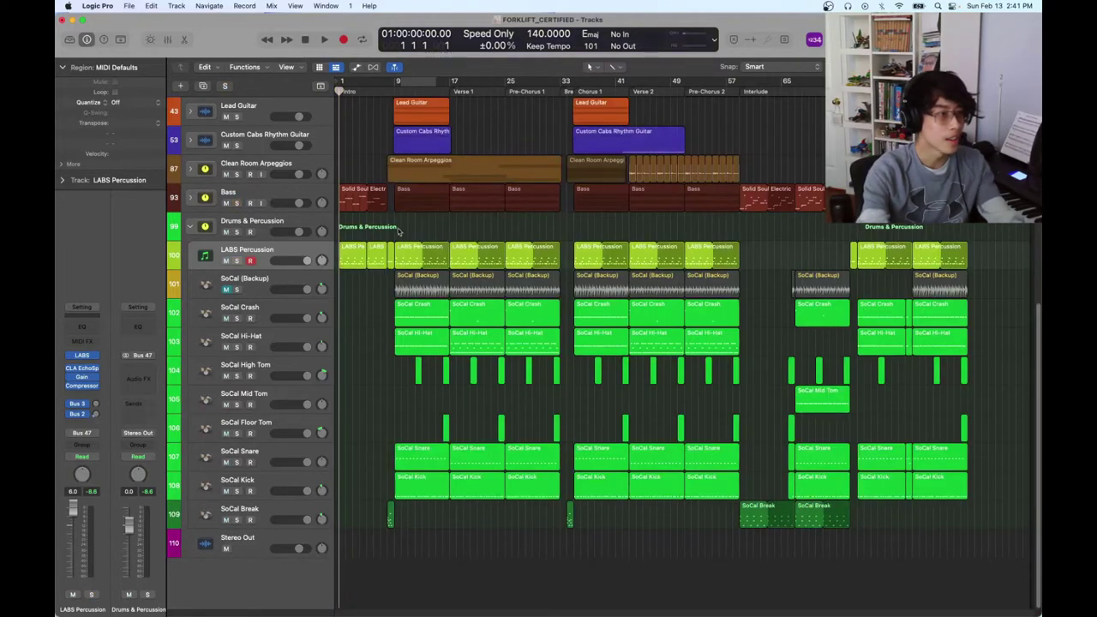
# Solo the SoCal Kick and SoCal Snare tracks and play them from bar 9
pyautogui.click(395, 92)
pyautogui.press('space')
pyautogui.press('space')
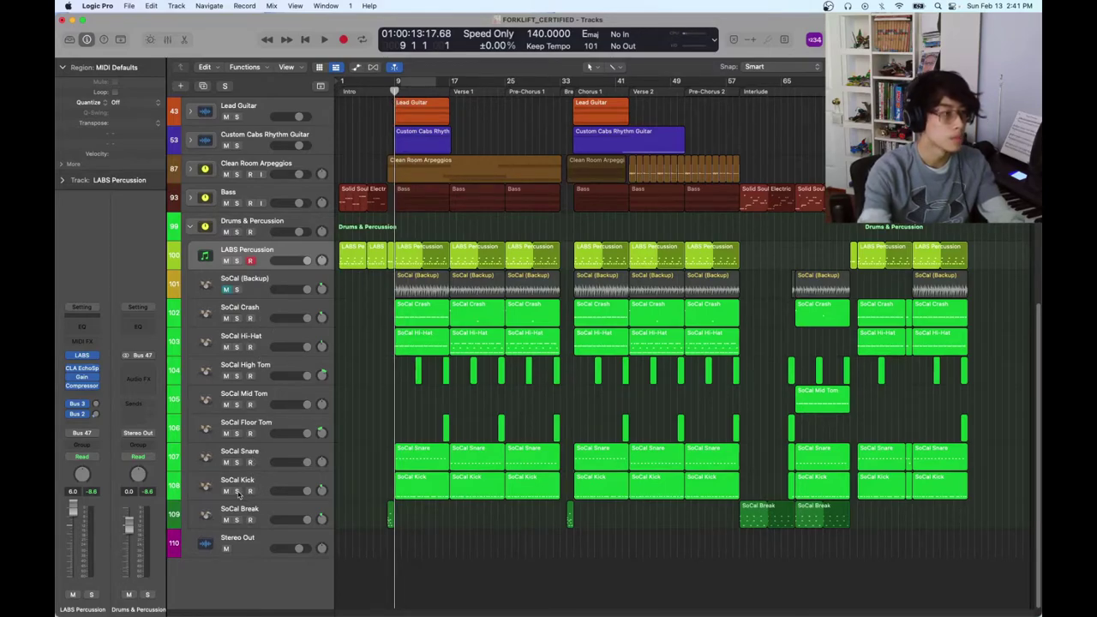
pyautogui.moveTo(239, 492); pyautogui.dragTo(237, 462)
pyautogui.press('space')
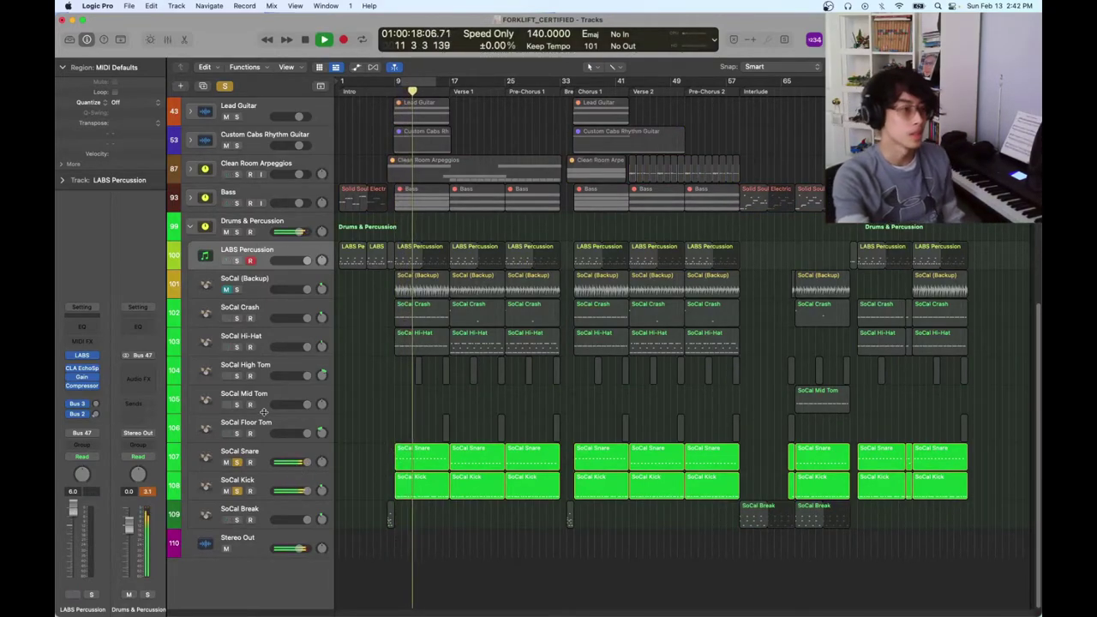
# Add the SoCal Hi-Hat, Crash, Floor Tom, Mid Tom and High Tom tracks to the solo one after another during playback, and stop
pyautogui.click(236, 347)
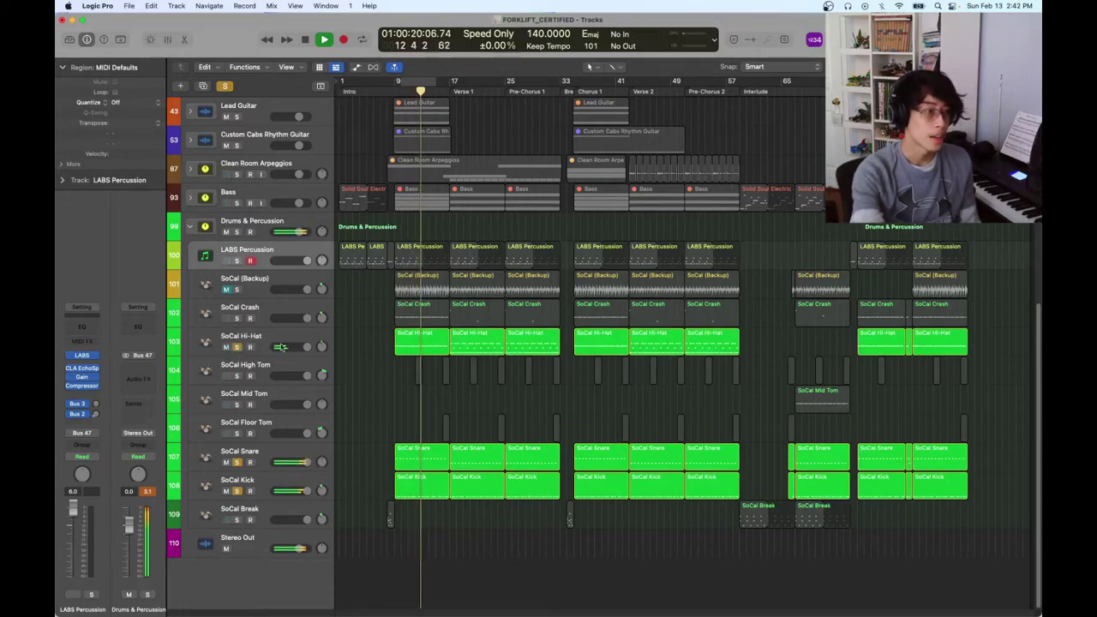
pyautogui.click(236, 318)
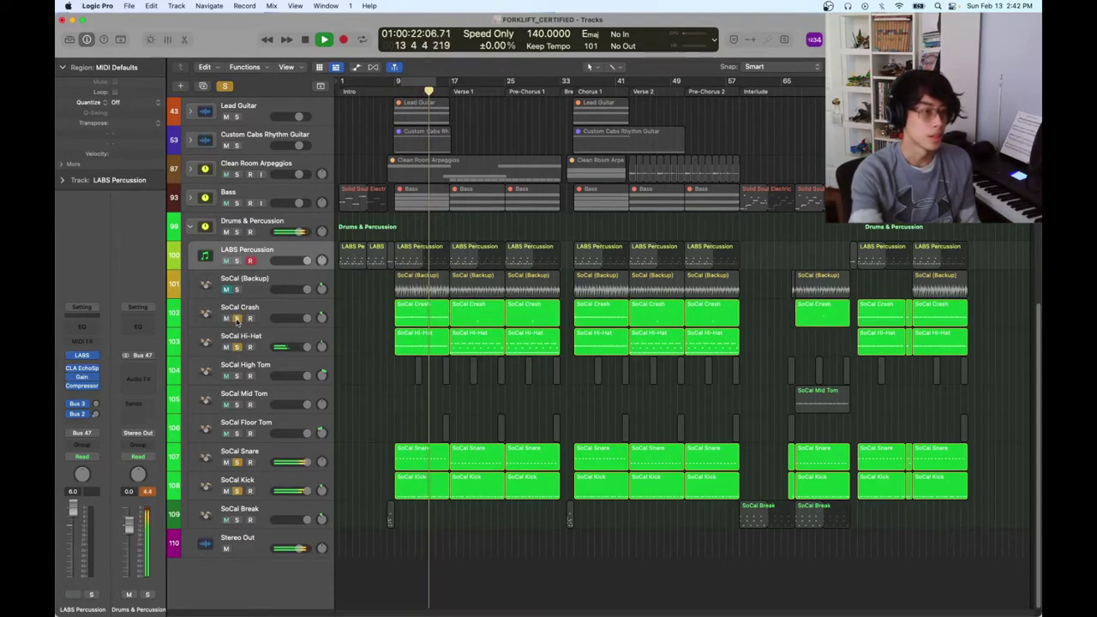
pyautogui.click(237, 433)
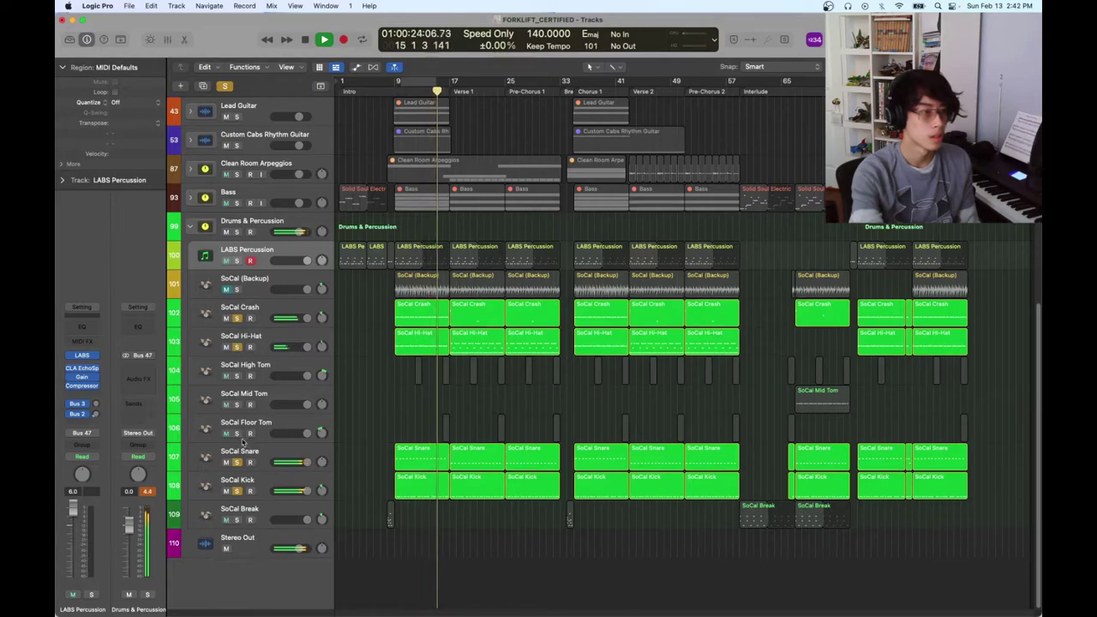
pyautogui.moveTo(237, 404); pyautogui.dragTo(238, 375)
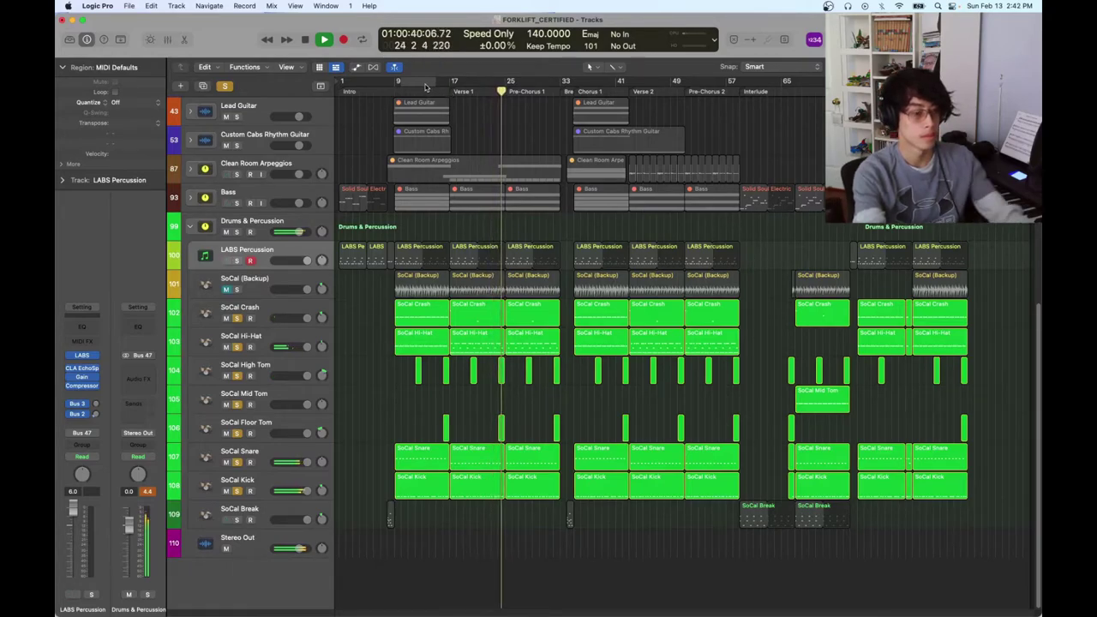
pyautogui.press('space')
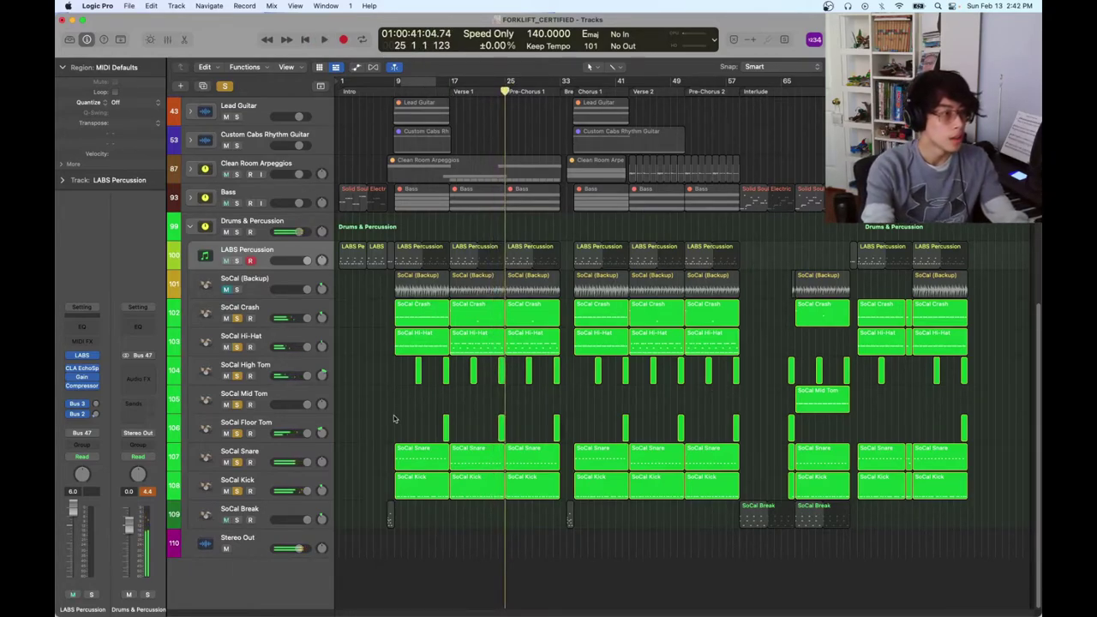
# Highlight the early High Tom and Floor Tom regions, select the SoCal Mid Tom region, and play the soloed drums from bar 67
pyautogui.moveTo(418, 430); pyautogui.dragTo(538, 386)
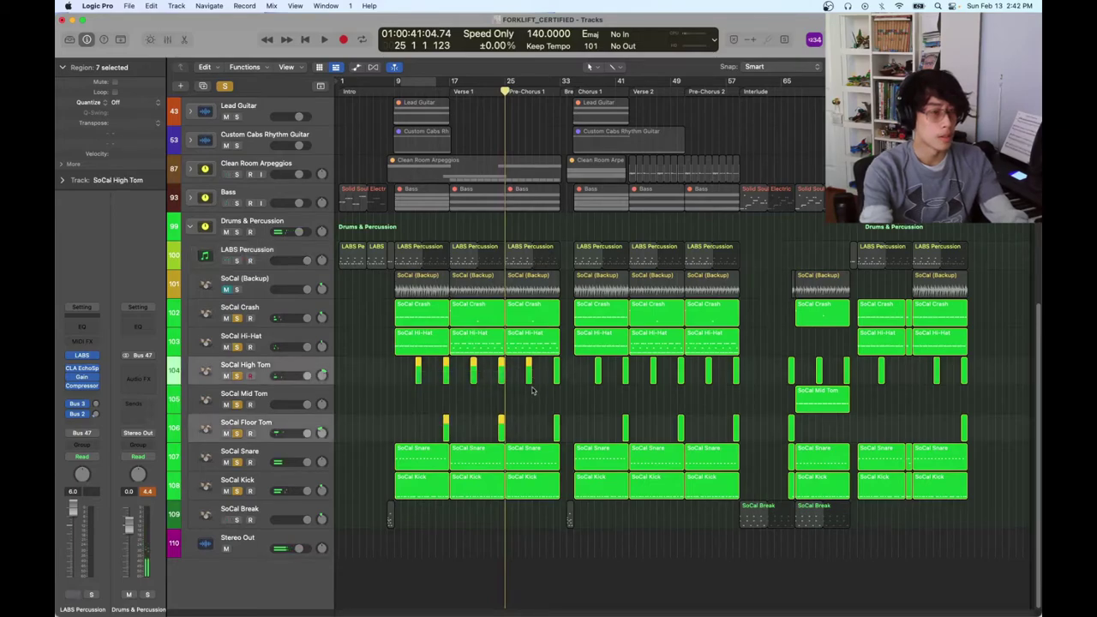
pyautogui.click(562, 84)
pyautogui.click(797, 84)
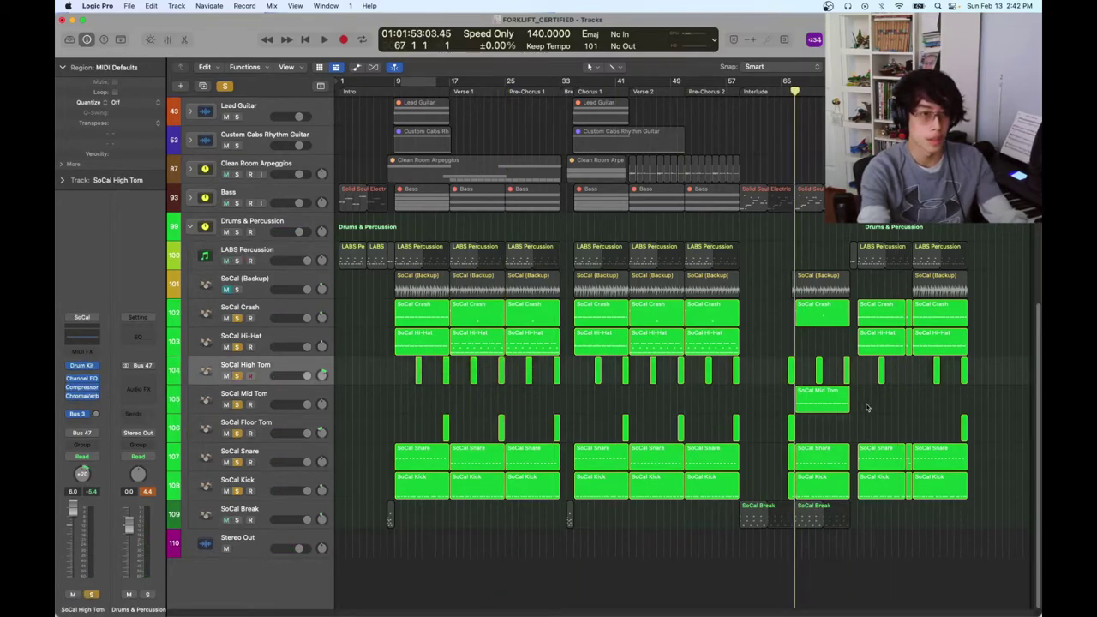
pyautogui.click(839, 402)
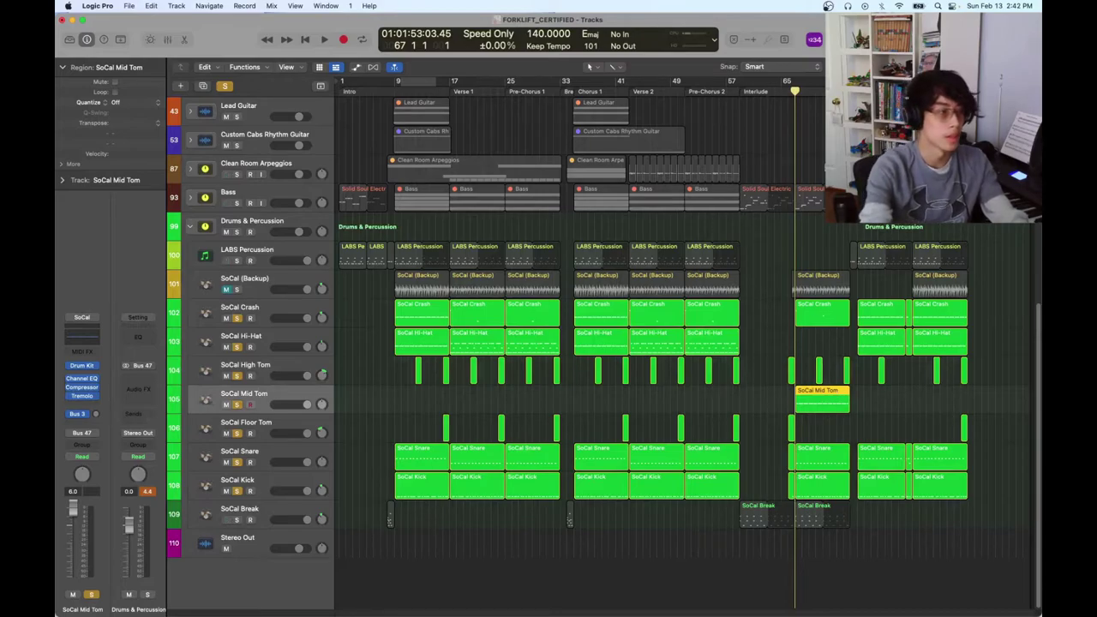
pyautogui.press('space')
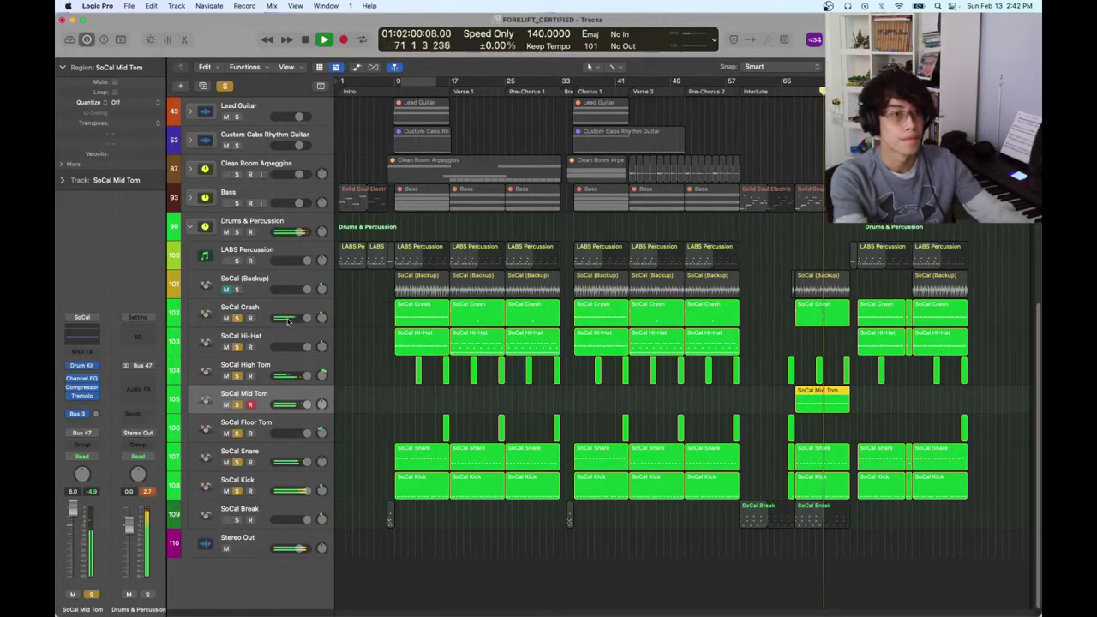
# Play LABS Percussion together with the soloed drums, deselect the Mid Tom region, and clear the LABS Percussion solo with the playhead at bar 9
pyautogui.click(237, 260)
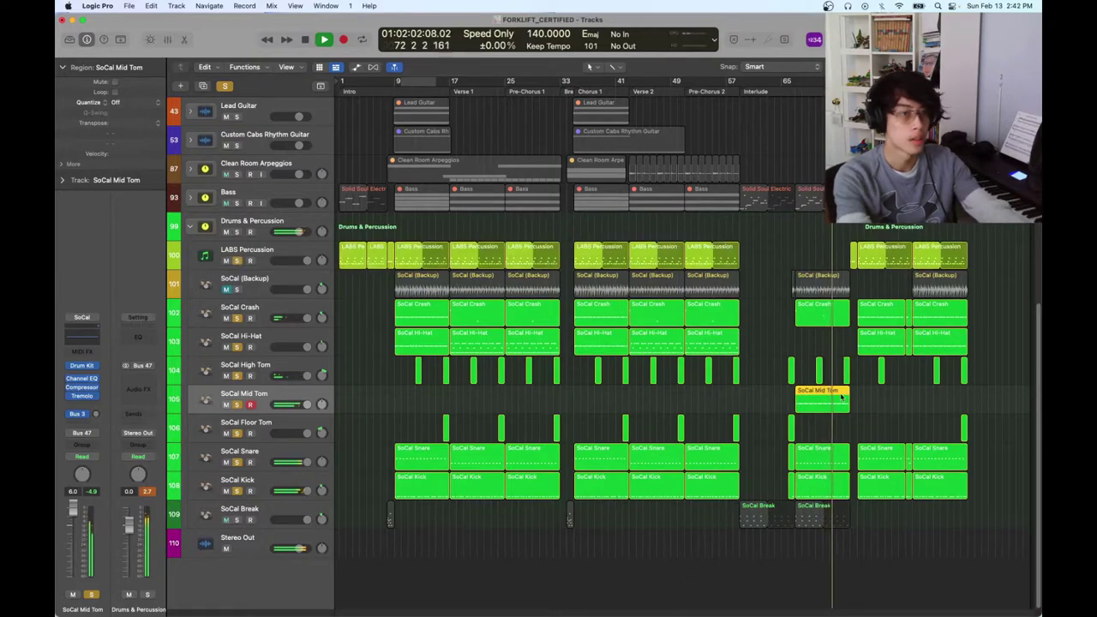
pyautogui.click(817, 255)
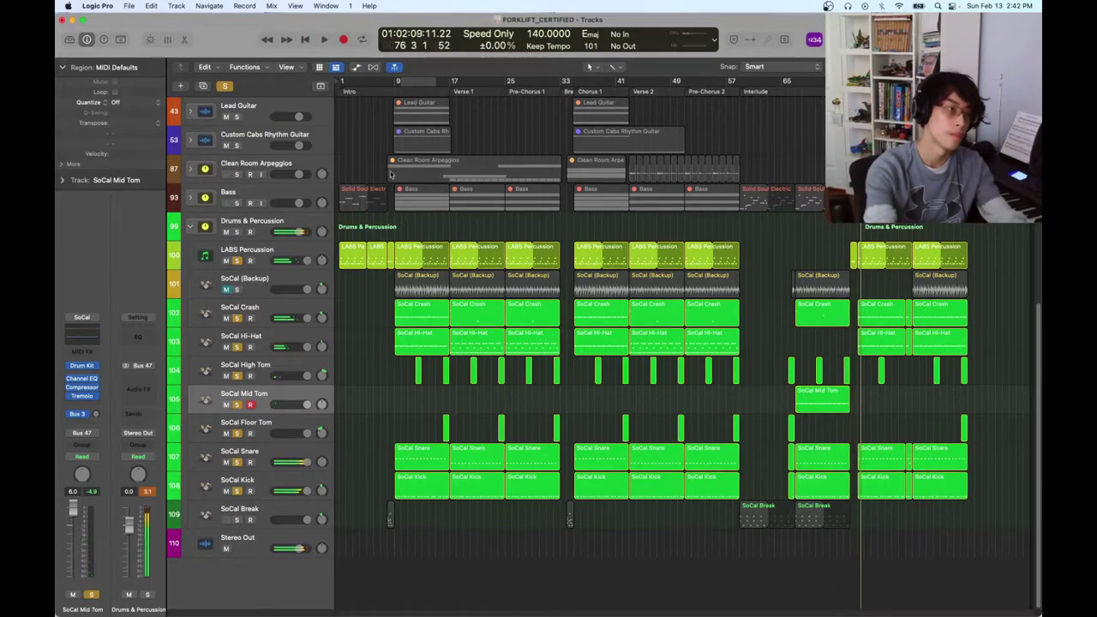
pyautogui.click(394, 91)
pyautogui.click(237, 261)
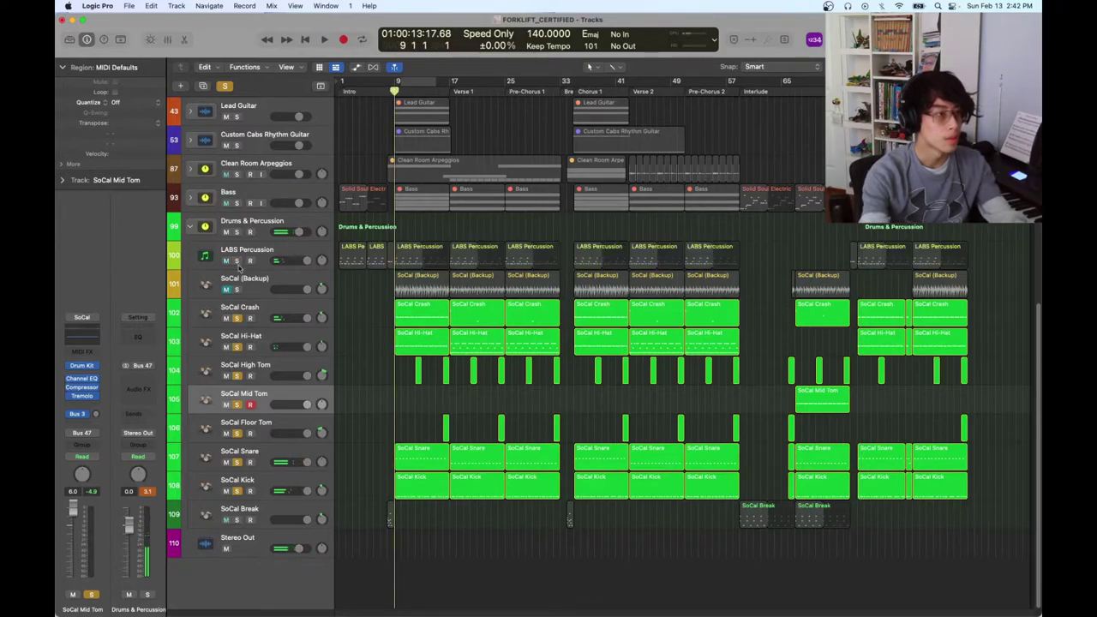
# Turn off solo on the SoCal drum tracks from Crash down through Kick
pyautogui.moveTo(237, 318); pyautogui.dragTo(241, 501)
pyautogui.scroll(10, 433, 423)
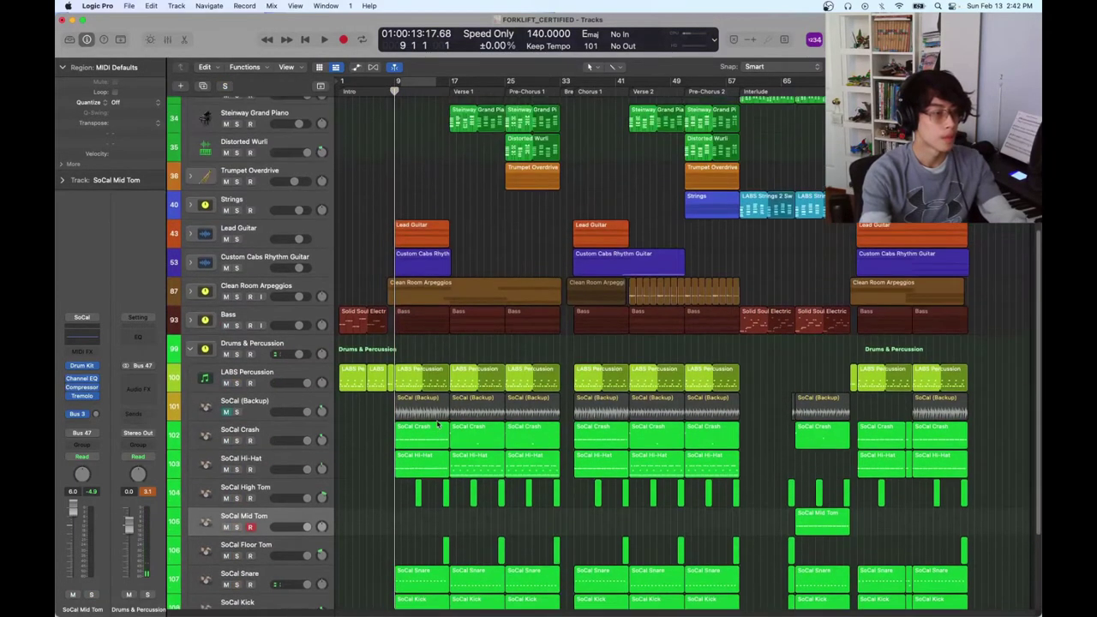
pyautogui.scroll(-10, 437, 447)
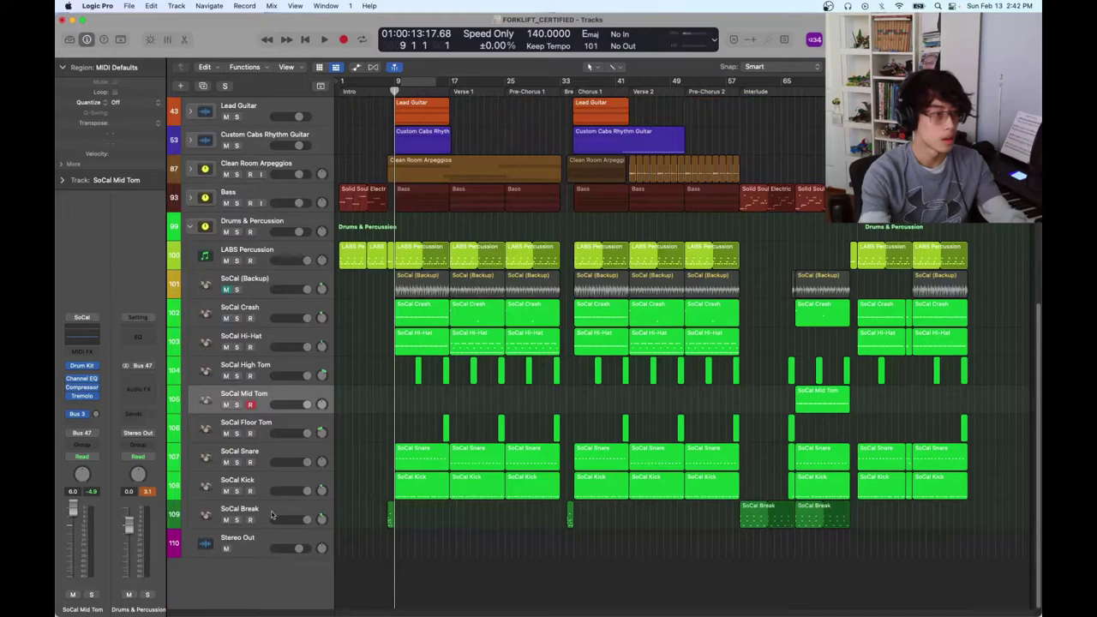
# Solo the SoCal Break track and listen to its fill from bar 8, stopping playback when done
pyautogui.click(269, 510)
pyautogui.scroll(3, 372, 460)
pyautogui.scroll(-3, 377, 454)
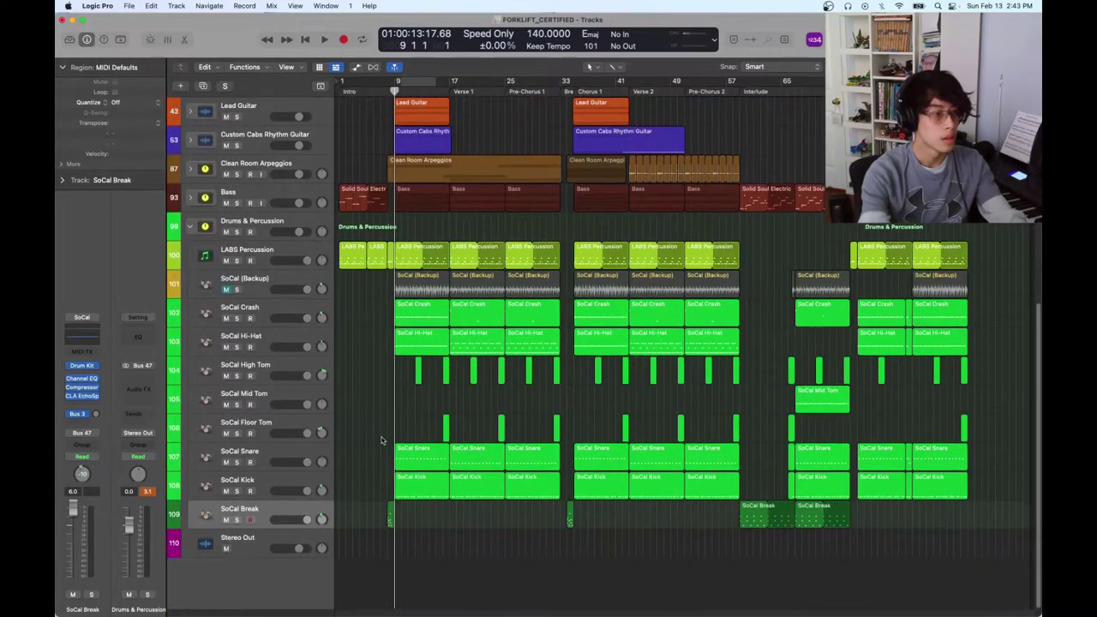
pyautogui.press('s')
pyautogui.press(',')
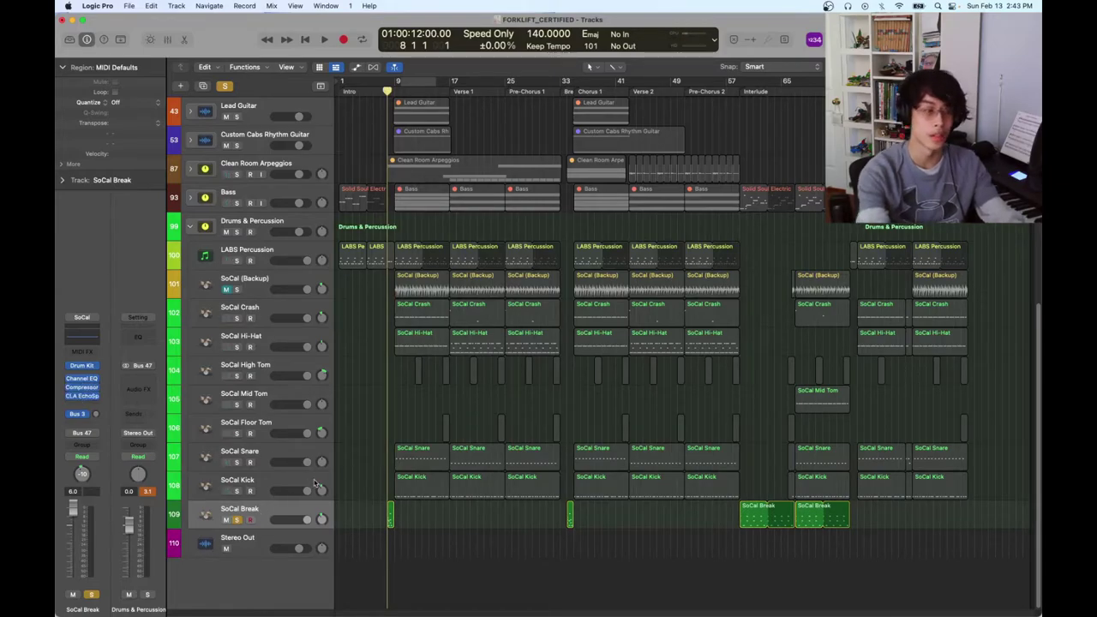
pyautogui.press('s')
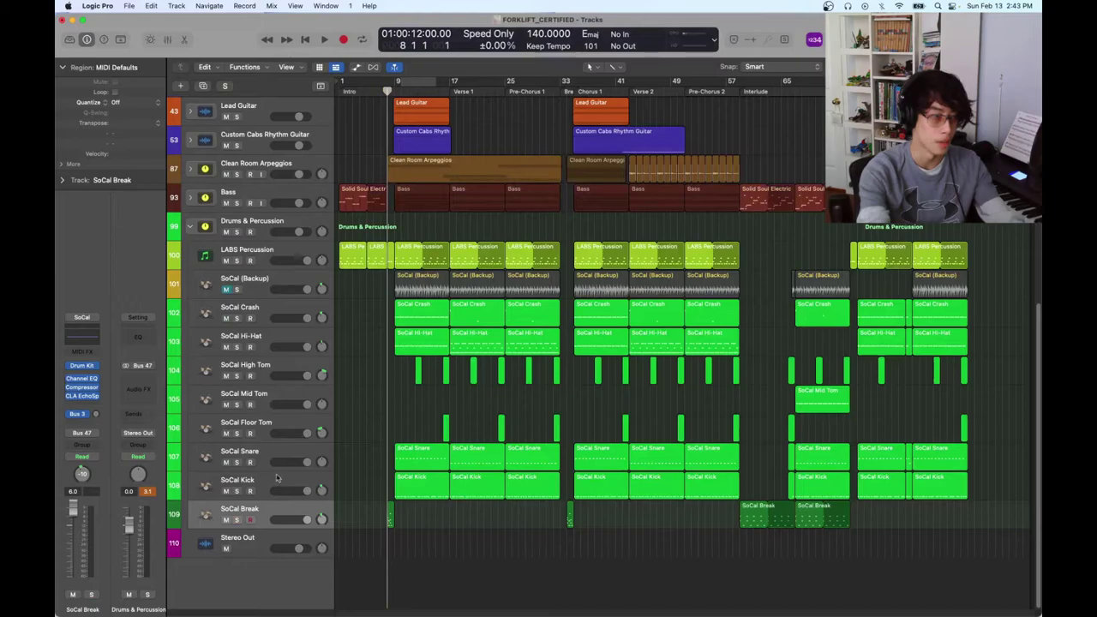
pyautogui.press('s')
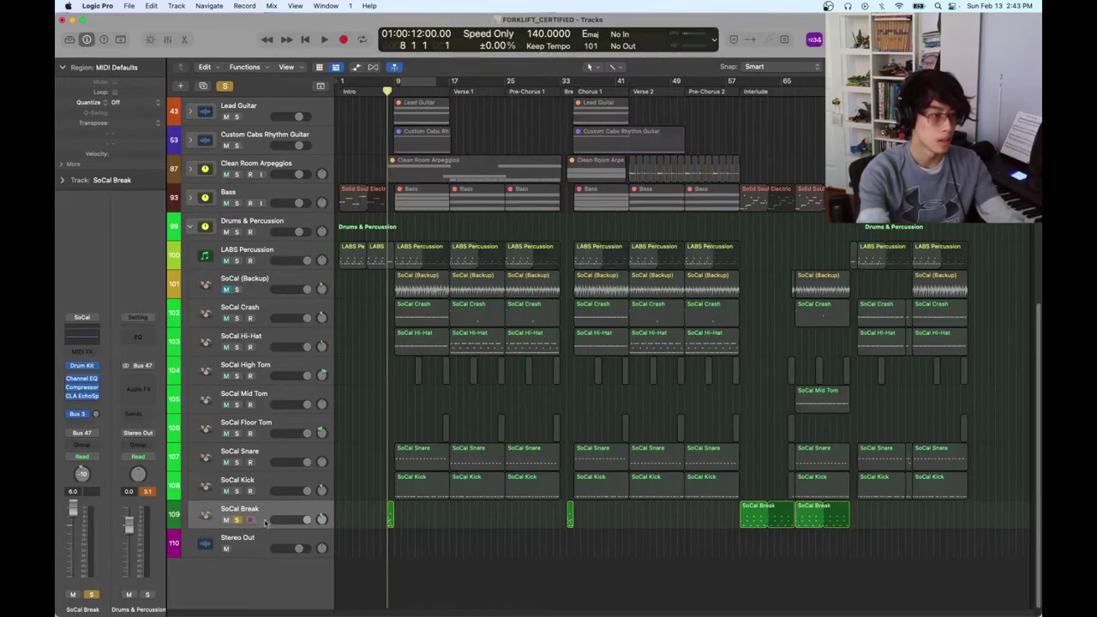
pyautogui.press('space')
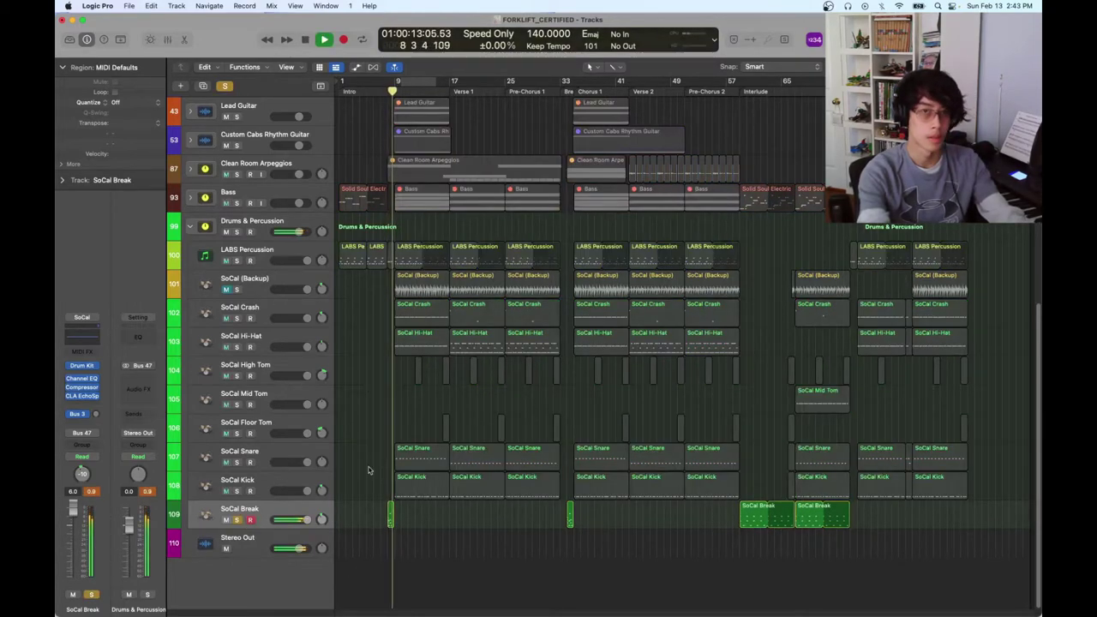
pyautogui.press('space')
# Clear the solo on SoCal Break, put the playhead at bar 9 and collapse the Drums & Percussion stack
pyautogui.press(',')
pyautogui.press(',')
pyautogui.press('super+a')
pyautogui.scroll(6, 373, 368)
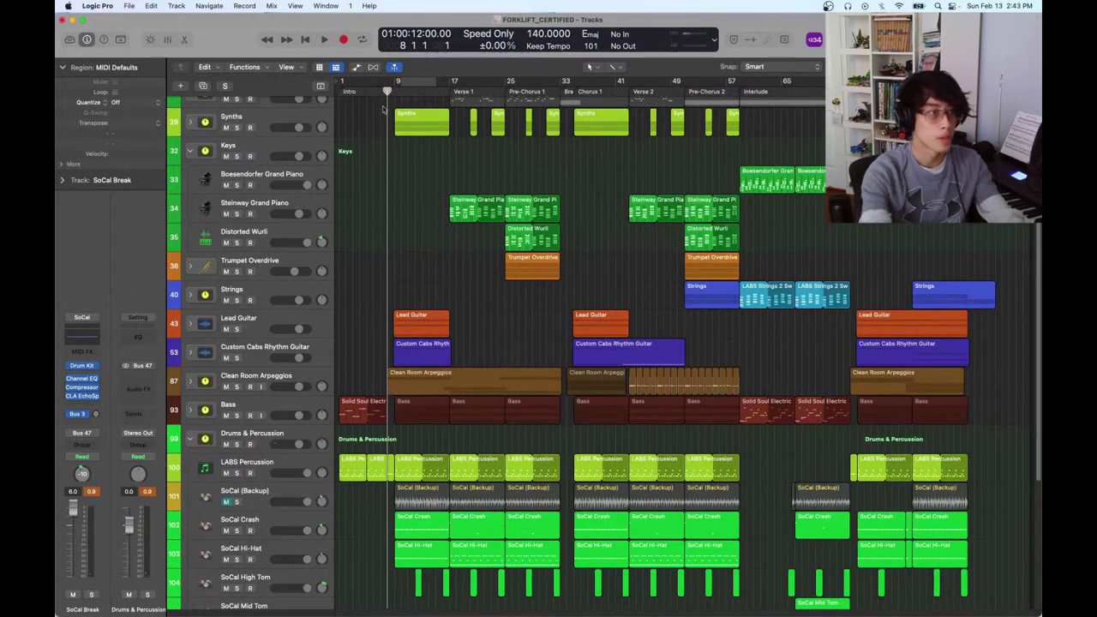
pyautogui.press('.')
pyautogui.scroll(4, 421, 257)
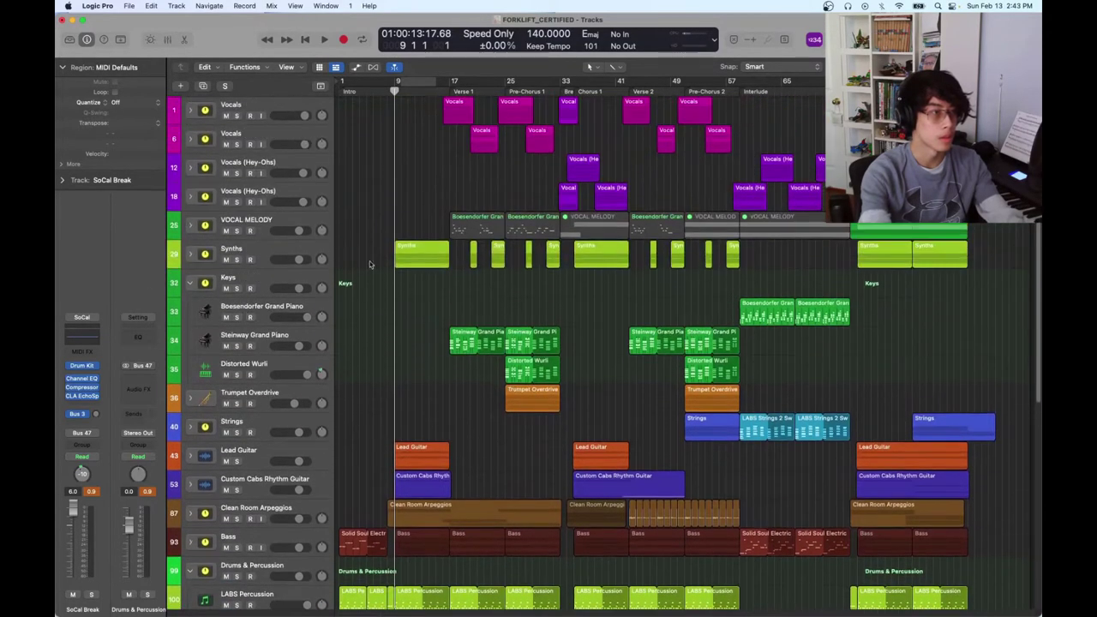
pyautogui.click(191, 573)
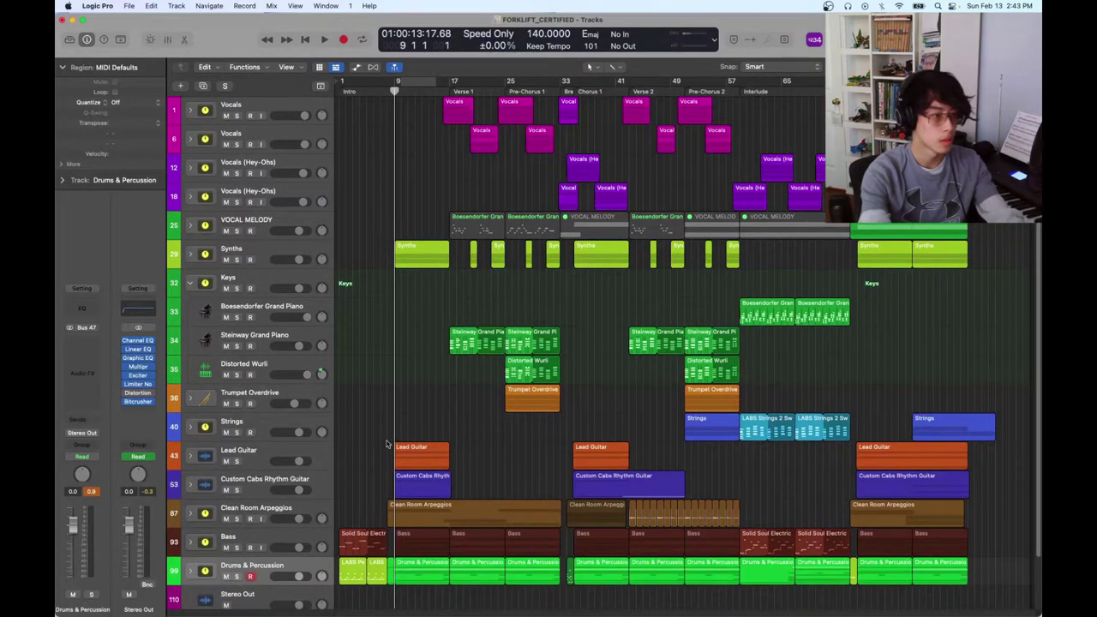
# Play the full mix from bar 9 through the intro section, then stop and review the track list
pyautogui.scroll(-2, 386, 443)
pyautogui.scroll(2, 375, 327)
pyautogui.press('space')
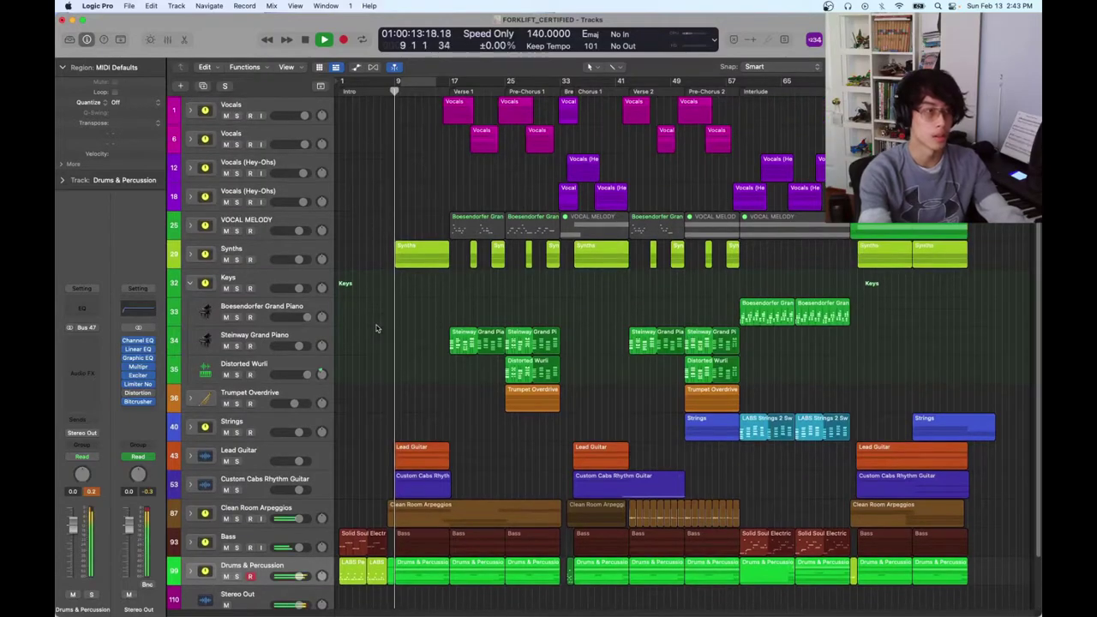
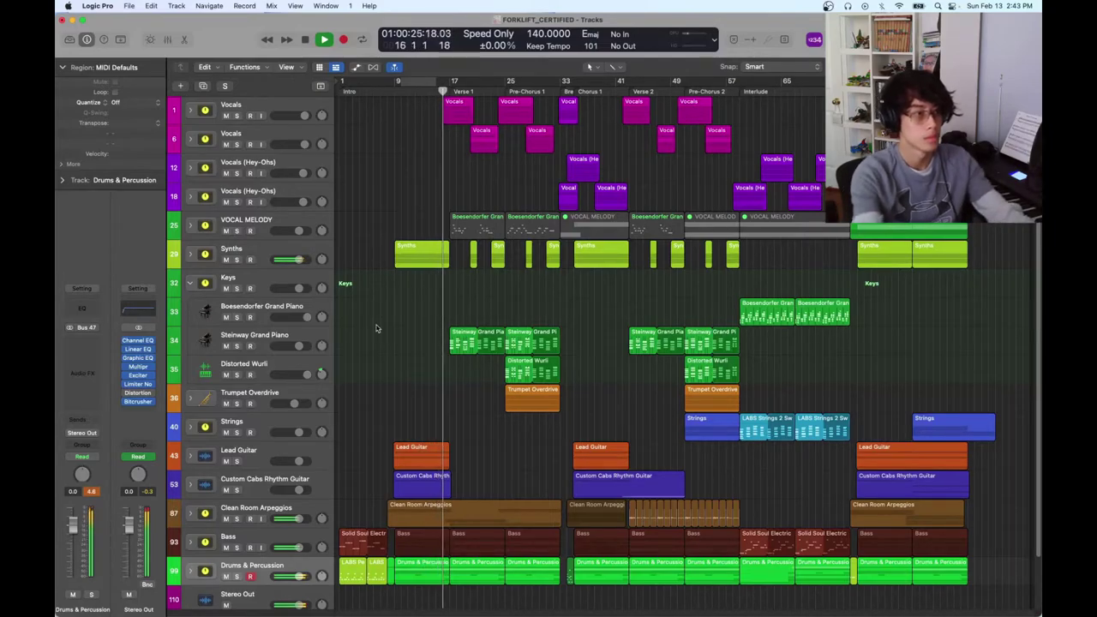
pyautogui.press('space')
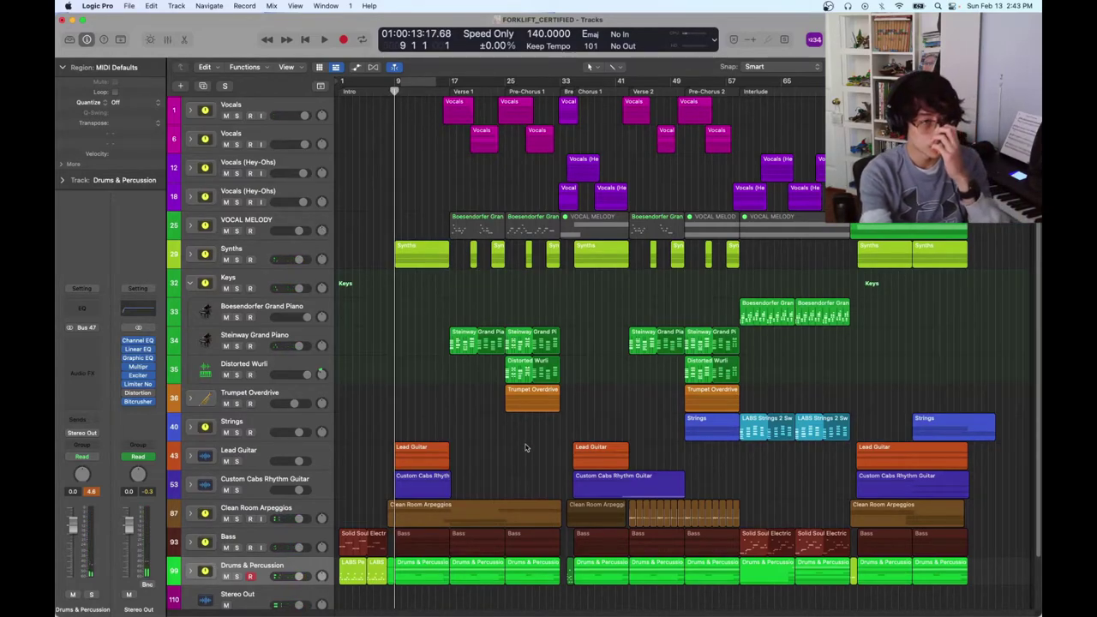
pyautogui.scroll(-3, 524, 449)
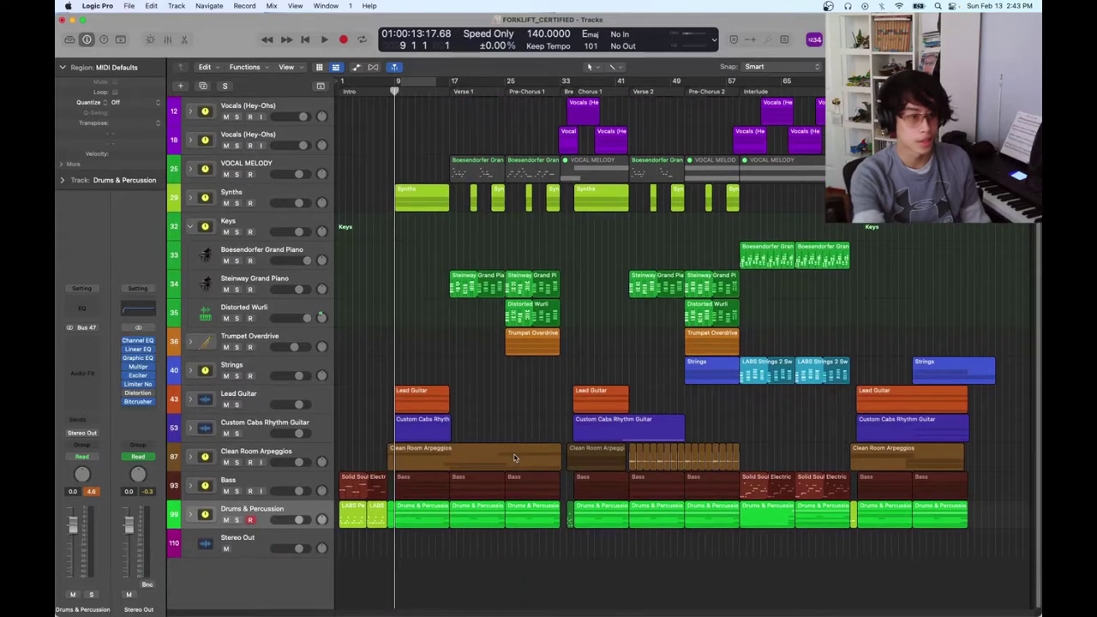
pyautogui.scroll(3, 516, 456)
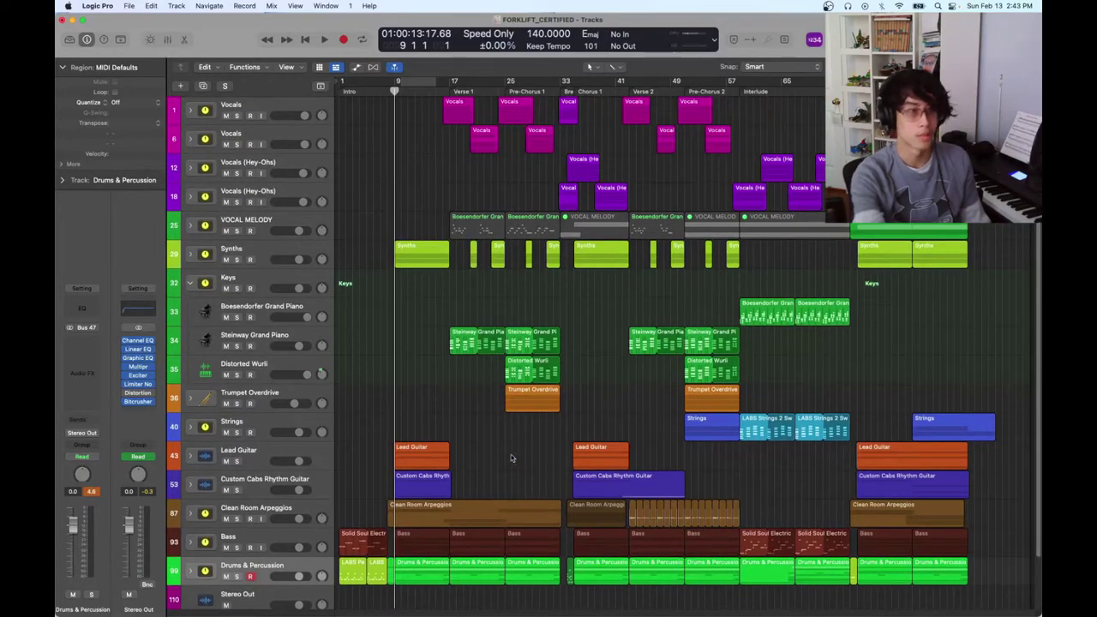
# Move the playhead to bar 16 and expand the two Vocals stacks and both Vocals (Hey-Ohs) stacks
pyautogui.click(190, 226)
pyautogui.click(191, 226)
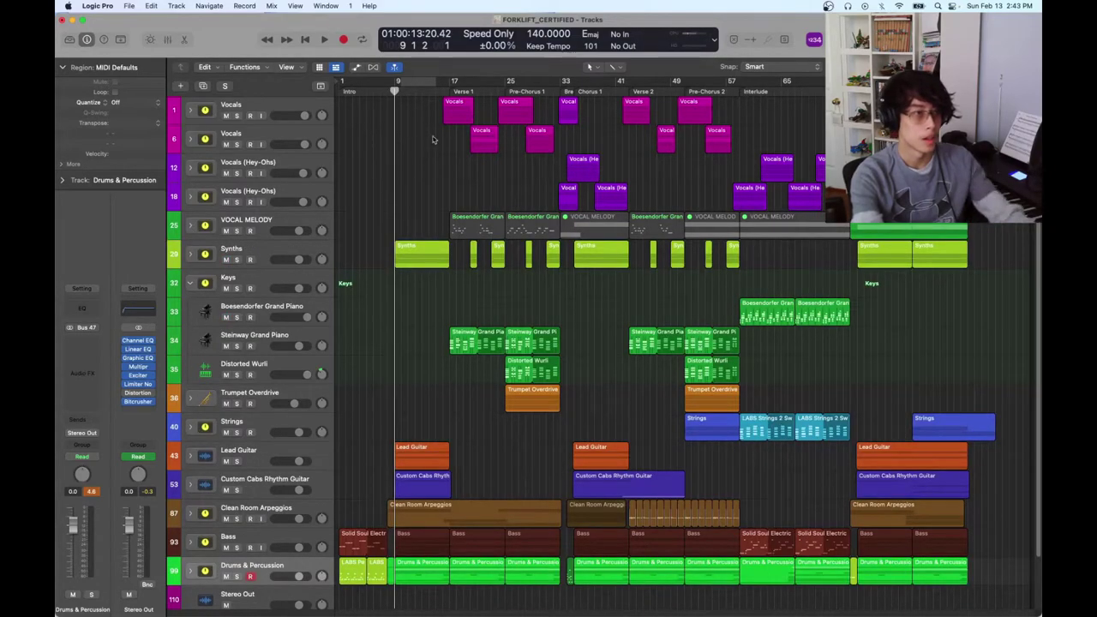
pyautogui.click(441, 92)
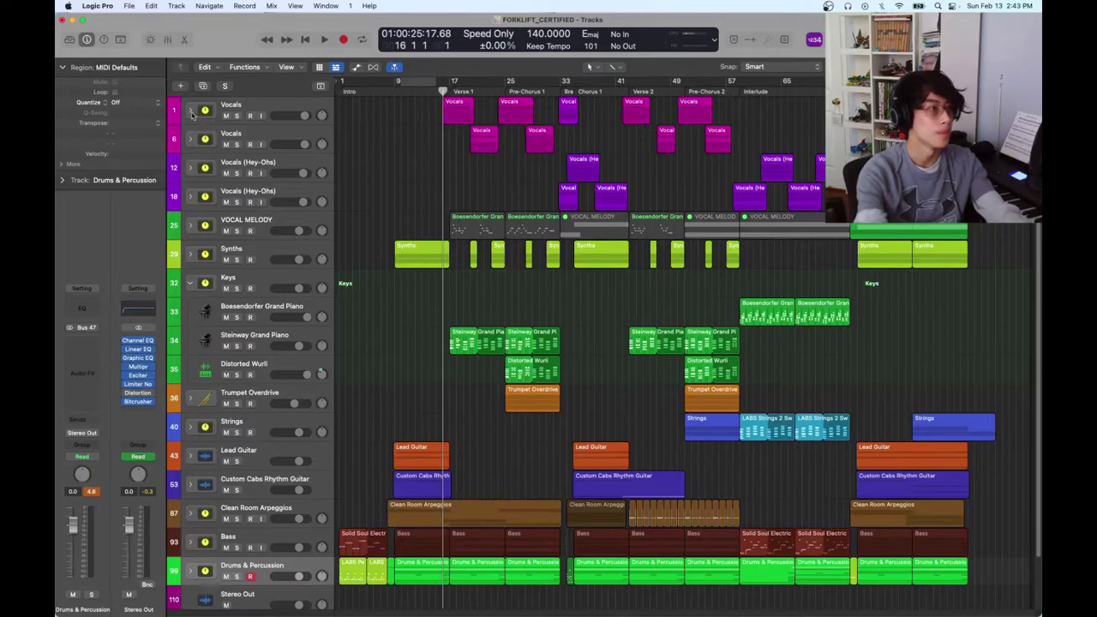
pyautogui.click(190, 110)
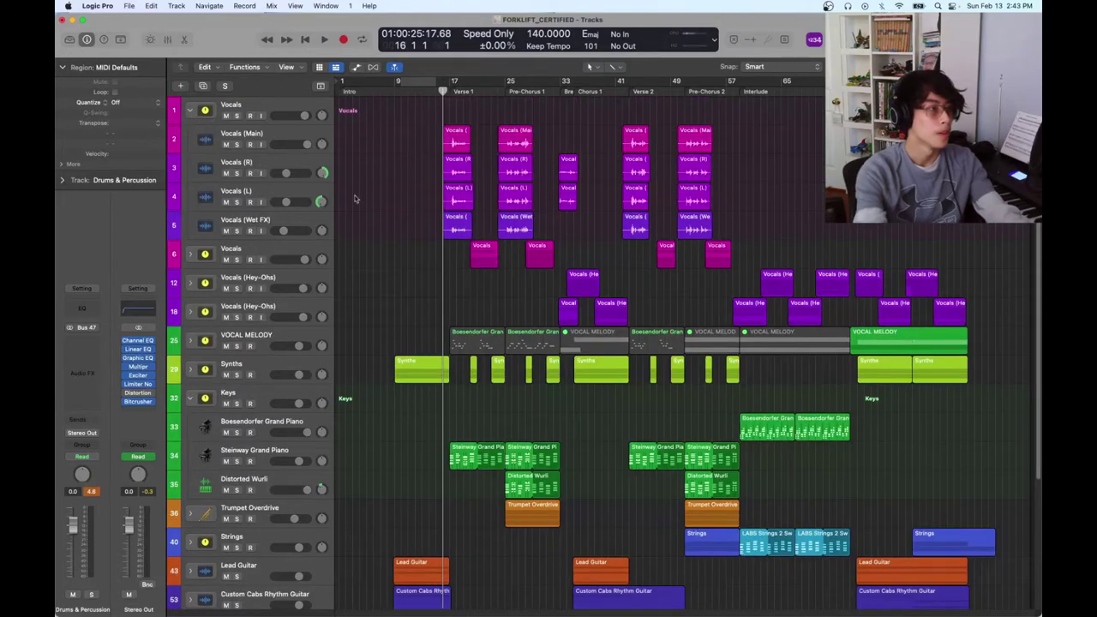
pyautogui.click(190, 312)
pyautogui.click(190, 282)
pyautogui.click(190, 254)
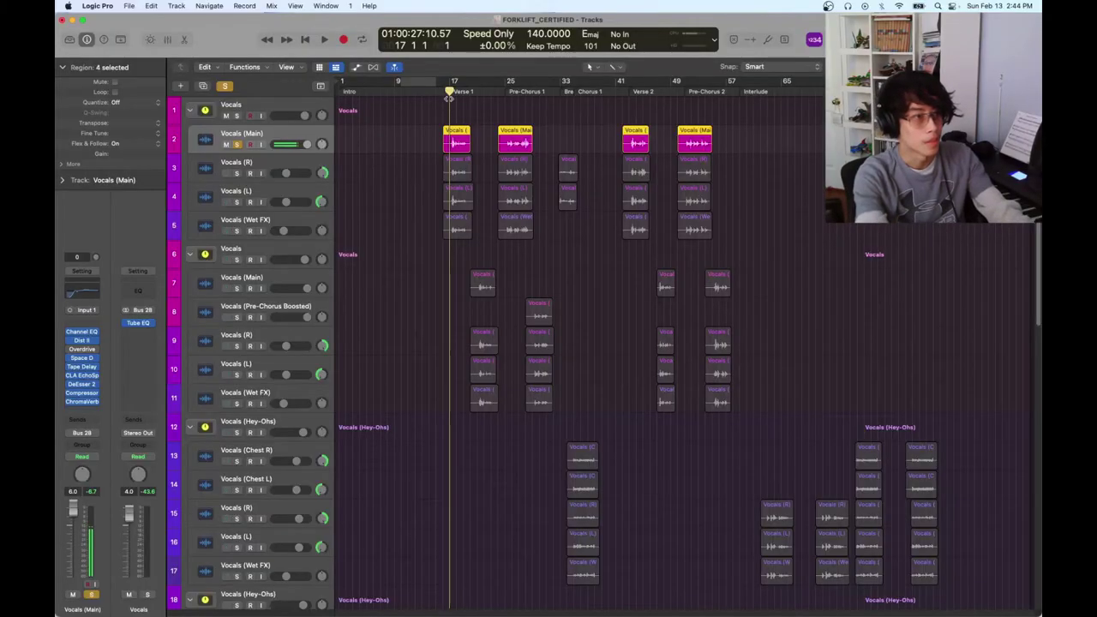
# Play the soloed Vocals (Main) from bar 17, also soloing the second Vocals stack's main track during playback
pyautogui.press('space')
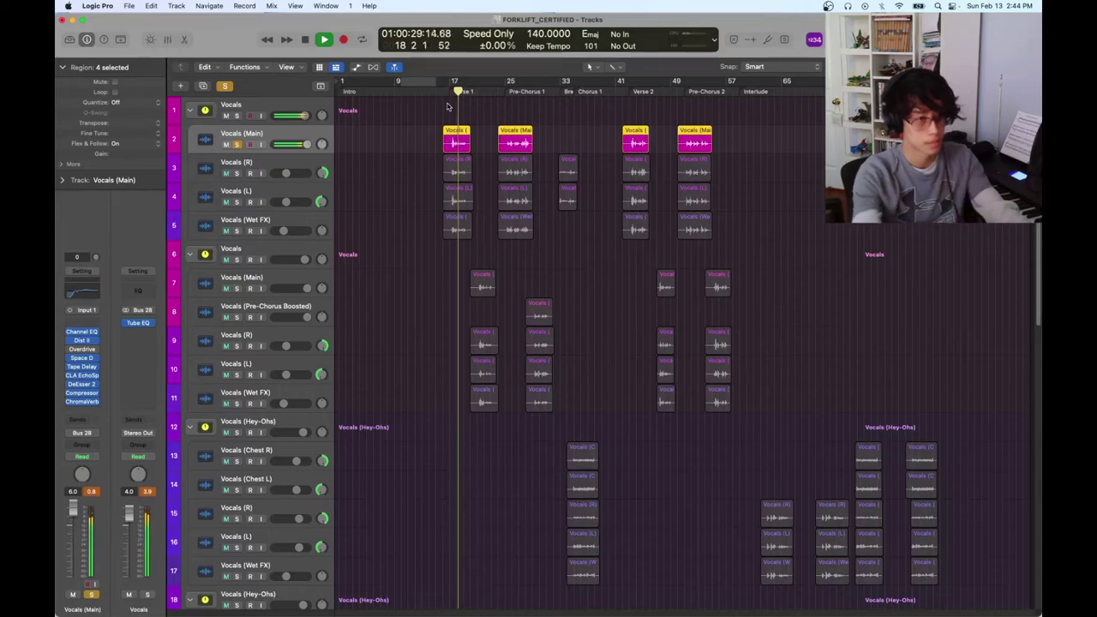
pyautogui.click(237, 288)
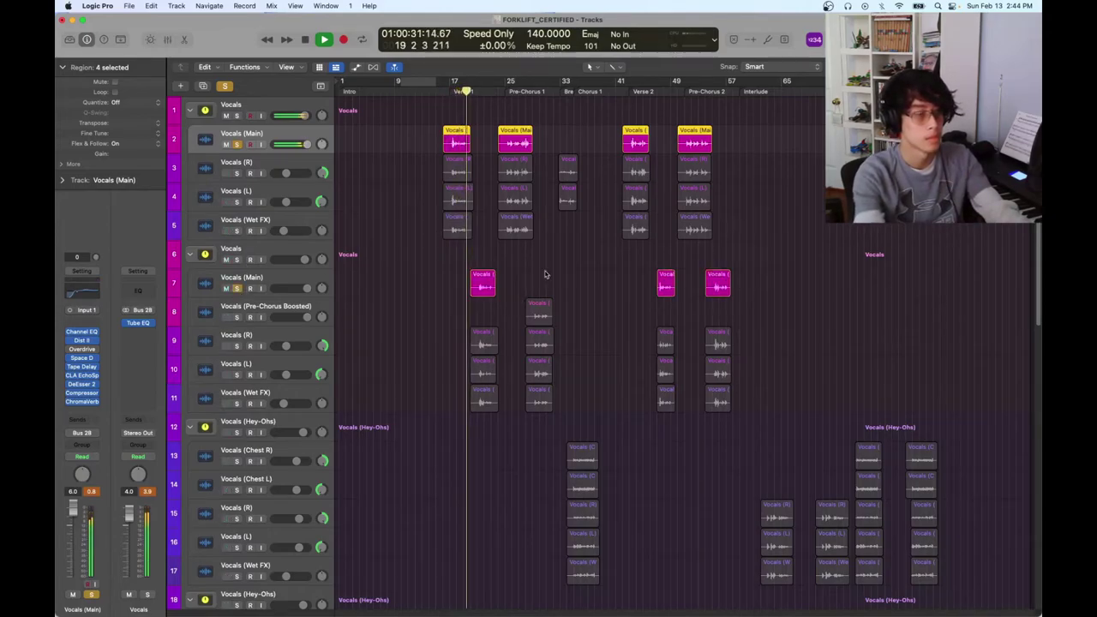
pyautogui.click(572, 292)
pyautogui.scroll(-5, 572, 291)
pyautogui.scroll(5, 572, 291)
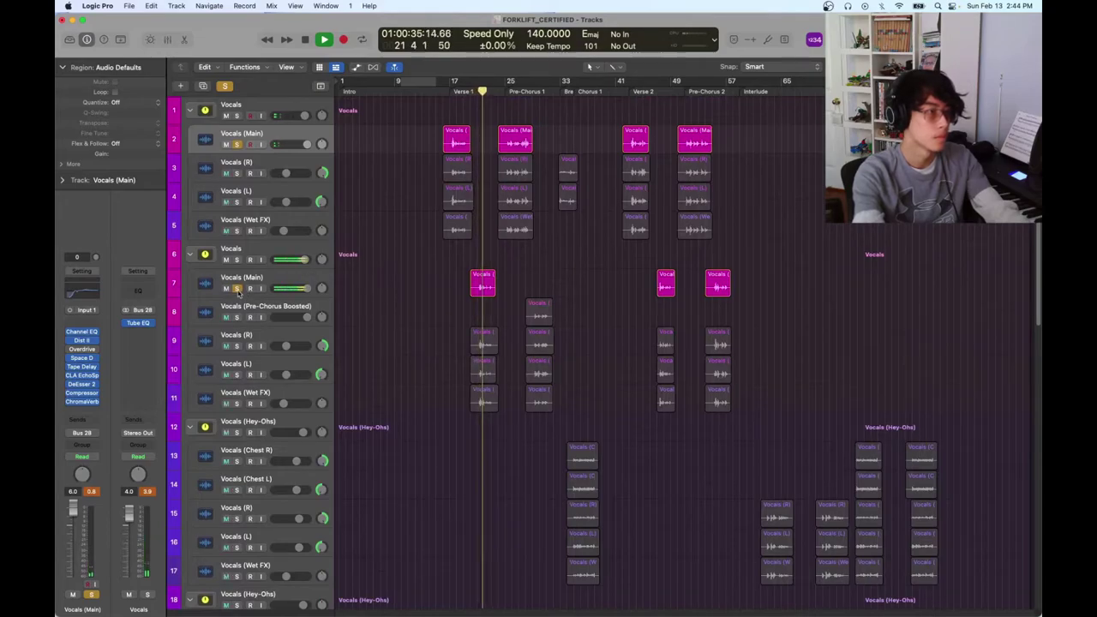
pyautogui.press('space')
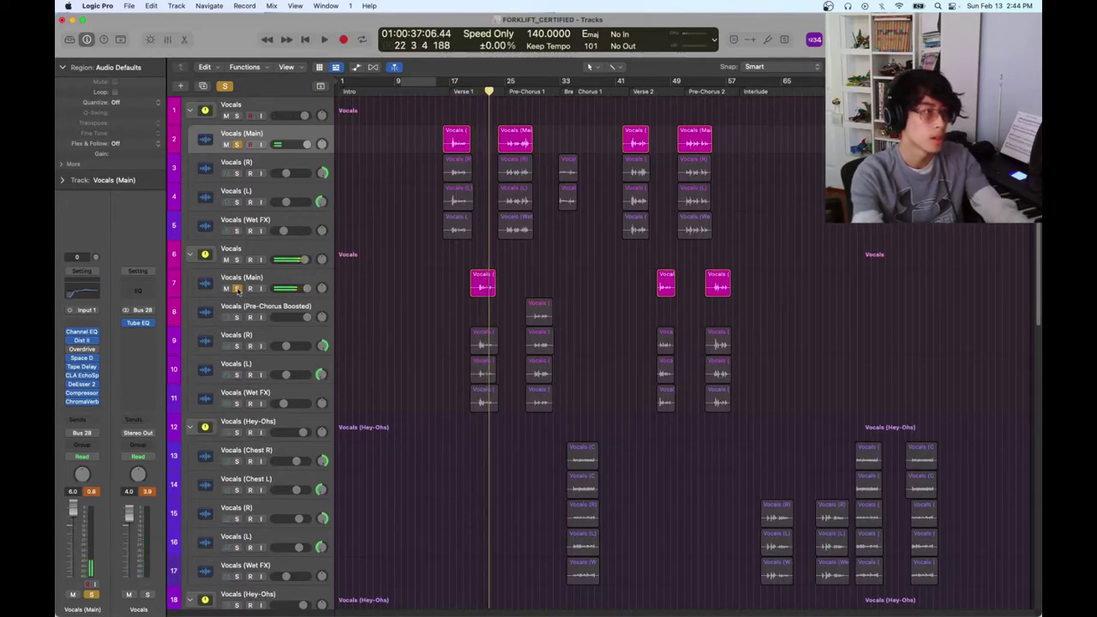
# Unsolo the second stack's Vocals (Main) and return the playhead to bar 17 with the first Vocals (Main) track selected
pyautogui.click(238, 289)
pyautogui.click(304, 123)
pyautogui.click(450, 87)
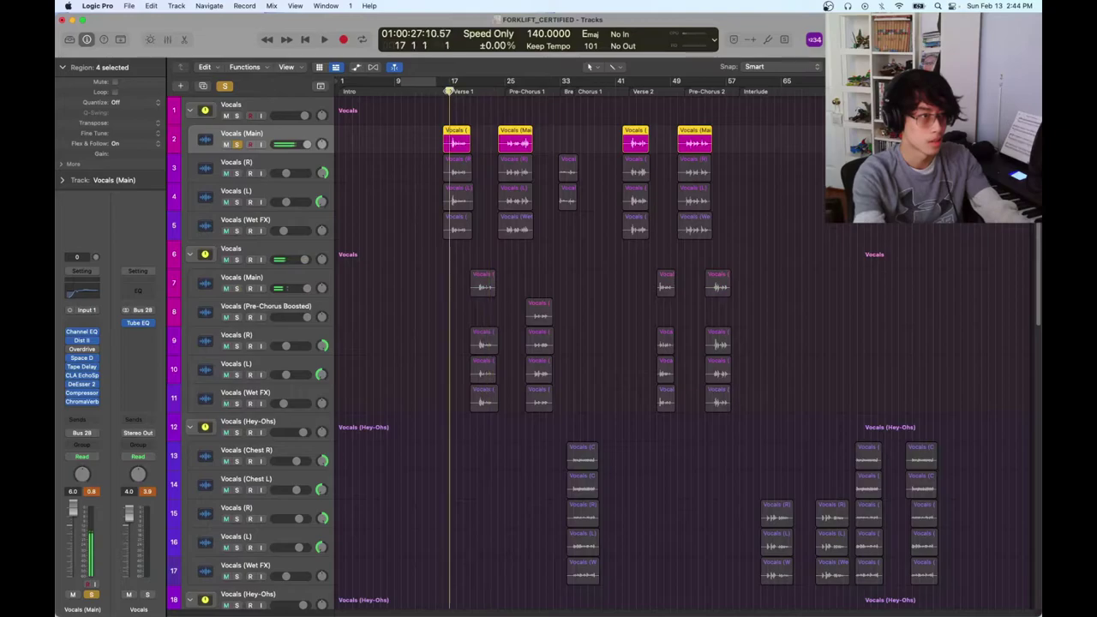
# Inspect the Channel EQ and Distortion II settings on the first Vocals (Main) track, closing each plug-in when done
pyautogui.click(82, 332)
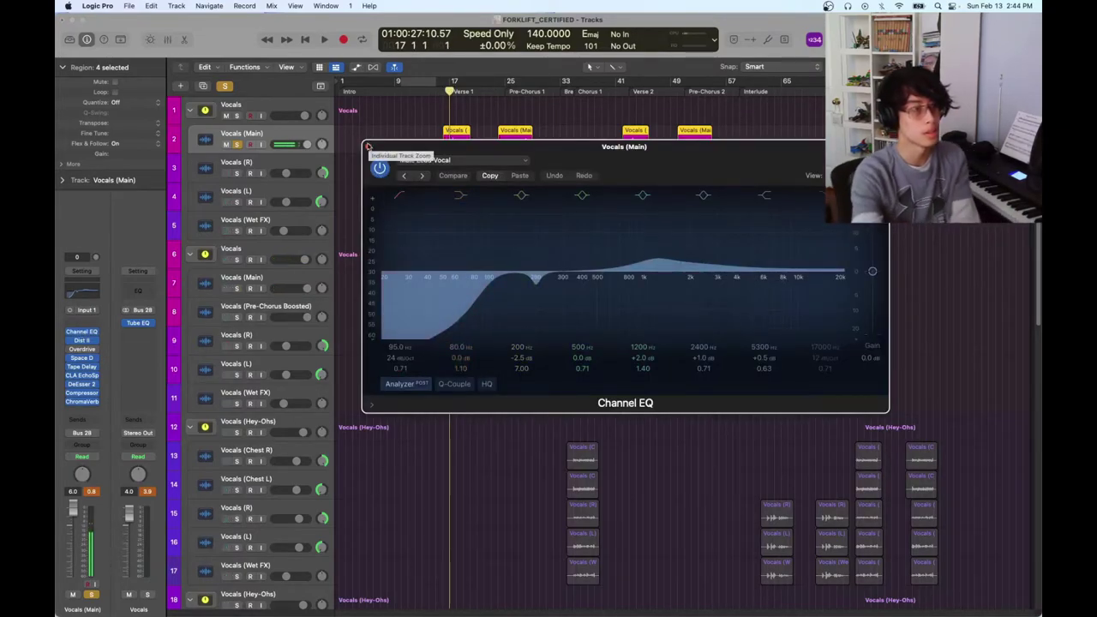
pyautogui.click(368, 147)
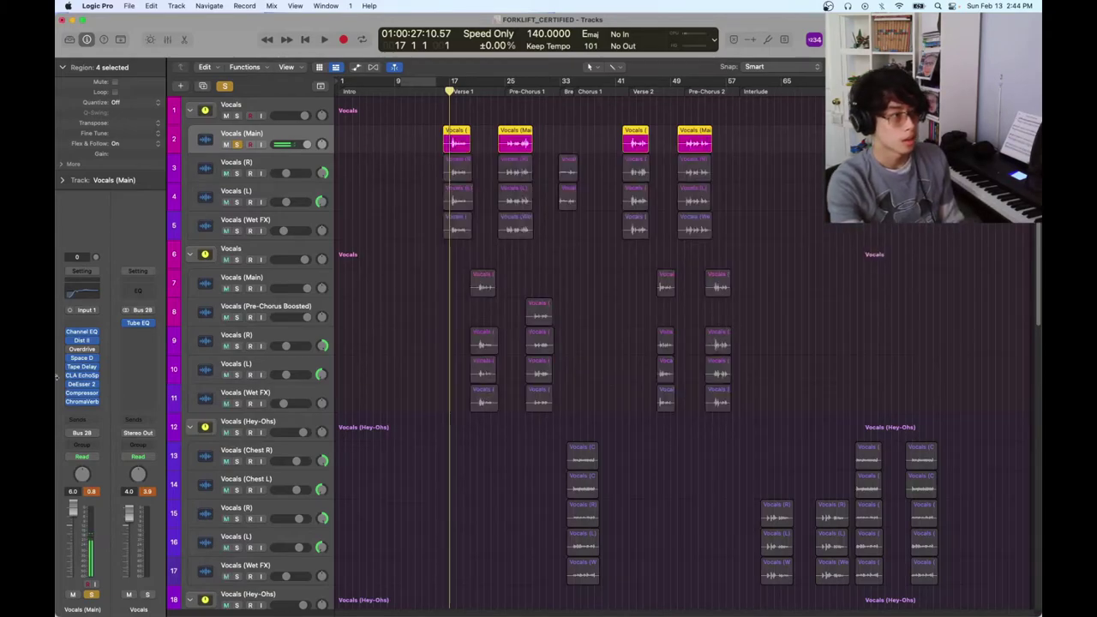
pyautogui.click(82, 340)
pyautogui.moveTo(411, 153); pyautogui.dragTo(647, 267)
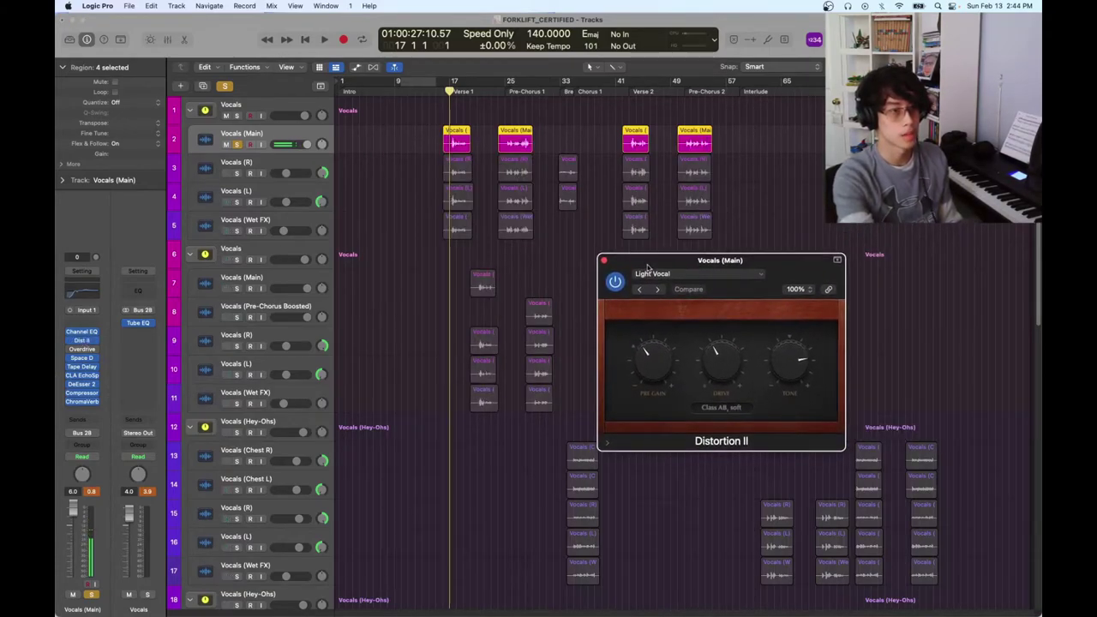
pyautogui.click(603, 261)
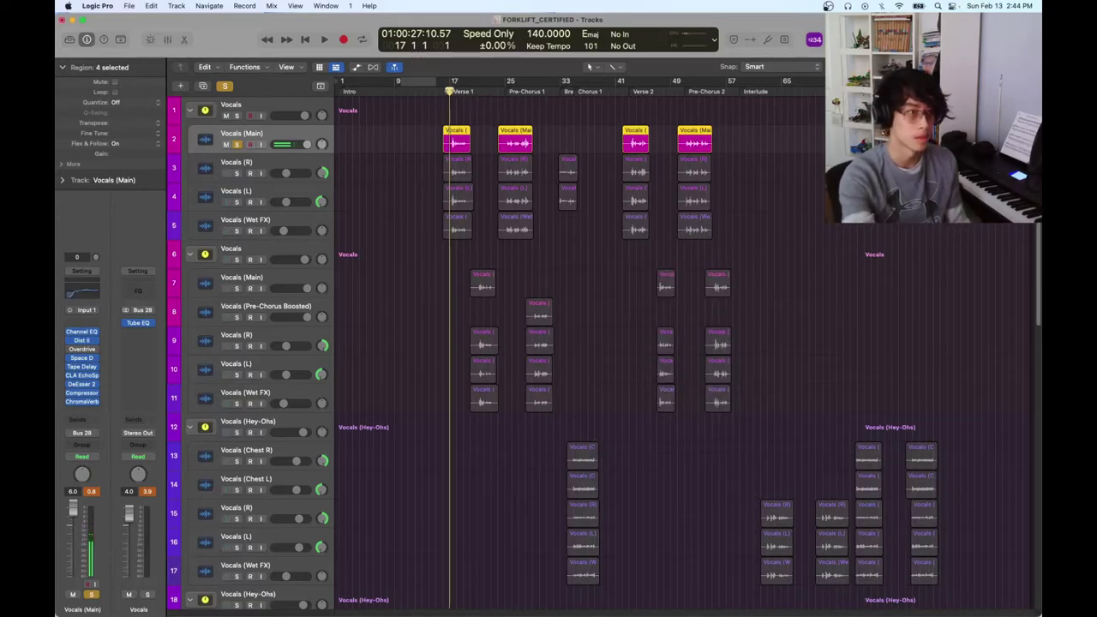
# Inspect the Space Designer reverb and Tape Delay settings on the Vocals (Main) track, closing each plug-in when done
pyautogui.click(84, 358)
pyautogui.moveTo(613, 153); pyautogui.dragTo(662, 157)
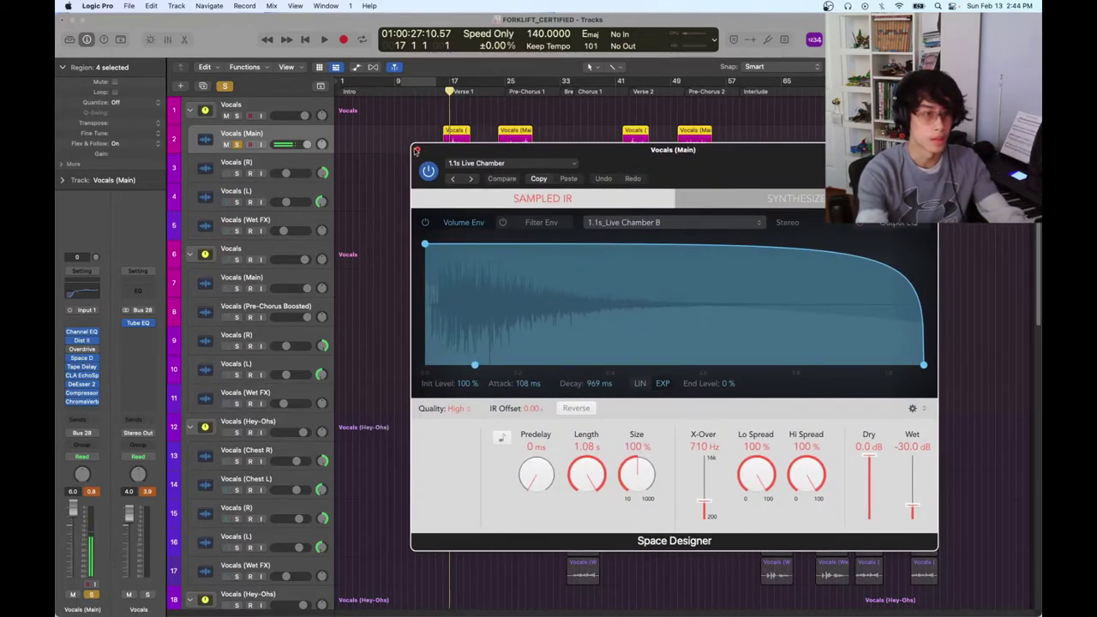
pyautogui.click(417, 150)
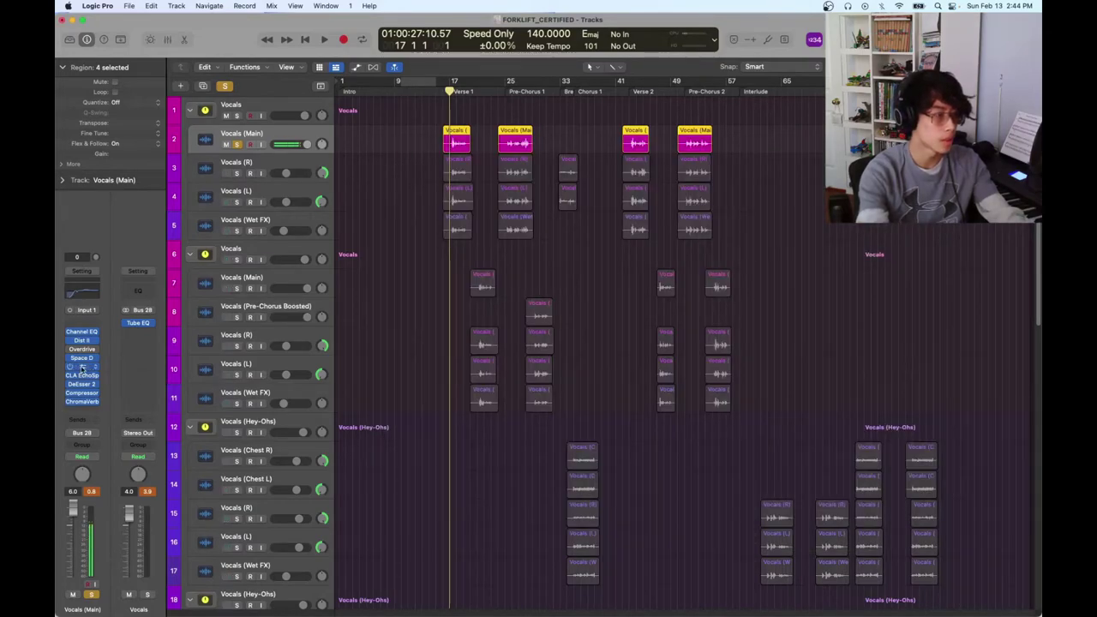
pyautogui.click(82, 367)
pyautogui.click(368, 147)
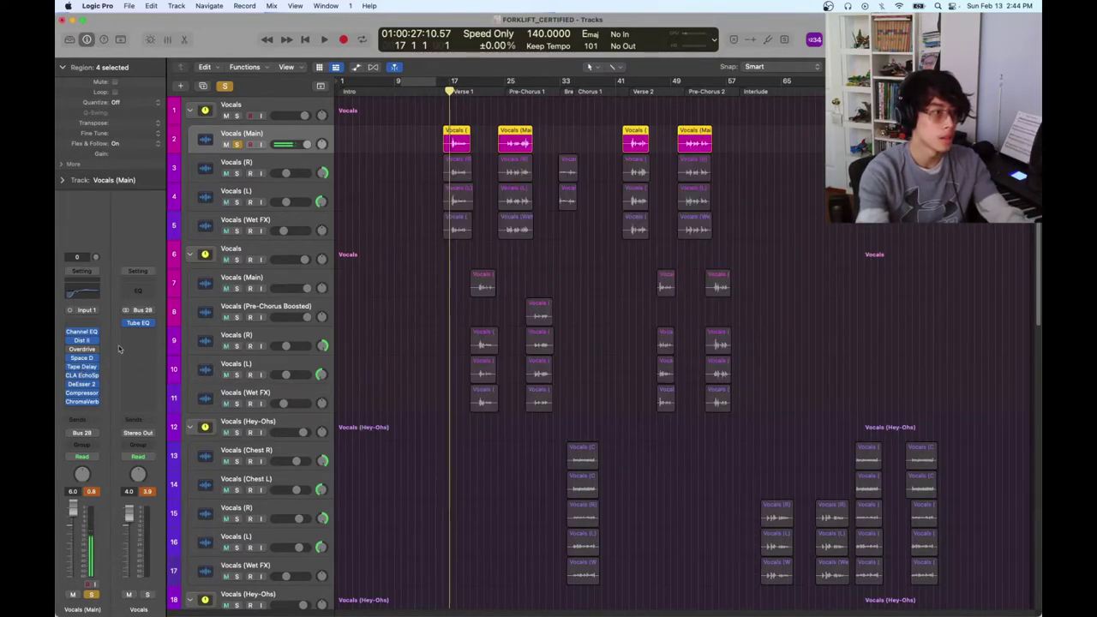
# Inspect the CLA EchoSphere and DeEsser 2 settings on the first Vocals (Main) track, closing each plug-in when done
pyautogui.click(83, 375)
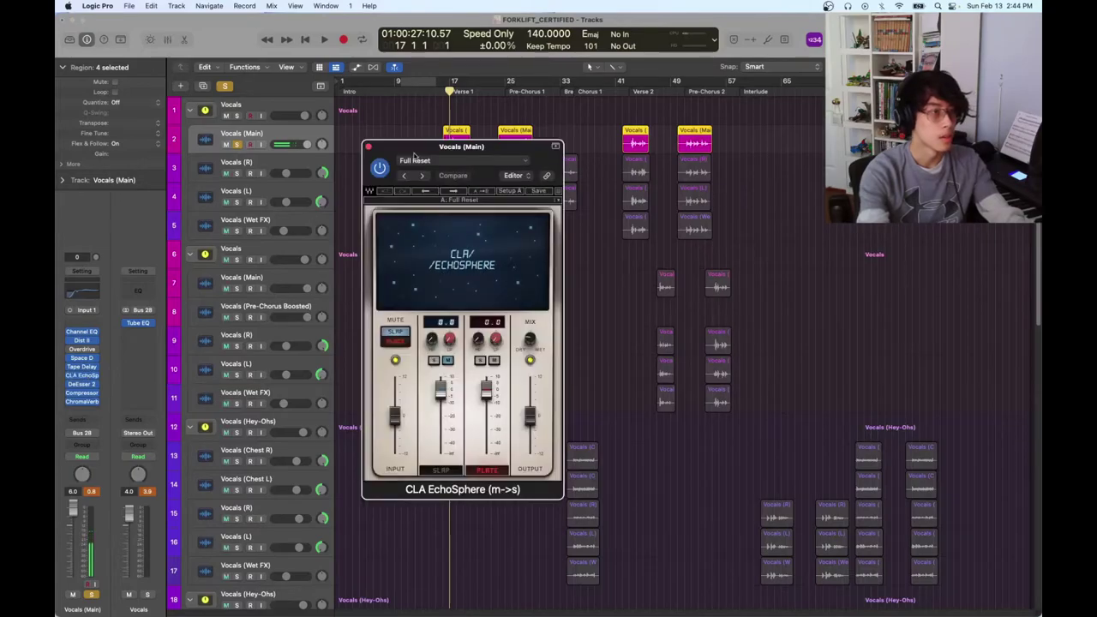
pyautogui.moveTo(413, 152); pyautogui.dragTo(801, 177)
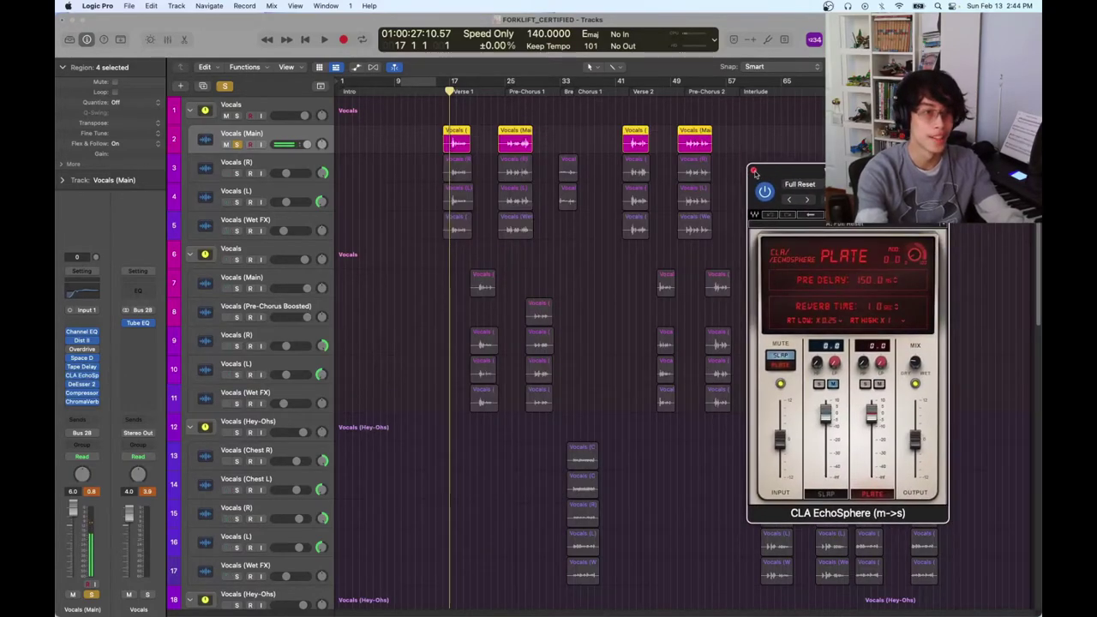
pyautogui.click(753, 170)
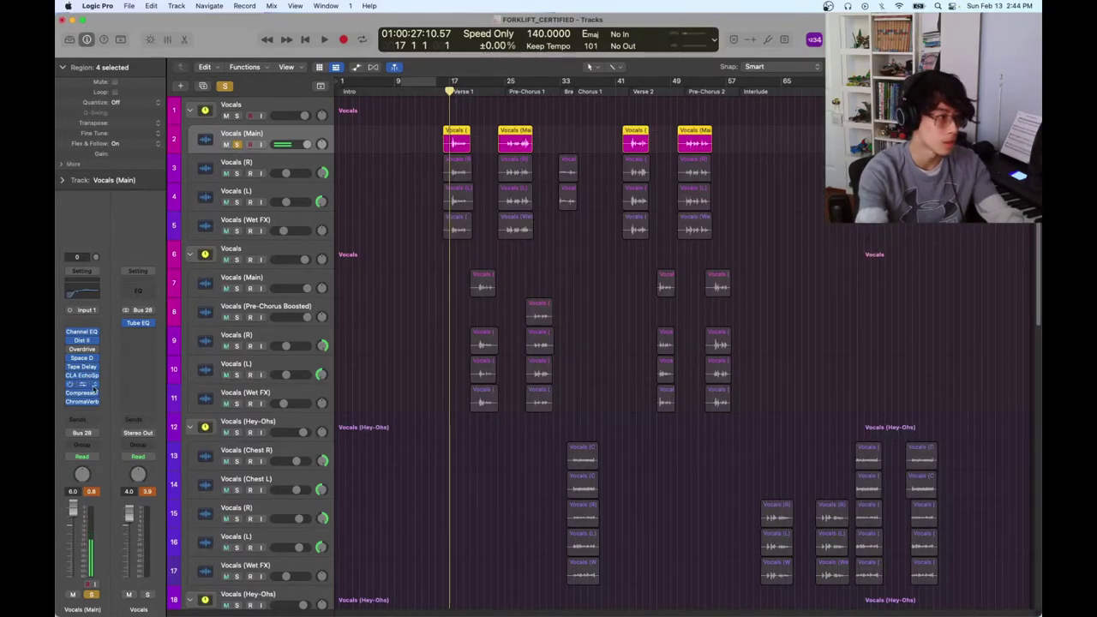
pyautogui.click(82, 383)
pyautogui.moveTo(456, 149); pyautogui.dragTo(725, 267)
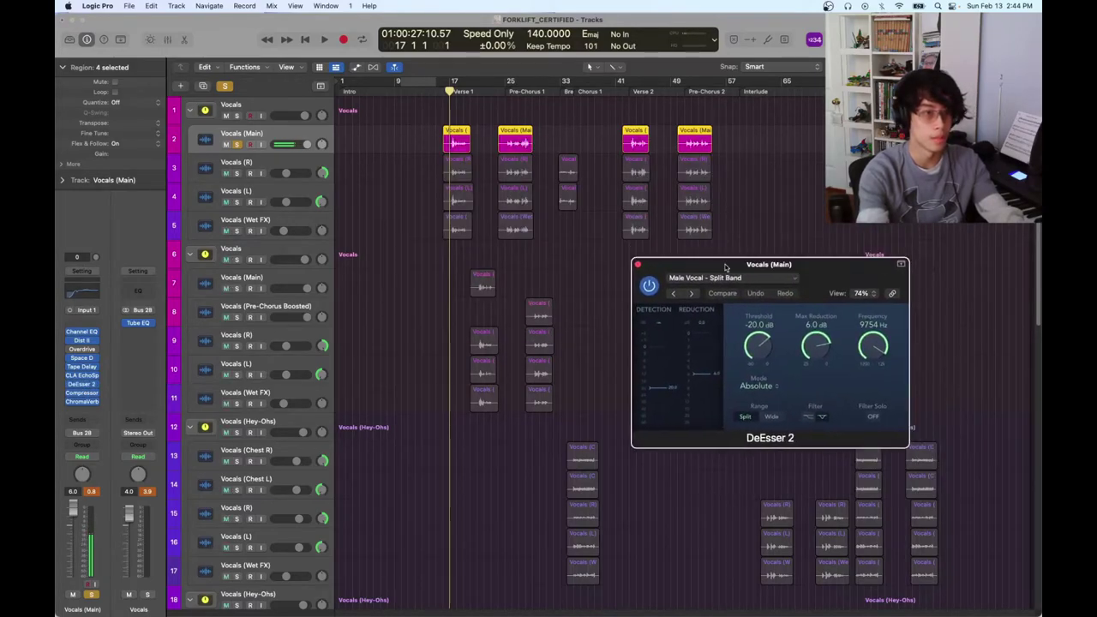
pyautogui.click(638, 265)
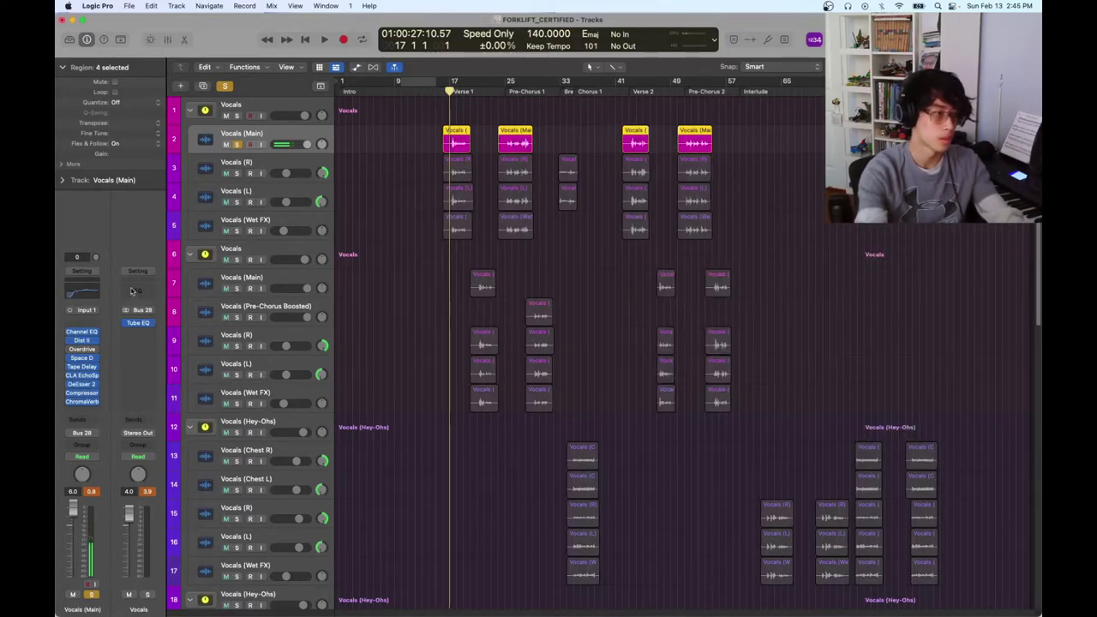
# Inspect the Compressor and ChromaVerb settings on the first Vocals (Main) track, closing each plug-in when done
pyautogui.click(83, 392)
pyautogui.moveTo(487, 161)
pyautogui.mouseDown()
pyautogui.moveTo(472, 173)
pyautogui.moveTo(485, 170)
pyautogui.mouseUp()
pyautogui.click(366, 156)
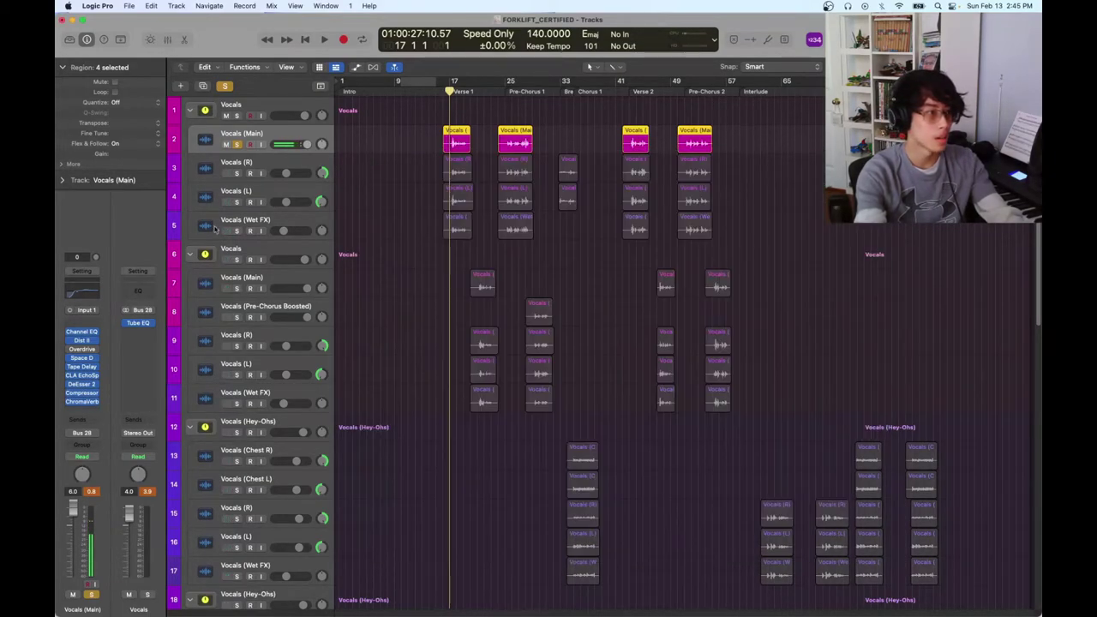
pyautogui.click(84, 401)
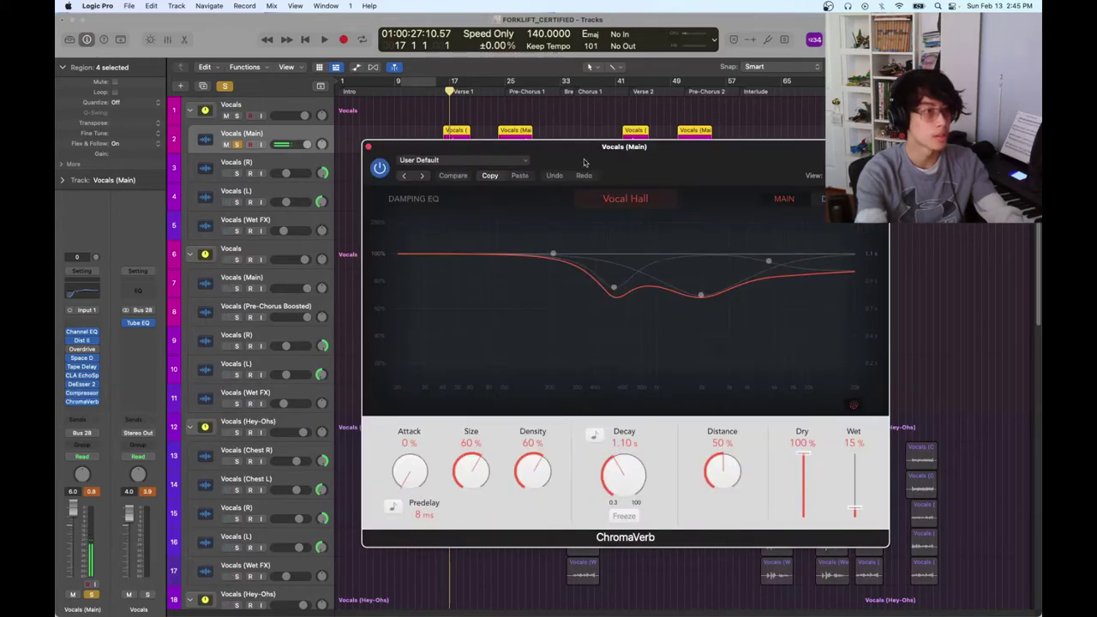
pyautogui.click(368, 147)
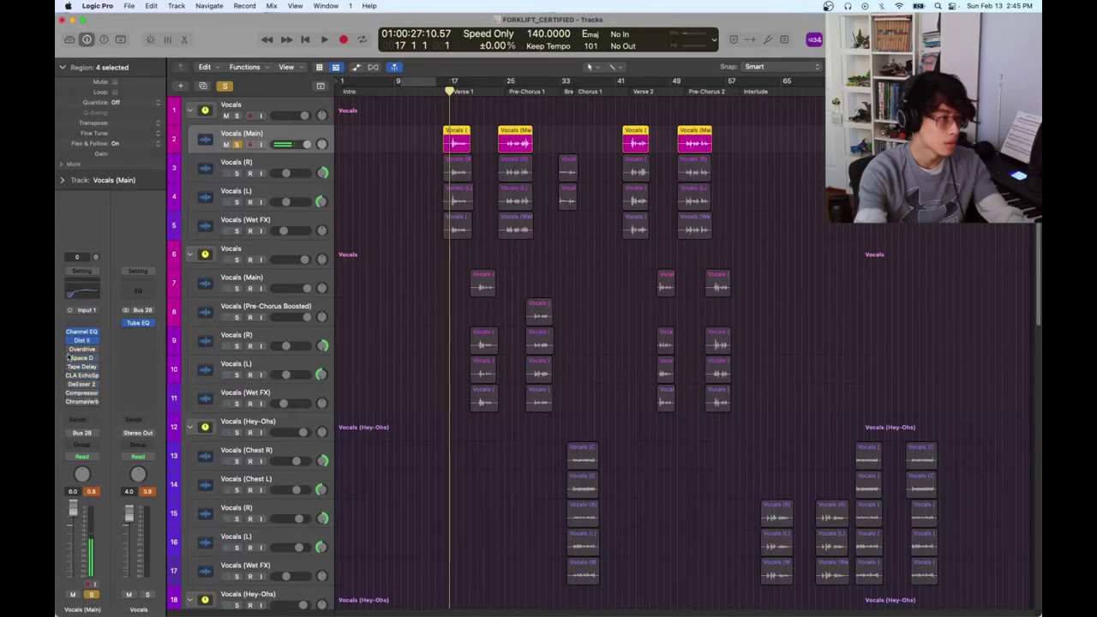
# Play the soloed Vocals (Main) from bar 17 with its plug-ins bypassed, re-enabling Compressor, DeEsser 2 and CLA EchoSphere before stopping
pyautogui.press('space')
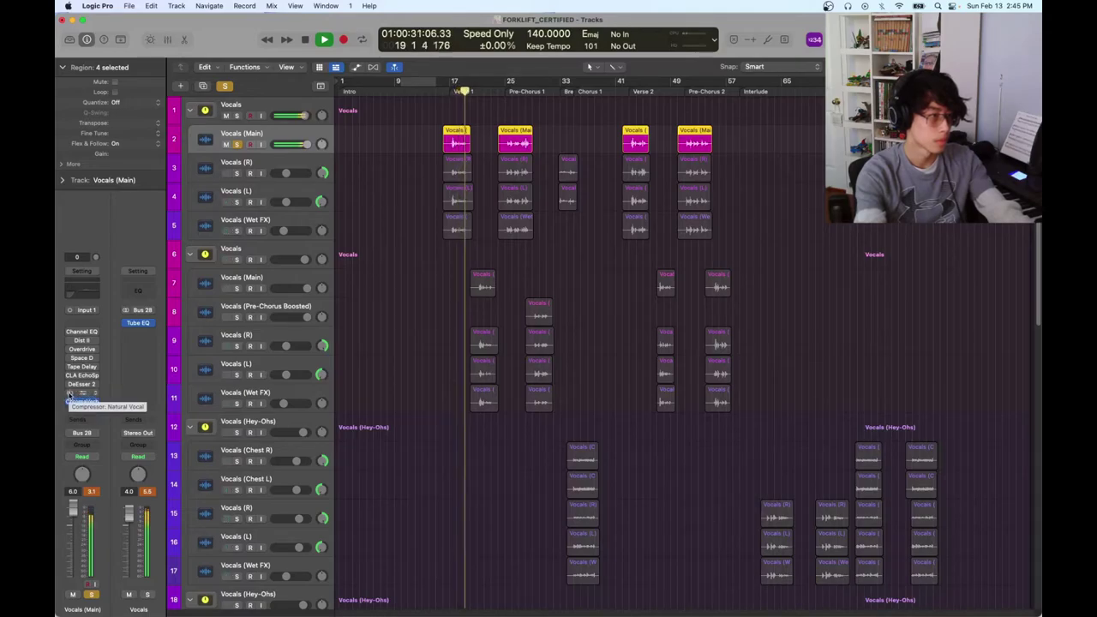
pyautogui.moveTo(70, 393)
pyautogui.mouseDown()
pyautogui.moveTo(71, 402)
pyautogui.moveTo(71, 374)
pyautogui.mouseUp()
pyautogui.press('space')
# Play the soloed Vocals (Main) around Pre-Chorus 1 while toggling its plug-ins, re-enabling every originally active one before stopping
pyautogui.click(506, 85)
pyautogui.press('space')
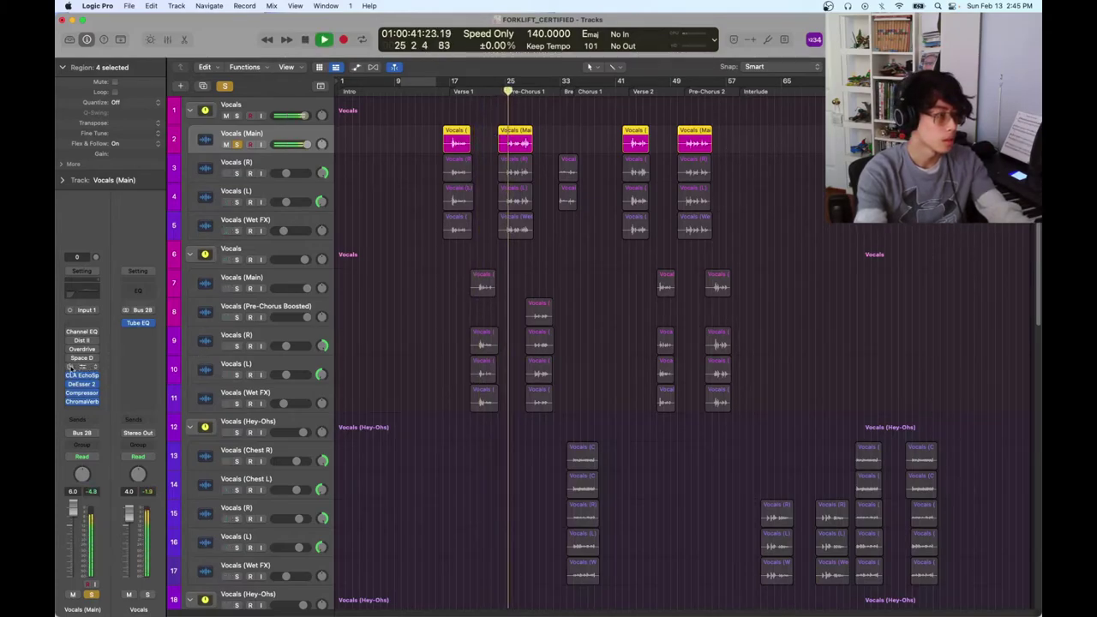
pyautogui.click(72, 377)
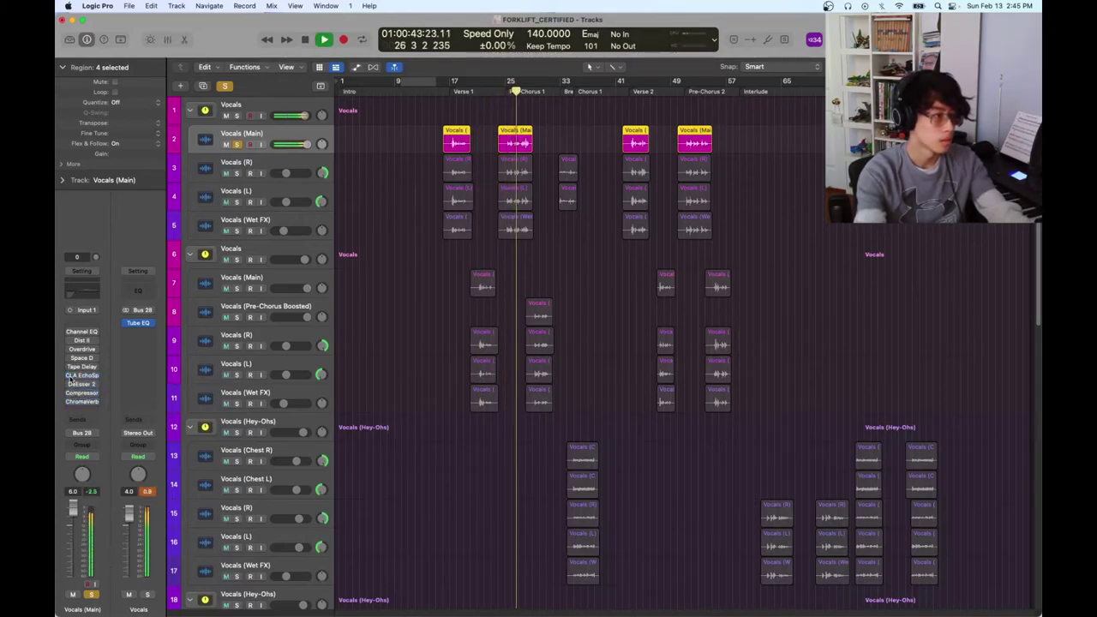
pyautogui.click(72, 401)
pyautogui.keyDown('super'); pyautogui.click(72, 358); pyautogui.keyUp('super')
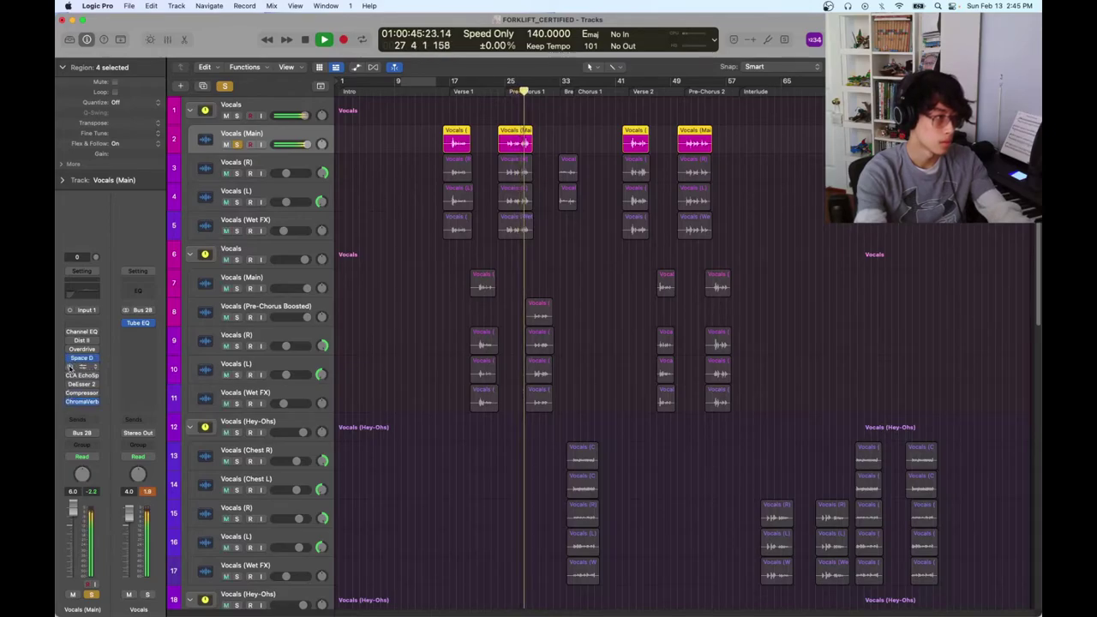
pyautogui.keyDown('shift'); pyautogui.click(70, 348); pyautogui.keyUp('shift')
pyautogui.keyDown('shift'); pyautogui.click(82, 331); pyautogui.keyUp('shift')
pyautogui.press('space')
# Play the soloed Vocals (Main) from bar 17 with its full plug-in chain active, and unsolo it after stopping
pyautogui.press('s')
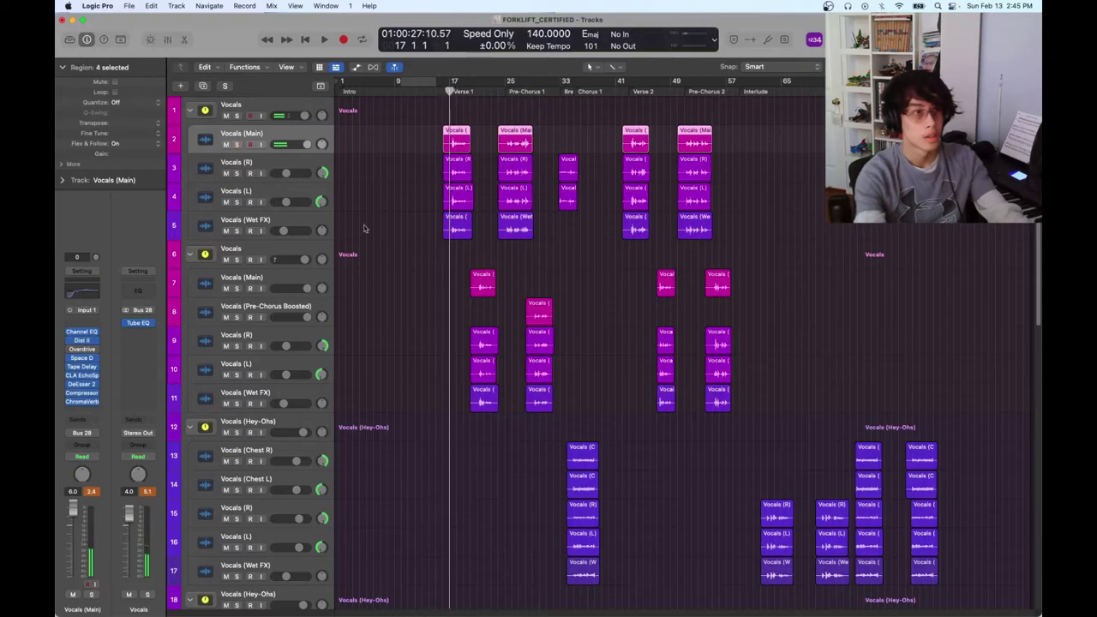
pyautogui.press('s')
pyautogui.press('space')
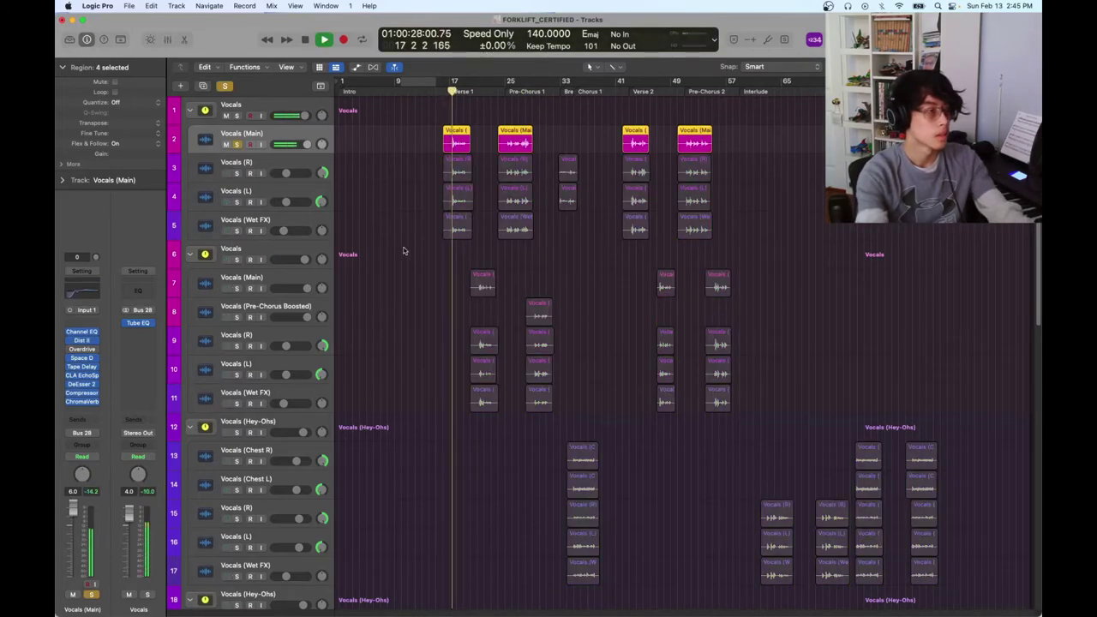
pyautogui.press('space')
pyautogui.press('s')
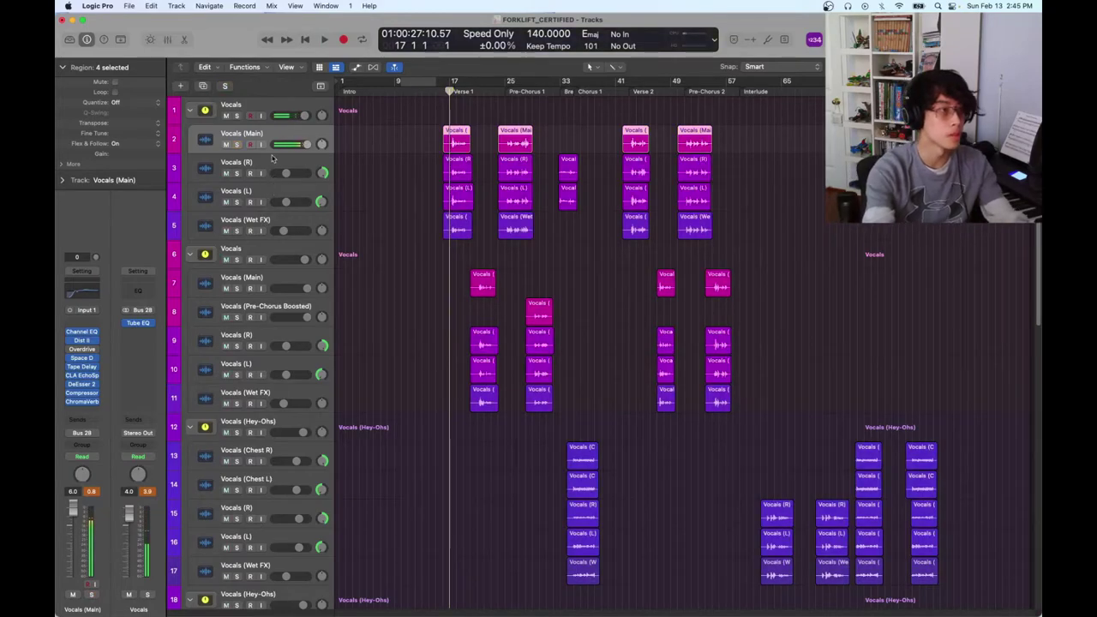
# Solo the first stack's Vocals (R) and Vocals (L) tracks and play them from bar 17
pyautogui.click(268, 179)
pyautogui.click(255, 186)
pyautogui.moveTo(237, 173); pyautogui.dragTo(239, 201)
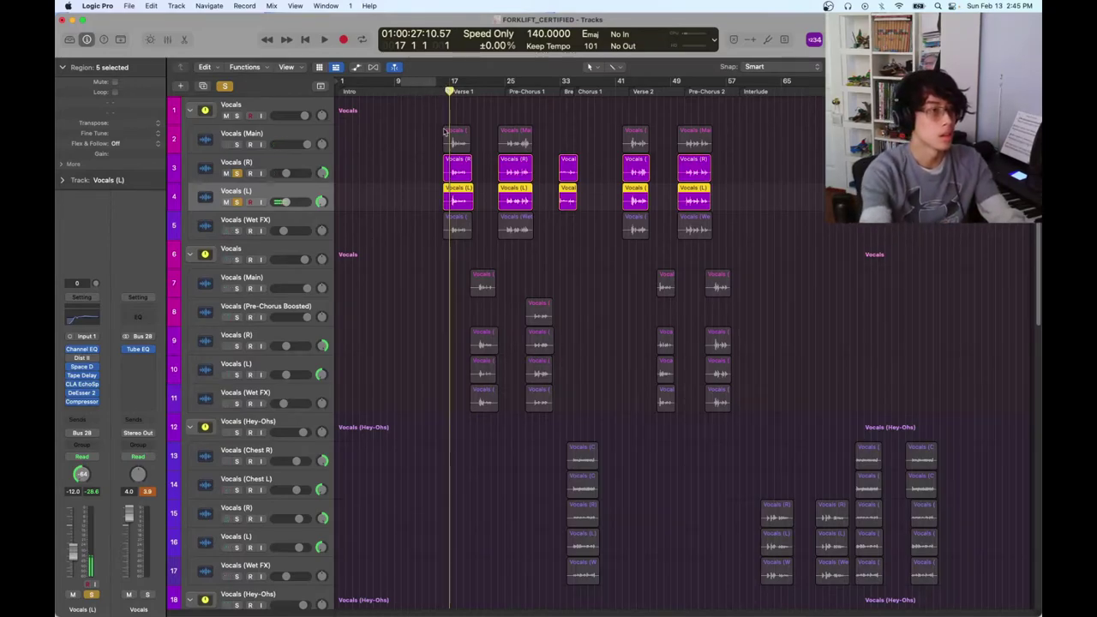
pyautogui.click(270, 166)
pyautogui.press('space')
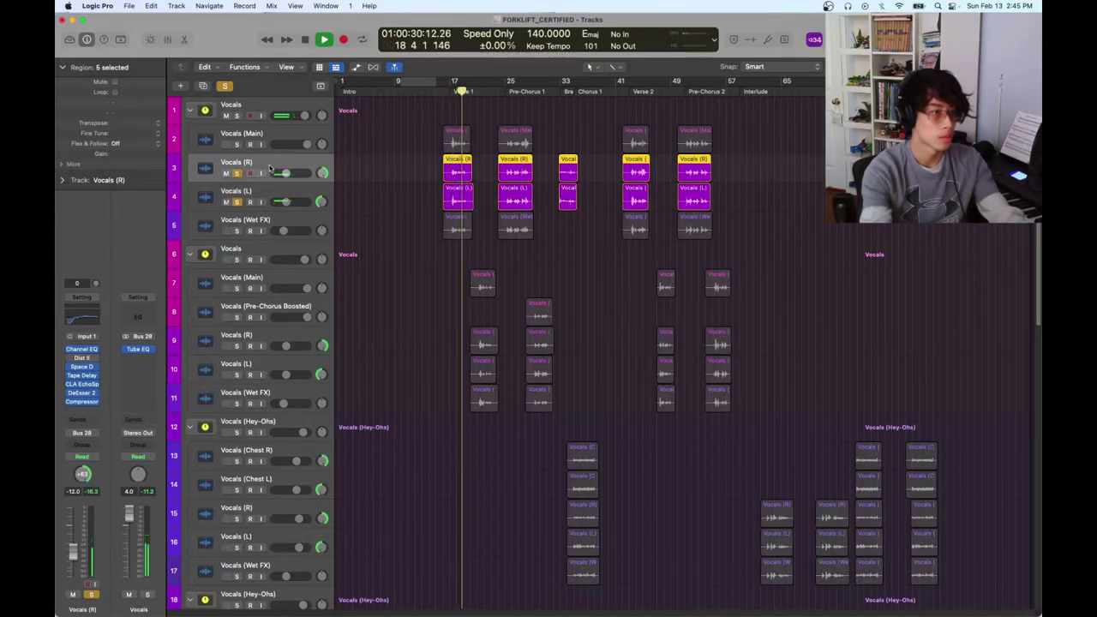
pyautogui.press('space')
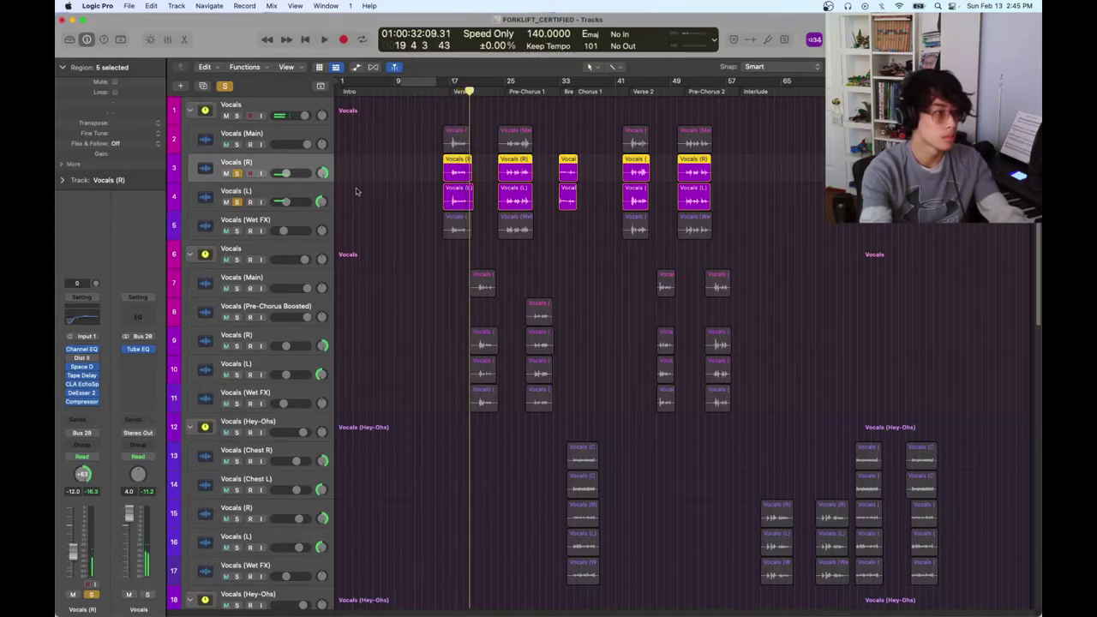
# Compare the channel strips of the first stack's Vocals (L), Vocals (Main) and Vocals (R) tracks
pyautogui.click(270, 198)
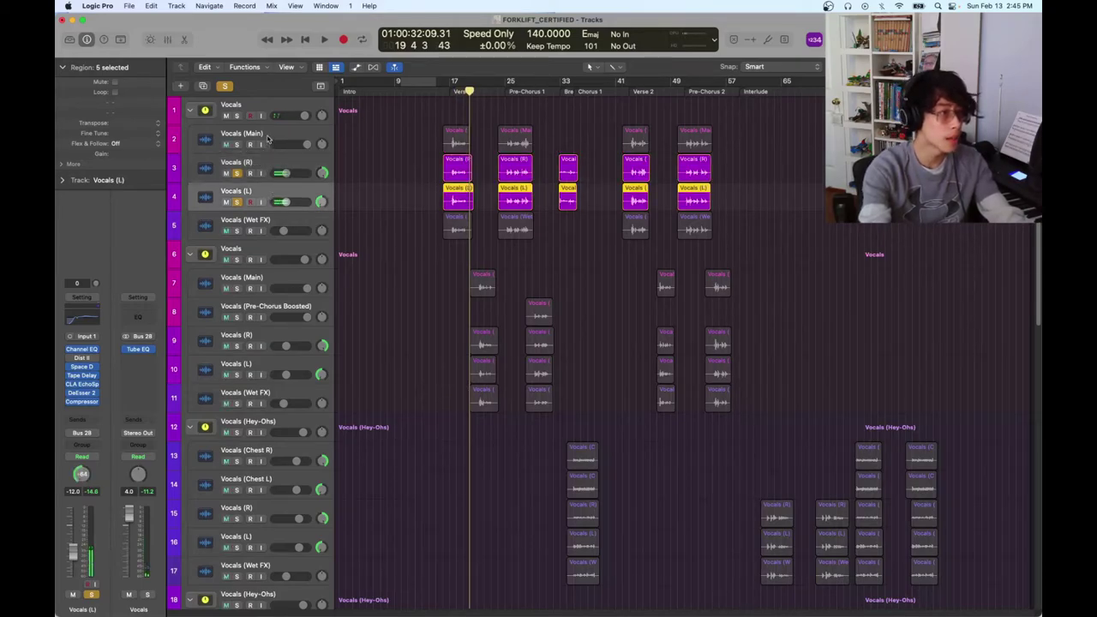
pyautogui.click(267, 139)
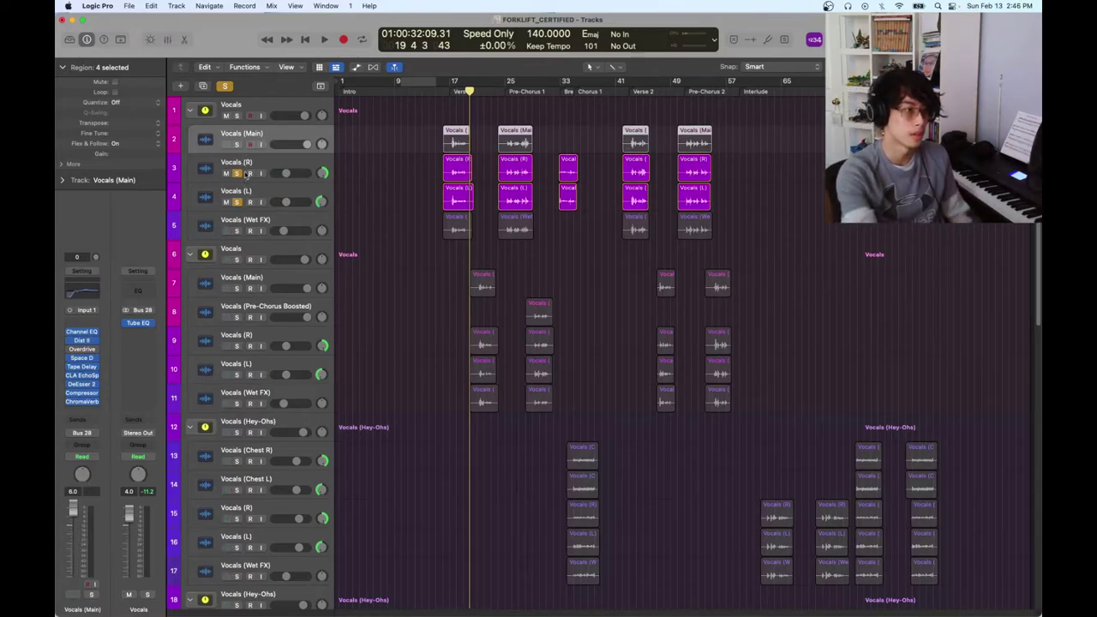
pyautogui.click(255, 166)
pyautogui.keyDown('shift'); pyautogui.click(274, 190); pyautogui.keyUp('shift')
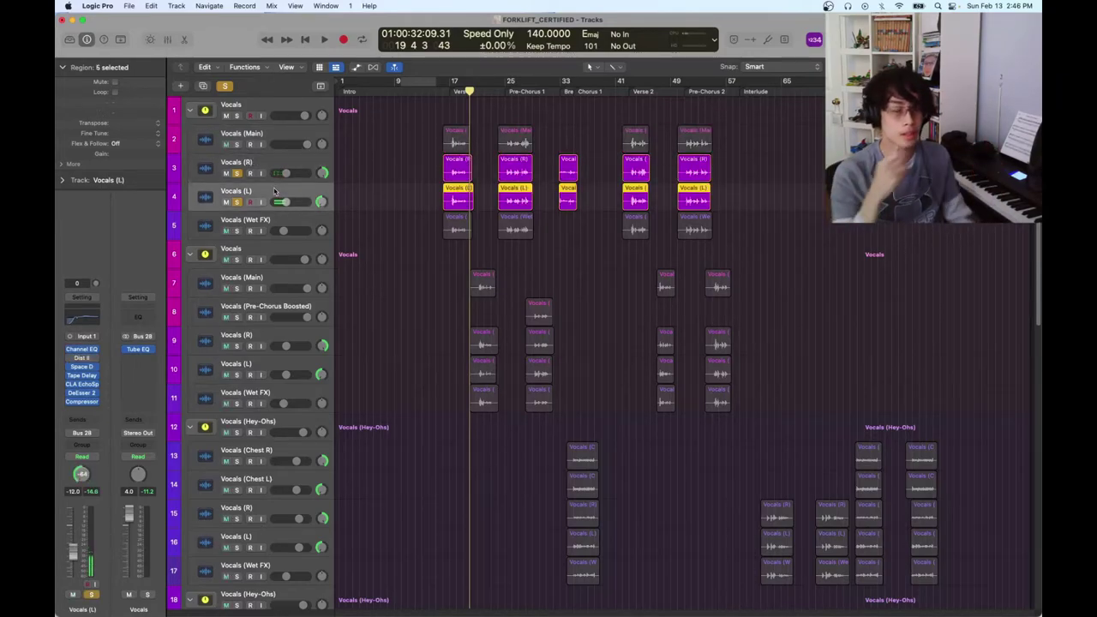
pyautogui.rightClick(274, 190)
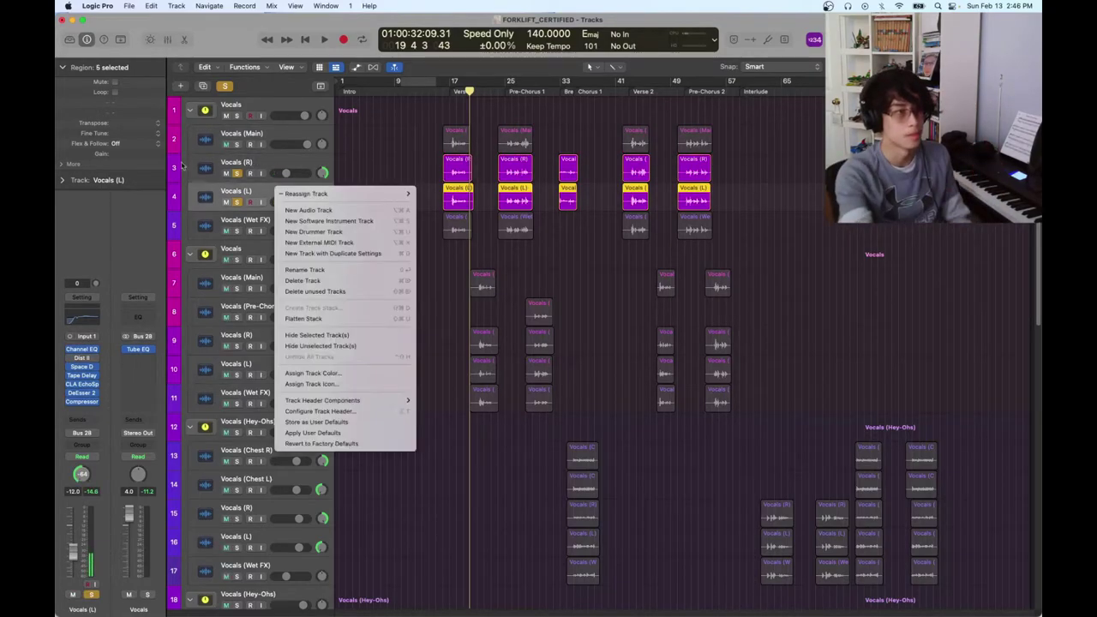
pyautogui.click(249, 174)
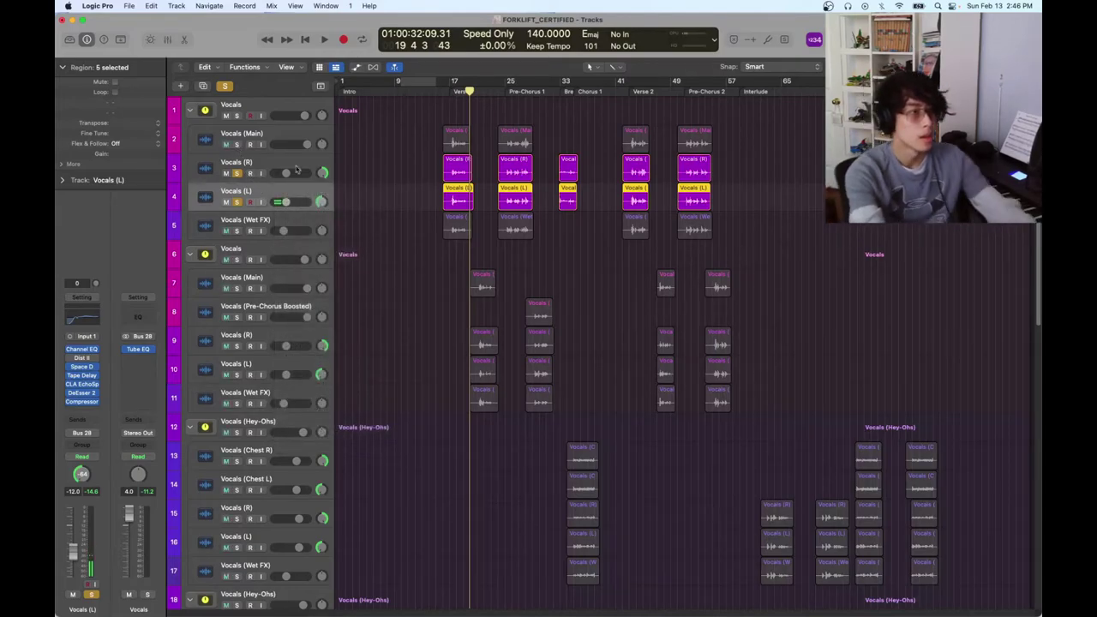
# Return the playhead to bar 17 and switch the solo from Vocals (R) and Vocals (L) to Vocals (Wet FX), selecting that track
pyautogui.moveTo(474, 100); pyautogui.dragTo(449, 91)
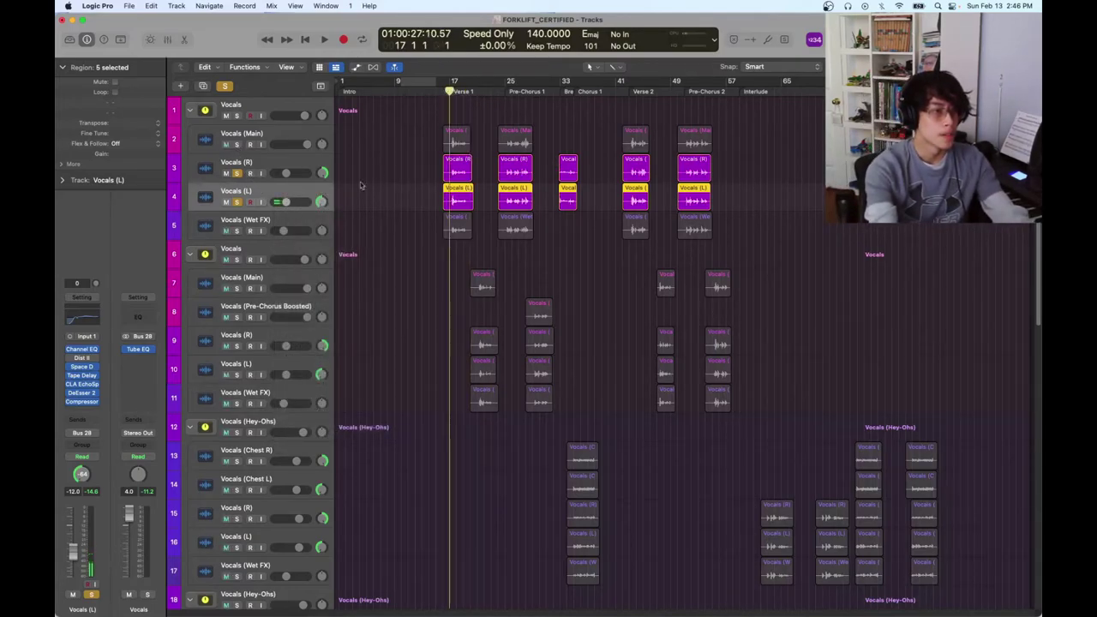
pyautogui.click(236, 231)
pyautogui.click(237, 201)
pyautogui.click(238, 173)
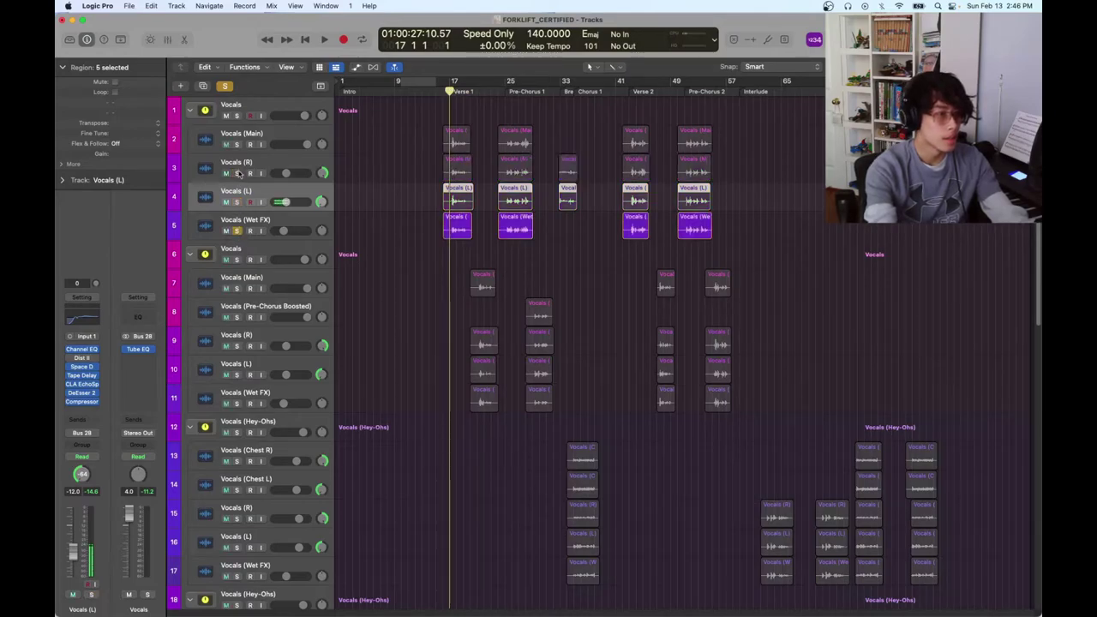
pyautogui.click(269, 225)
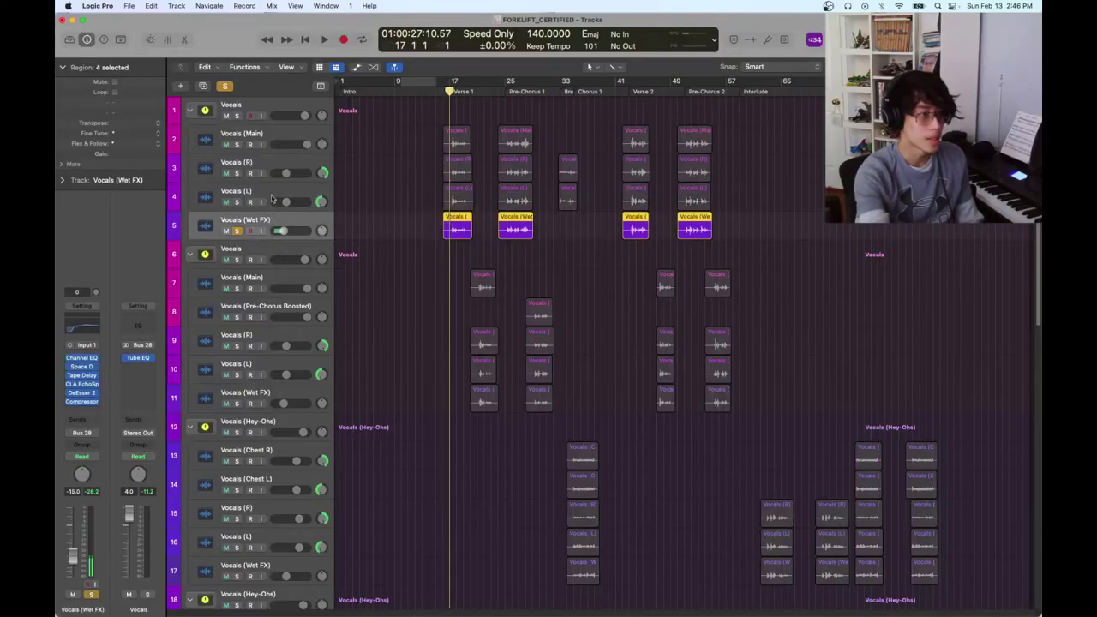
pyautogui.click(269, 219)
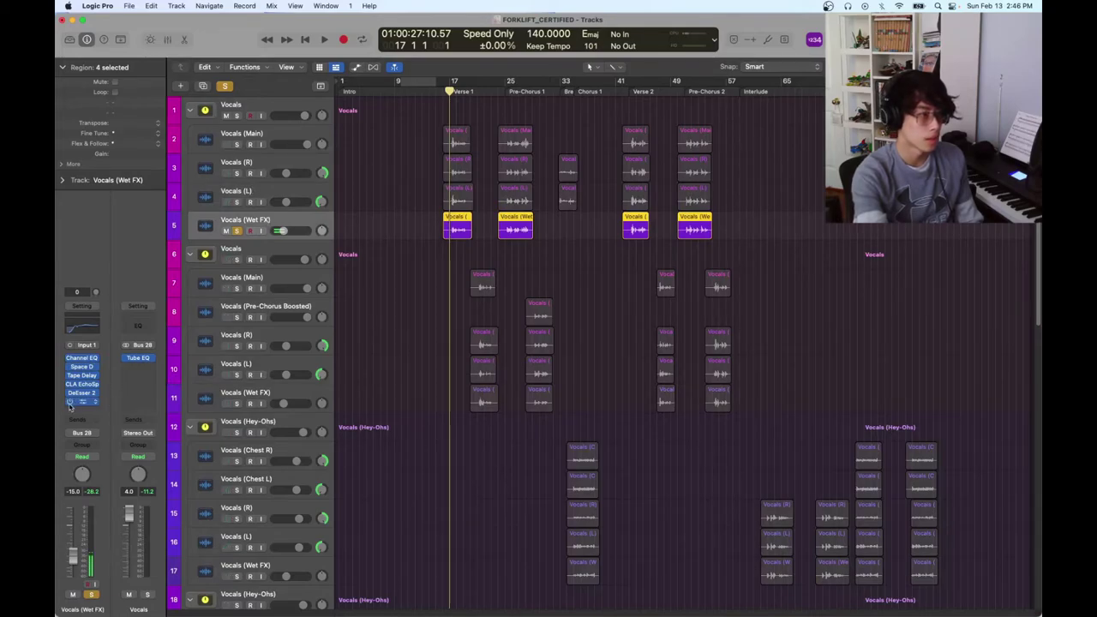
# Inspect the Tape Delay, CLA EchoSphere and Space Designer settings on the Vocals (Wet FX) track, leaving all plug-in windows closed
pyautogui.click(81, 375)
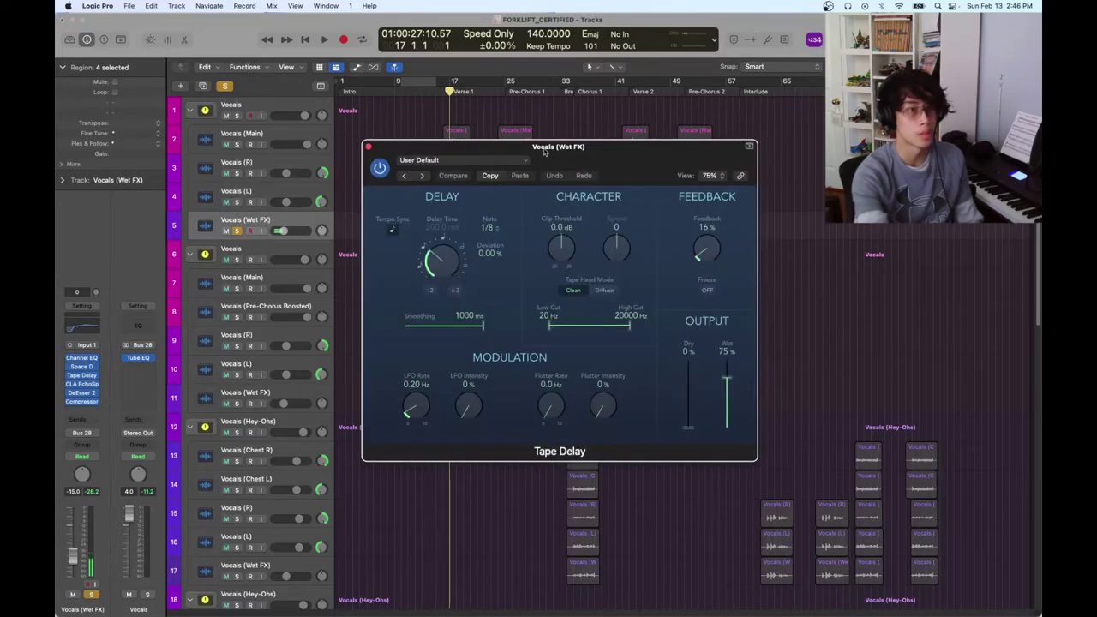
pyautogui.moveTo(545, 152); pyautogui.dragTo(664, 175)
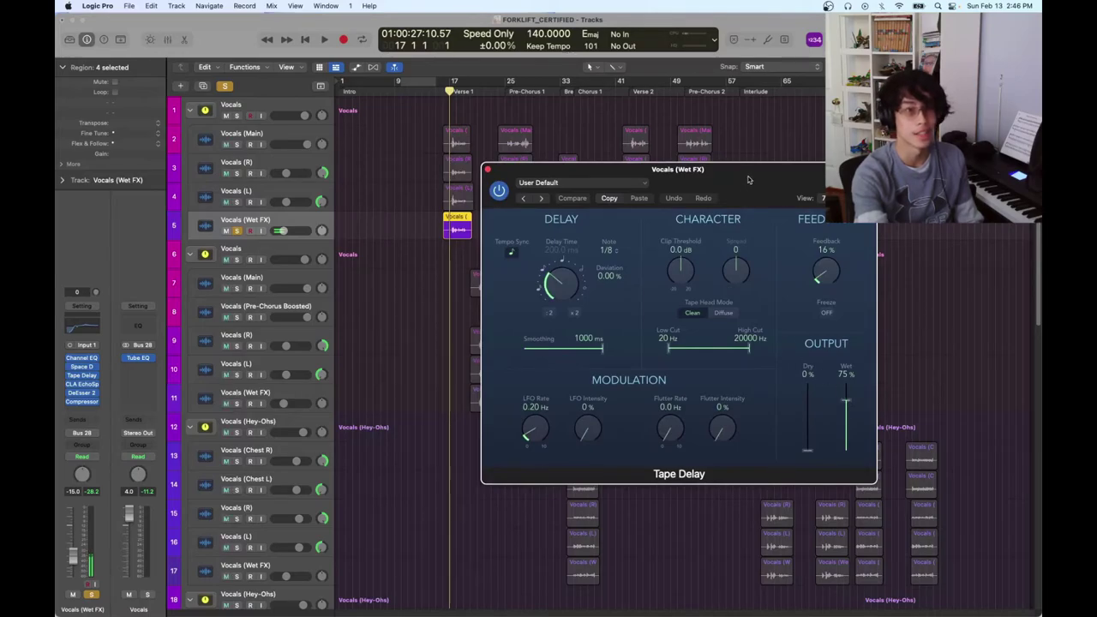
pyautogui.moveTo(747, 180); pyautogui.dragTo(867, 99)
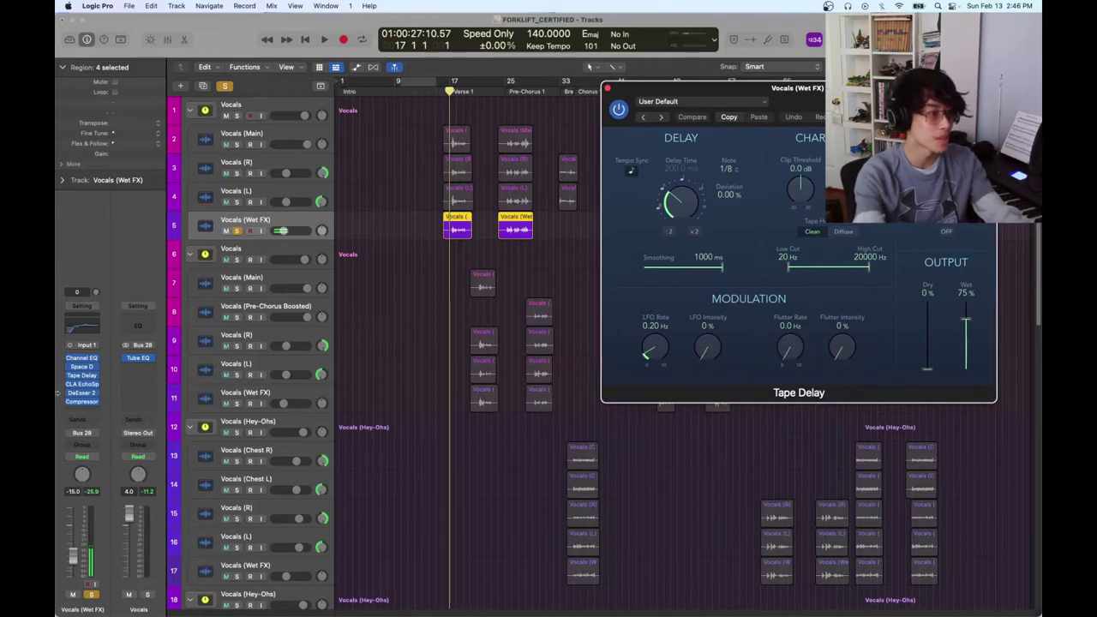
pyautogui.click(84, 385)
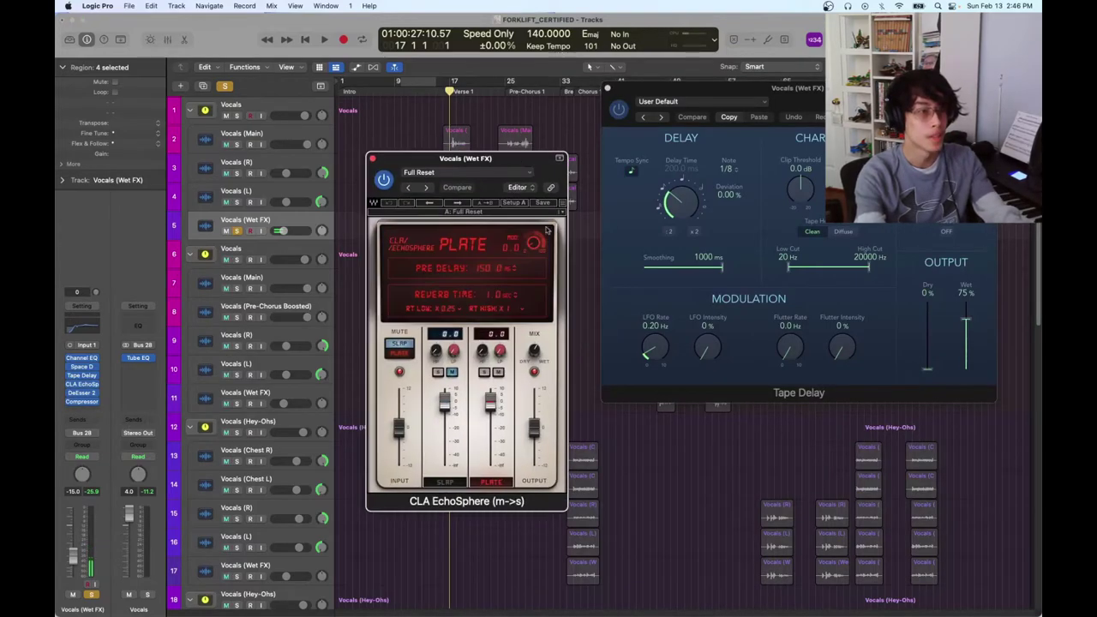
pyautogui.click(372, 159)
pyautogui.click(81, 366)
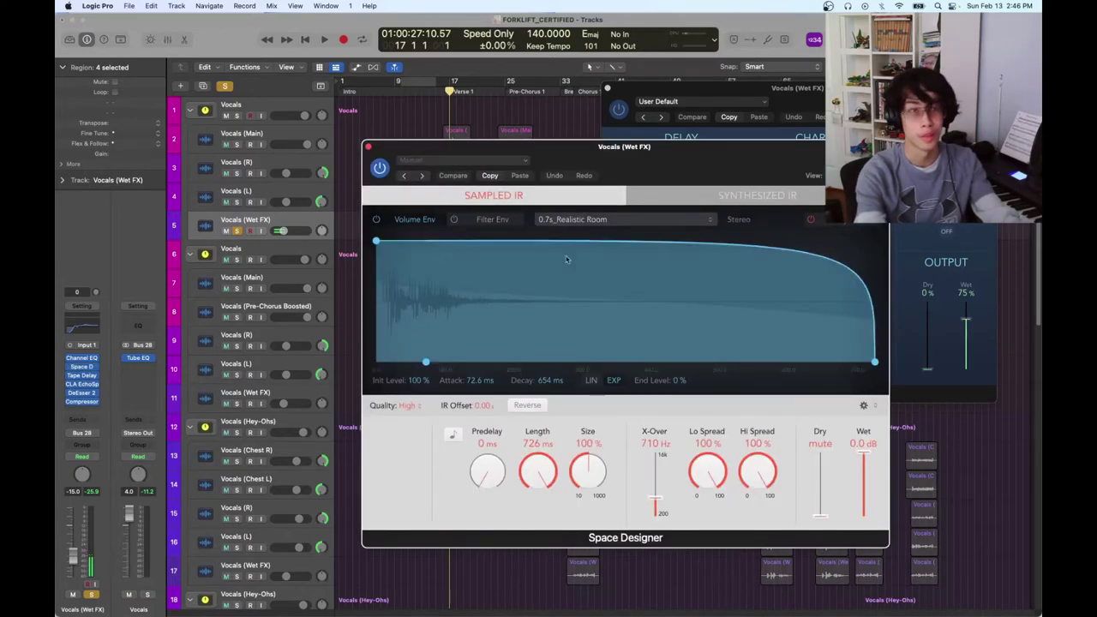
pyautogui.click(367, 146)
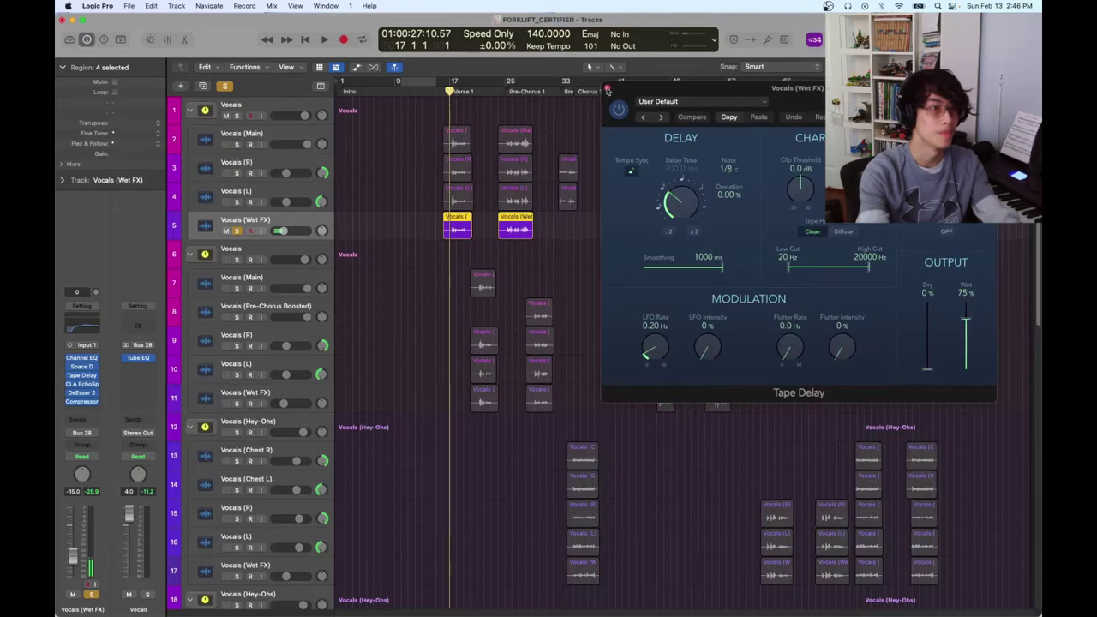
pyautogui.click(606, 88)
# Play the soloed Vocals (Wet FX) track from bar 17 and stop with the playhead back at bar 17
pyautogui.press('space')
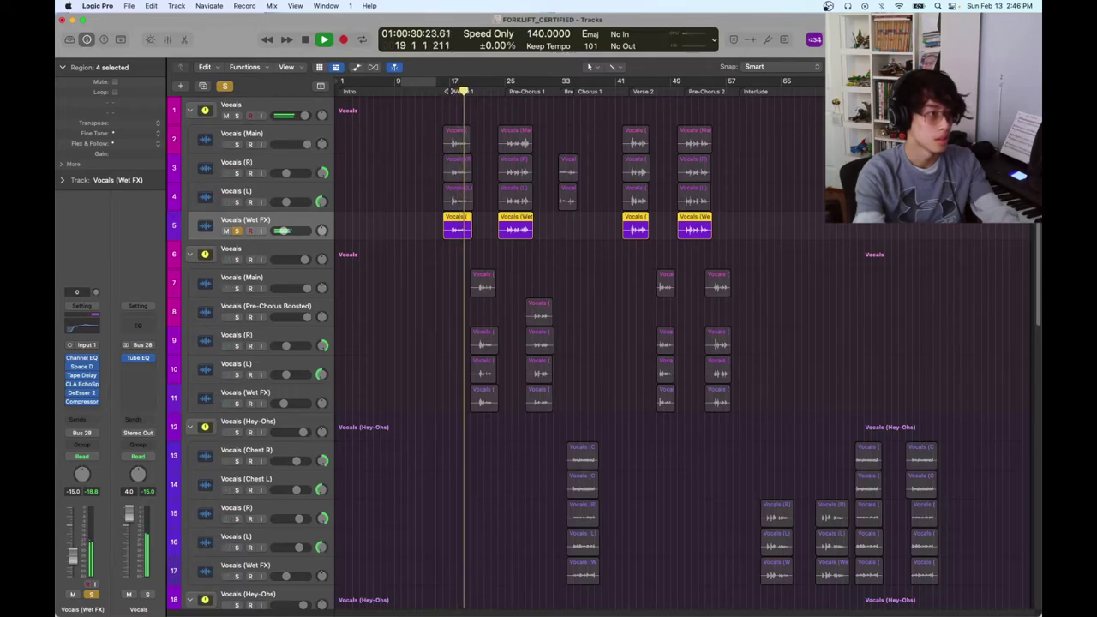
pyautogui.press('space')
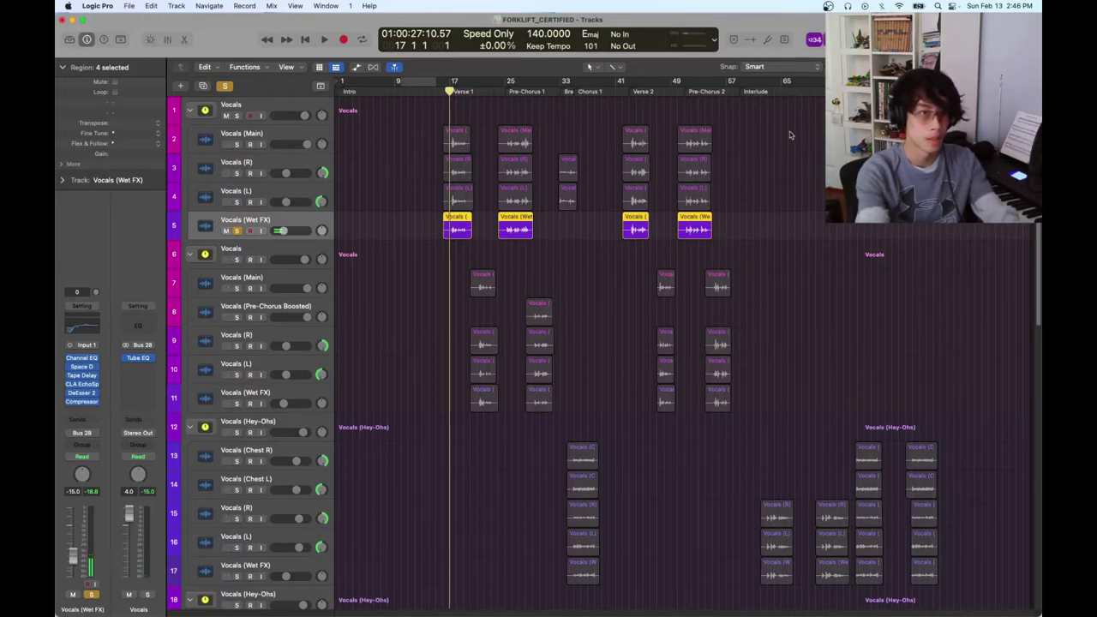
# Deselect the regions and audition the soloed Vocals (Wet FX) track once more, returning the playhead to bar 17
pyautogui.click(457, 250)
pyautogui.press('space')
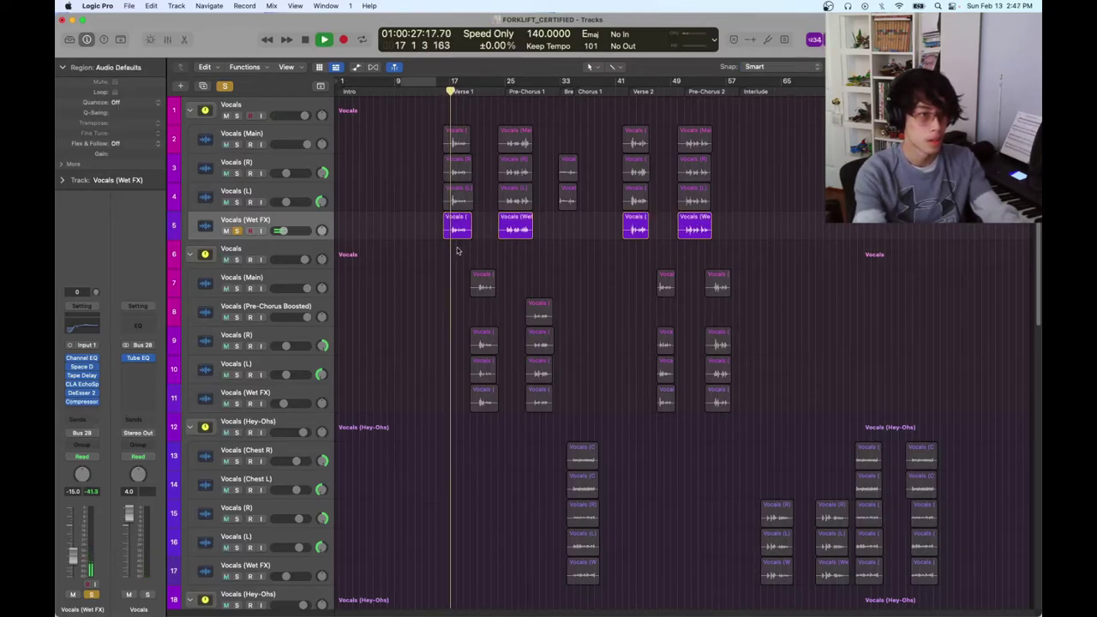
pyautogui.press('space')
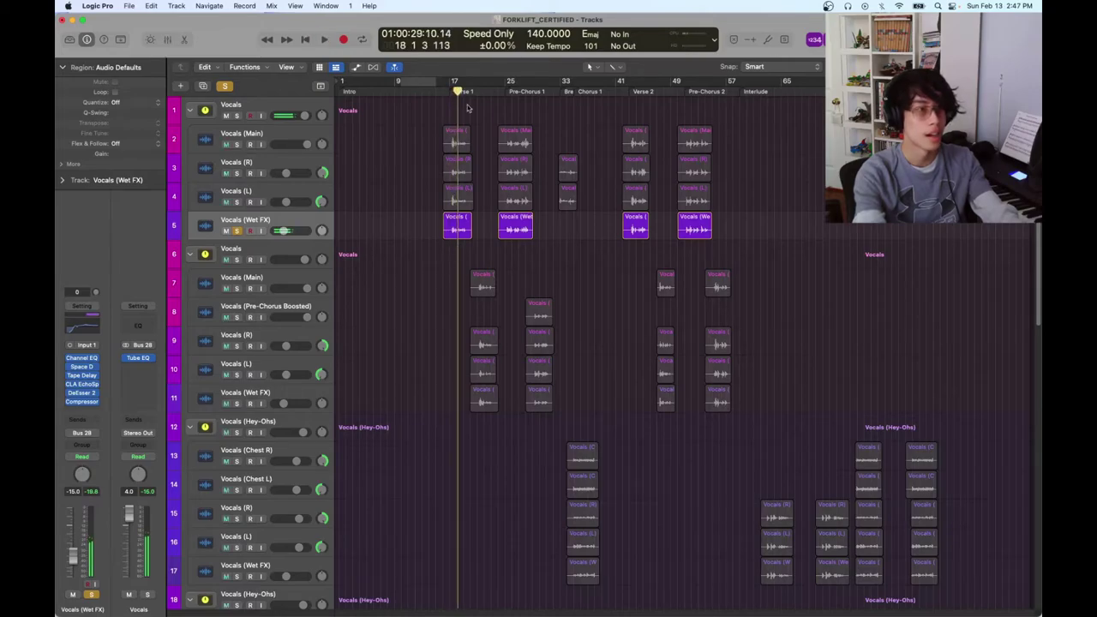
pyautogui.click(449, 93)
# Play Vocals (Wet FX) from bar 17 with its Tape Delay open, try the Dry output level, and leave the plug-in closed
pyautogui.click(86, 375)
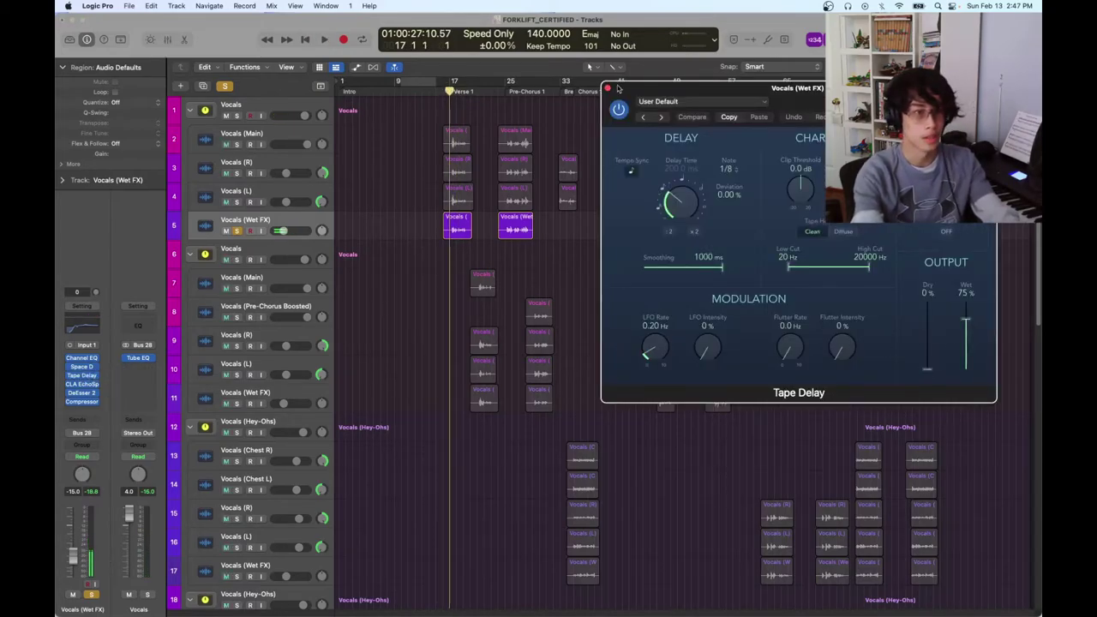
pyautogui.click(449, 93)
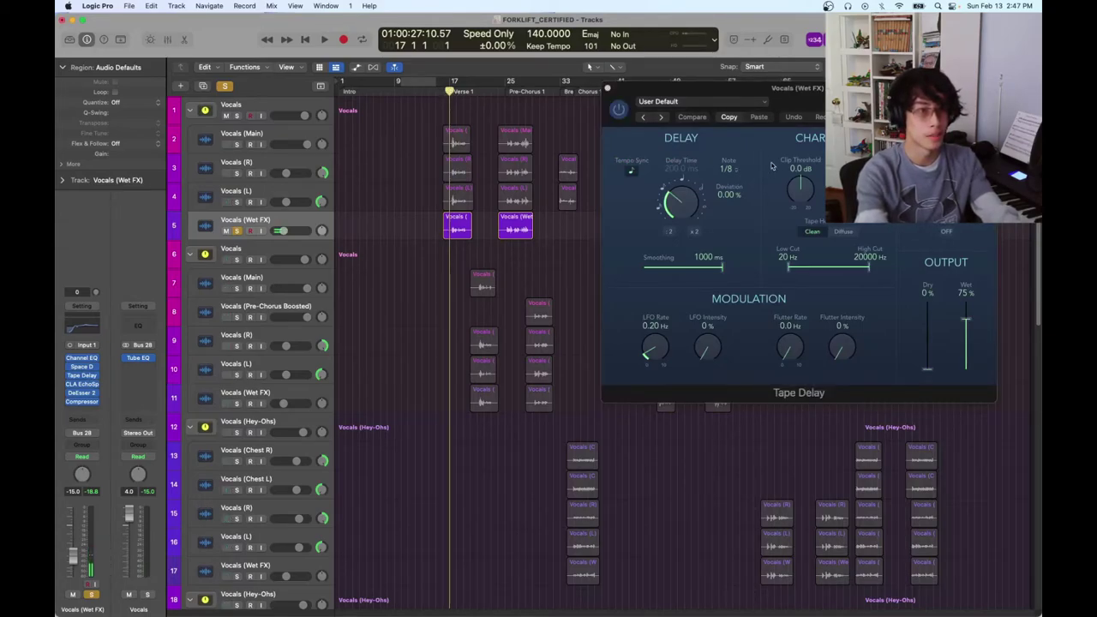
pyautogui.press('space')
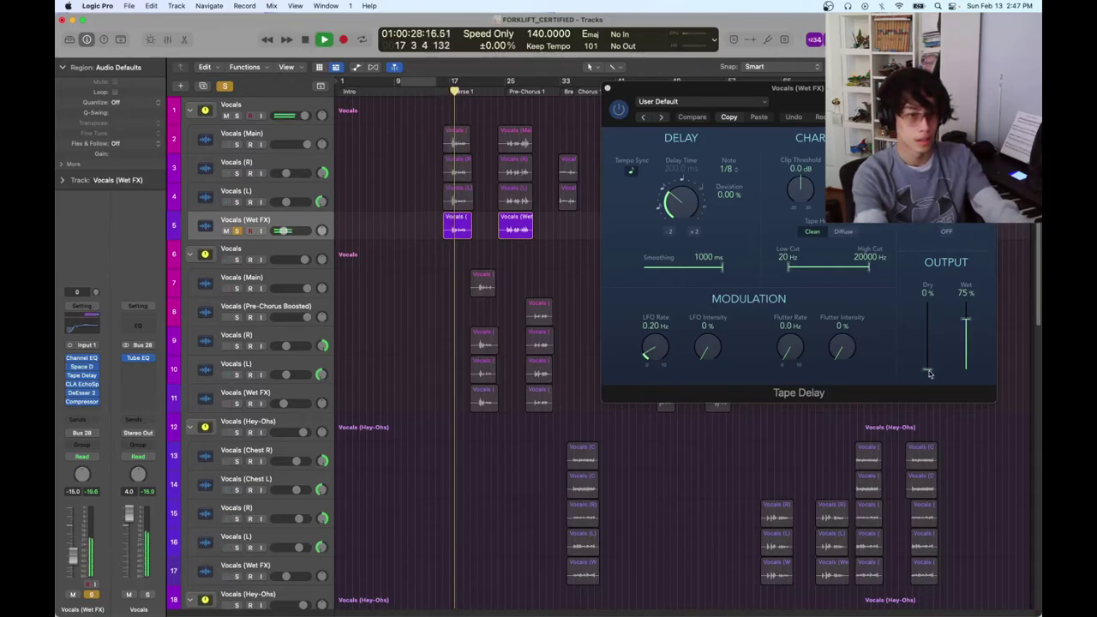
pyautogui.moveTo(927, 373)
pyautogui.mouseDown()
pyautogui.moveTo(926, 304)
pyautogui.moveTo(927, 370)
pyautogui.mouseUp()
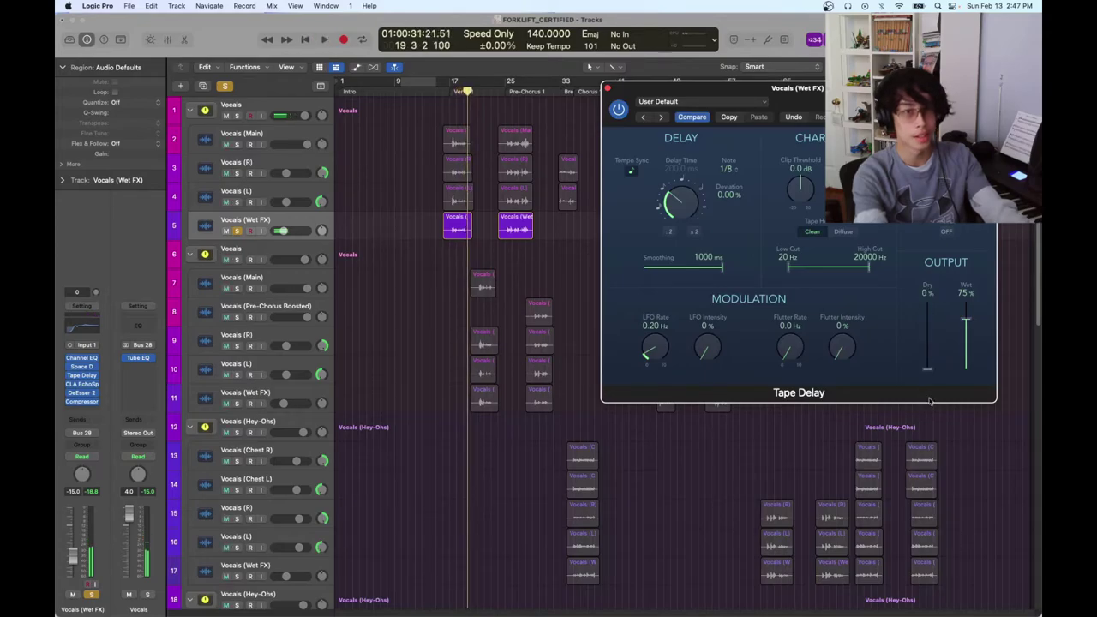
pyautogui.click(608, 89)
pyautogui.press('space')
# Play Vocals (Wet FX) from bar 17 and add Vocals (R) and Vocals (L) to the solo during playback
pyautogui.click(237, 230)
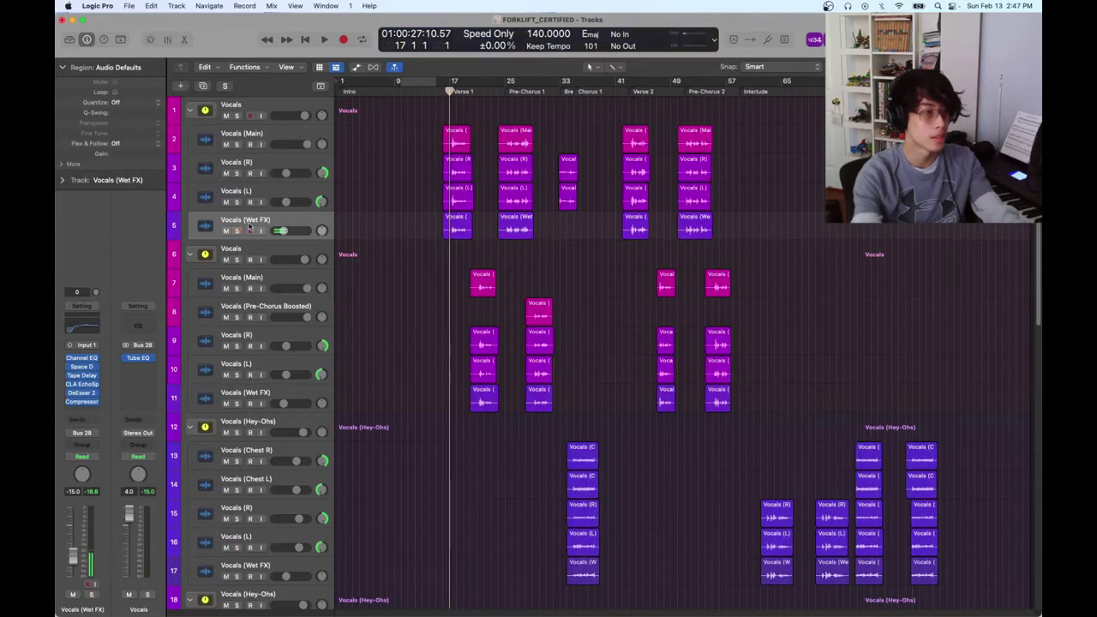
pyautogui.click(237, 230)
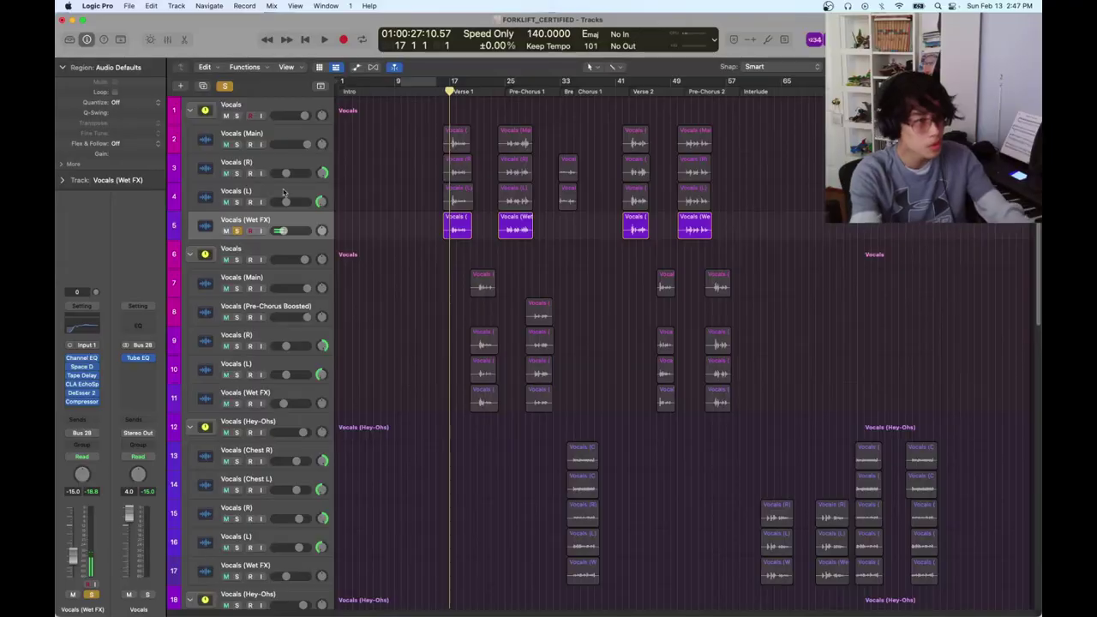
pyautogui.press('space')
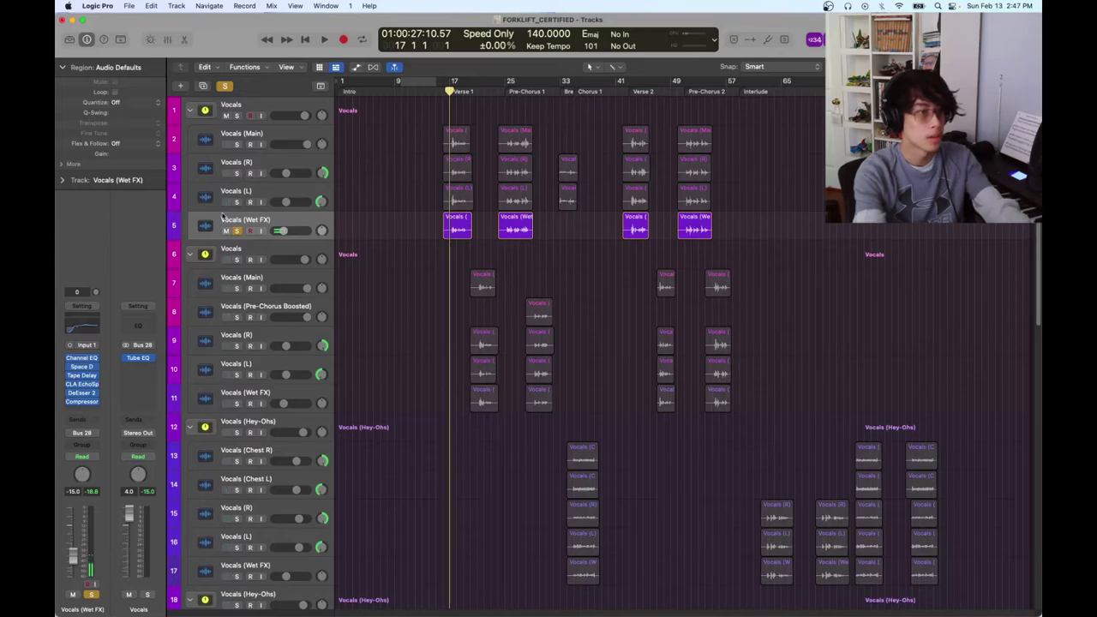
pyautogui.moveTo(238, 173); pyautogui.dragTo(237, 201)
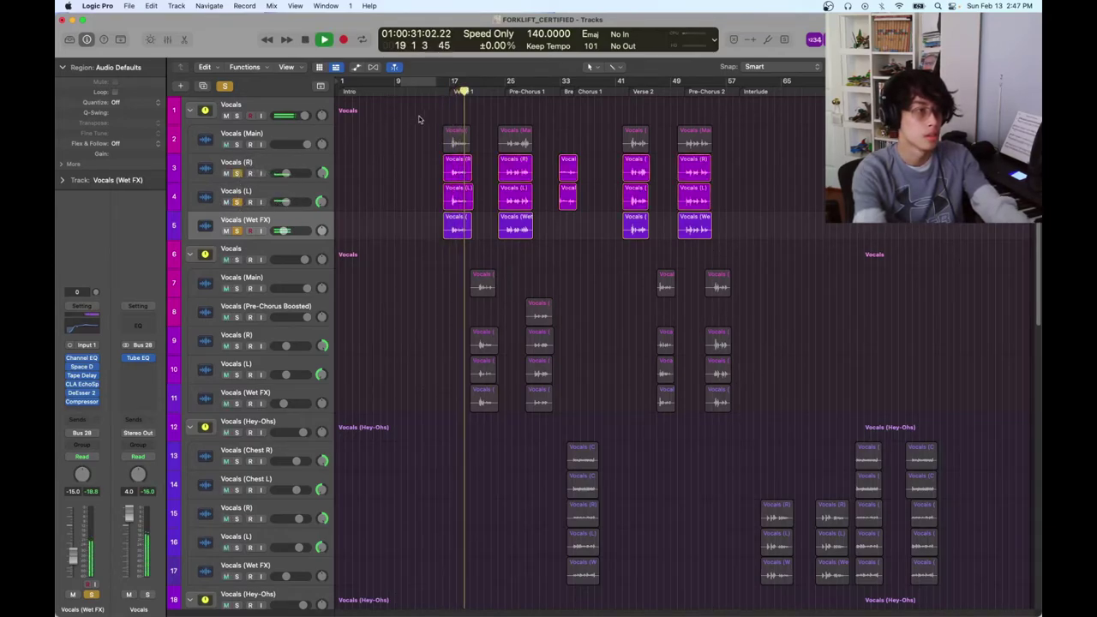
pyautogui.press('space')
# Add Vocals (Main) to the solo, play the four vocal tracks together from bar 17, and clear the solos
pyautogui.click(238, 144)
pyautogui.press('space')
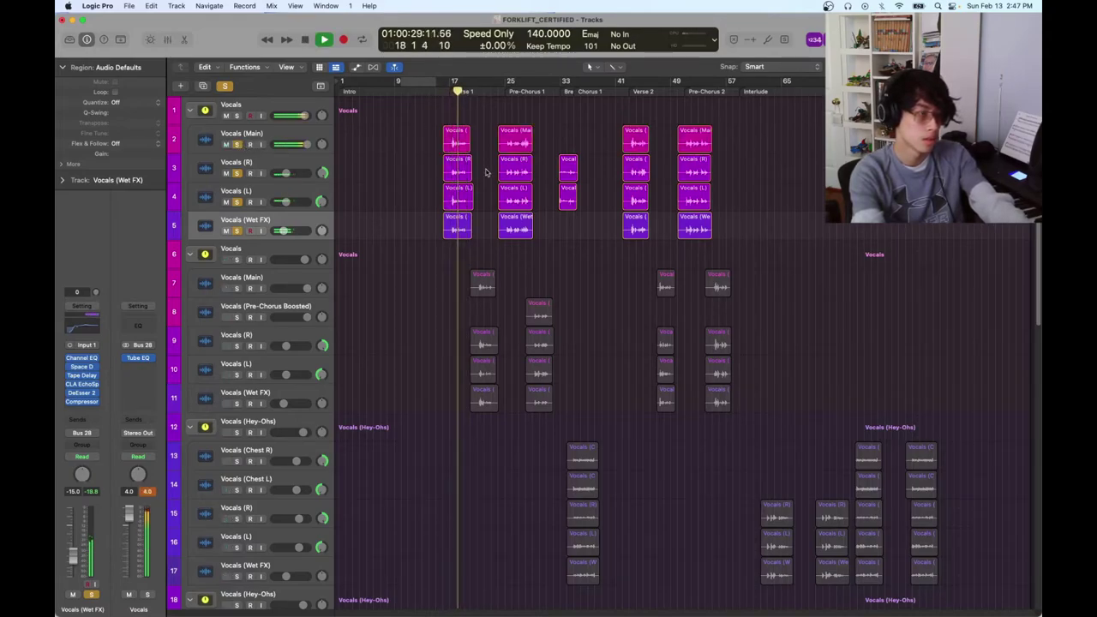
pyautogui.press('space')
pyautogui.click(239, 144)
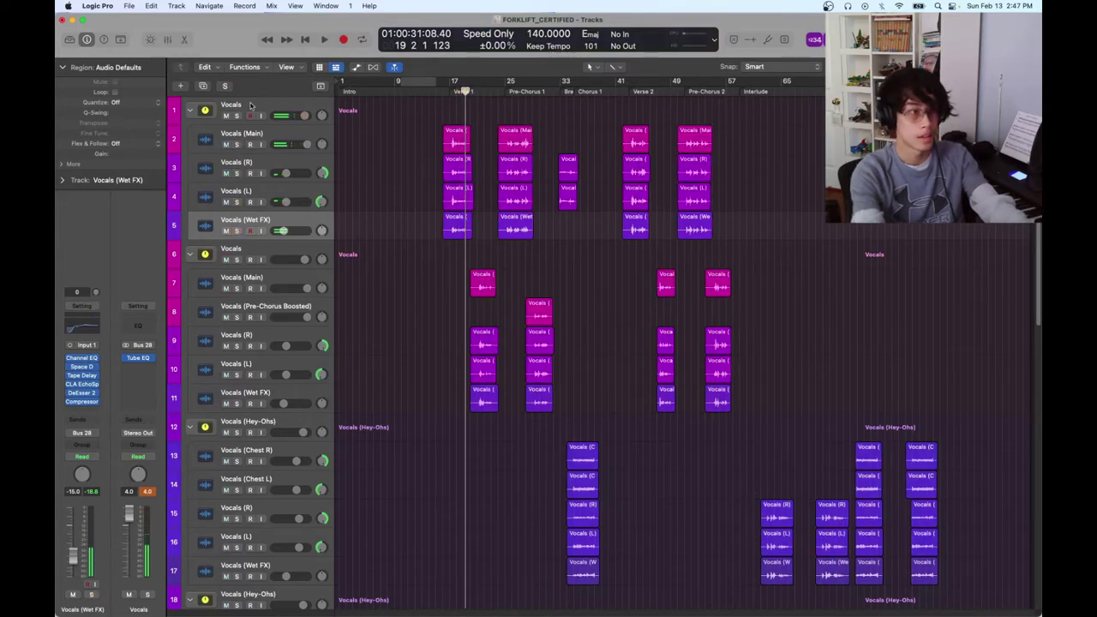
# Inspect the Vintage Tube EQ settings on the first Vocals stack, leaving the plug-in closed and the playhead at bar 17
pyautogui.click(250, 105)
pyautogui.click(451, 90)
pyautogui.click(82, 340)
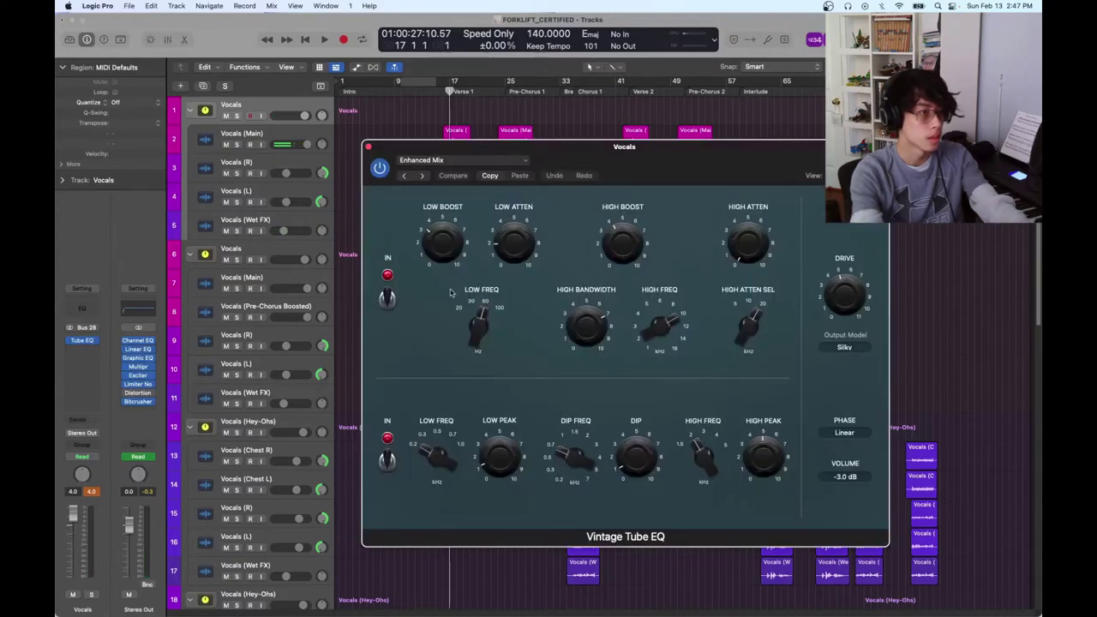
pyautogui.moveTo(621, 153); pyautogui.dragTo(681, 155)
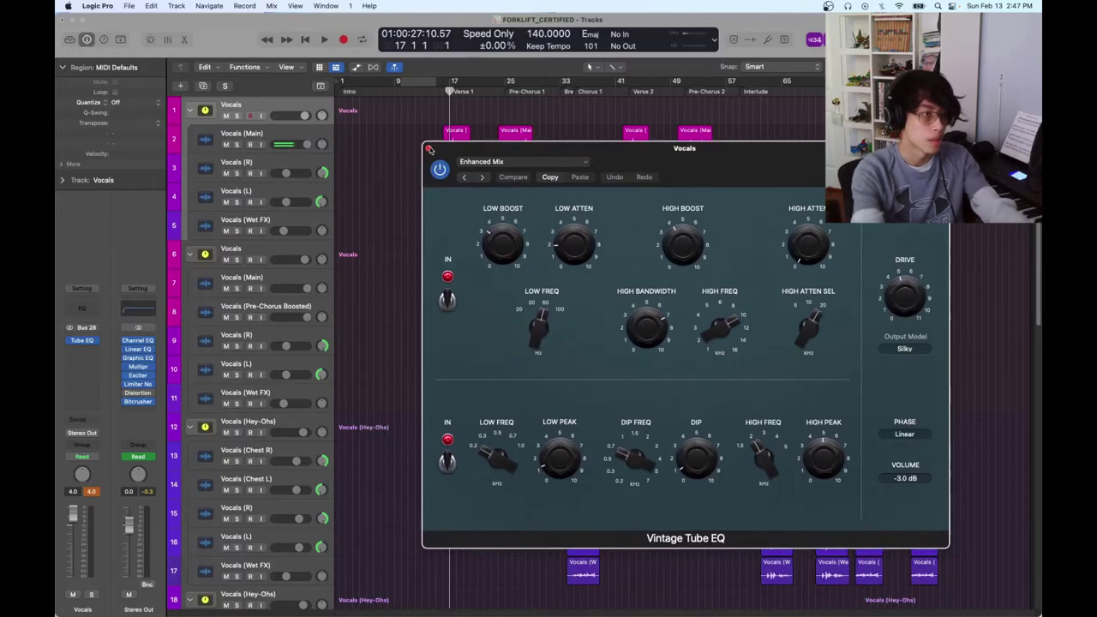
pyautogui.click(428, 149)
pyautogui.press(',')
pyautogui.press('.')
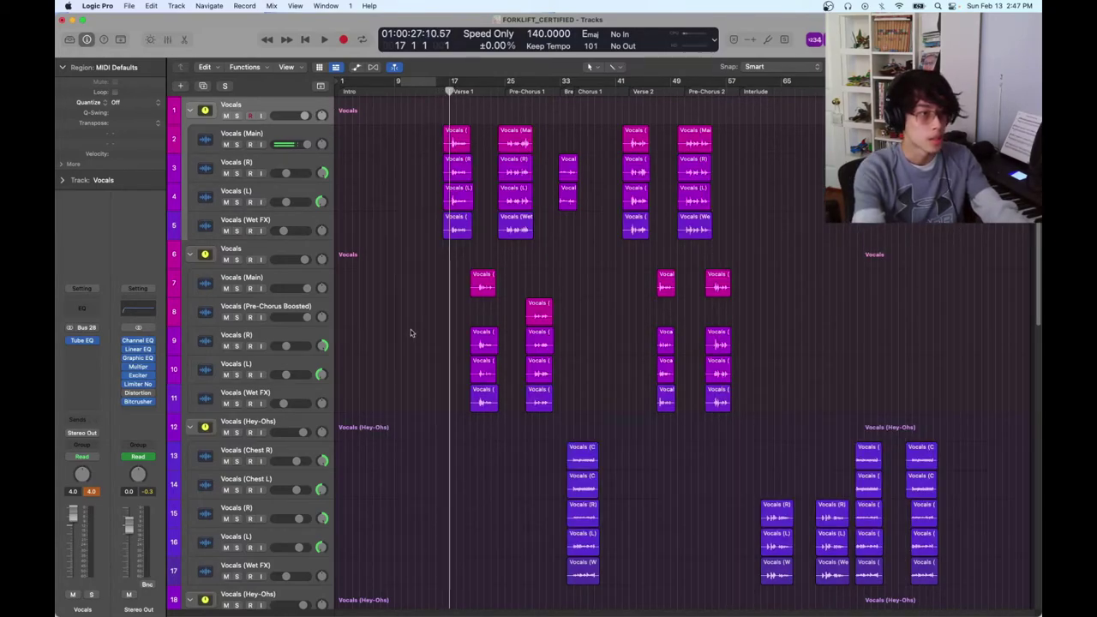
# Compare the channel strips of Vocals (Pre-Chorus Boosted) and Vocals (Main) in the second Vocals stack
pyautogui.scroll(-1, 410, 330)
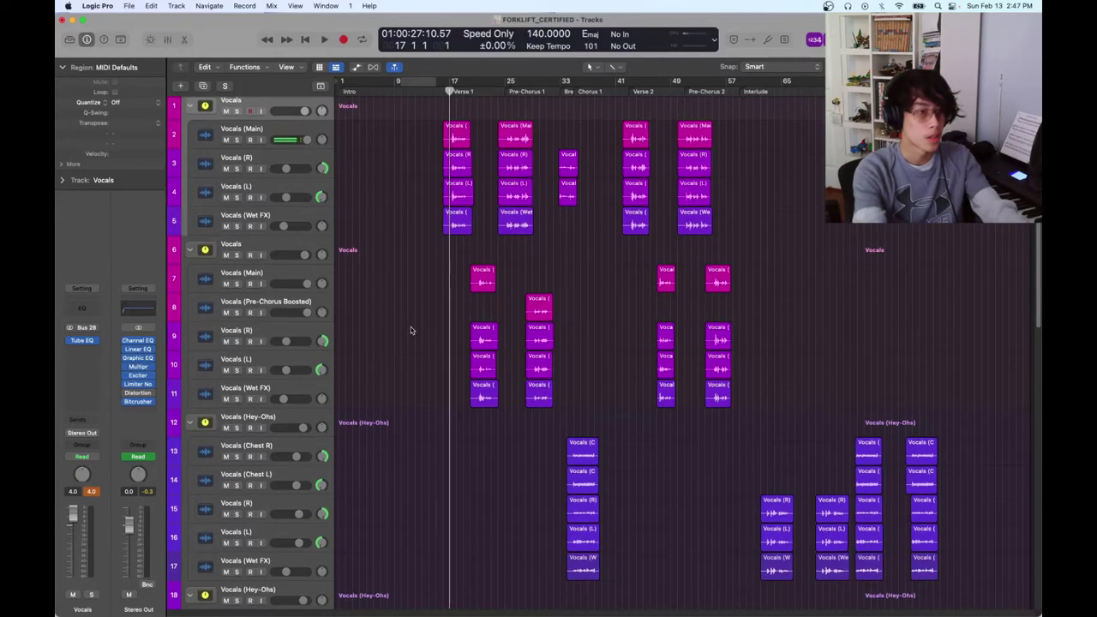
pyautogui.click(257, 302)
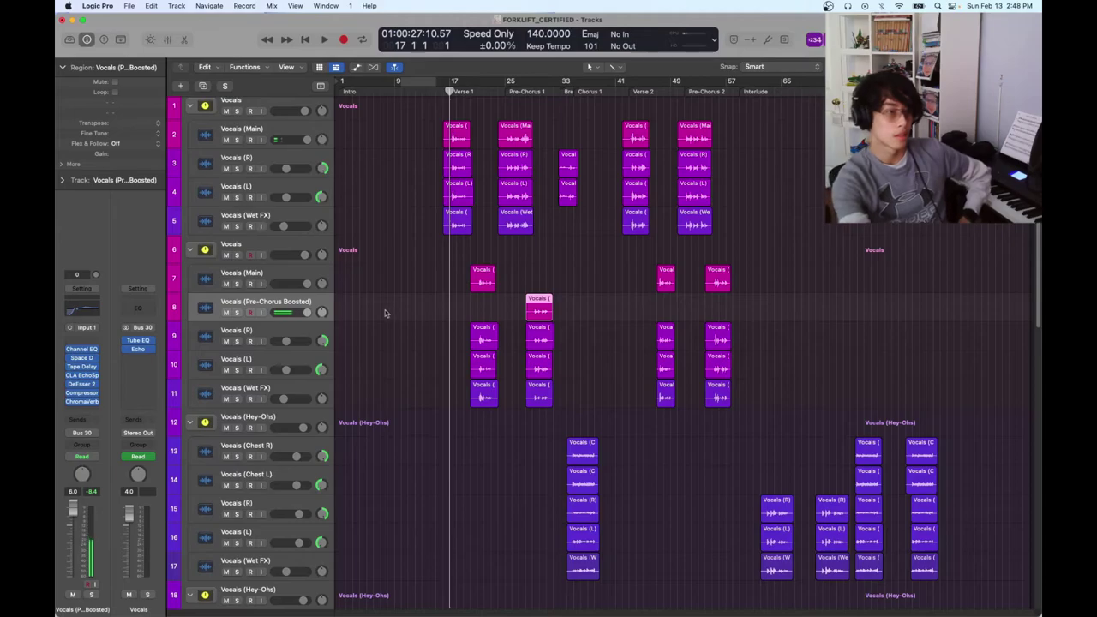
pyautogui.click(253, 273)
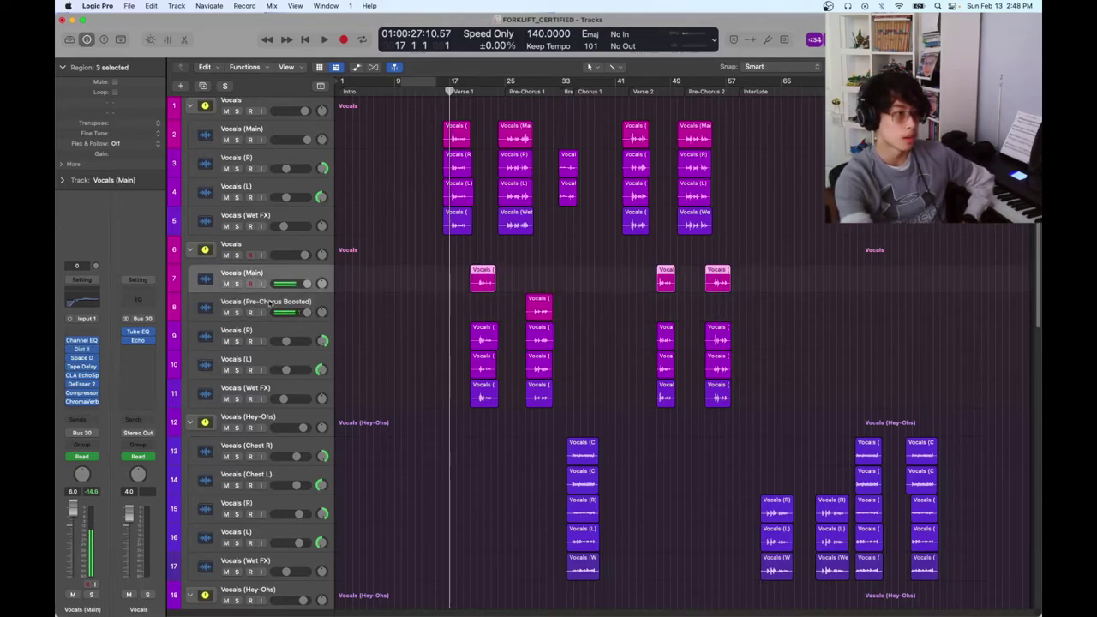
pyautogui.click(269, 301)
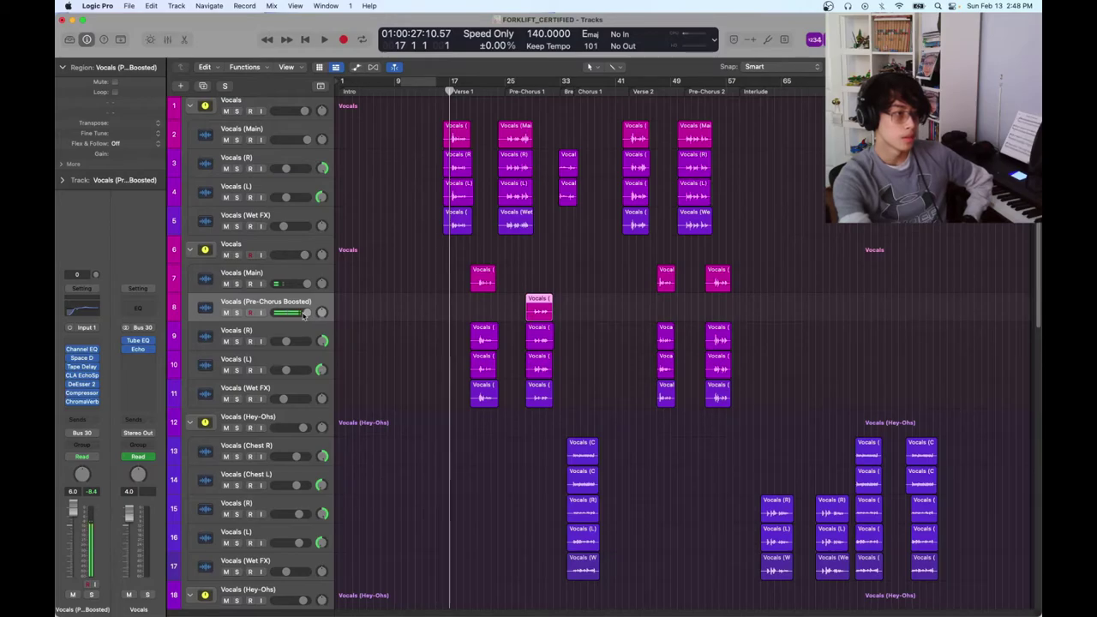
pyautogui.click(521, 280)
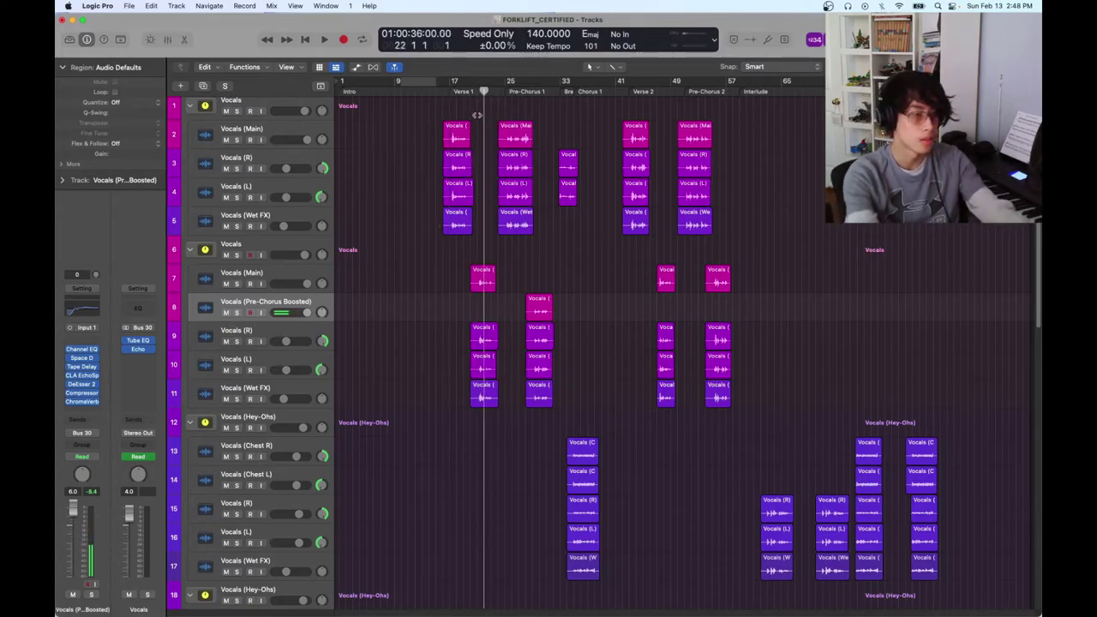
pyautogui.scroll(-5, 591, 317)
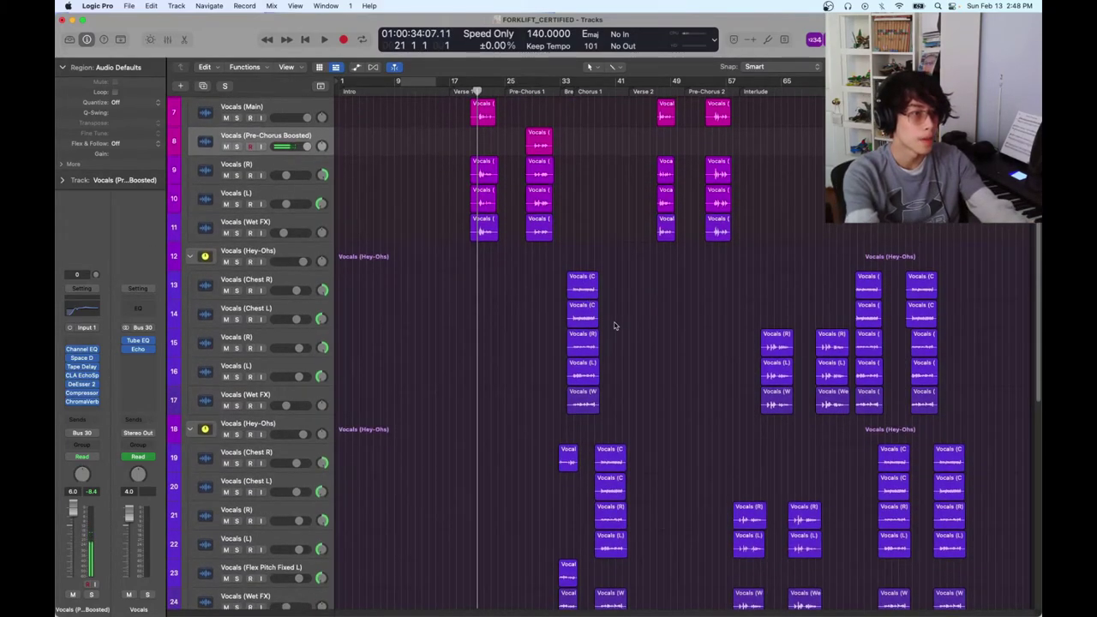
pyautogui.scroll(5, 606, 320)
# Collapse the first two Vocals track stacks and place the playhead at bar 25
pyautogui.click(505, 90)
pyautogui.click(190, 254)
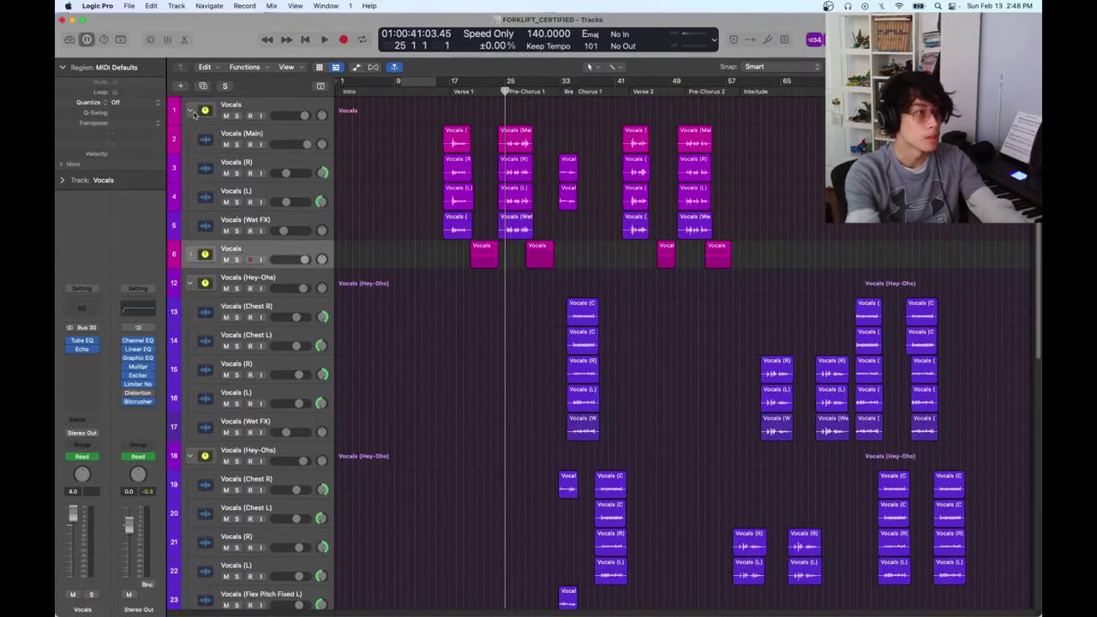
pyautogui.click(191, 111)
# Solo the first Vocals (Hey-Ohs) stack, audition it from bar 35, and clear the solo after stopping
pyautogui.click(574, 91)
pyautogui.click(238, 173)
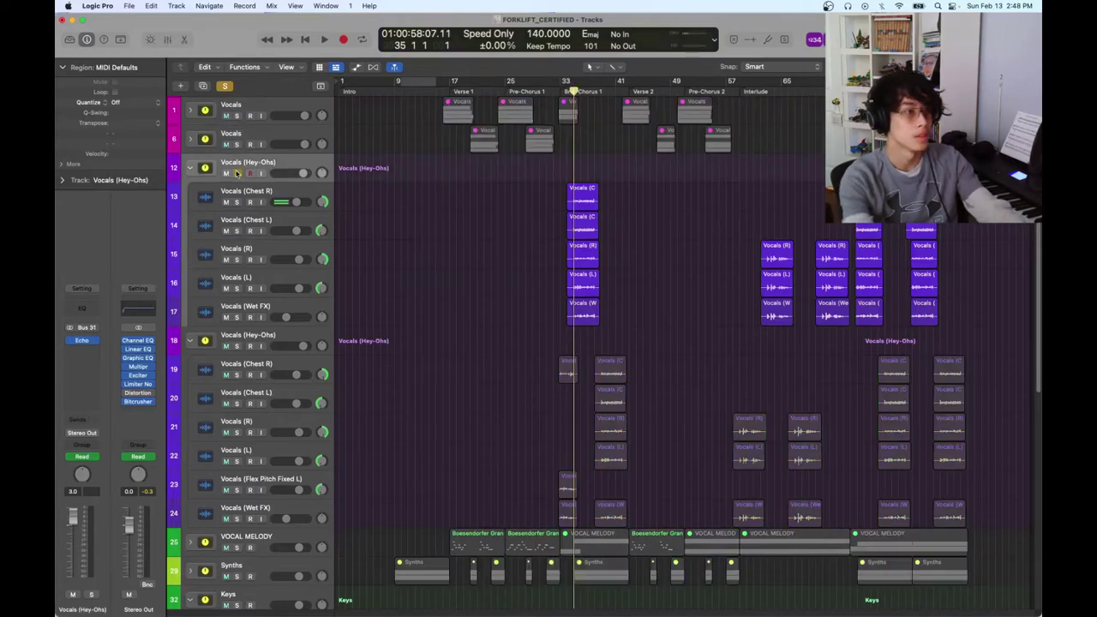
pyautogui.press('space')
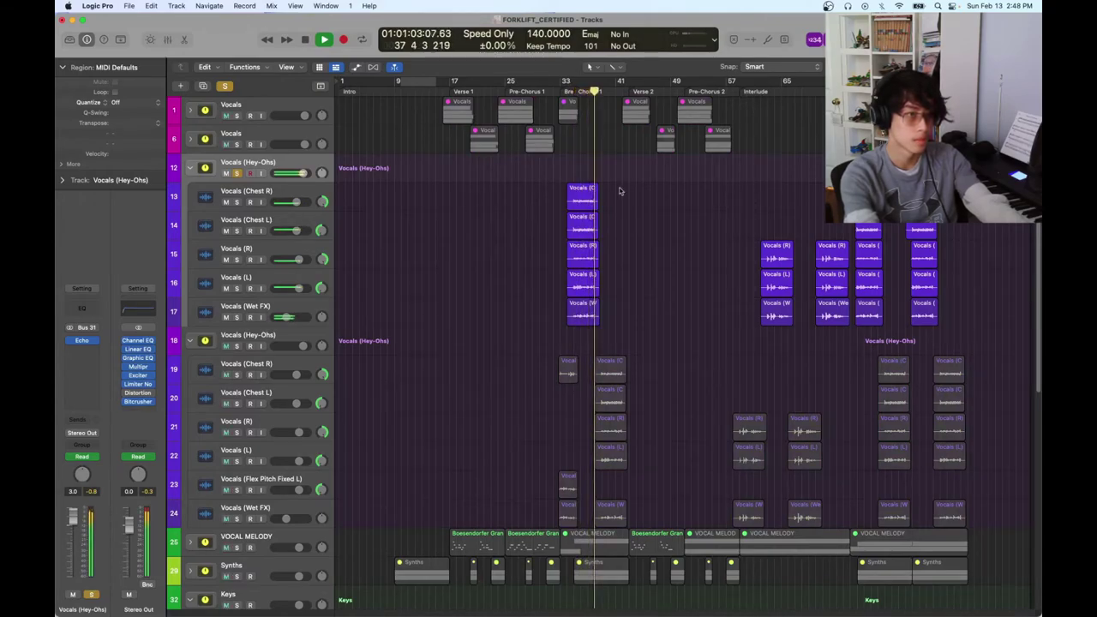
pyautogui.press('space')
pyautogui.press('s')
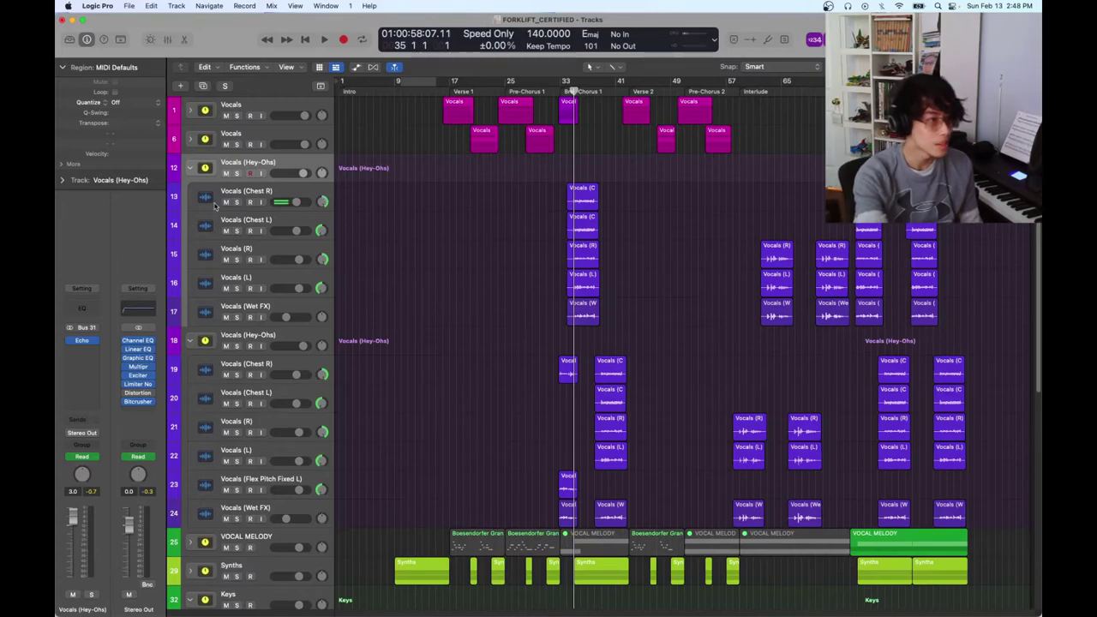
# Solo Vocals (Chest R) and Vocals (Chest L), play them from bar 35, and return the playhead to the start of the phrase
pyautogui.click(244, 195)
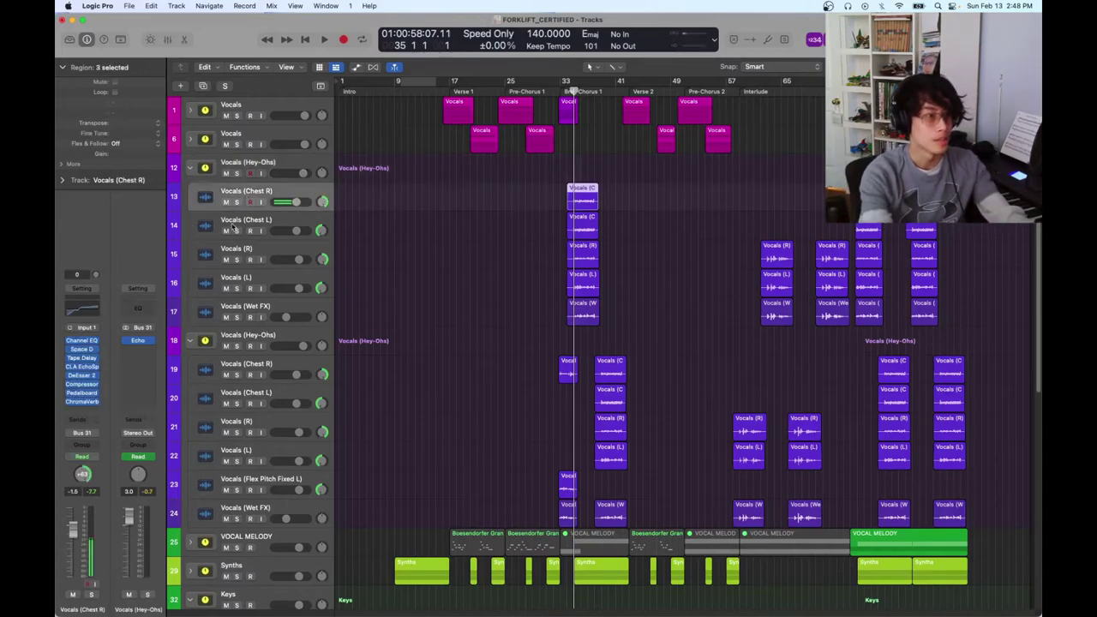
pyautogui.press('s')
pyautogui.click(547, 212)
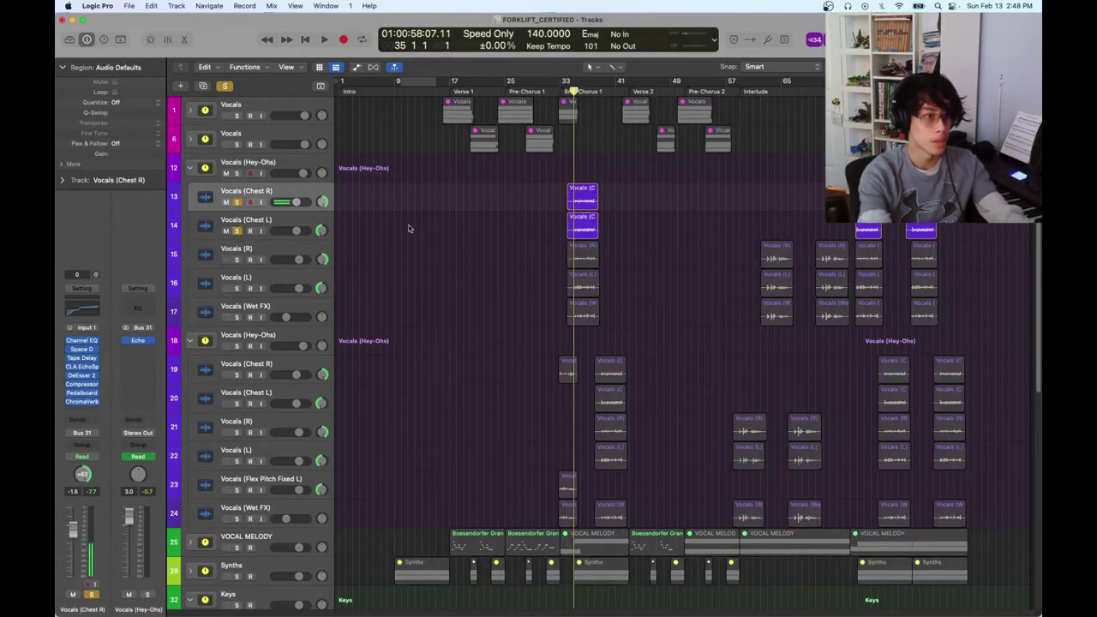
pyautogui.press('space')
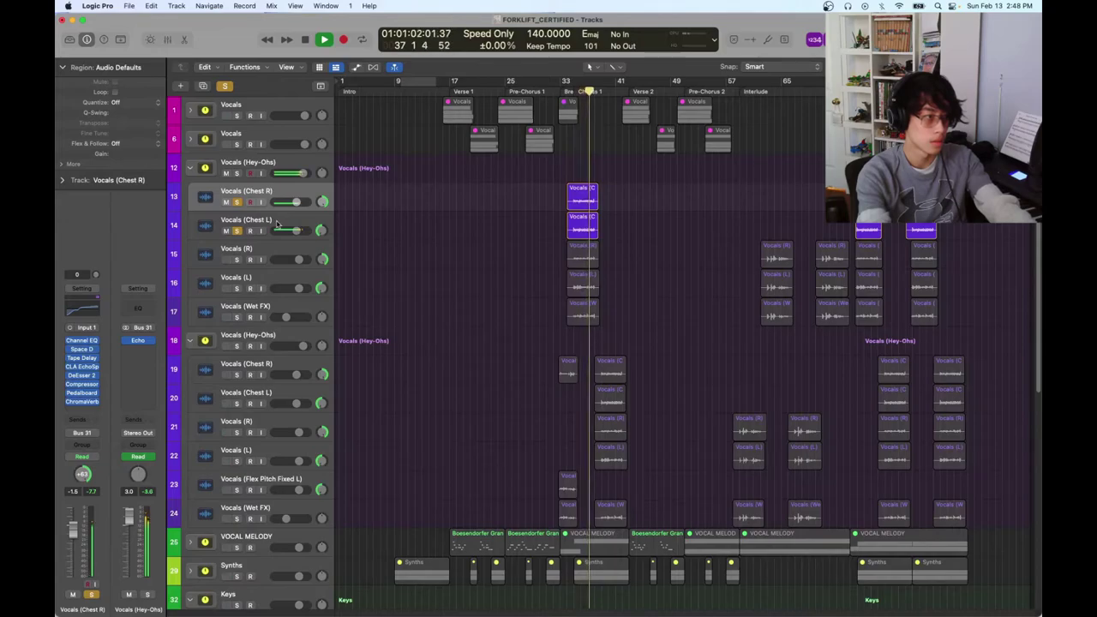
pyautogui.press('space')
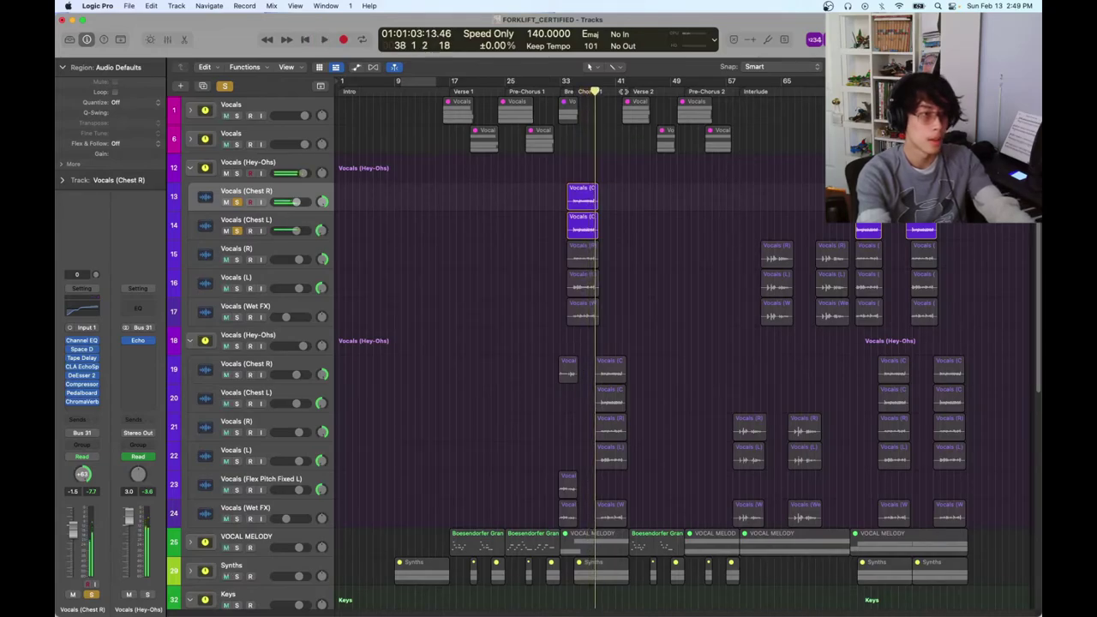
pyautogui.click(572, 89)
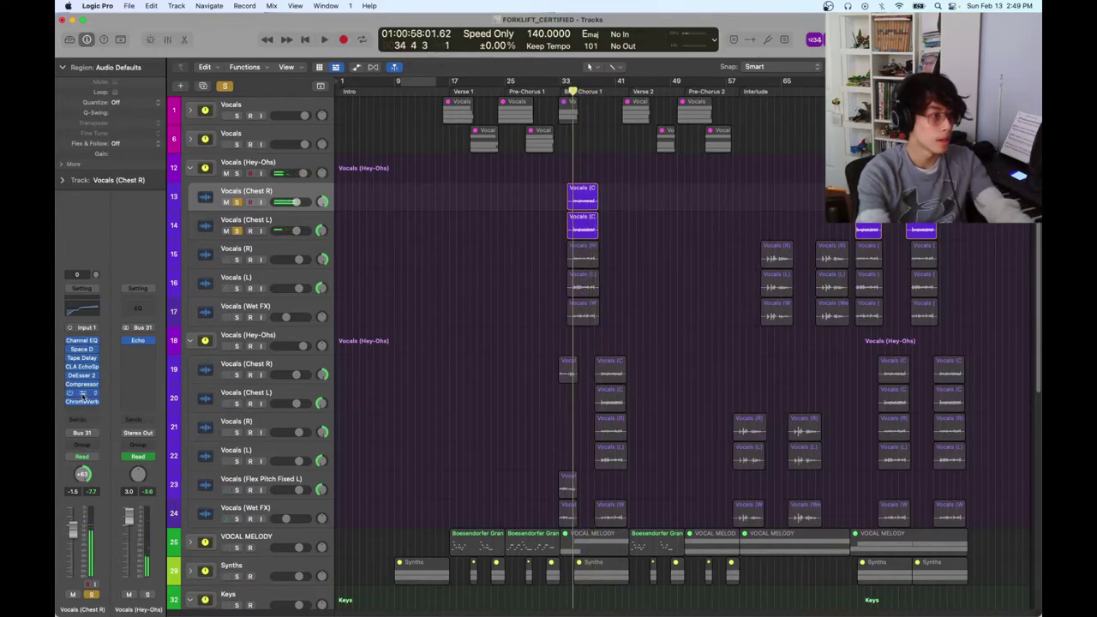
# Open the Pedalboard on Vocals (Chest R), move its window clear of the chest tracks, and limit the solo to Vocals (Chest R)
pyautogui.click(83, 393)
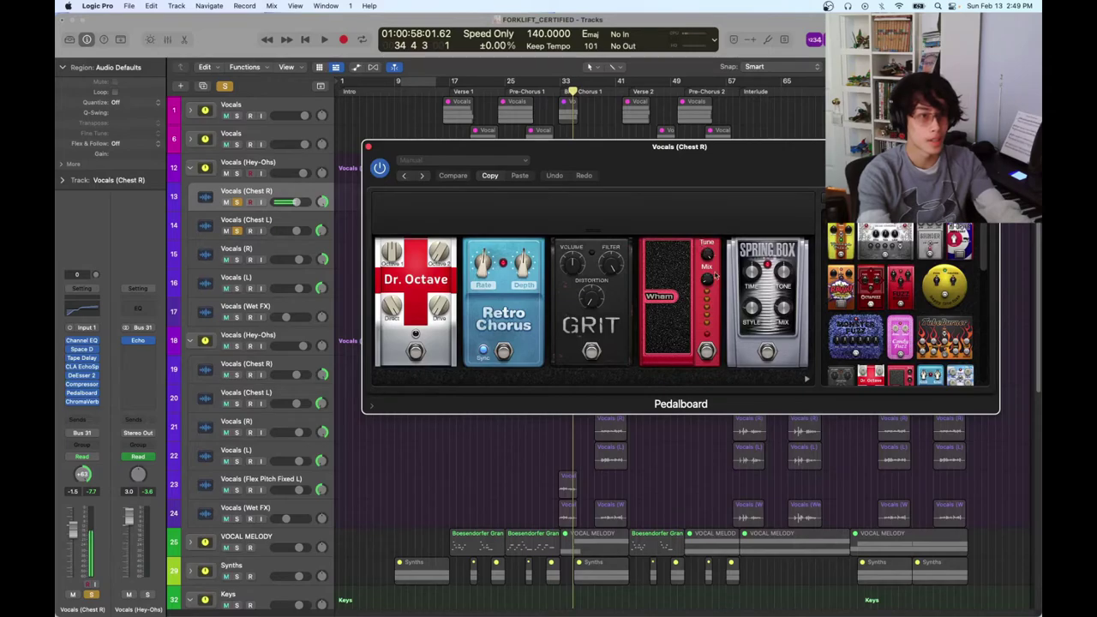
pyautogui.moveTo(671, 151); pyautogui.dragTo(621, 308)
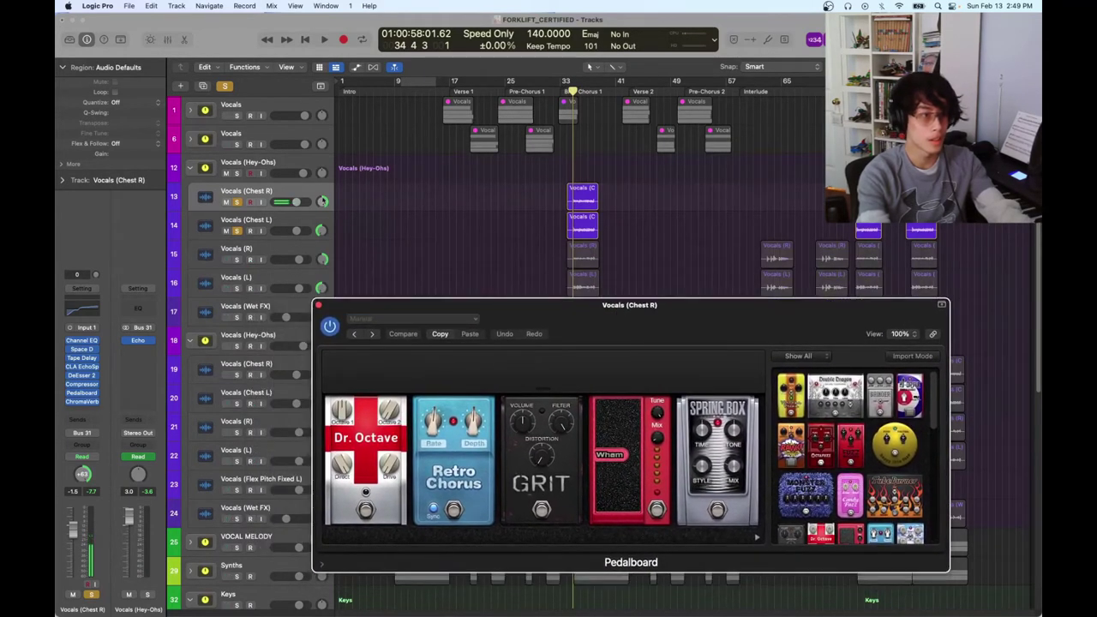
pyautogui.click(246, 200)
# Play the soloed Vocals (Chest R) track, toggle the Pedalboard's Wham pedal during playback, and return the playhead to bar 35
pyautogui.press('space')
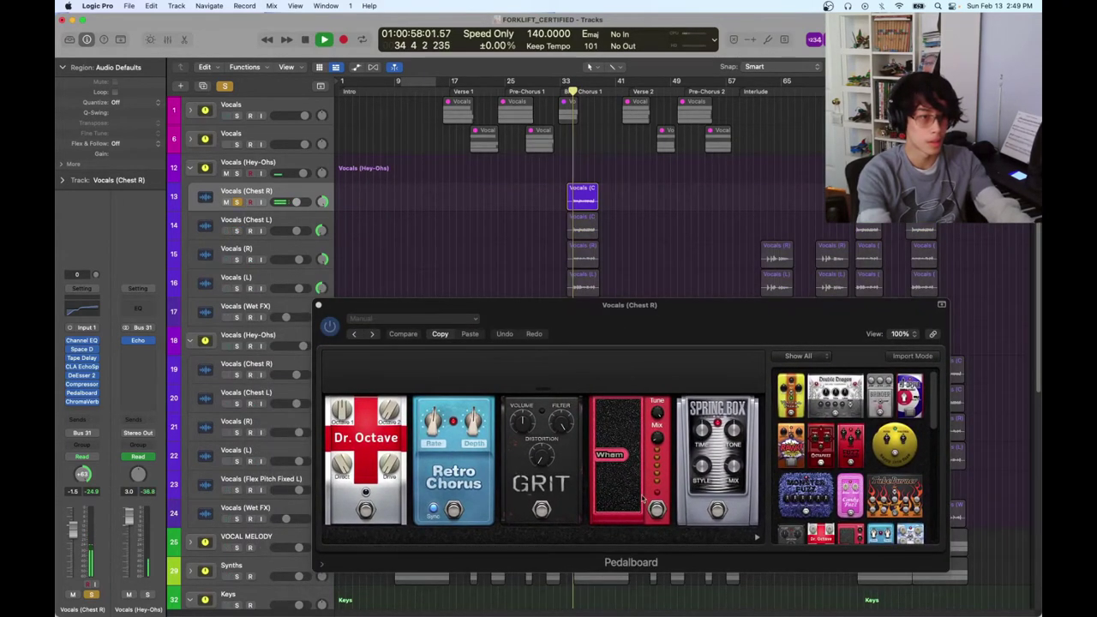
pyautogui.click(656, 508)
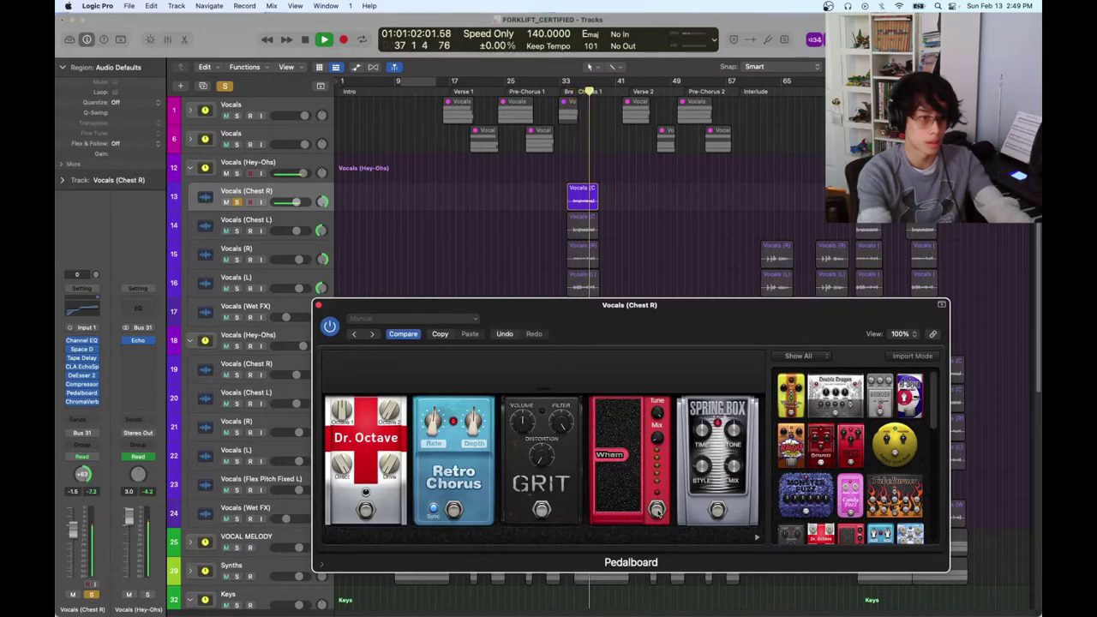
pyautogui.press('space')
pyautogui.click(574, 89)
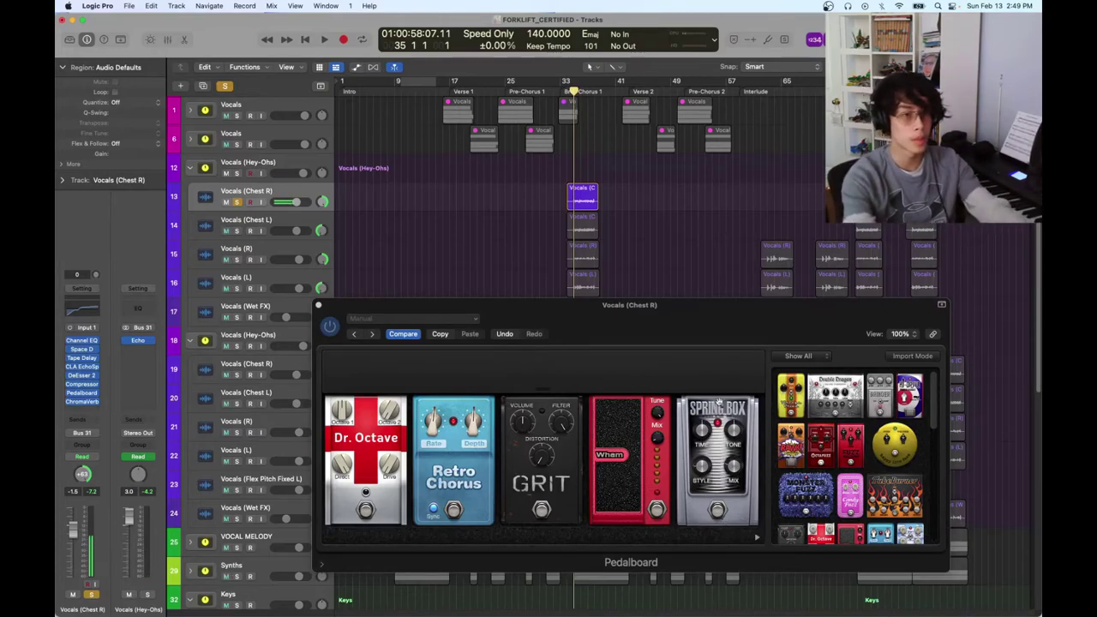
# Play the soloed Vocals (Chest R) track with its Pedalboard open, return the playhead to bar 35, and close the Pedalboard
pyautogui.click(711, 525)
pyautogui.press('space')
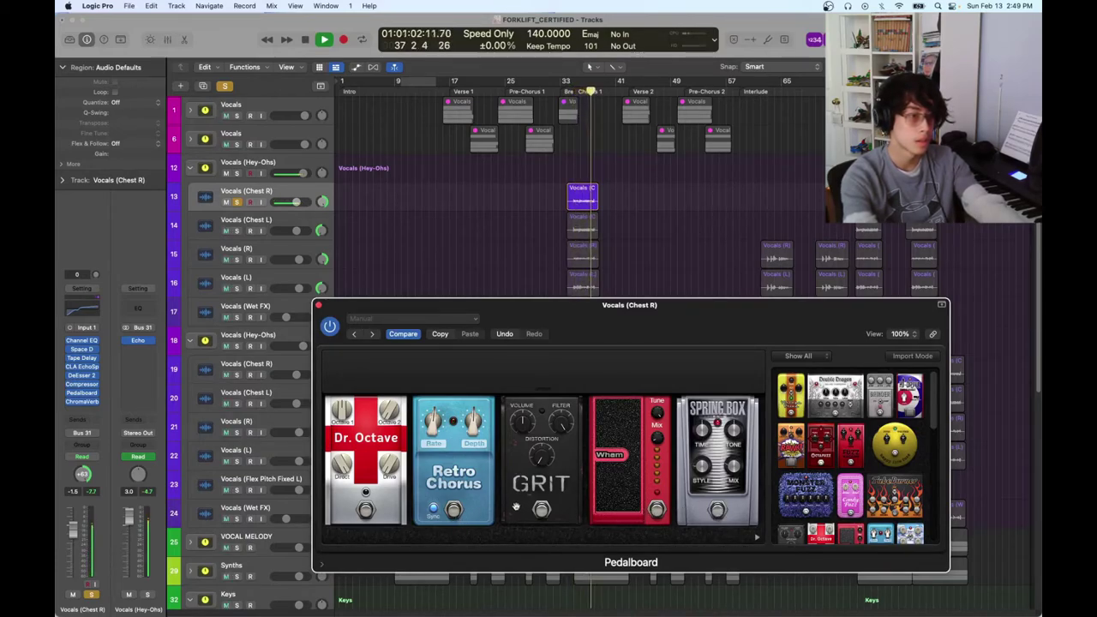
pyautogui.press('space')
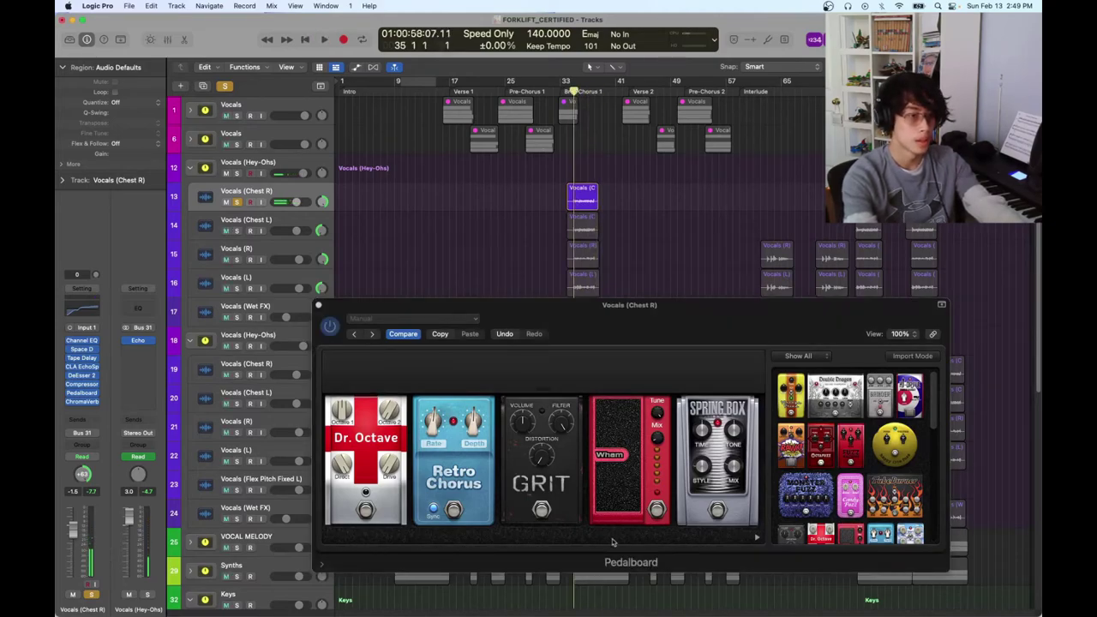
pyautogui.click(318, 305)
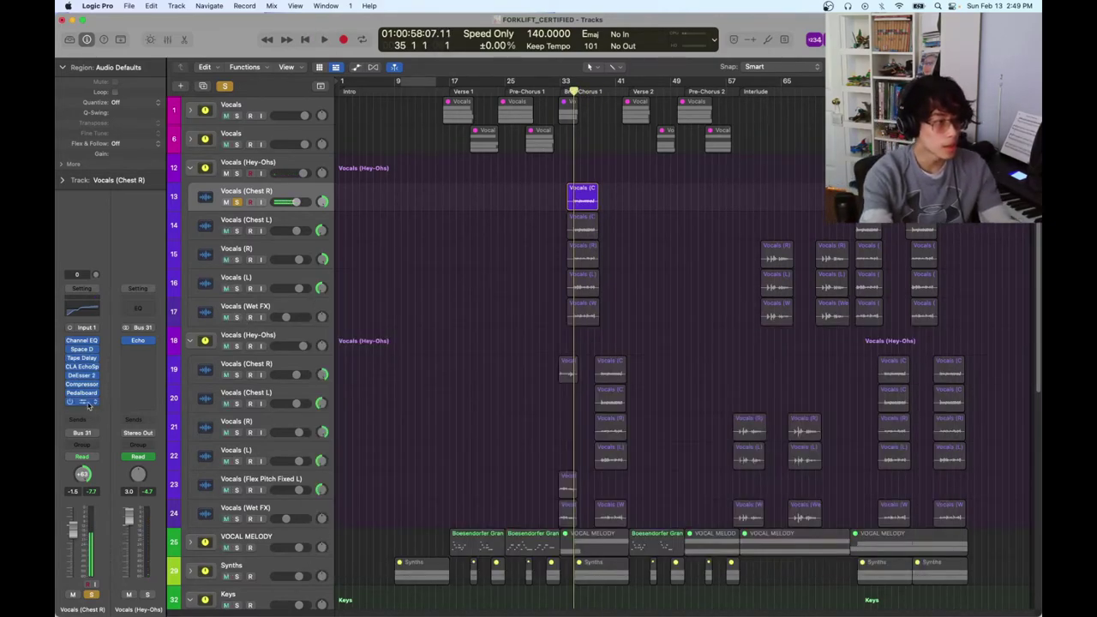
# Review the Space Designer, CLA EchoSphere and Channel EQ settings on Vocals (Chest R), closing each plug-in window
pyautogui.click(82, 349)
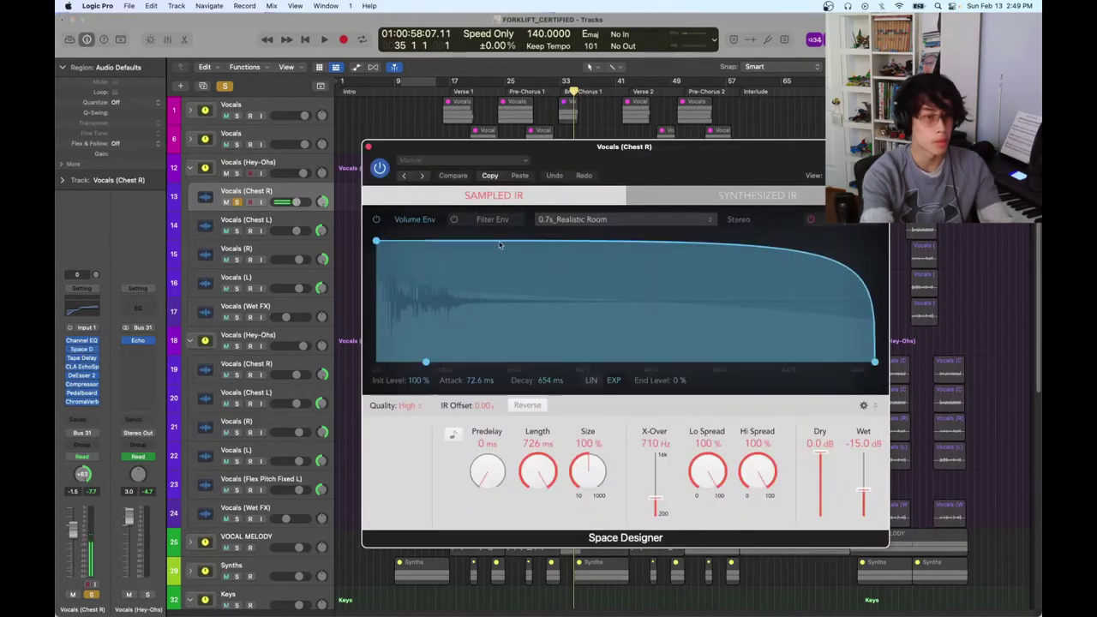
pyautogui.moveTo(375, 157)
pyautogui.mouseDown()
pyautogui.moveTo(377, 203)
pyautogui.moveTo(388, 170)
pyautogui.mouseUp()
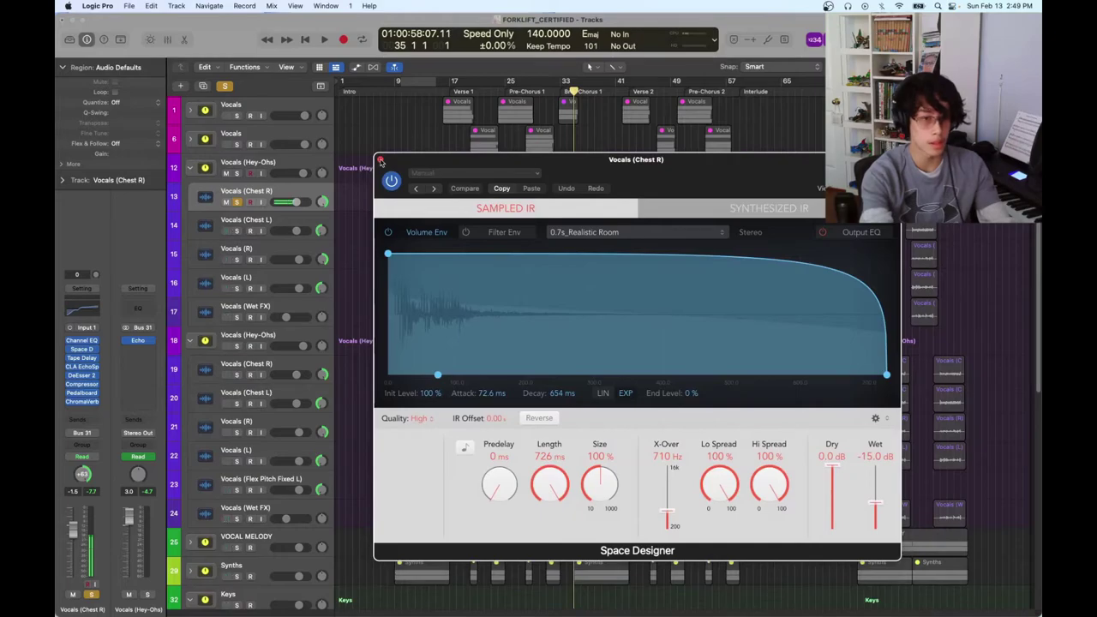
pyautogui.click(380, 160)
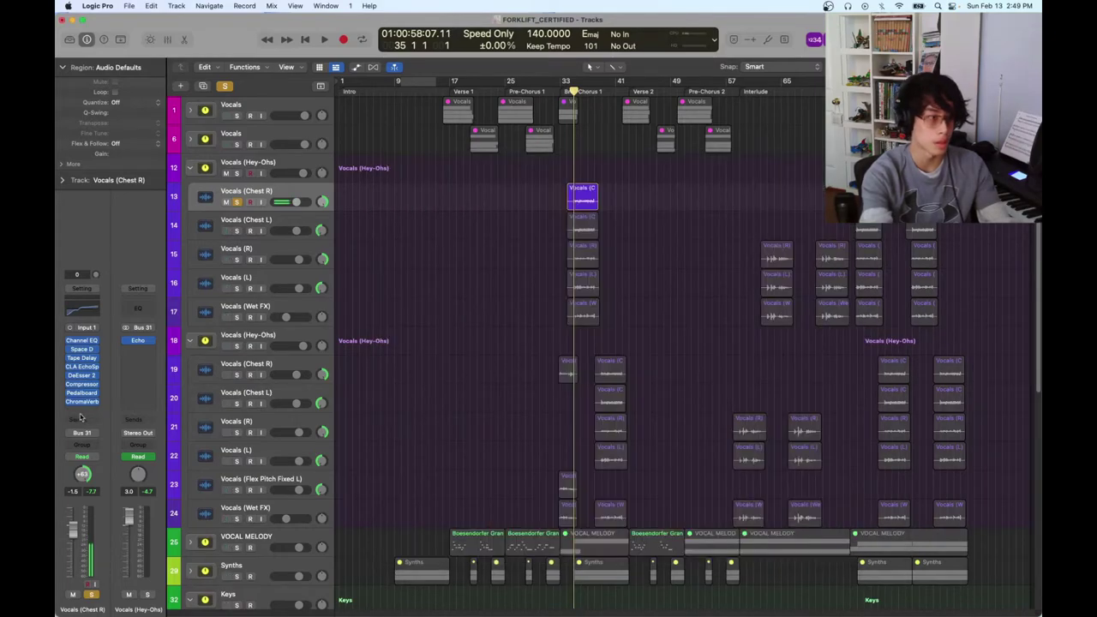
pyautogui.click(81, 366)
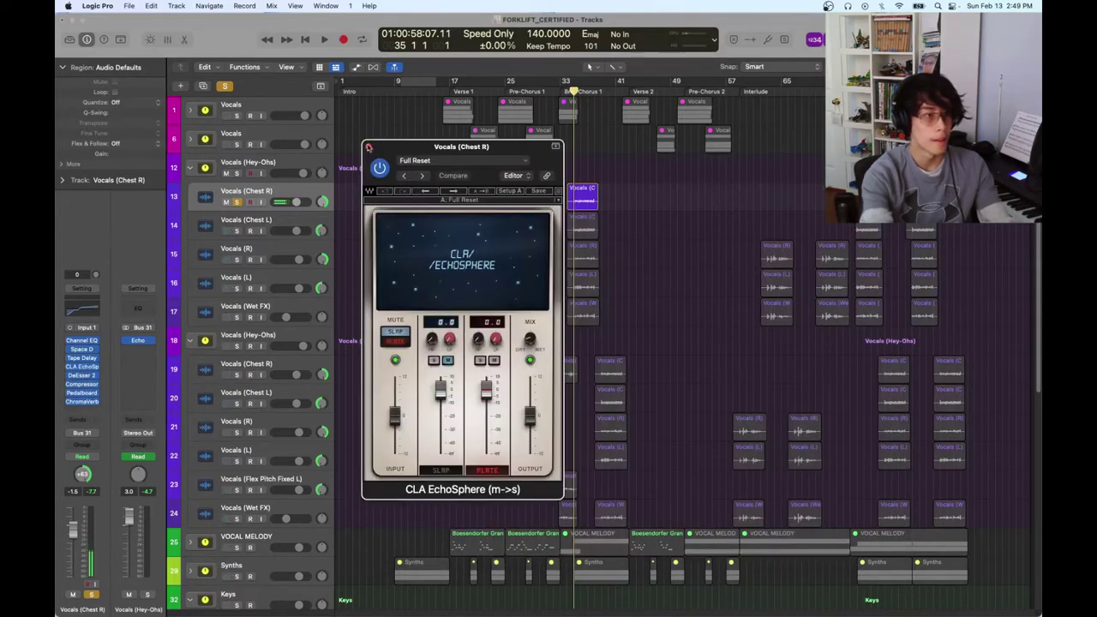
pyautogui.click(82, 366)
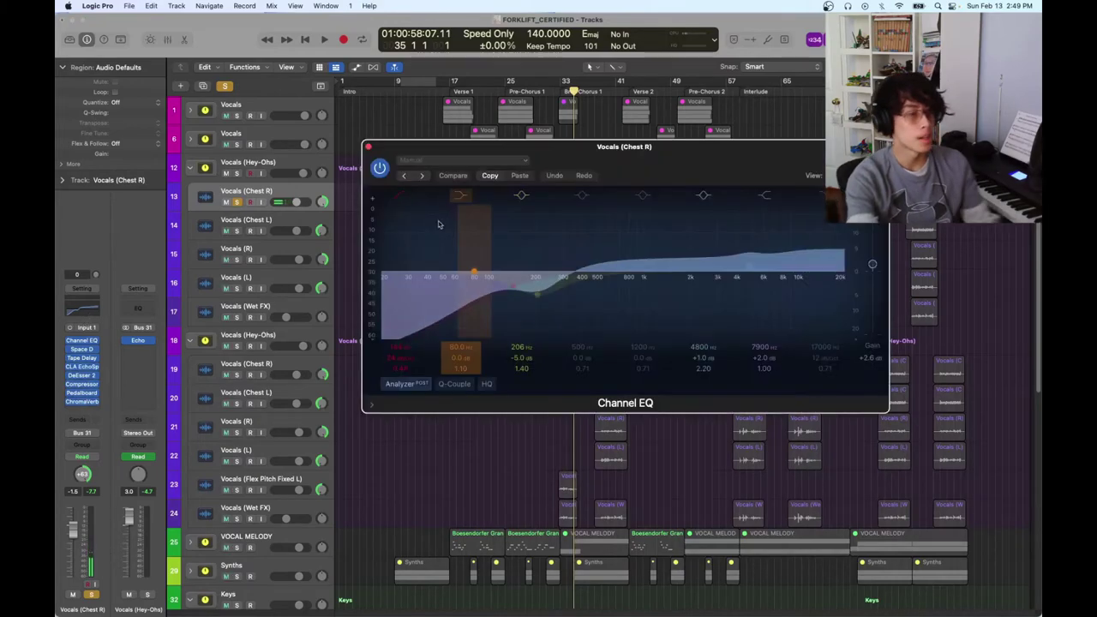
pyautogui.click(86, 311)
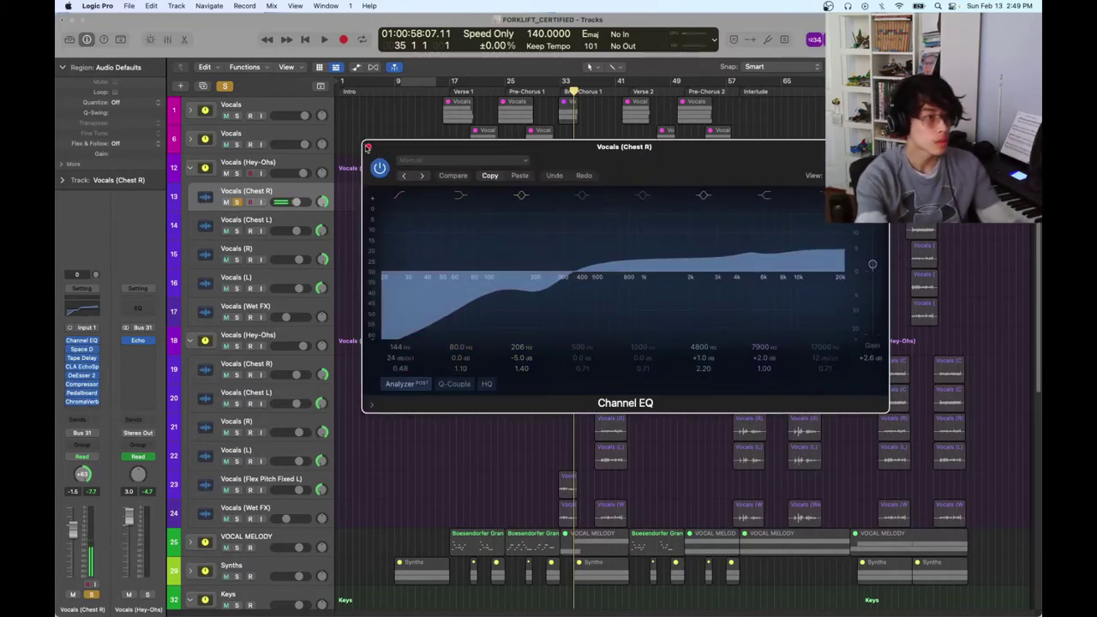
pyautogui.click(367, 147)
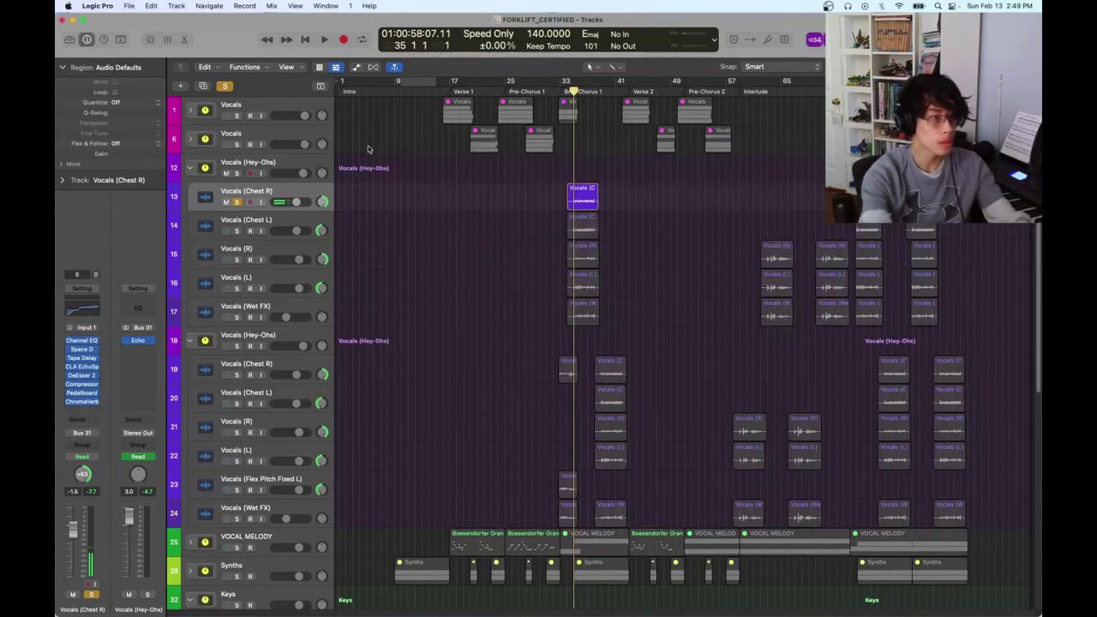
# Clear the solo on Vocals (Chest R), solo Vocals (R) and Vocals (L) in the first Hey-Ohs stack, and audition them from bar 35
pyautogui.click(238, 202)
pyautogui.click(248, 221)
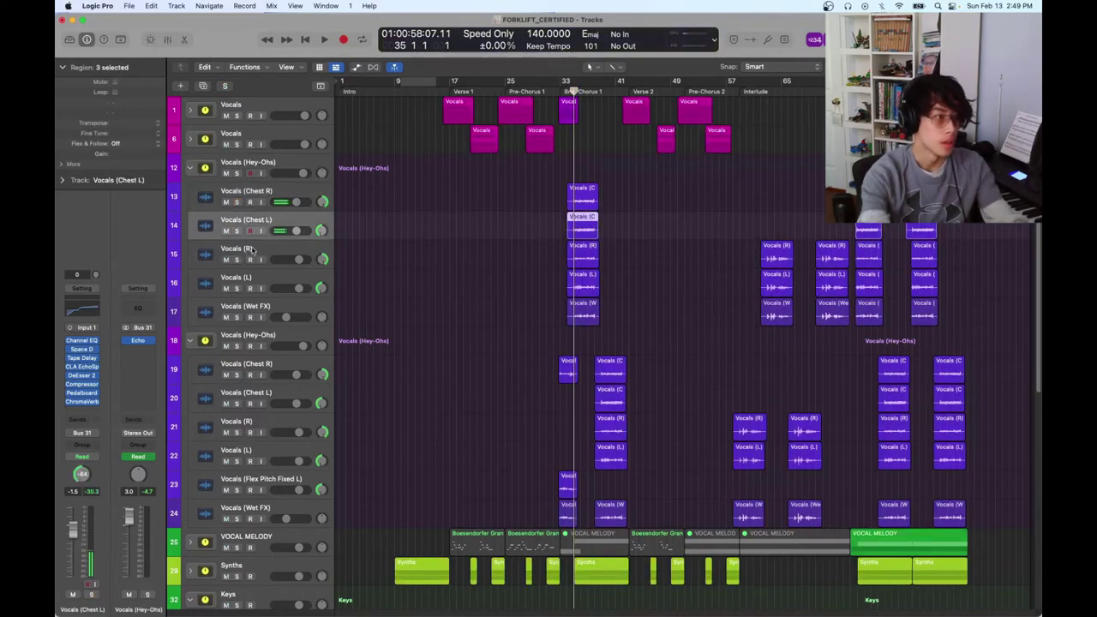
pyautogui.click(251, 249)
pyautogui.moveTo(236, 259); pyautogui.dragTo(237, 288)
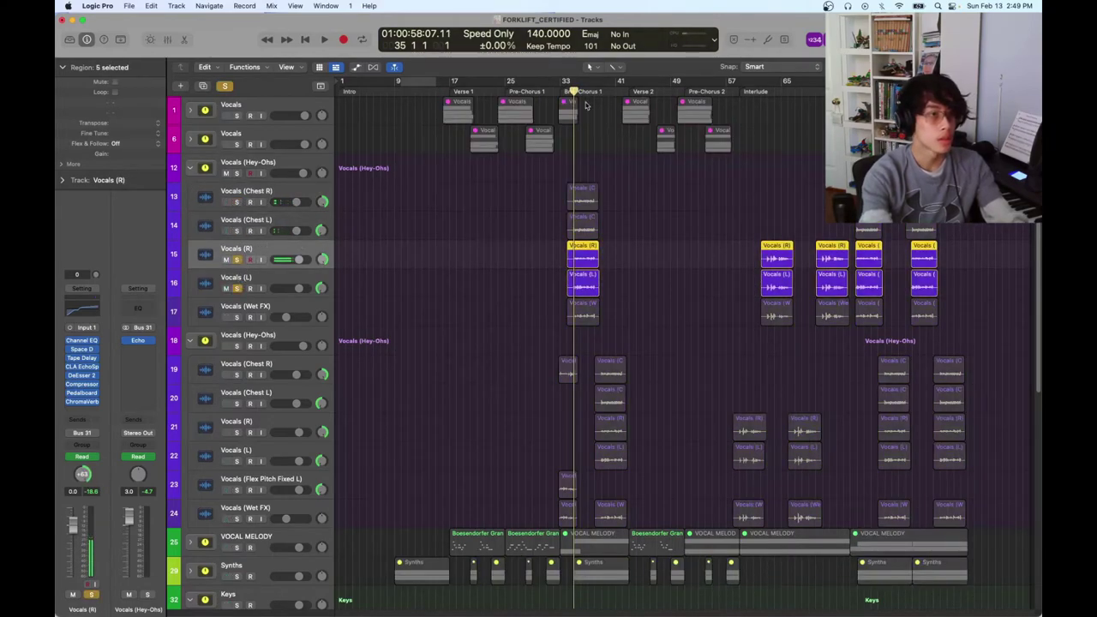
pyautogui.press('space')
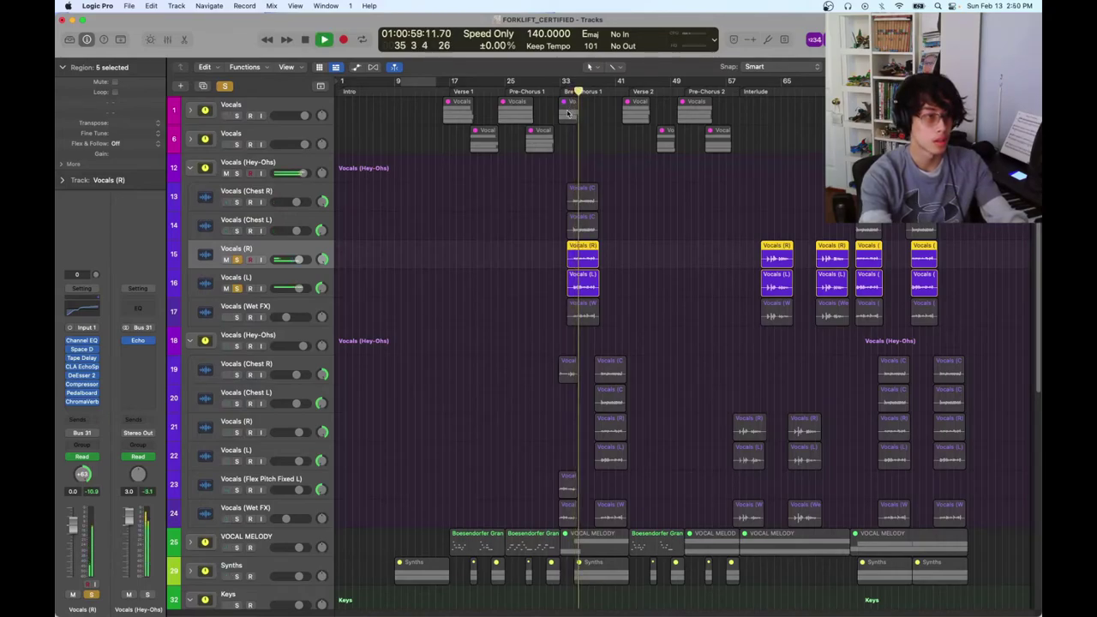
pyautogui.press('space')
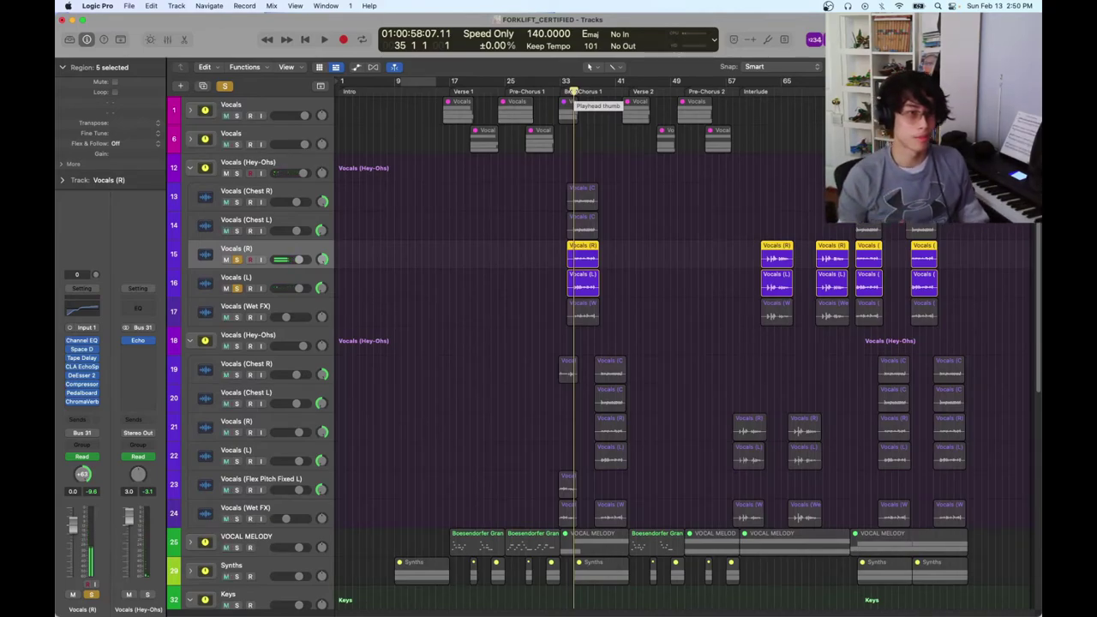
# Inspect the Pedalboard on Vocals (R) while the soloed pair plays, close it after stopping, and return the playhead to bar 35
pyautogui.press('space')
pyautogui.press('v')
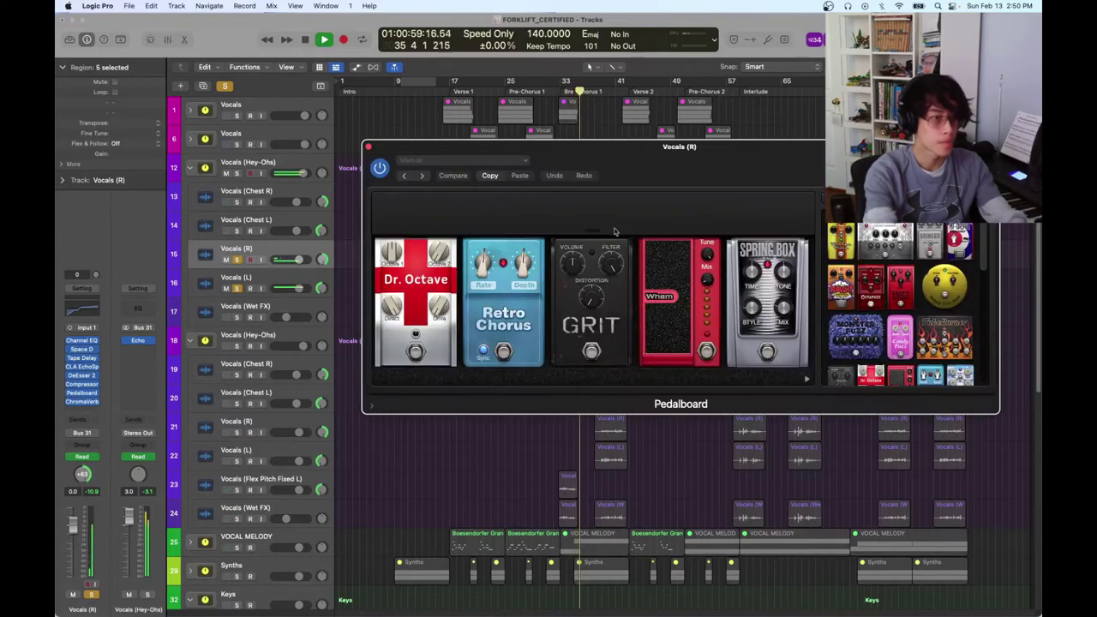
pyautogui.moveTo(632, 161); pyautogui.dragTo(644, 138)
pyautogui.press('space')
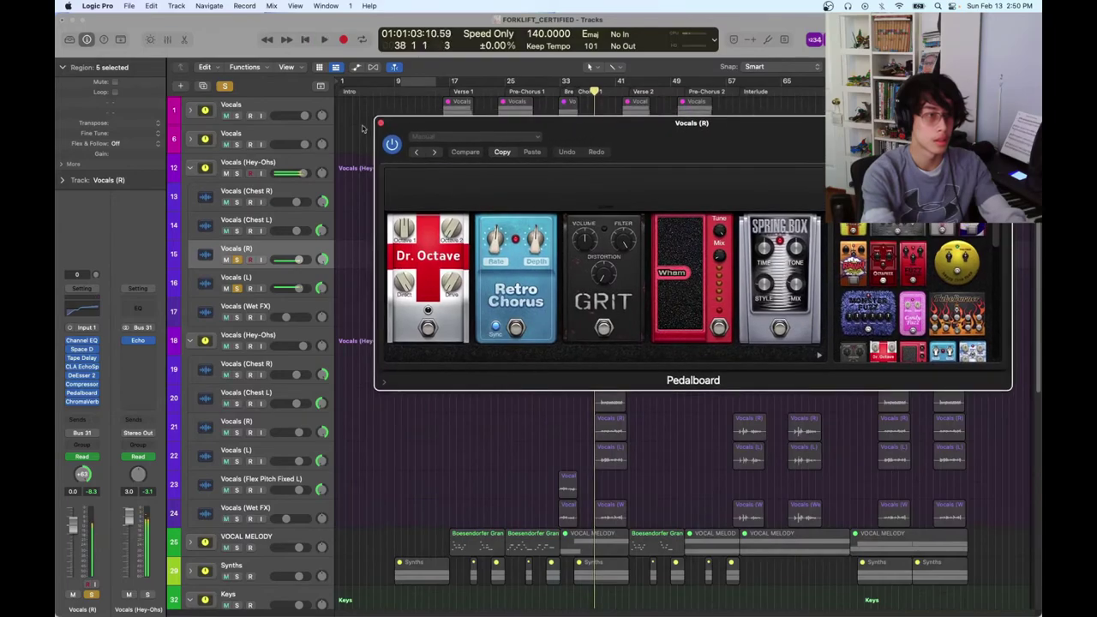
pyautogui.click(381, 123)
pyautogui.press(',')
pyautogui.press(',')
pyautogui.press(',')
pyautogui.press(',')
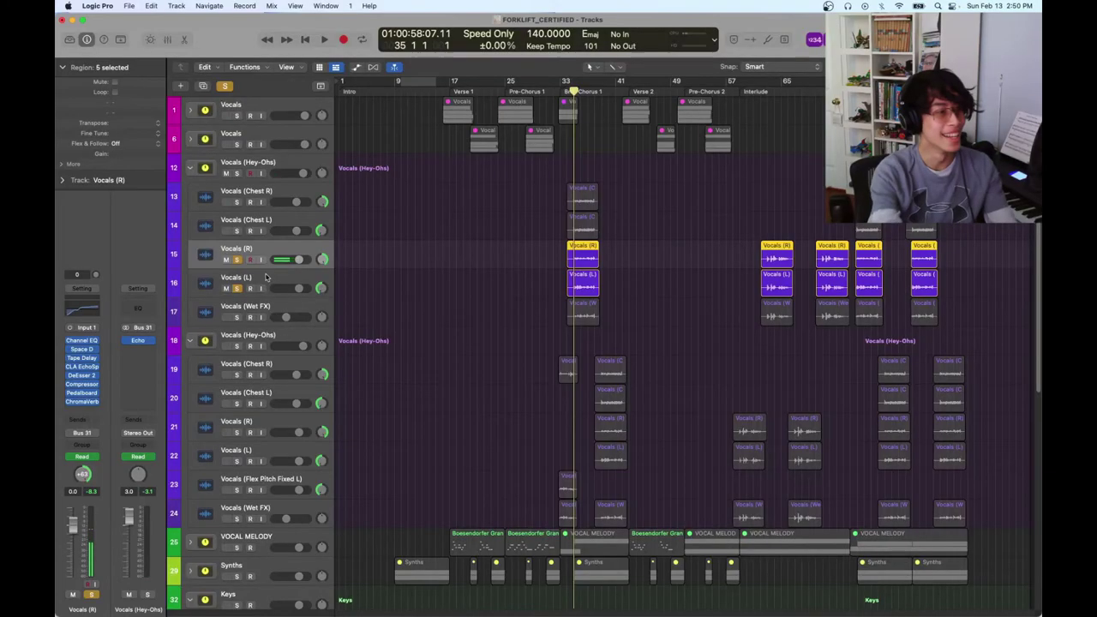
# Audition Vocals (R) and Vocals (L) from bar 35, add both chest tracks to the solo during playback, and clear all four solos
pyautogui.click(266, 276)
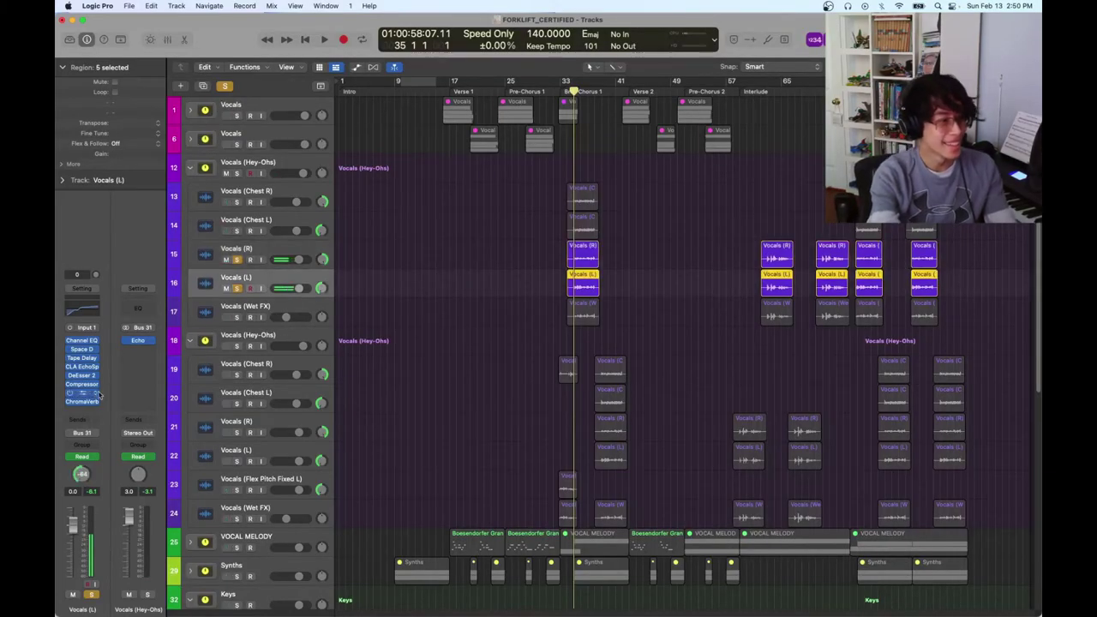
pyautogui.moveTo(237, 203); pyautogui.dragTo(238, 231)
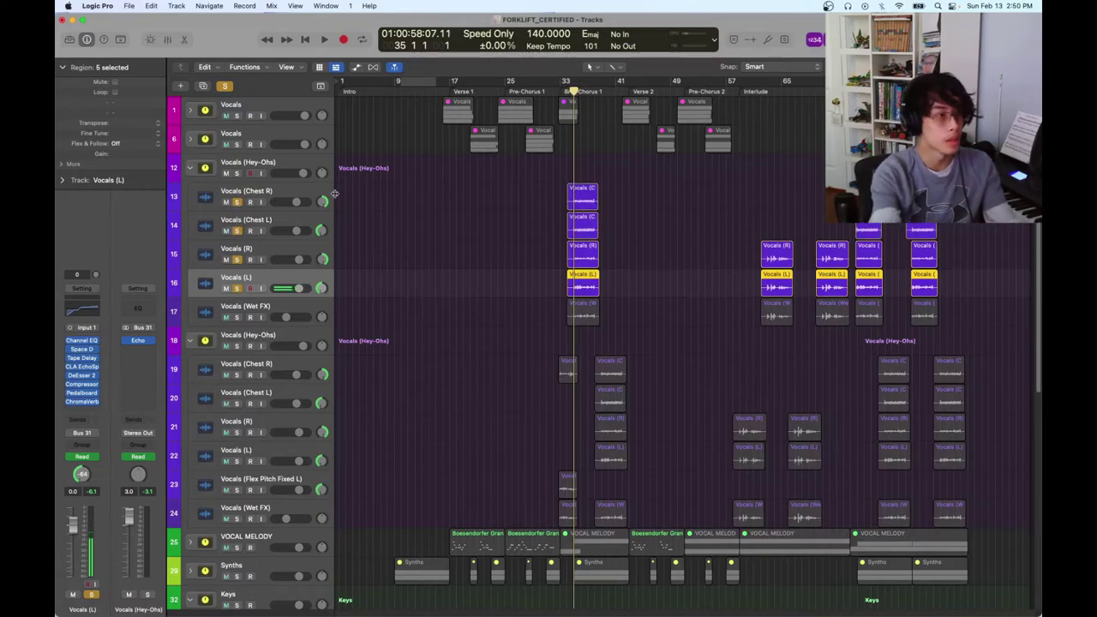
pyautogui.moveTo(236, 203); pyautogui.dragTo(238, 229)
pyautogui.press('space')
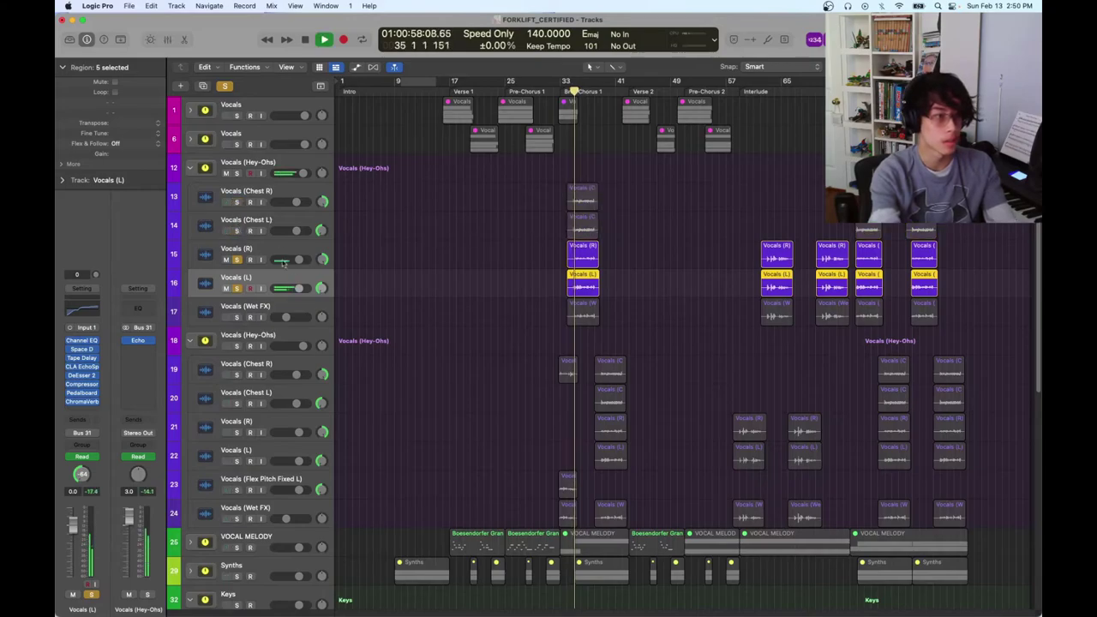
pyautogui.click(238, 230)
pyautogui.click(237, 202)
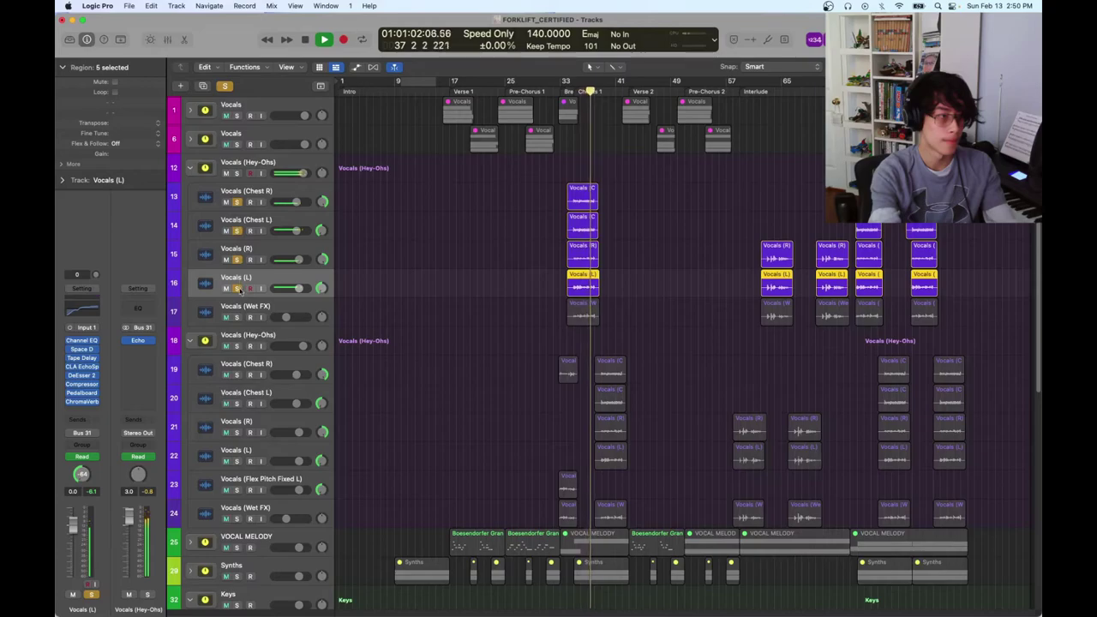
pyautogui.press('space')
pyautogui.moveTo(237, 288); pyautogui.dragTo(238, 202)
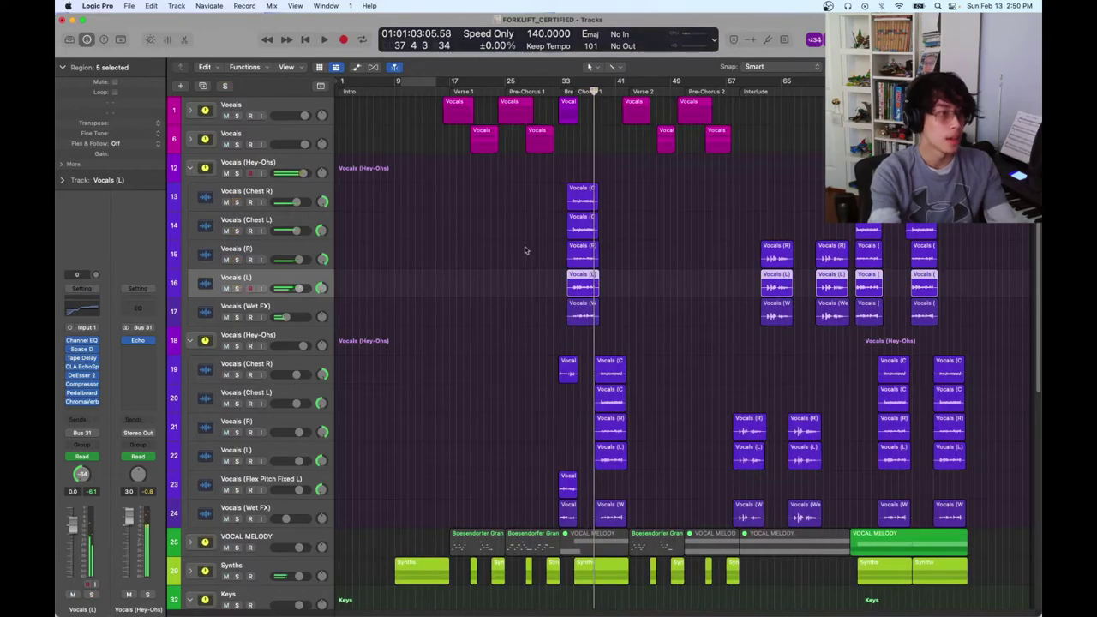
# Return the playhead to bar 35 and solo the Vocals (Wet FX) track in the first Hey-Ohs stack
pyautogui.click(573, 92)
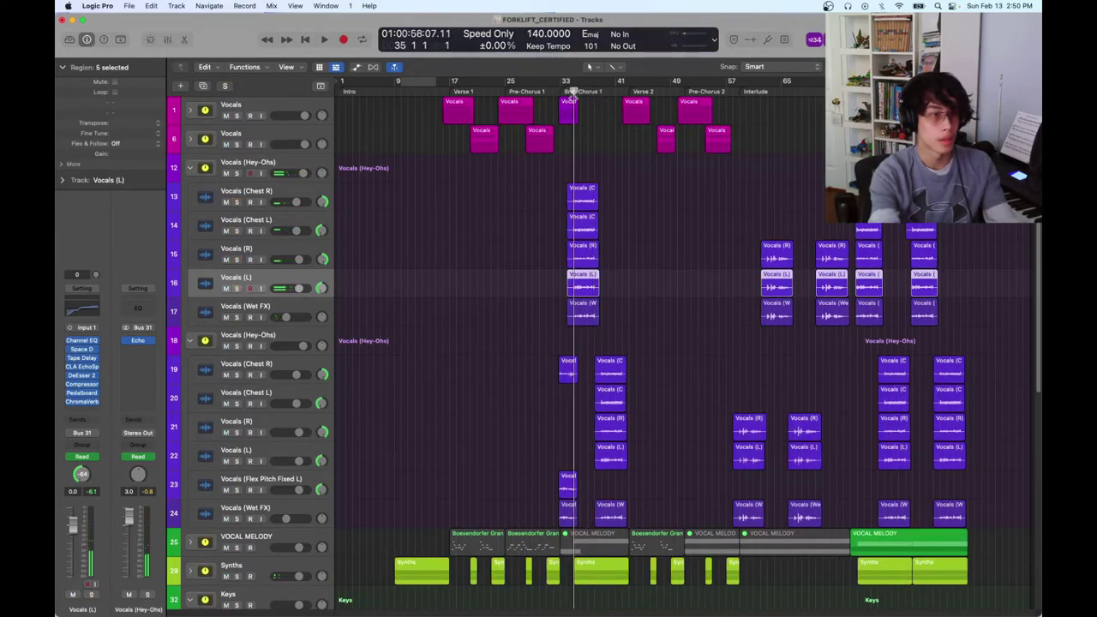
pyautogui.click(247, 322)
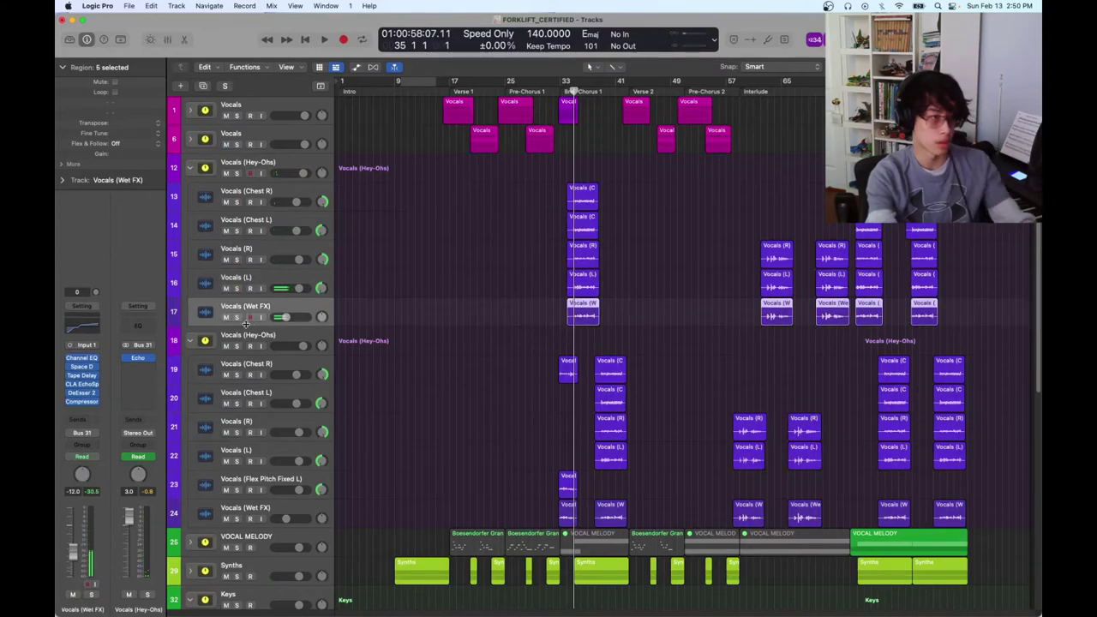
pyautogui.press('s')
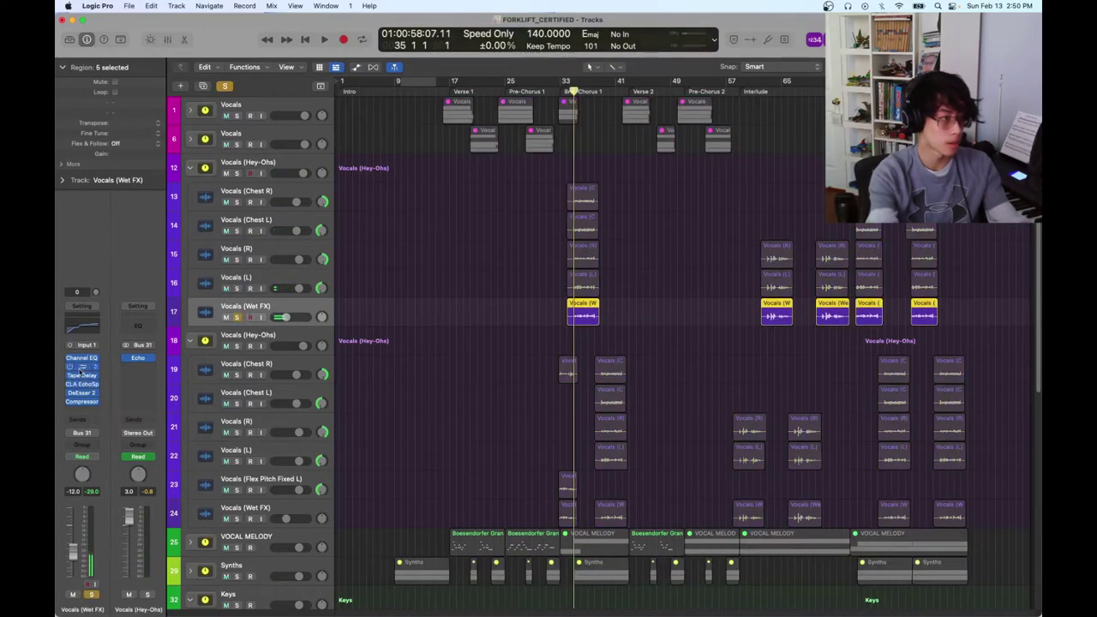
# Review the Space Designer, CLA EchoSphere and Tape Delay settings on Vocals (Wet FX), closing each window
pyautogui.click(81, 366)
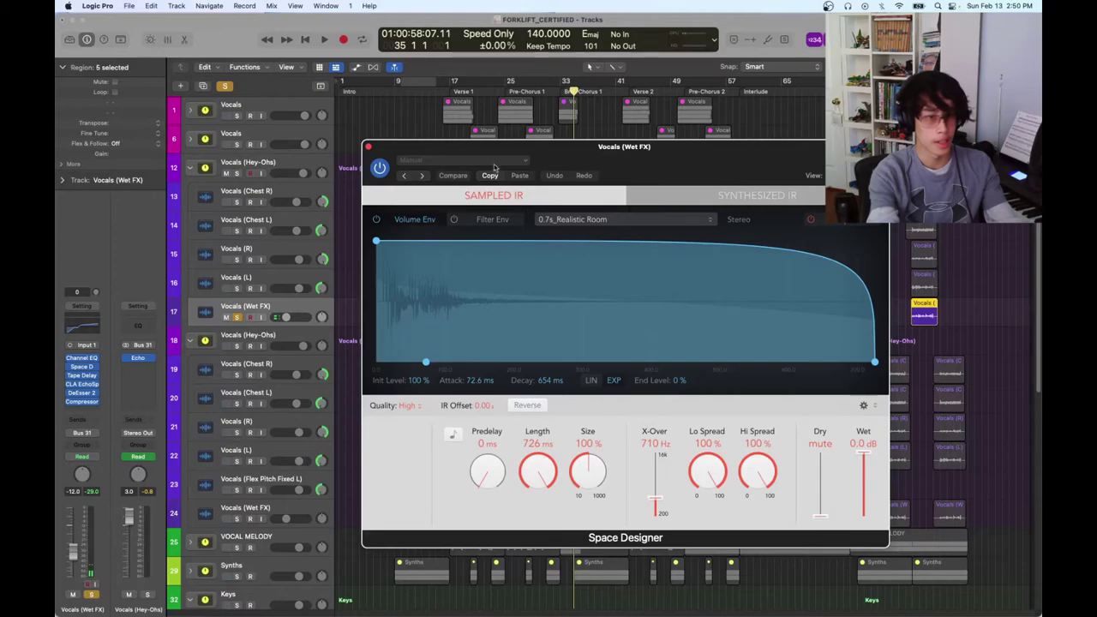
pyautogui.click(368, 148)
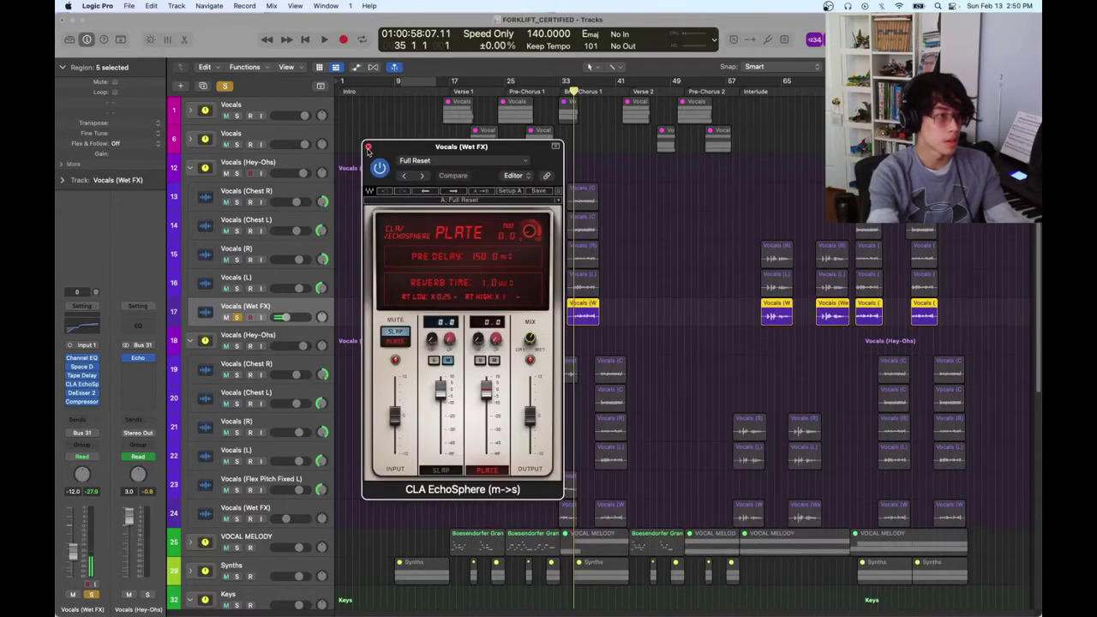
pyautogui.click(368, 147)
pyautogui.click(82, 374)
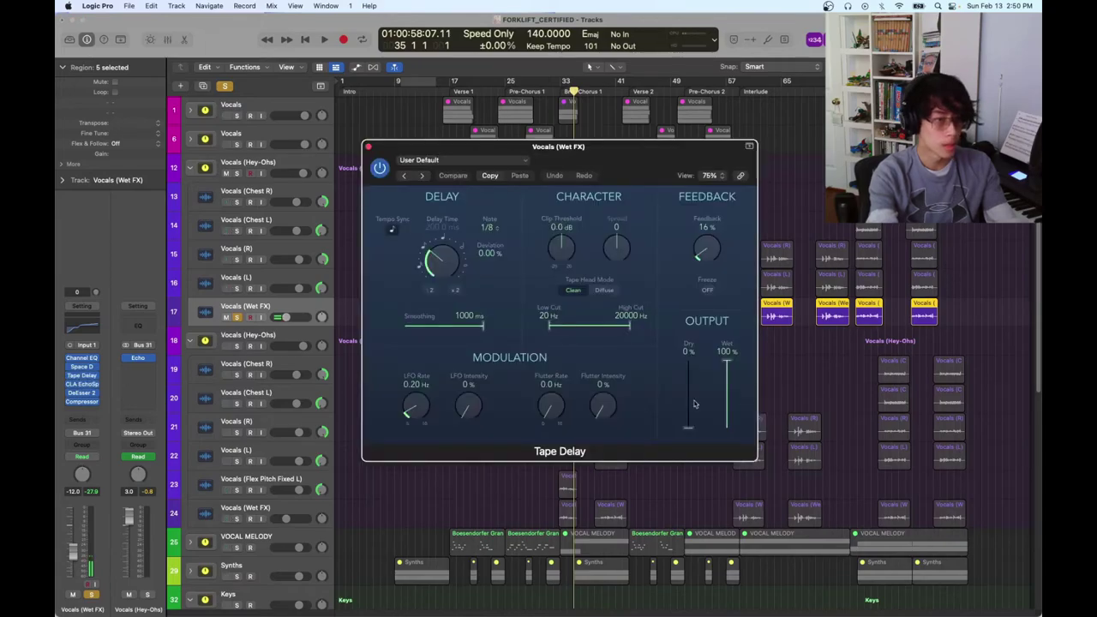
pyautogui.click(368, 147)
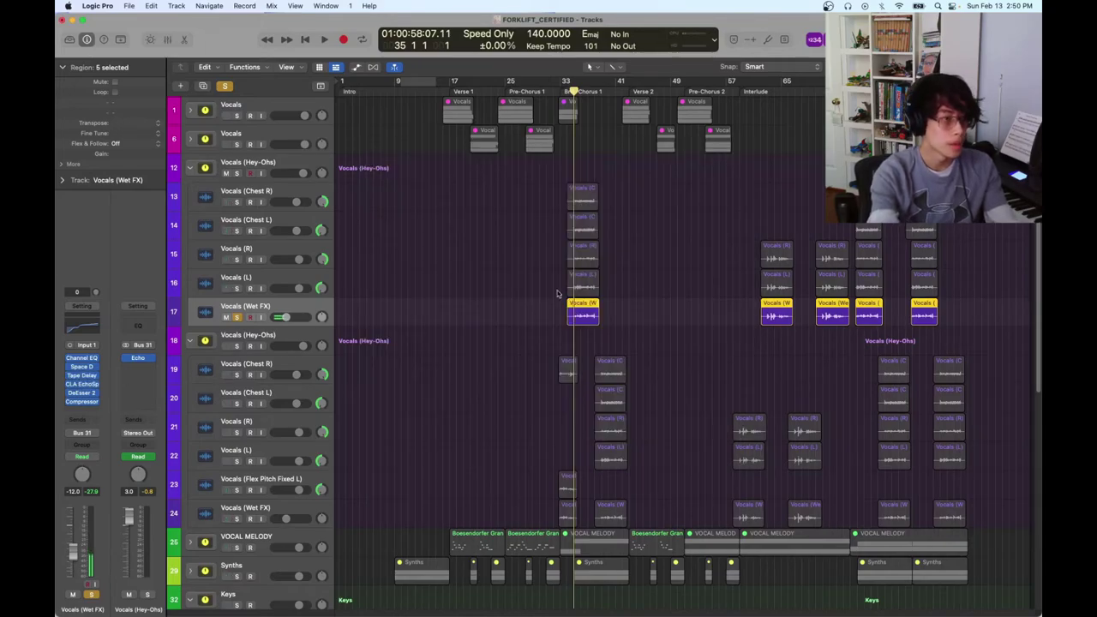
# Play Vocals (Wet FX) from bar 35 and layer in Vocals (L), Vocals (R), Chest L and Chest R by soloing them one by one
pyautogui.press('space')
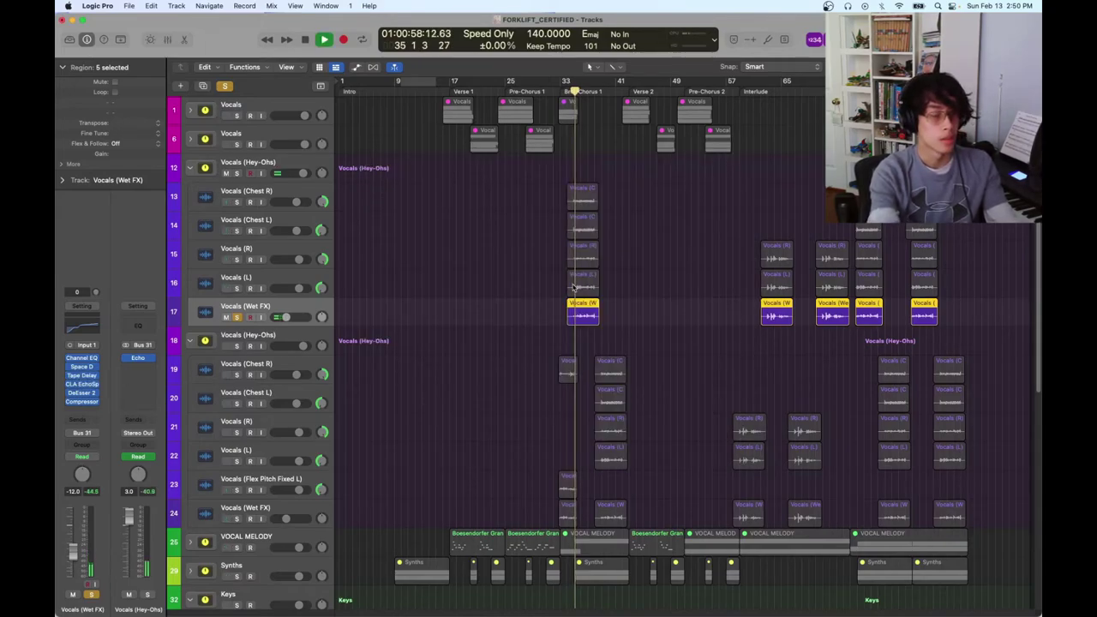
pyautogui.click(237, 287)
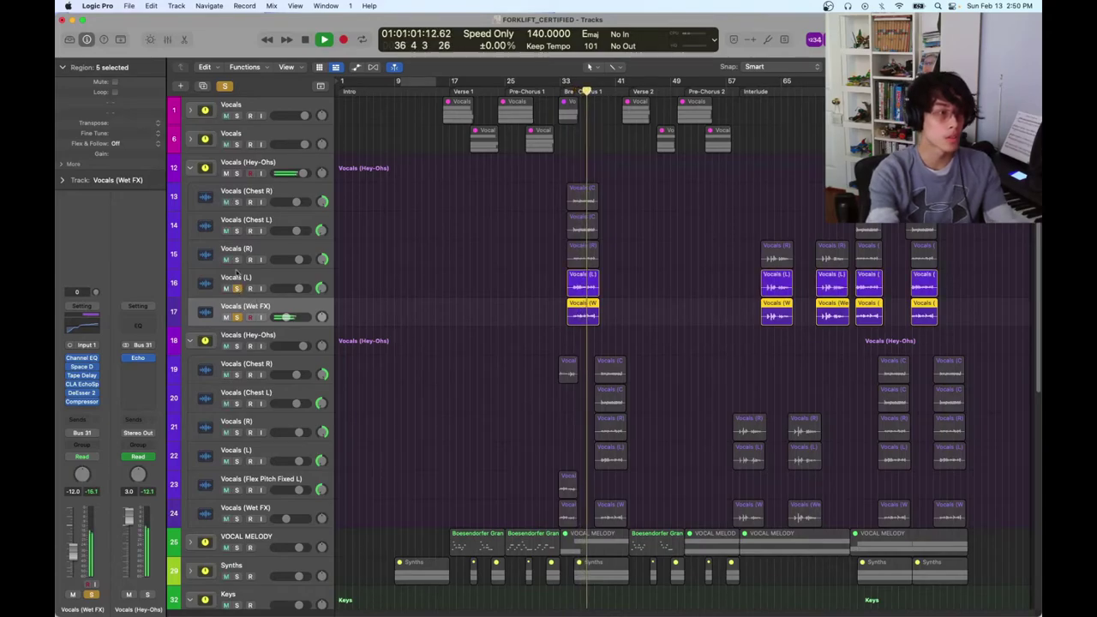
pyautogui.click(236, 259)
pyautogui.press('space')
pyautogui.press('space')
pyautogui.click(236, 231)
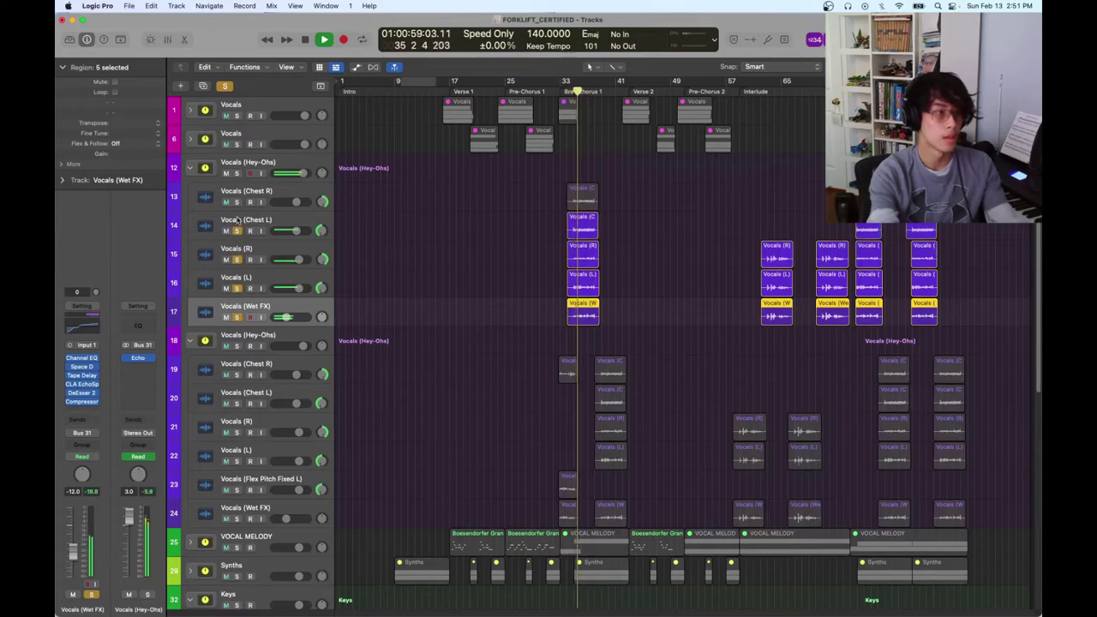
pyautogui.click(236, 202)
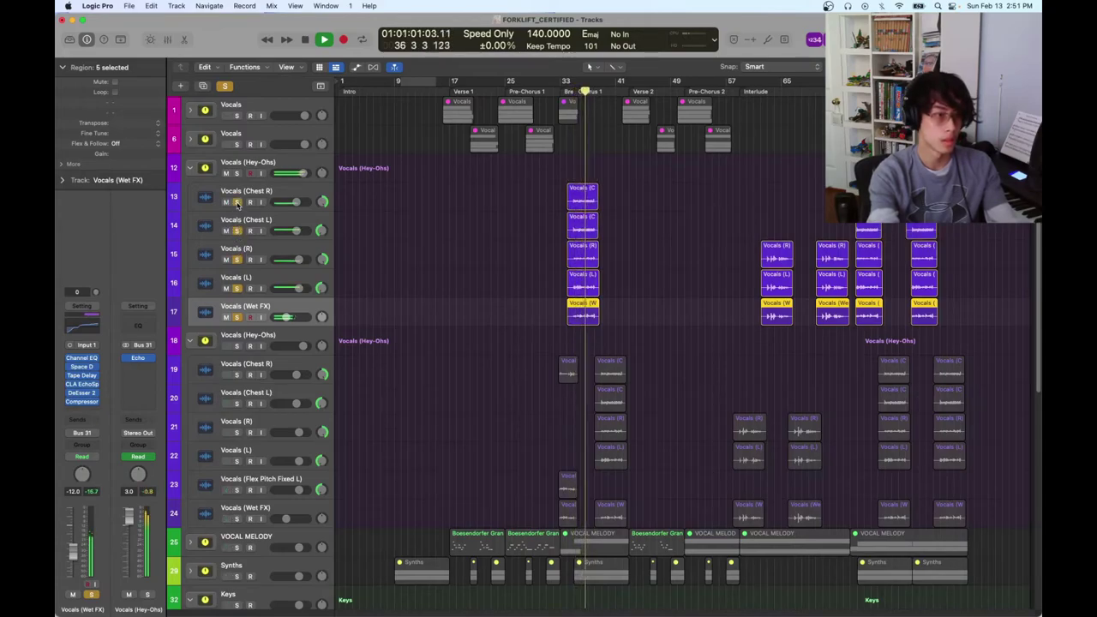
# Stop playback, clear the solos on all five tracks of the first Hey-Ohs stack, and select the stack's main track
pyautogui.press('space')
pyautogui.moveTo(239, 203); pyautogui.dragTo(237, 317)
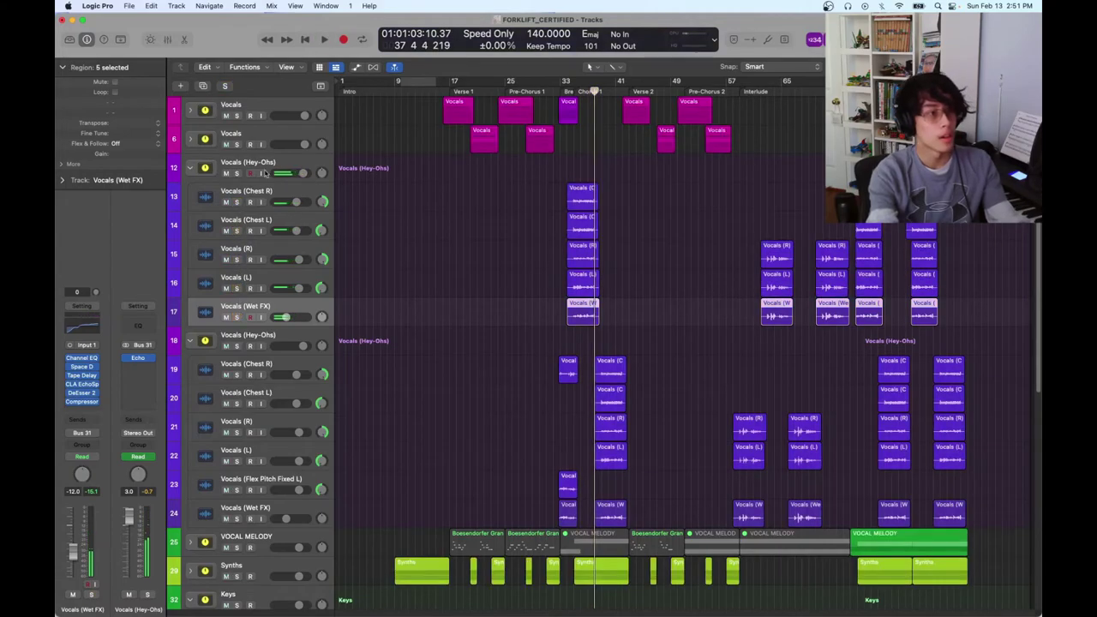
pyautogui.click(272, 163)
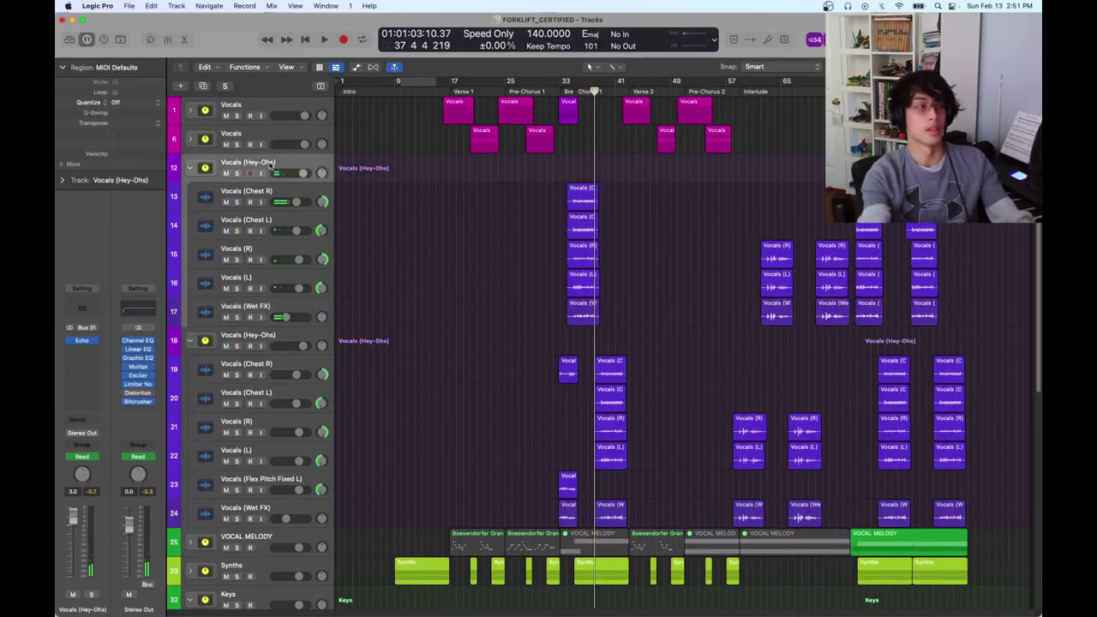
# Review the Echo plug-in settings on the first Hey-Ohs stack's main track and close its window
pyautogui.click(83, 341)
pyautogui.moveTo(481, 148); pyautogui.dragTo(785, 186)
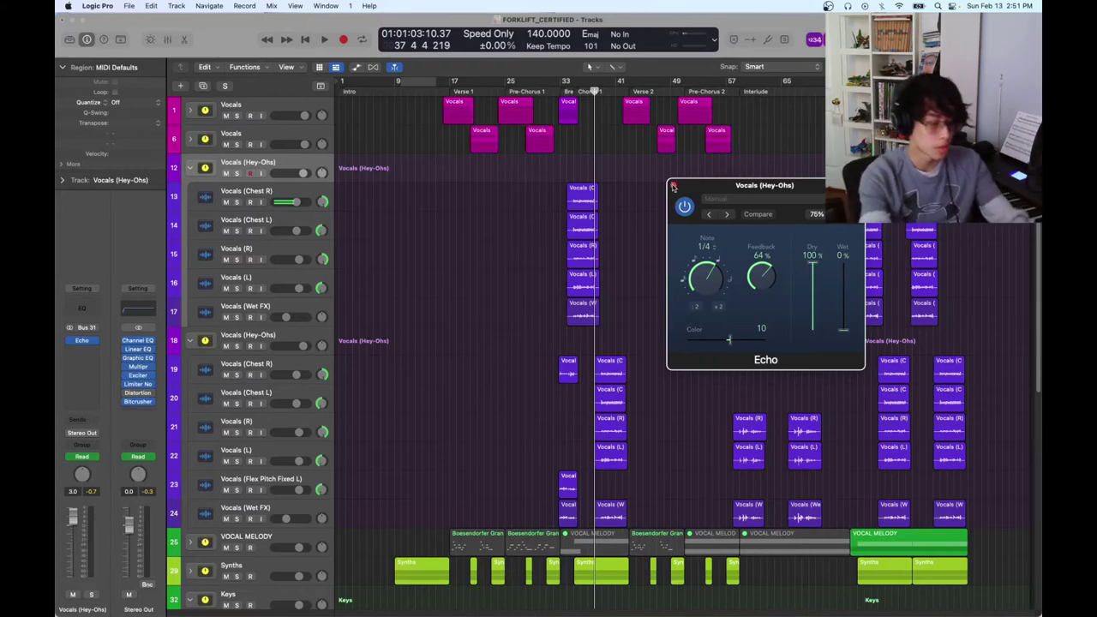
pyautogui.click(672, 186)
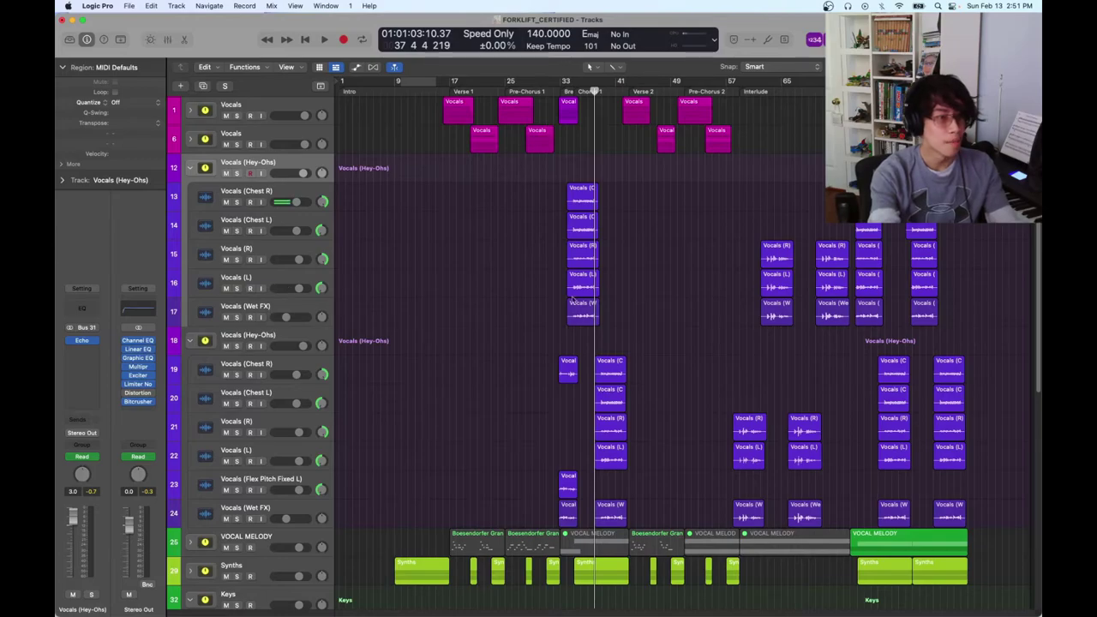
# Audition the second Hey-Ohs stack in solo from bar 33, stopping playback and clearing its solo at the end
pyautogui.click(561, 90)
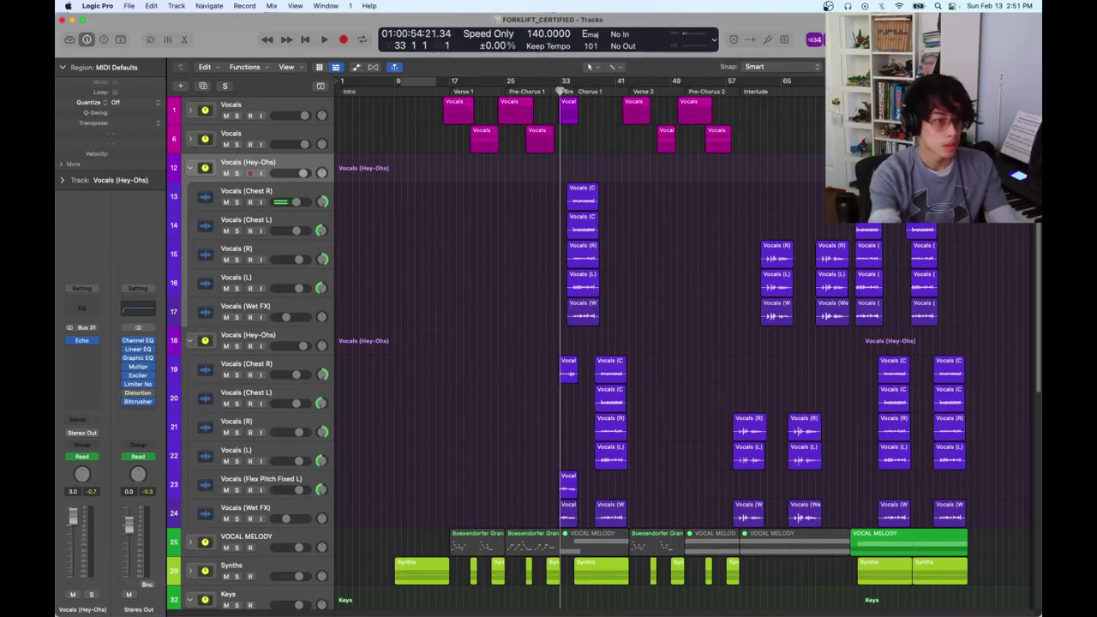
pyautogui.click(237, 346)
pyautogui.press('space')
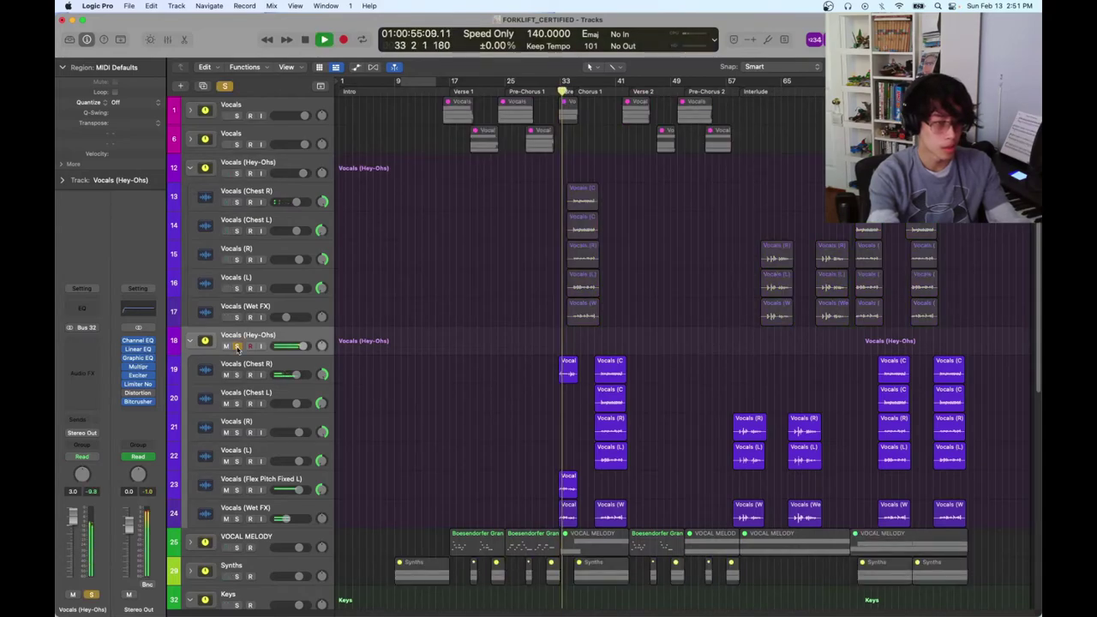
pyautogui.press('space')
pyautogui.click(237, 345)
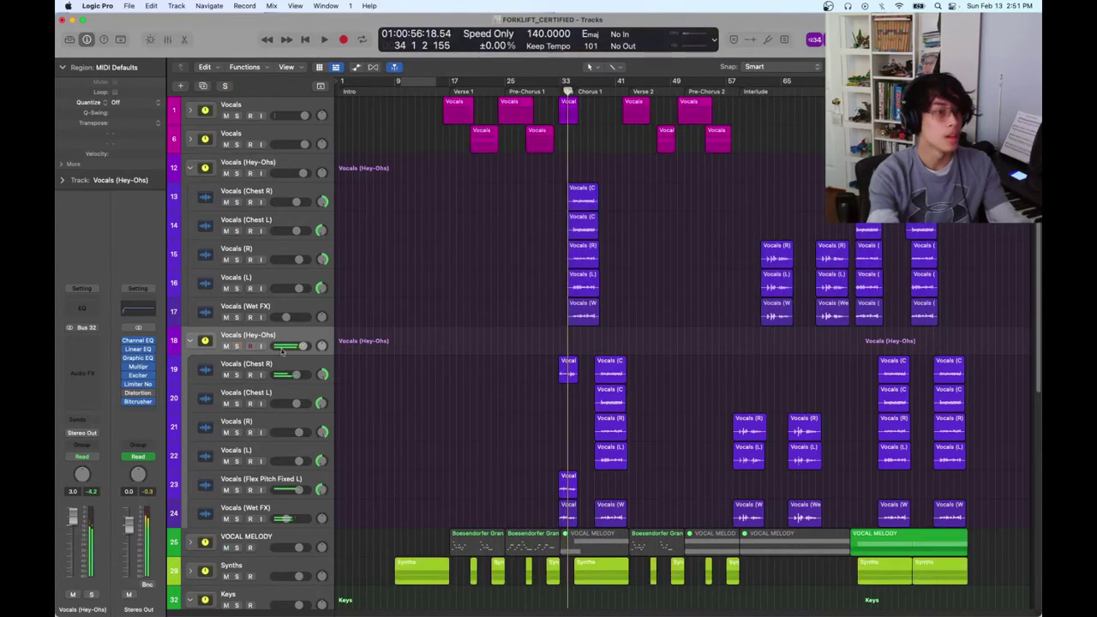
# Return the playhead to bar 33, expand the first Vocals stack, and inspect the second Hey-Ohs stack's Chest R and Flex Pitch Fixed L tracks
pyautogui.click(557, 90)
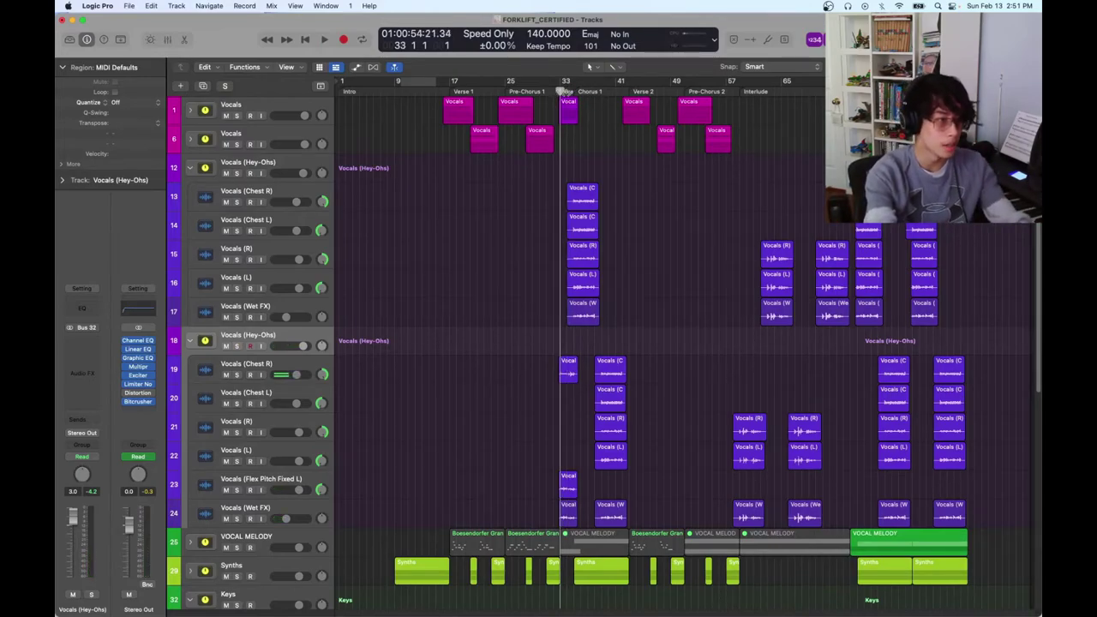
pyautogui.click(572, 375)
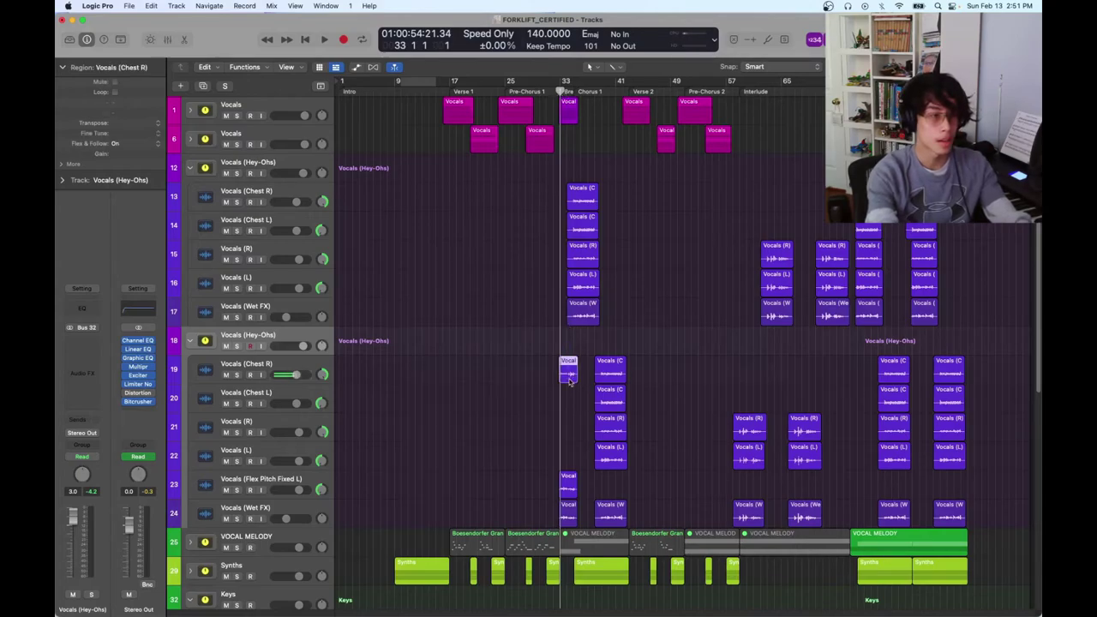
pyautogui.click(546, 385)
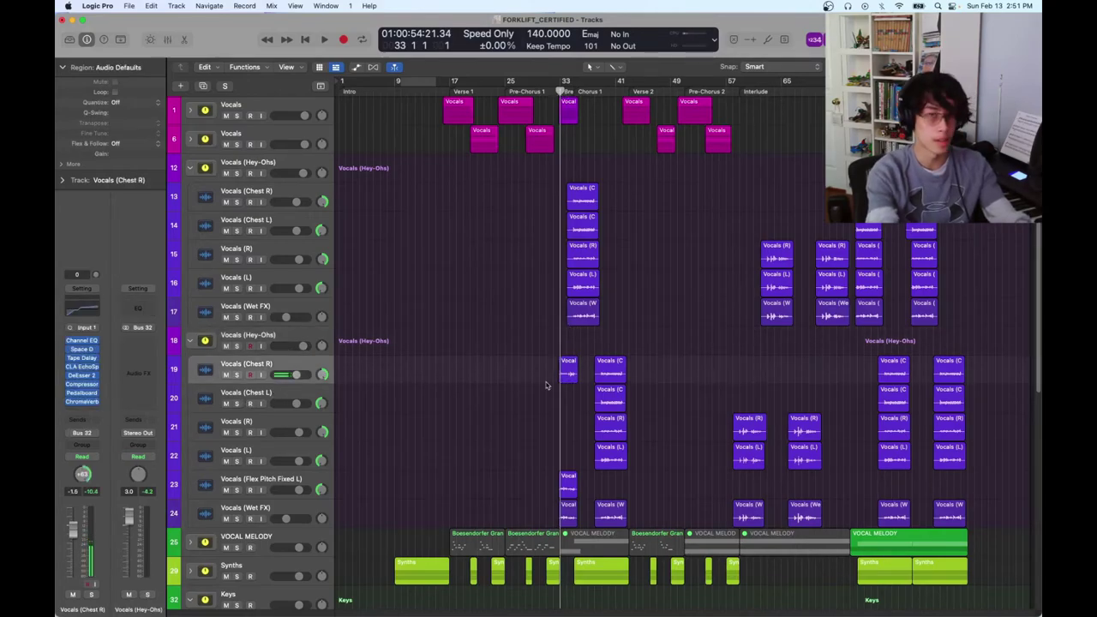
pyautogui.click(192, 111)
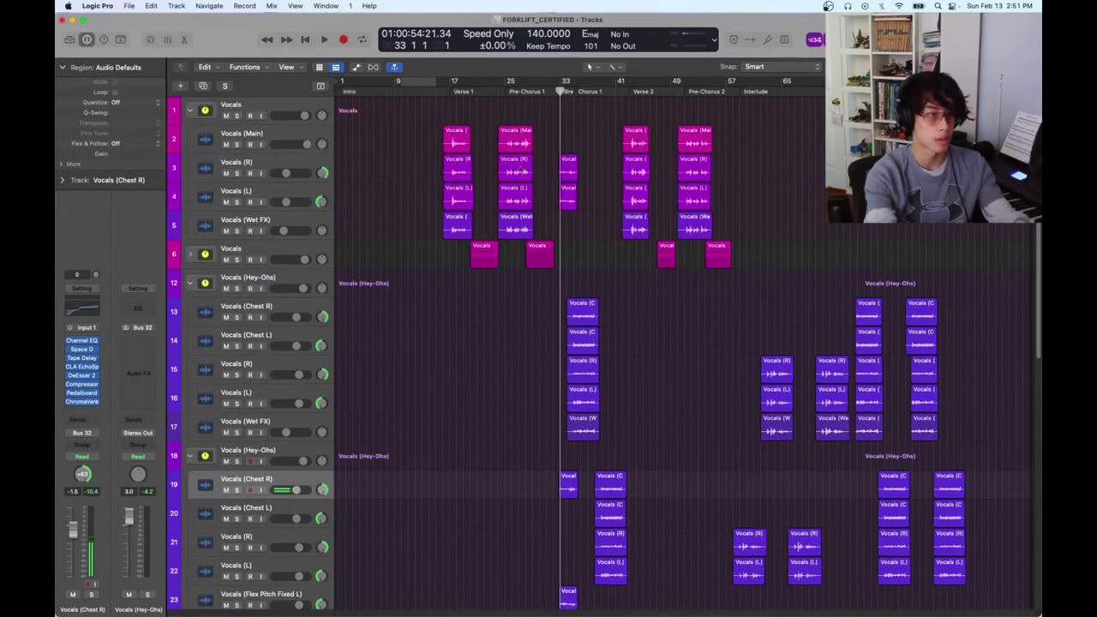
pyautogui.scroll(-5, 534, 279)
pyautogui.click(565, 377)
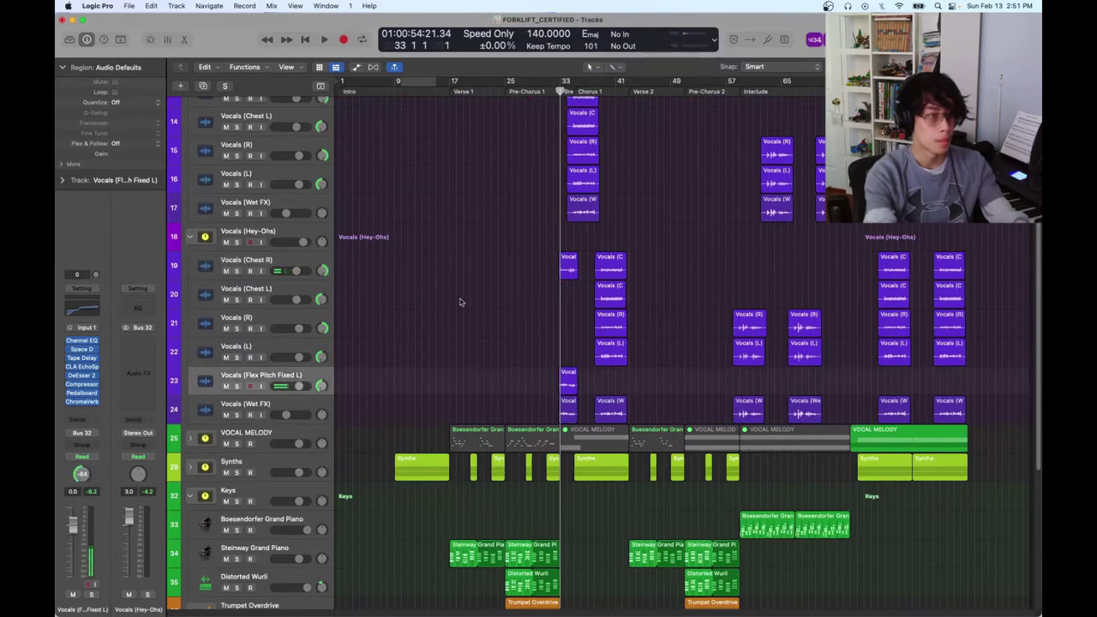
# Compare the Pre-Chorus 1 Vocals (Main) region with the bar 33 Chest R, Flex Pitch Fixed L and Wet FX regions in the second Hey-Ohs stack
pyautogui.scroll(5, 568, 214)
pyautogui.click(517, 141)
pyautogui.scroll(-5, 517, 311)
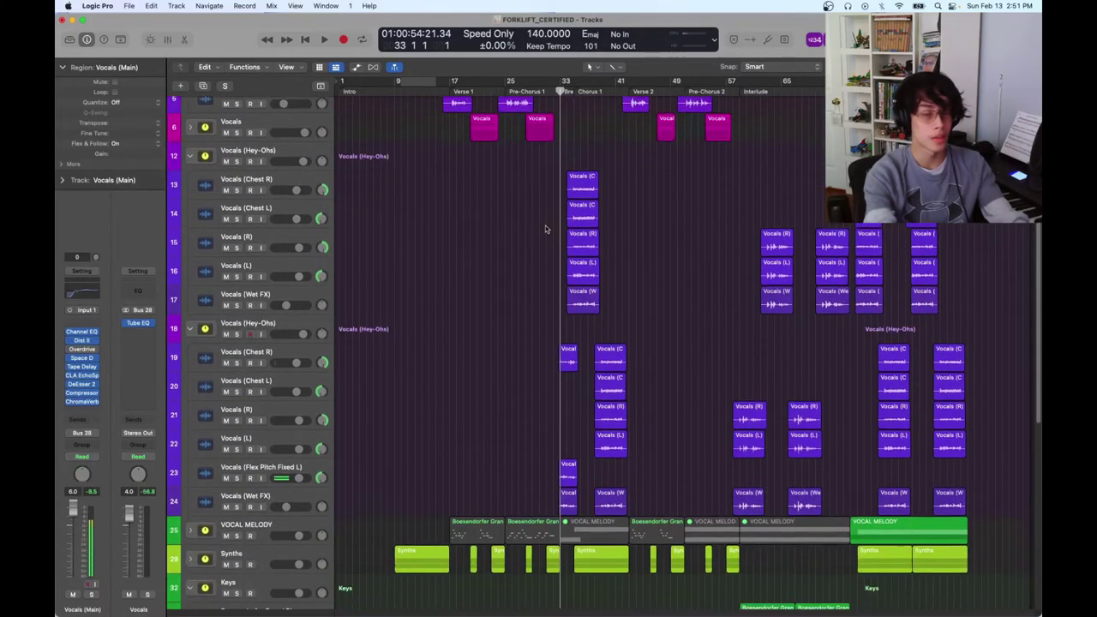
pyautogui.moveTo(545, 401); pyautogui.dragTo(580, 290)
pyautogui.click(568, 420)
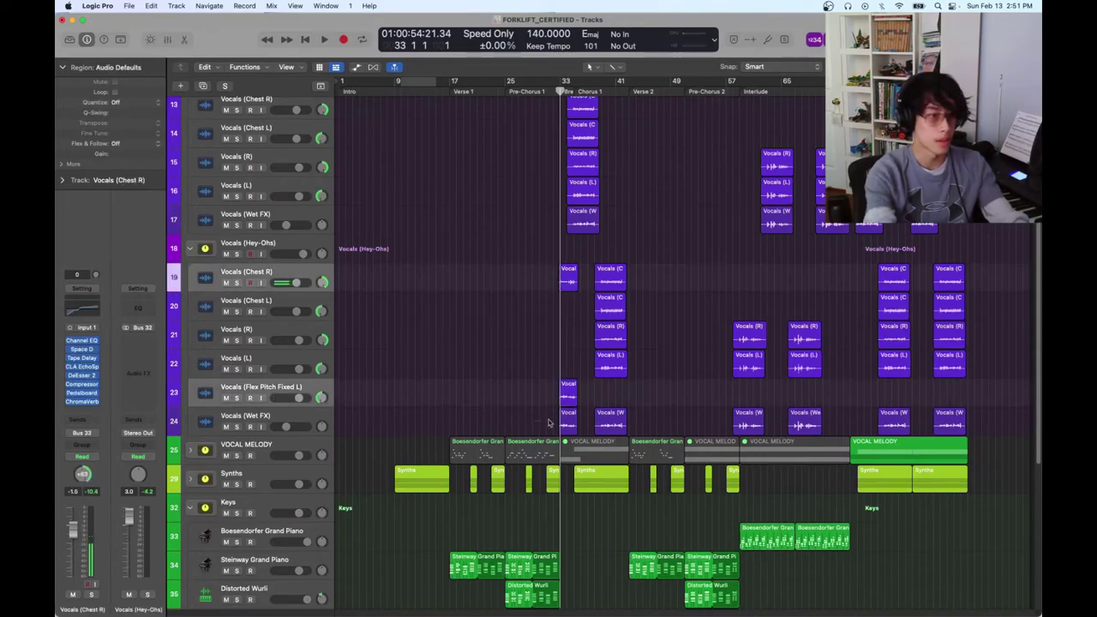
pyautogui.scroll(5, 553, 401)
pyautogui.click(546, 324)
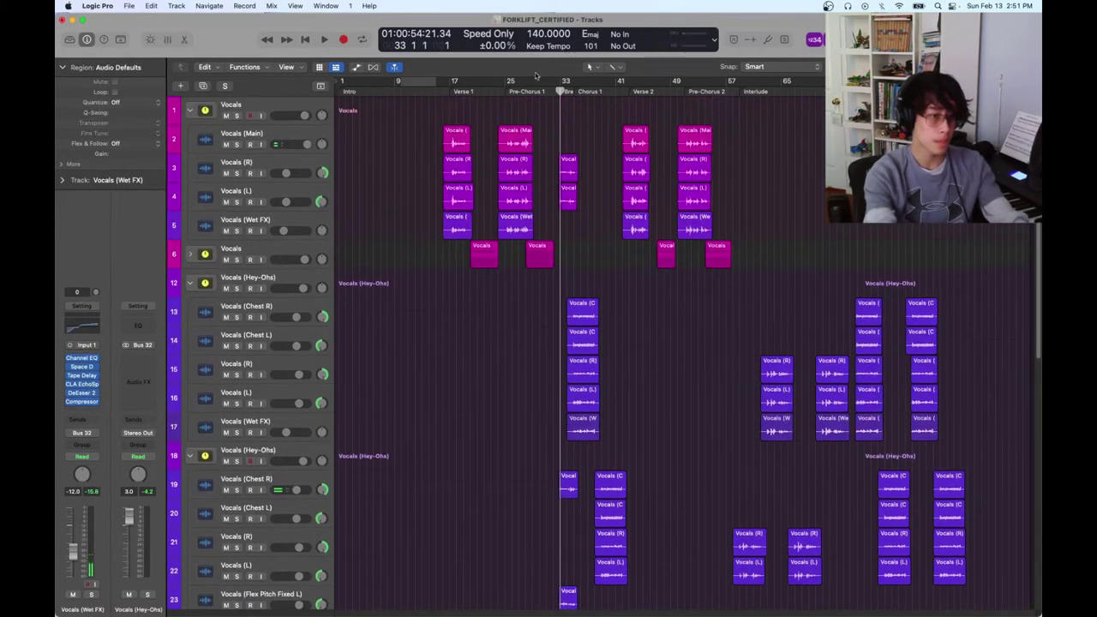
pyautogui.scroll(-5, 552, 180)
pyautogui.scroll(5, 553, 186)
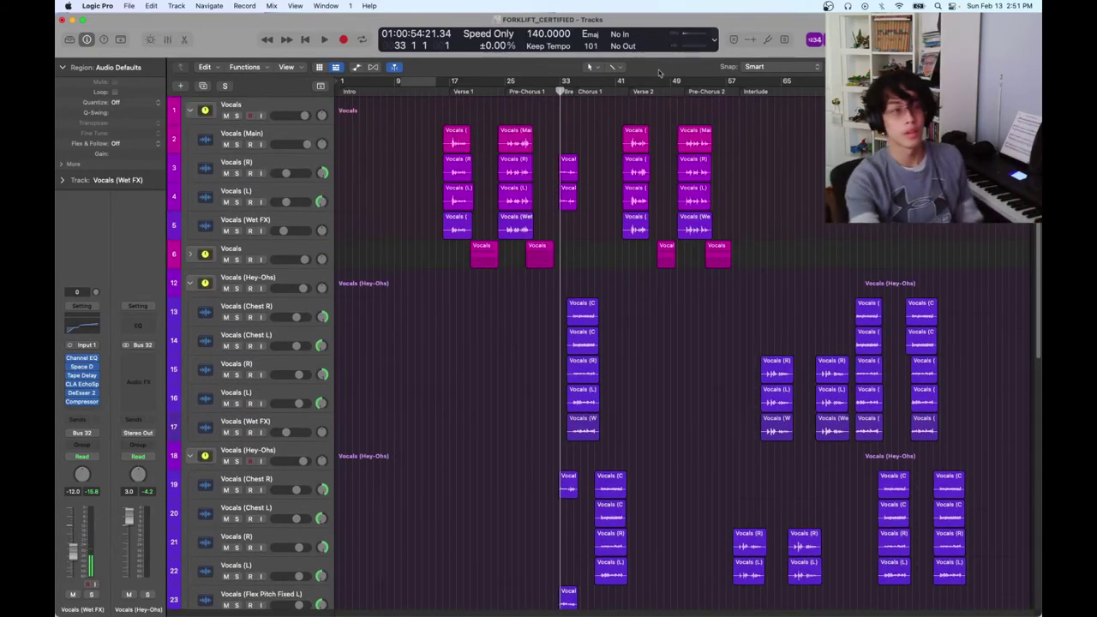
# Solo Vocals (R) and Vocals (L) in the first Vocals stack and audition their bar 33 regions with a cycle over bars 33 to 35
pyautogui.moveTo(590, 158); pyautogui.dragTo(565, 197)
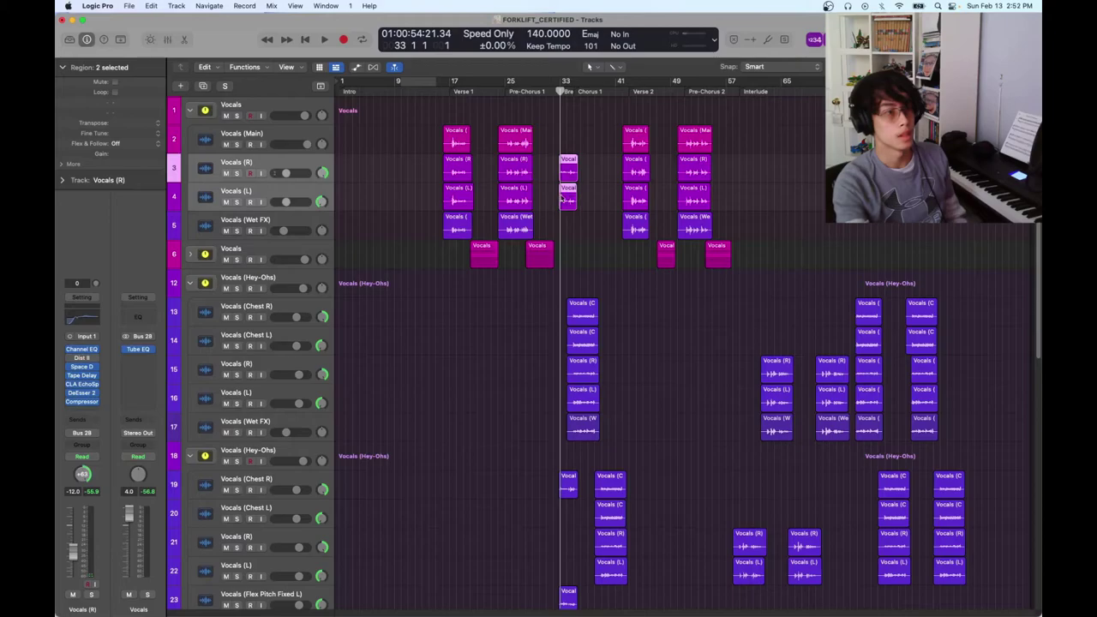
pyautogui.press('s')
pyautogui.moveTo(561, 88); pyautogui.dragTo(575, 92)
pyautogui.press('space')
pyautogui.scroll(-3, 545, 288)
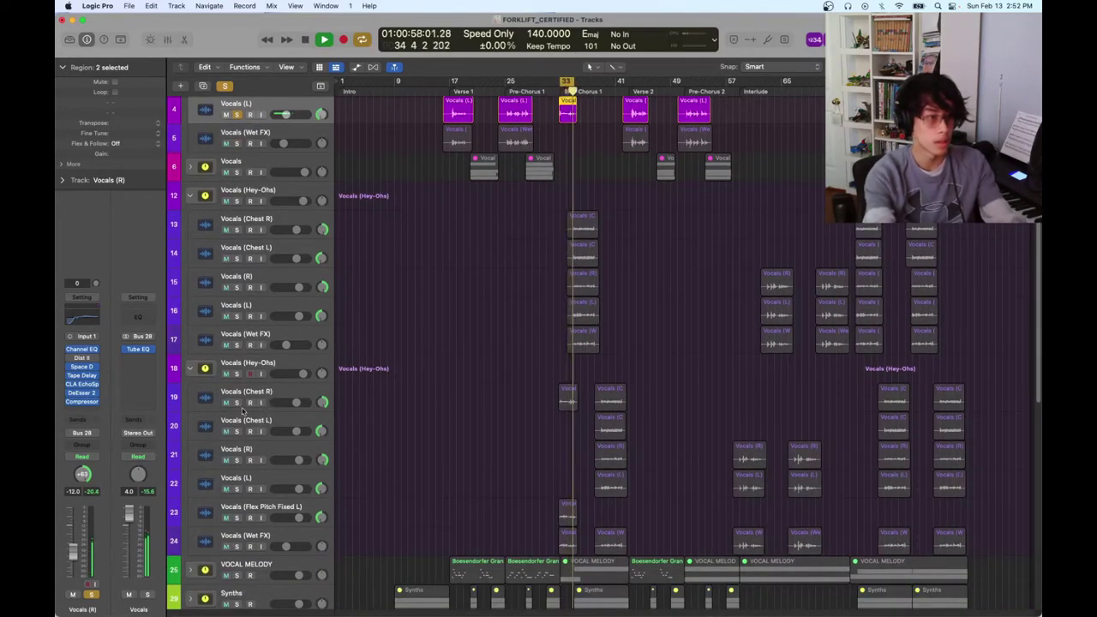
pyautogui.scroll(3, 521, 391)
pyautogui.press('space')
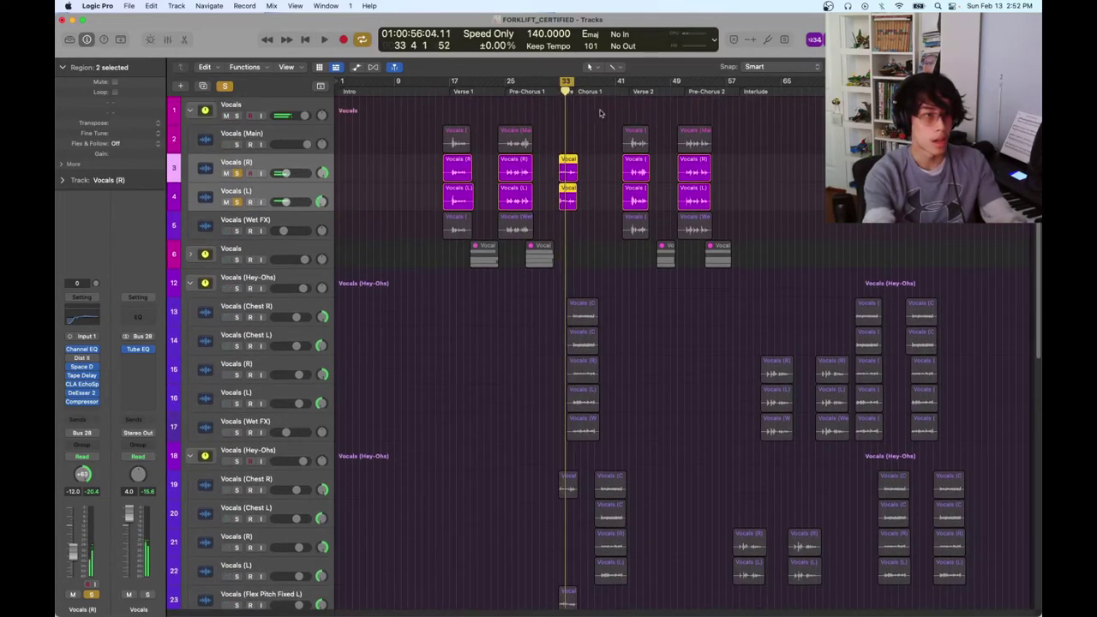
# Play the bar 33 cycle while soloing Chest R, Flex Pitch Fixed L and Wet FX one by one in the second Hey-Ohs stack
pyautogui.scroll(-3, 457, 392)
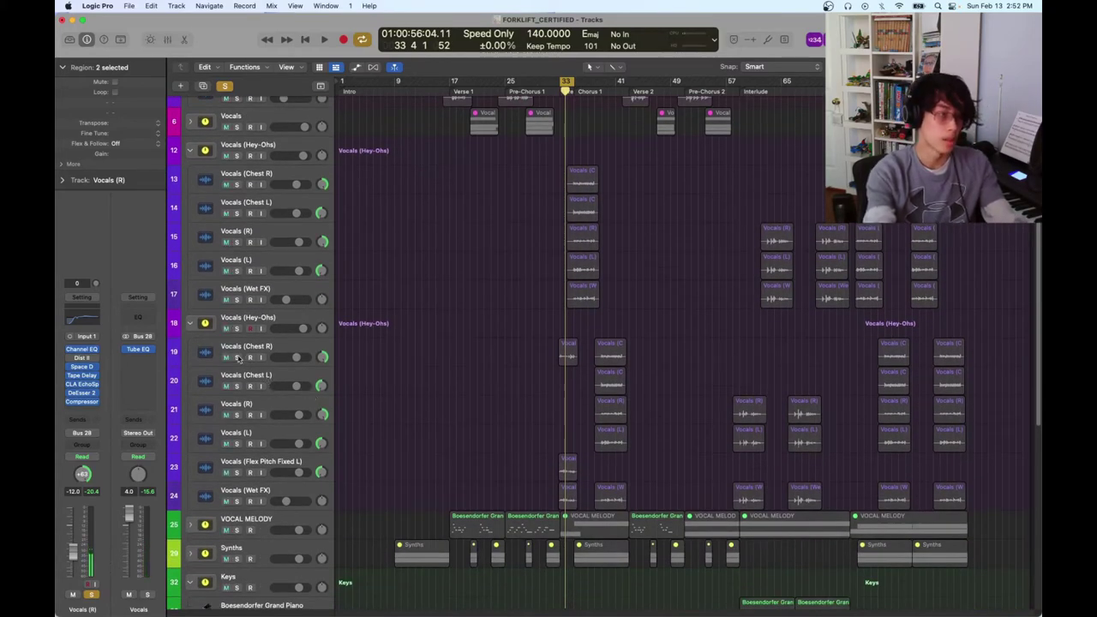
pyautogui.press('space')
pyautogui.click(237, 356)
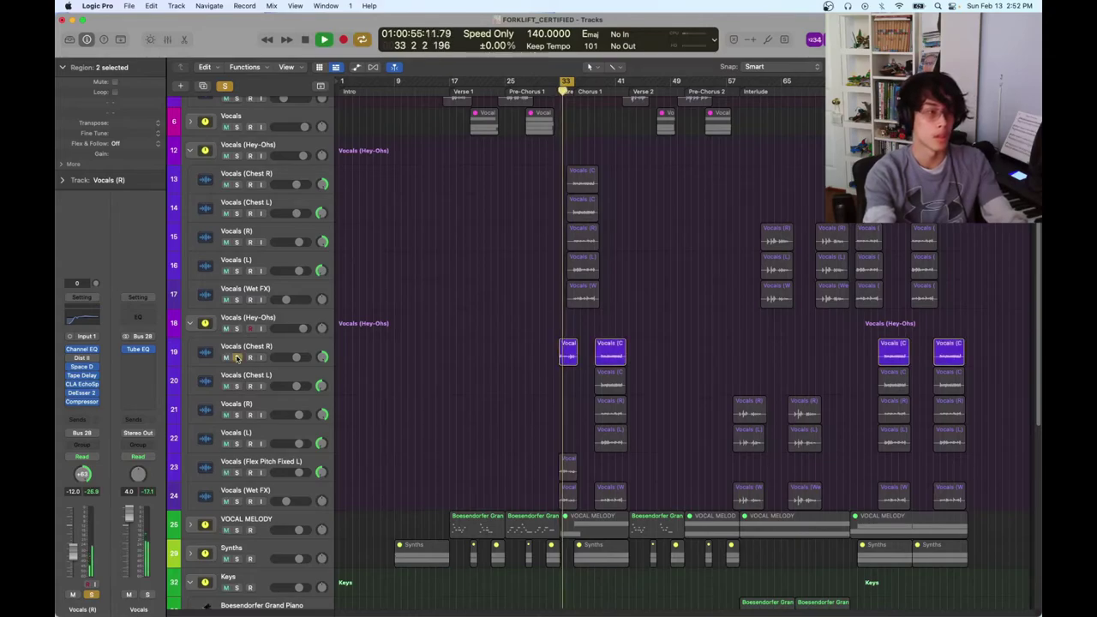
pyautogui.click(237, 472)
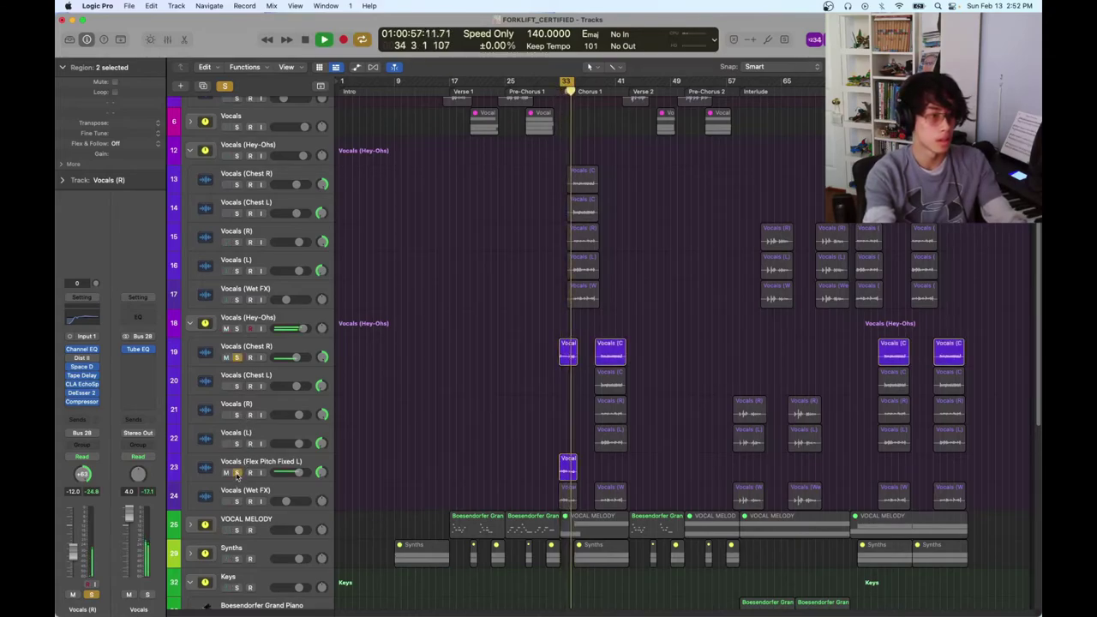
pyautogui.press('space')
pyautogui.press('space')
pyautogui.click(238, 501)
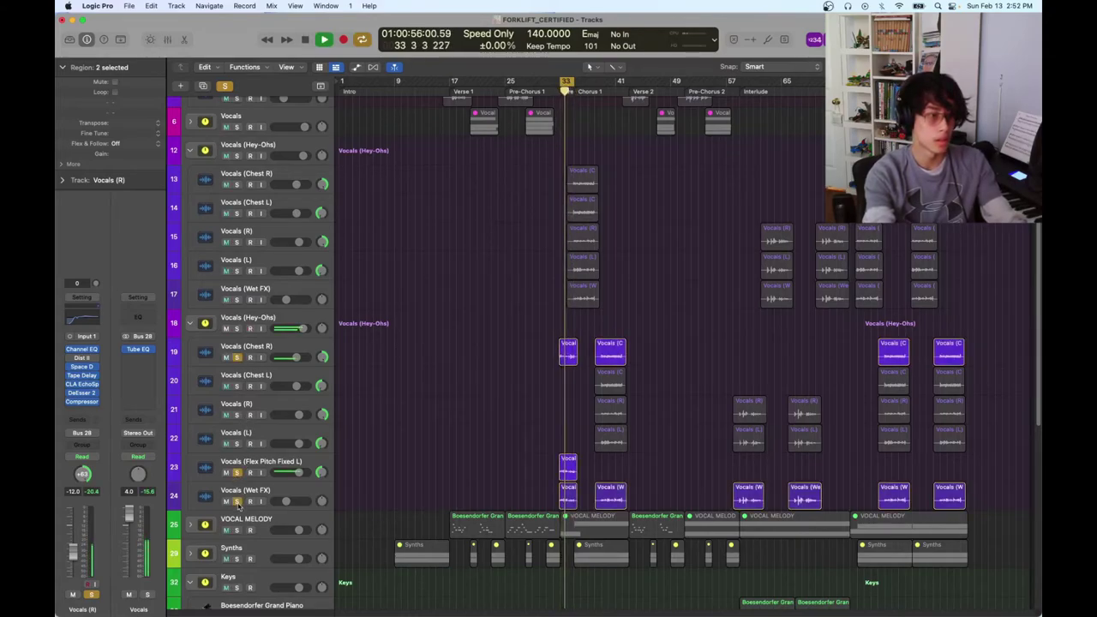
pyautogui.press('space')
pyautogui.press('space')
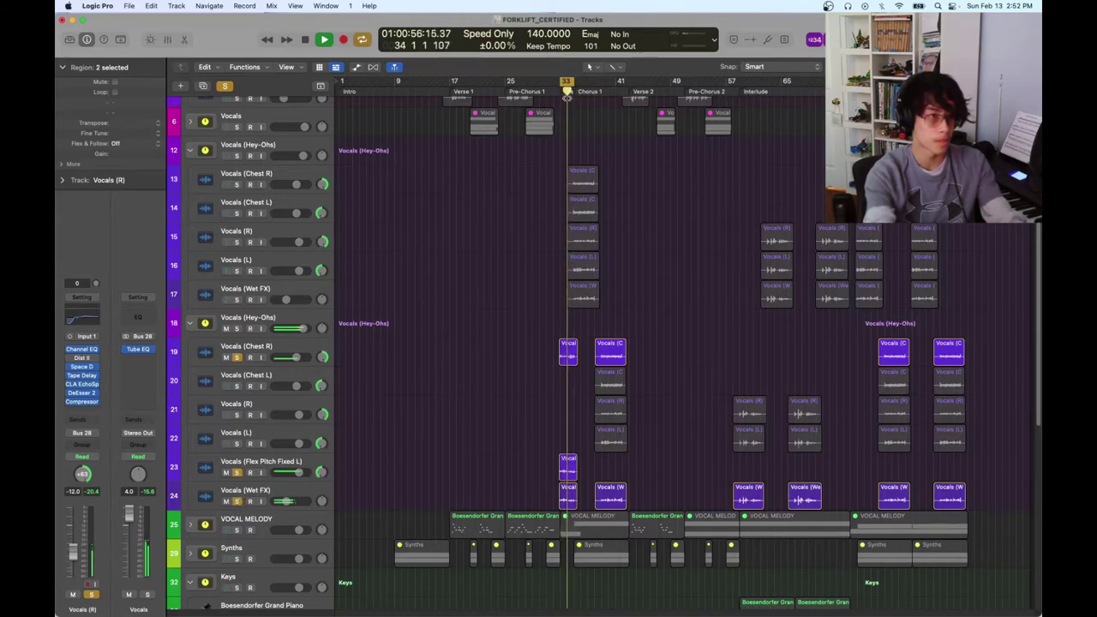
# Stop playback, turn off cycle mode, and clear all track solos
pyautogui.press('space')
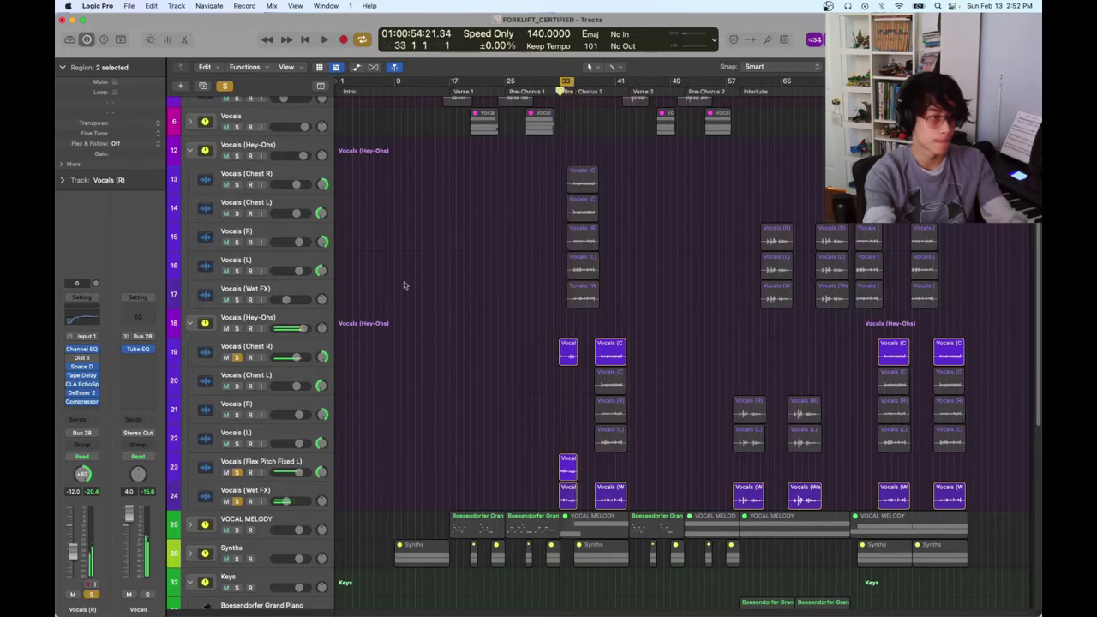
pyautogui.press('c')
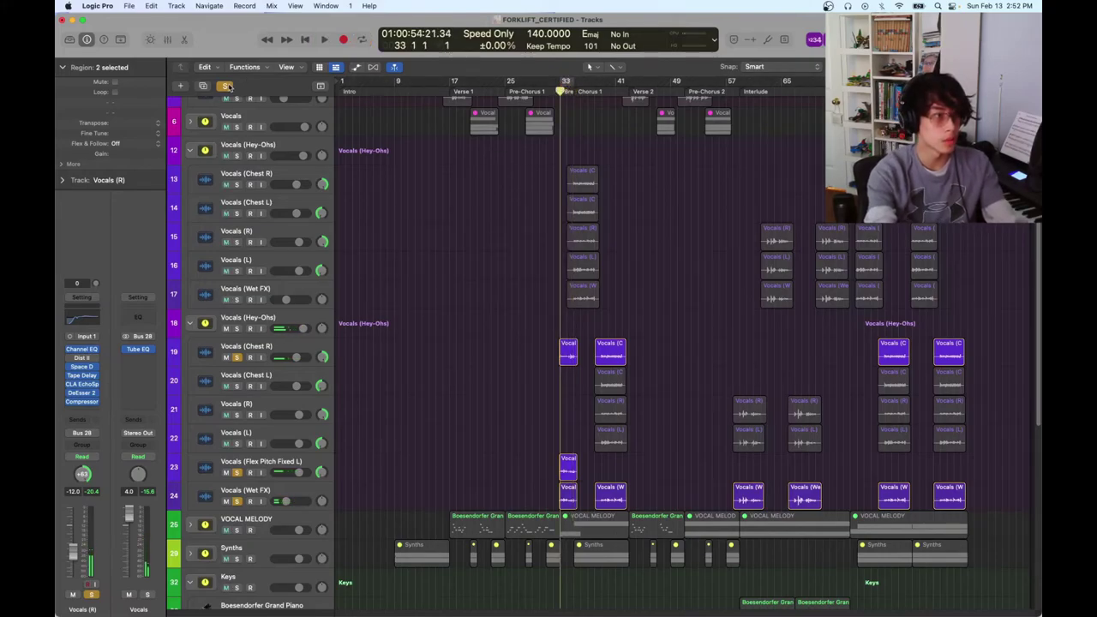
pyautogui.click(225, 86)
# Review ChromaVerb and Pedalboard on Chest R in the second Hey-Ohs stack, closing each window, and select the Flex Pitch Fixed L track
pyautogui.click(268, 345)
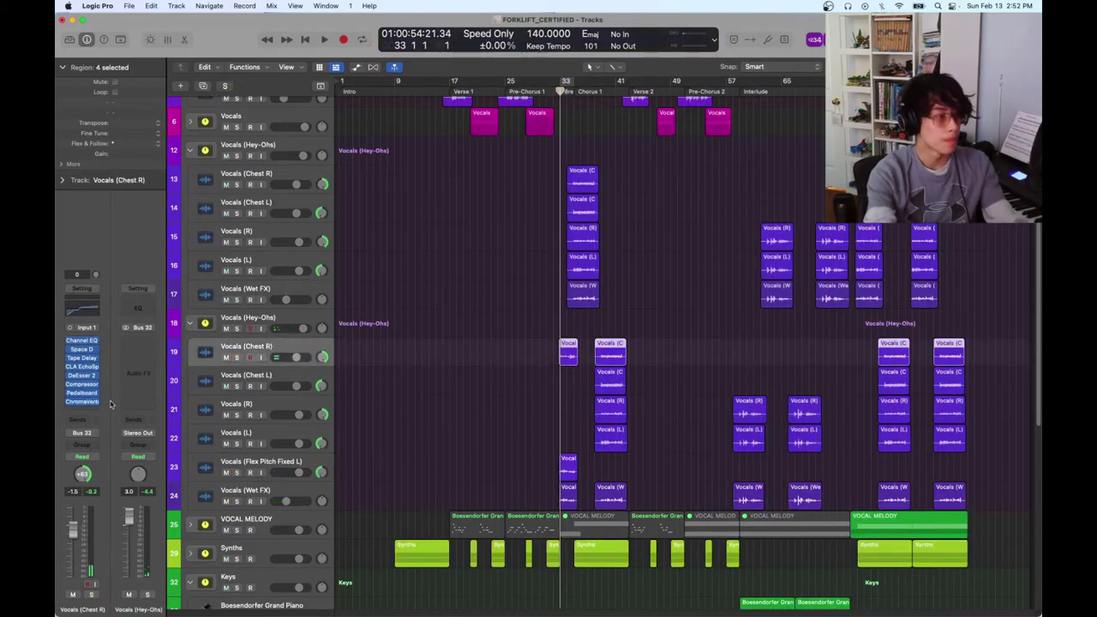
pyautogui.click(83, 403)
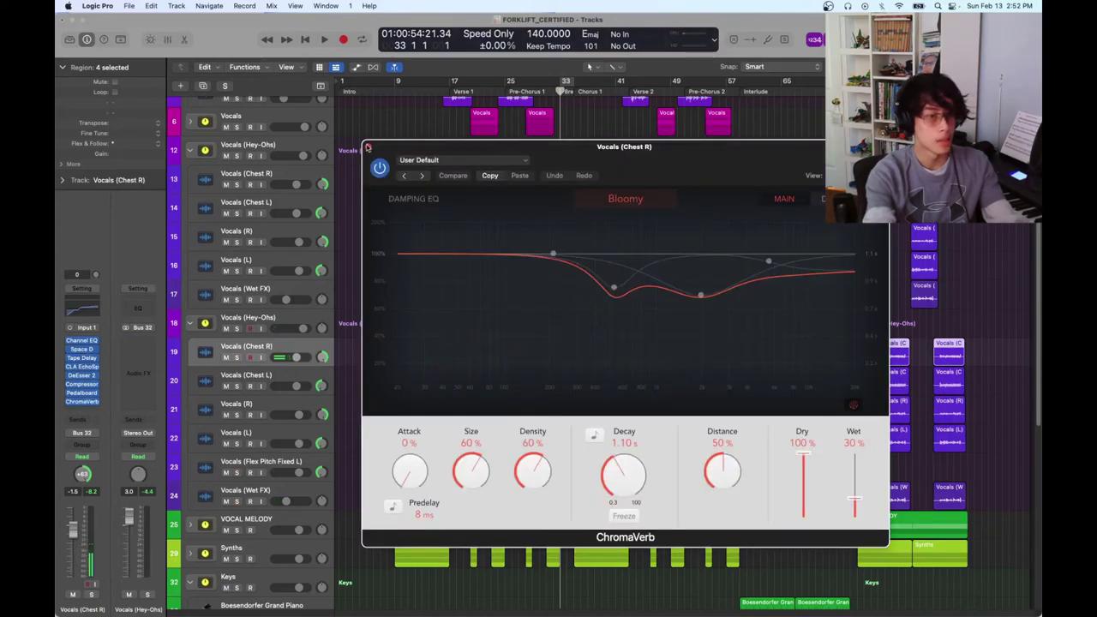
pyautogui.click(367, 148)
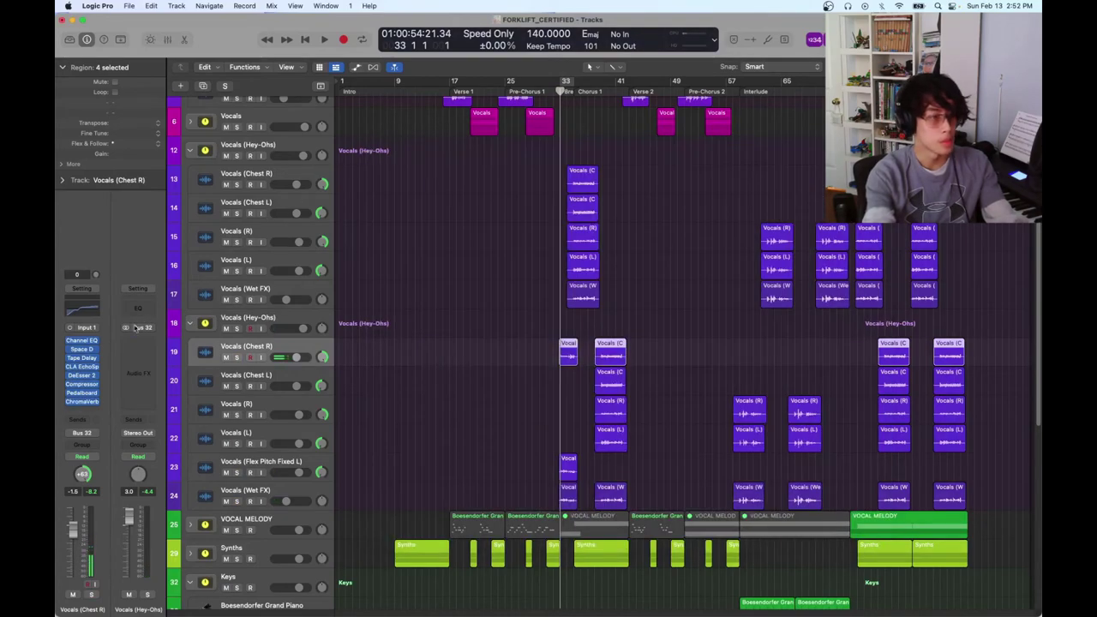
pyautogui.click(83, 392)
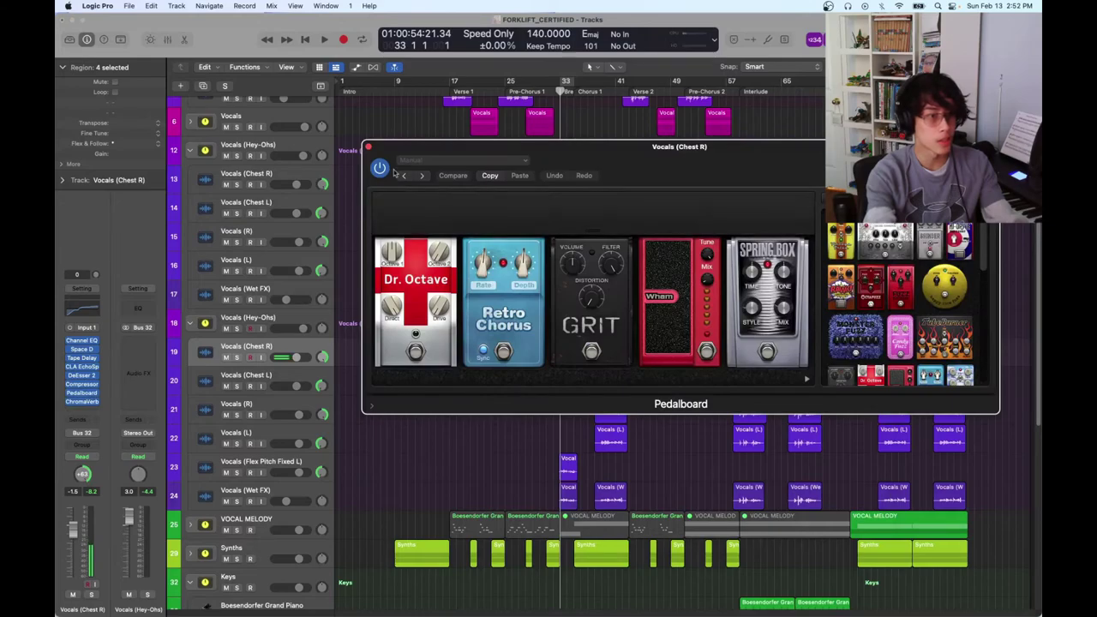
pyautogui.click(367, 148)
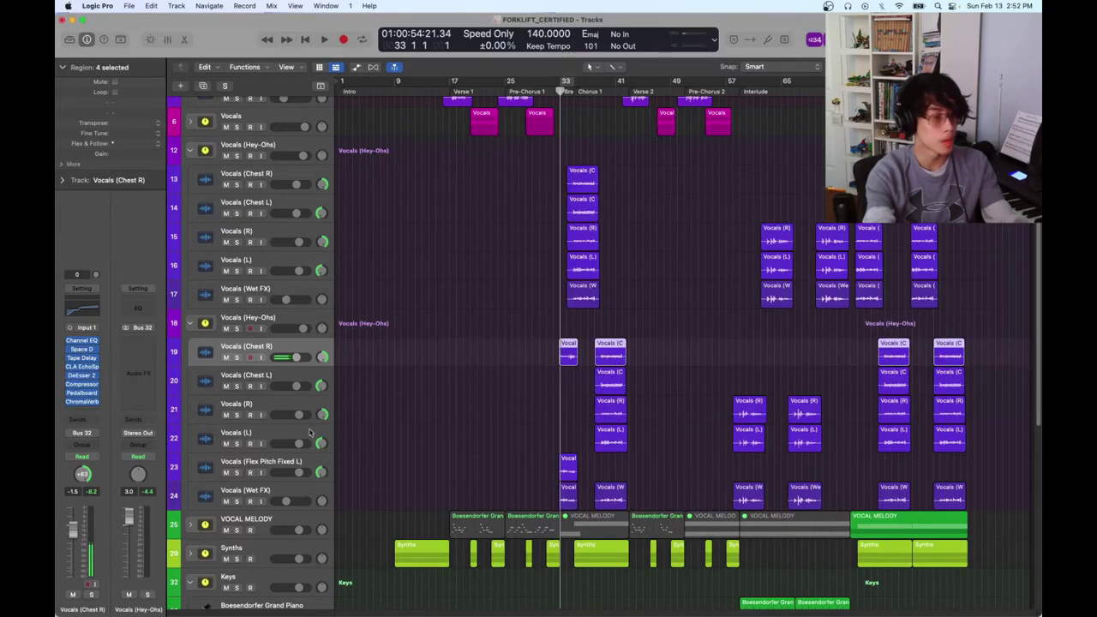
pyautogui.click(285, 461)
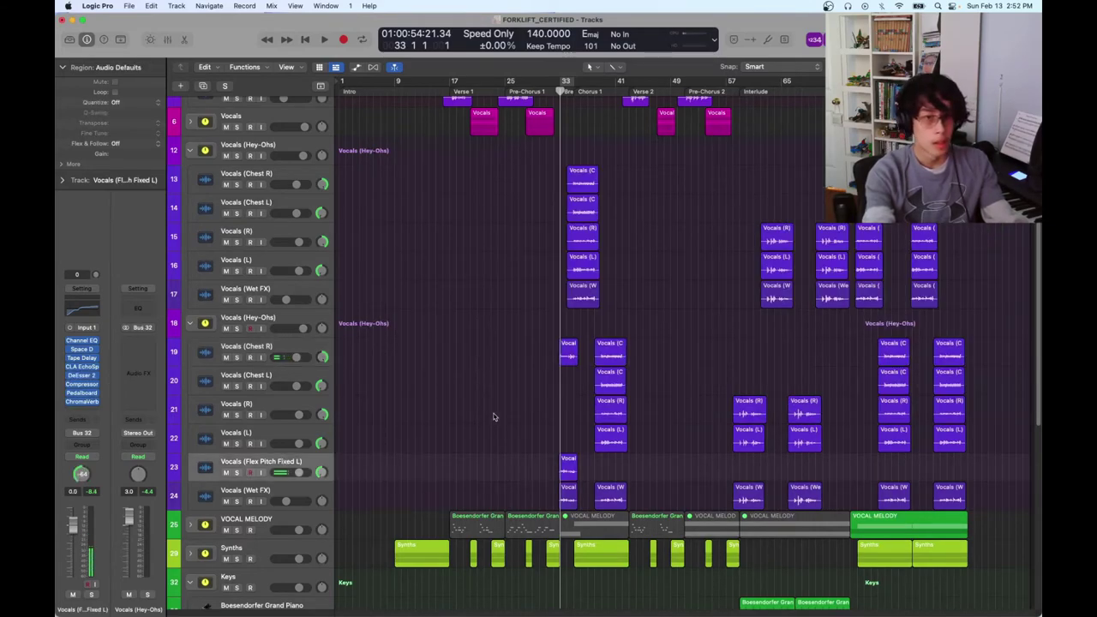
# Collapse both Hey-Ohs stacks and the first Vocals stack
pyautogui.scroll(-10, 493, 418)
pyautogui.scroll(7, 492, 417)
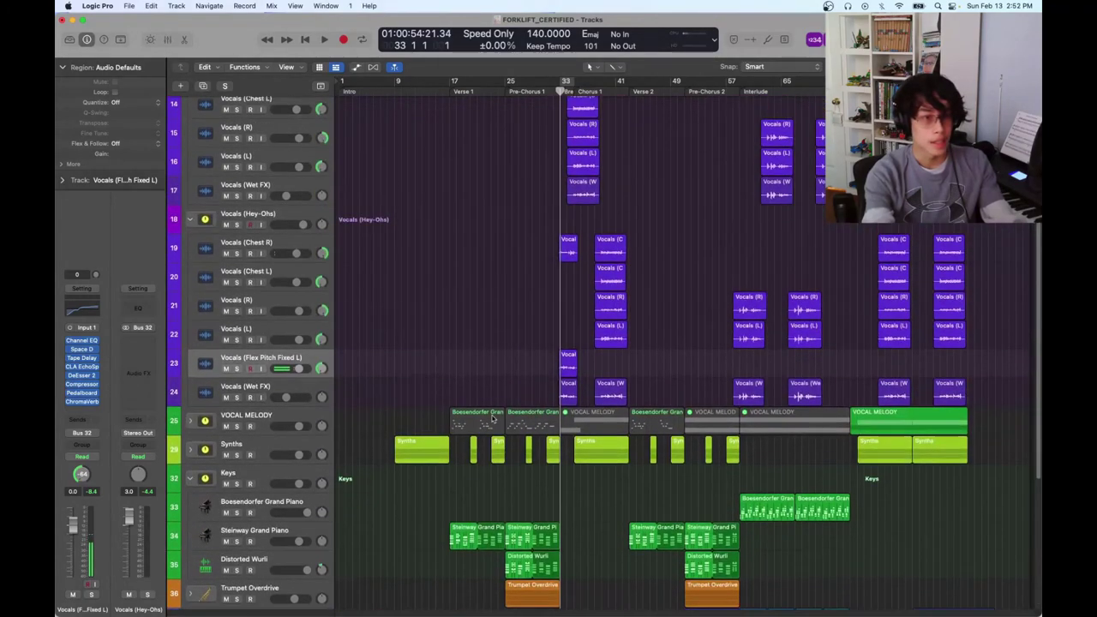
pyautogui.scroll(5, 493, 417)
pyautogui.click(191, 456)
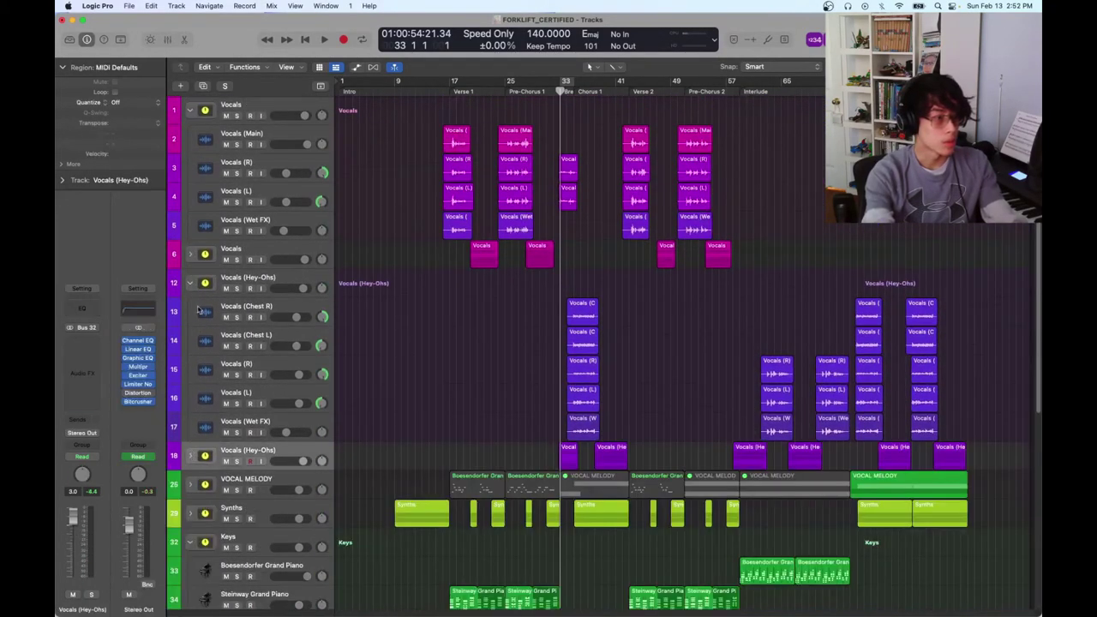
pyautogui.click(190, 286)
pyautogui.click(192, 111)
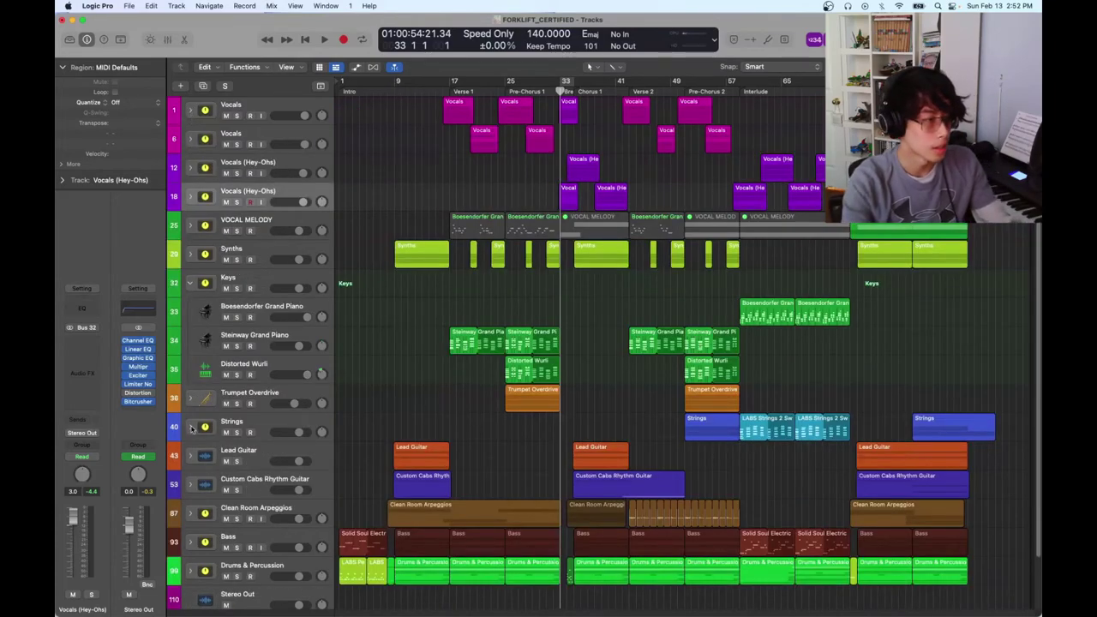
# Expand the Trumpet Overdrive stack, collapse the Keys stack, and move the playhead to bar 25
pyautogui.click(190, 399)
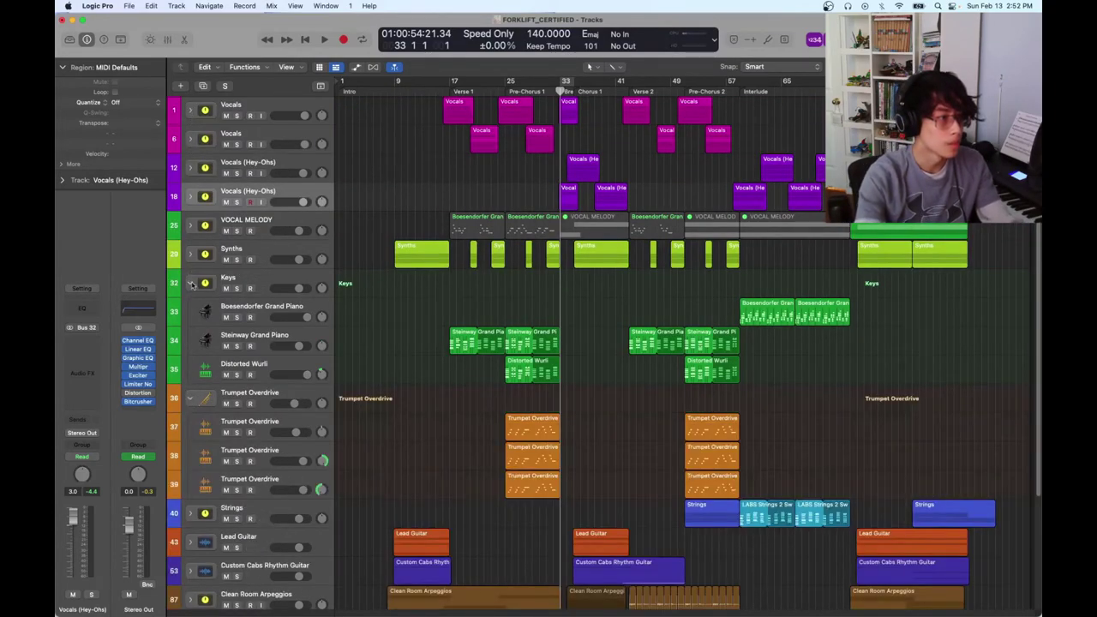
pyautogui.click(190, 282)
pyautogui.click(505, 91)
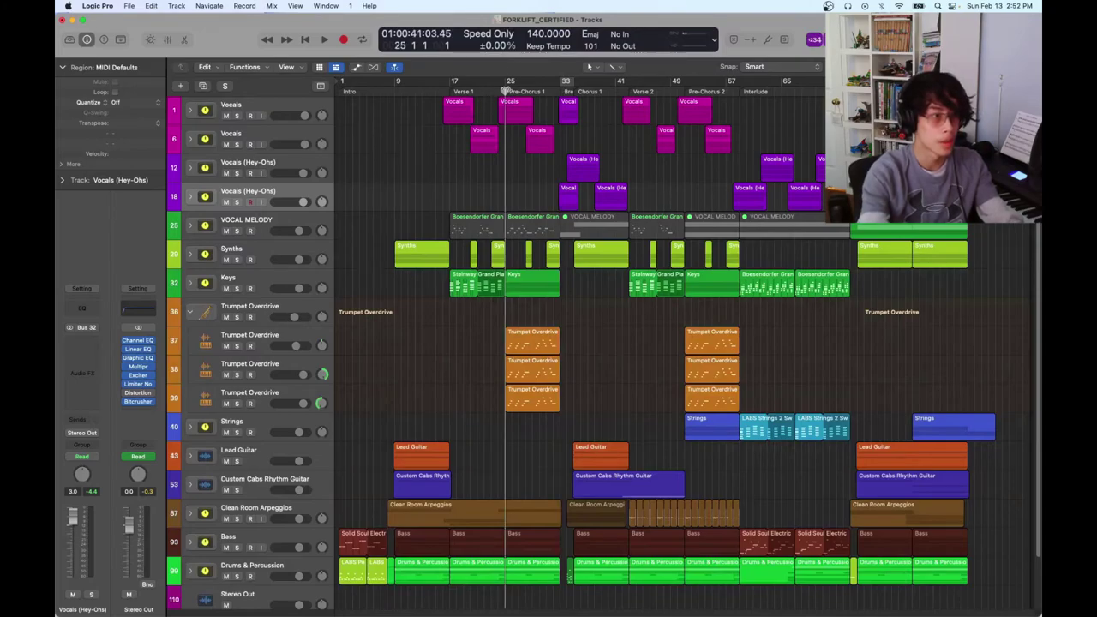
# Select the first Trumpet Overdrive track inside its stack and check its patch in the sound Library, closing the Library again
pyautogui.click(257, 312)
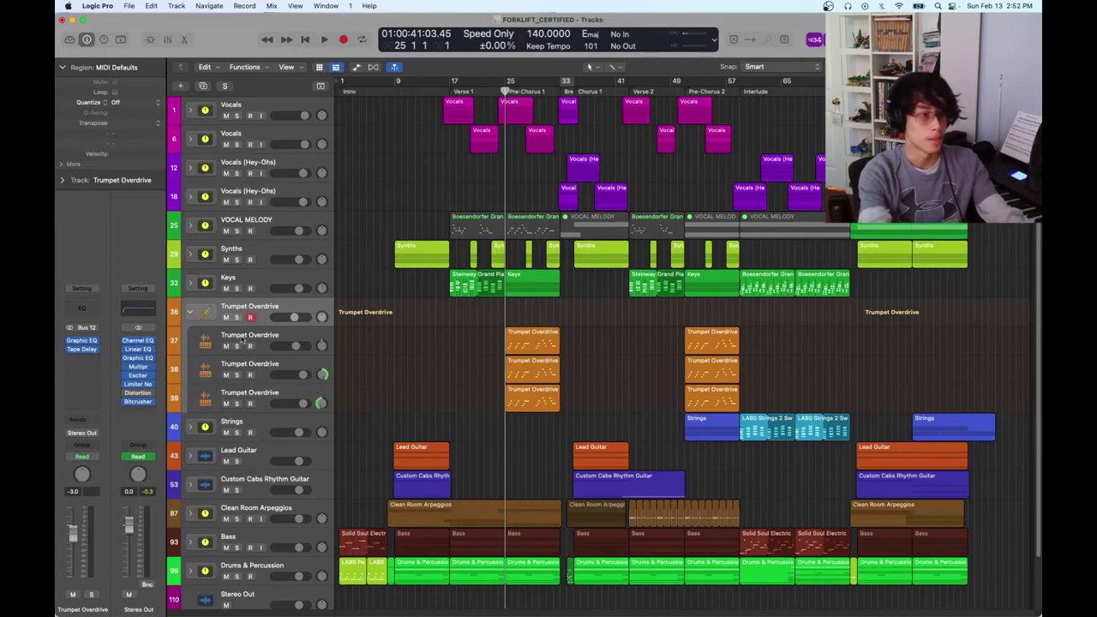
pyautogui.click(262, 335)
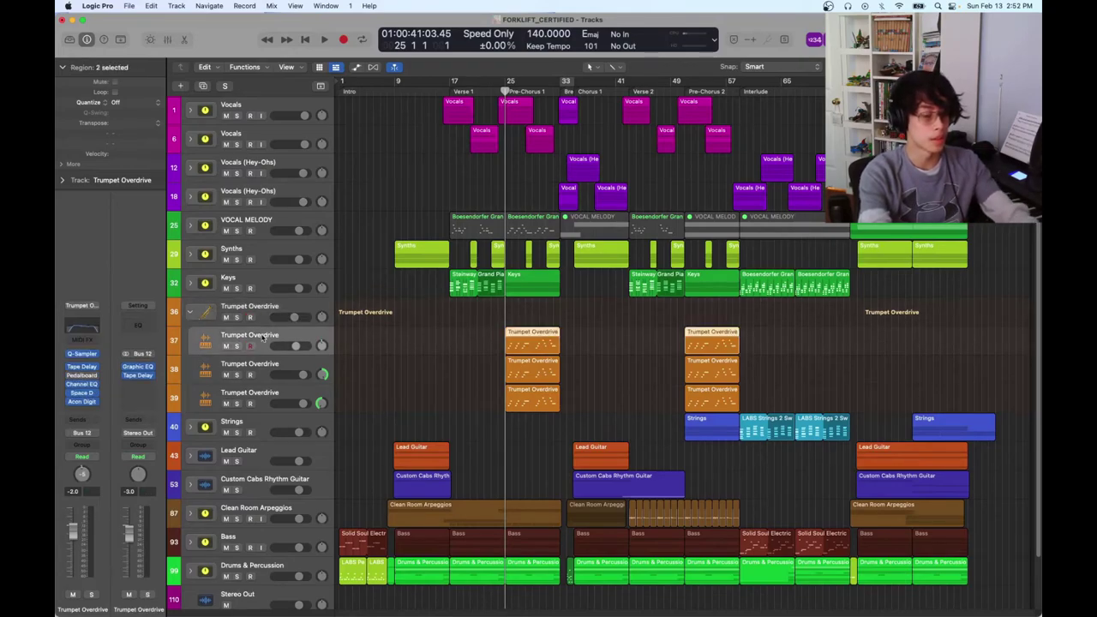
pyautogui.press('y')
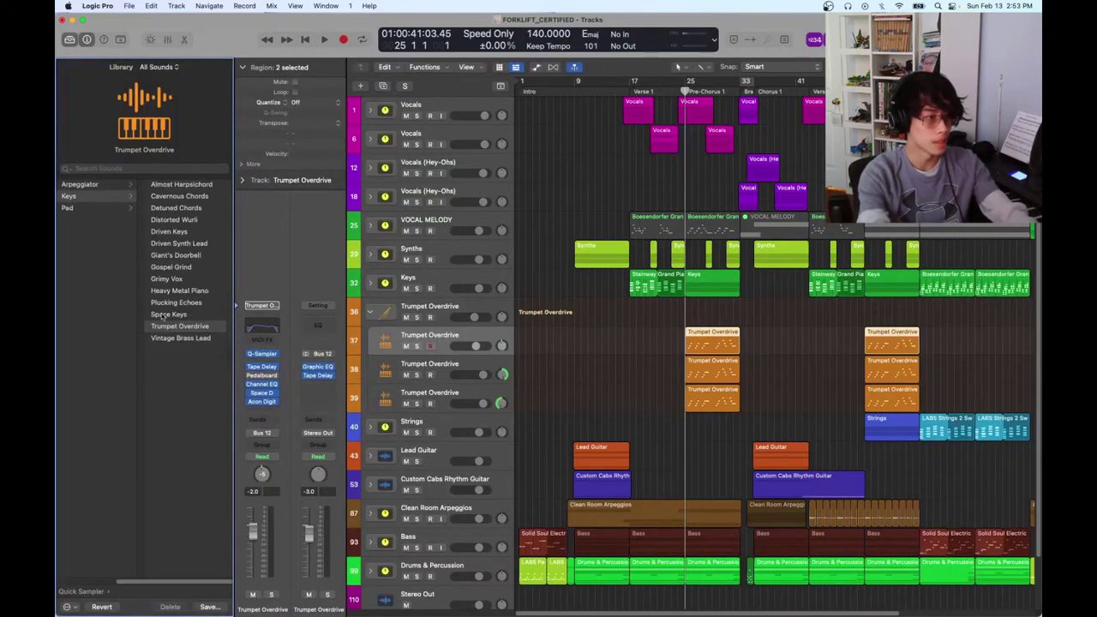
pyautogui.press('y')
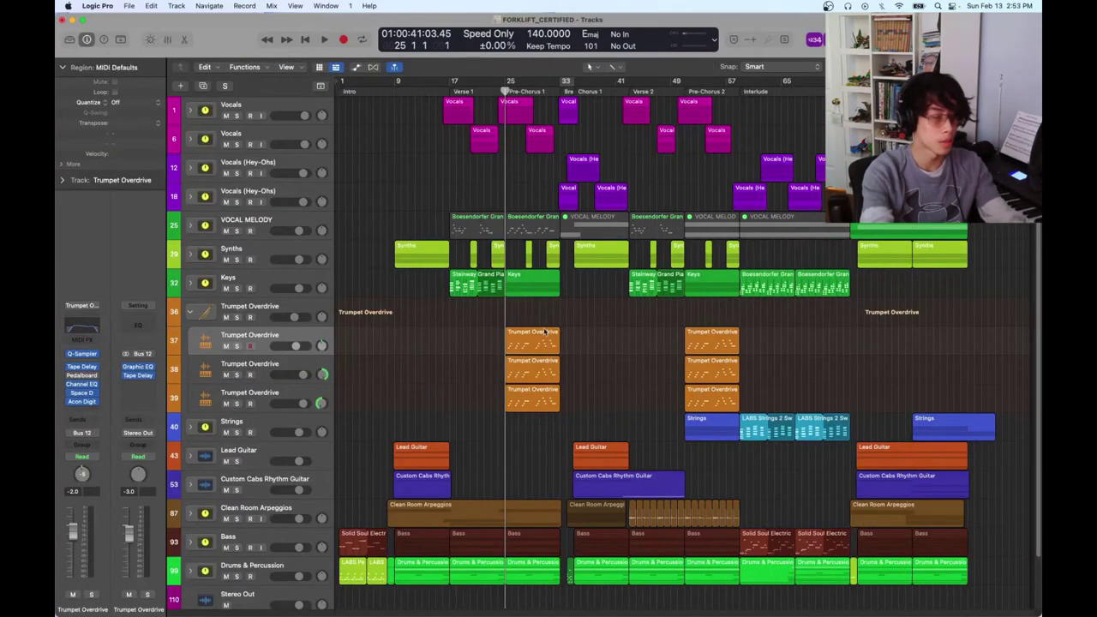
# Solo the first Trumpet Overdrive track and audition it from bar 25, stopping playback after a few bars
pyautogui.press('s')
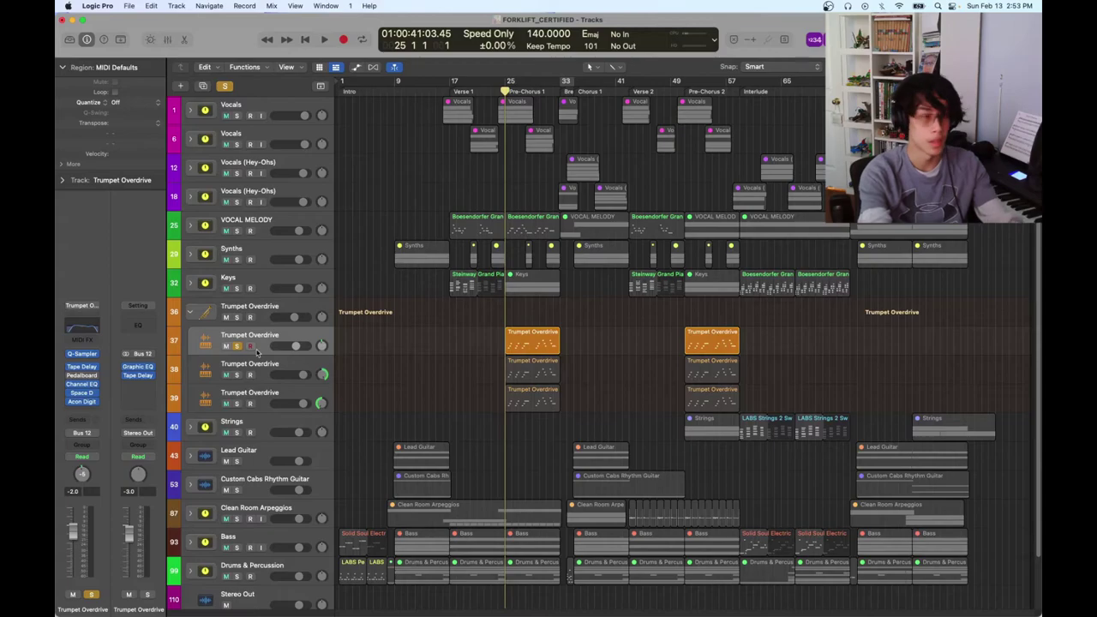
pyautogui.press('space')
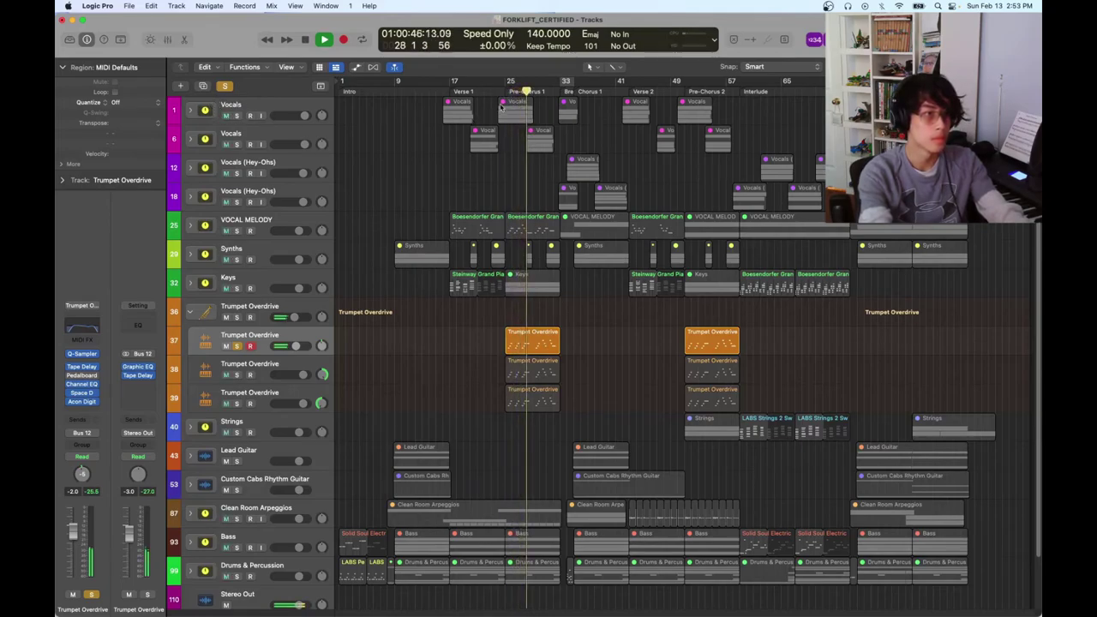
pyautogui.press('space')
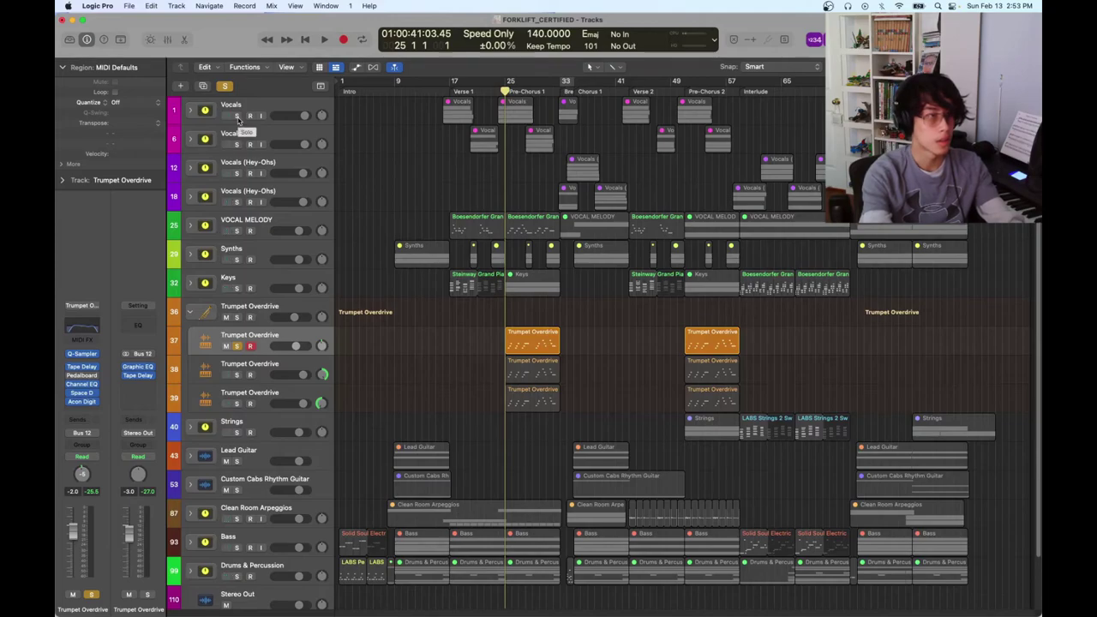
# Solo the other two Trumpet Overdrive tracks as well, leaving Strings unsoloed, and audition all three from bar 25
pyautogui.click(238, 375)
pyautogui.moveTo(237, 375); pyautogui.dragTo(238, 432)
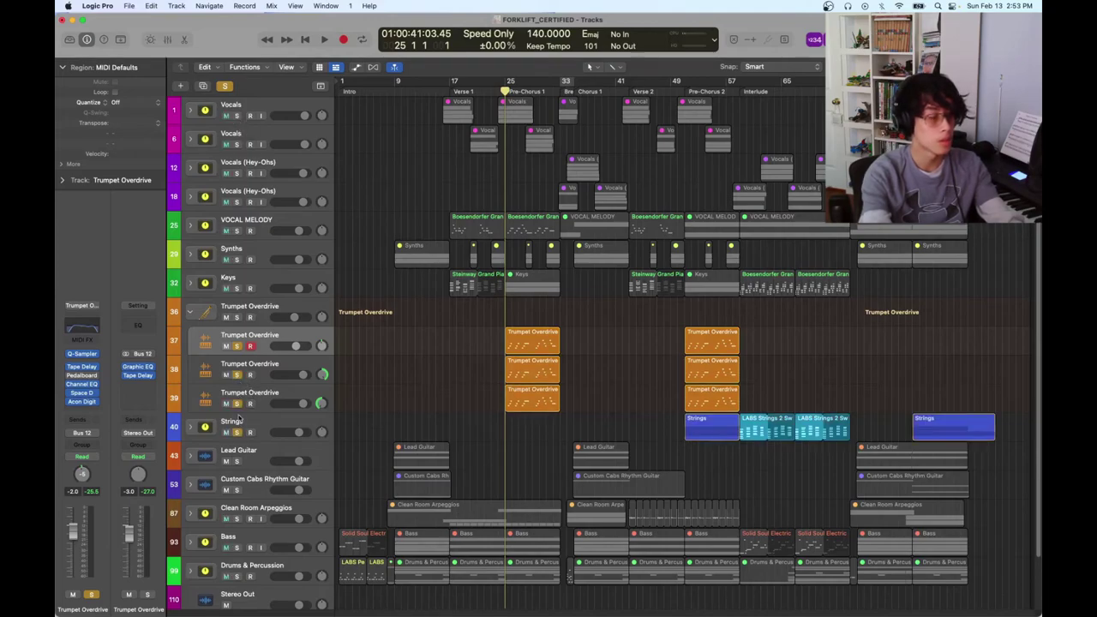
pyautogui.click(237, 432)
pyautogui.press('space')
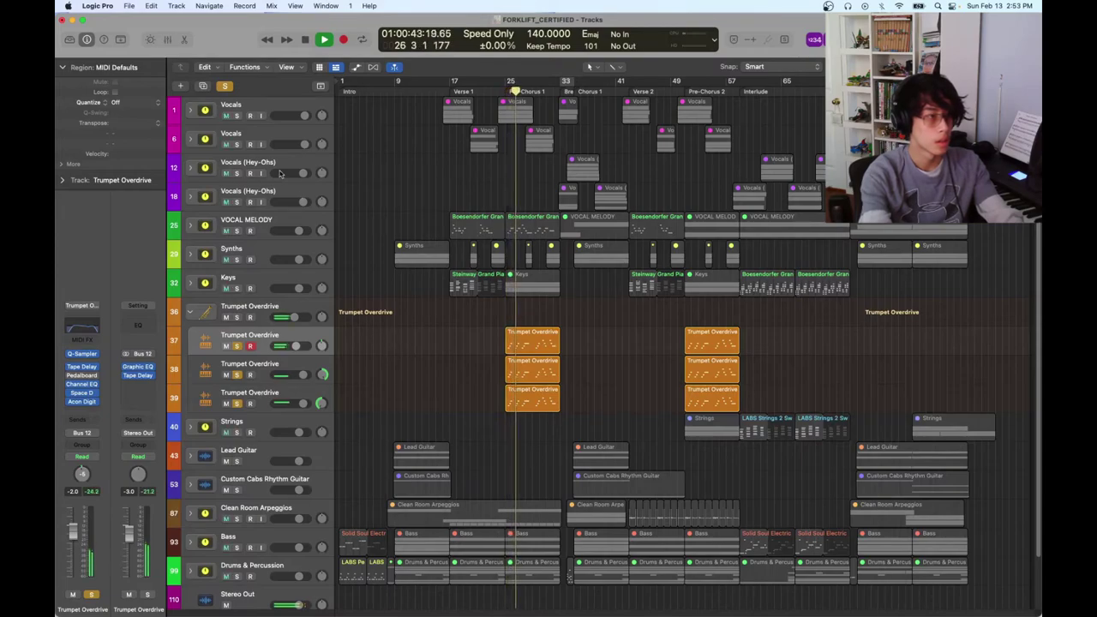
pyautogui.press('space')
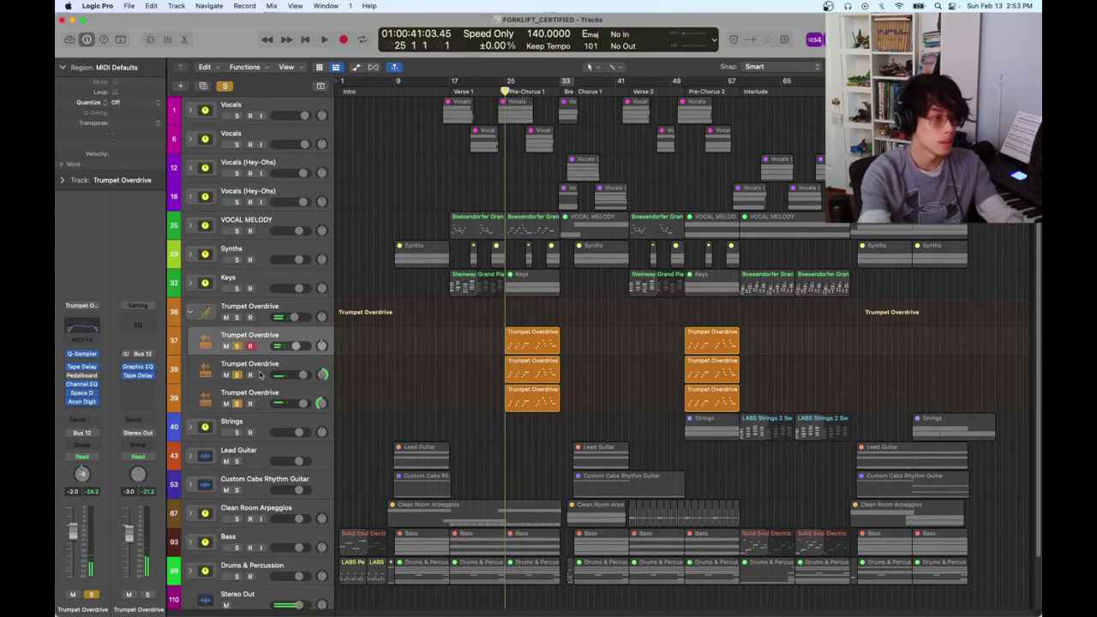
# Review the ValhallaSupermassive settings on the third Trumpet Overdrive track and close the plug-in window
pyautogui.press('Down')
pyautogui.press('Down')
pyautogui.click(81, 400)
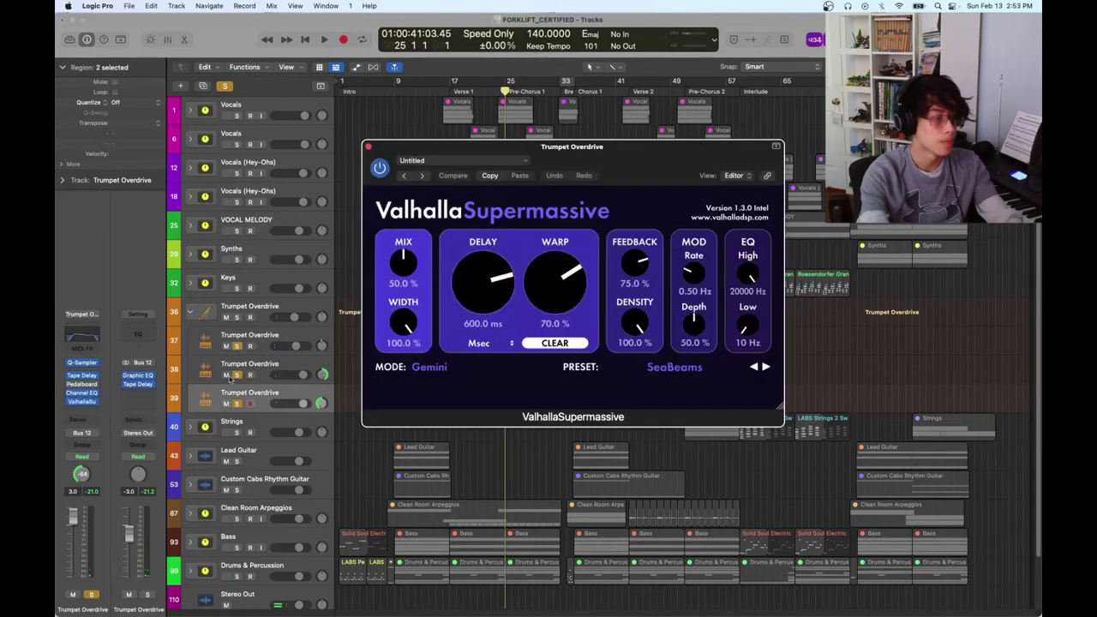
pyautogui.moveTo(717, 146); pyautogui.dragTo(936, 319)
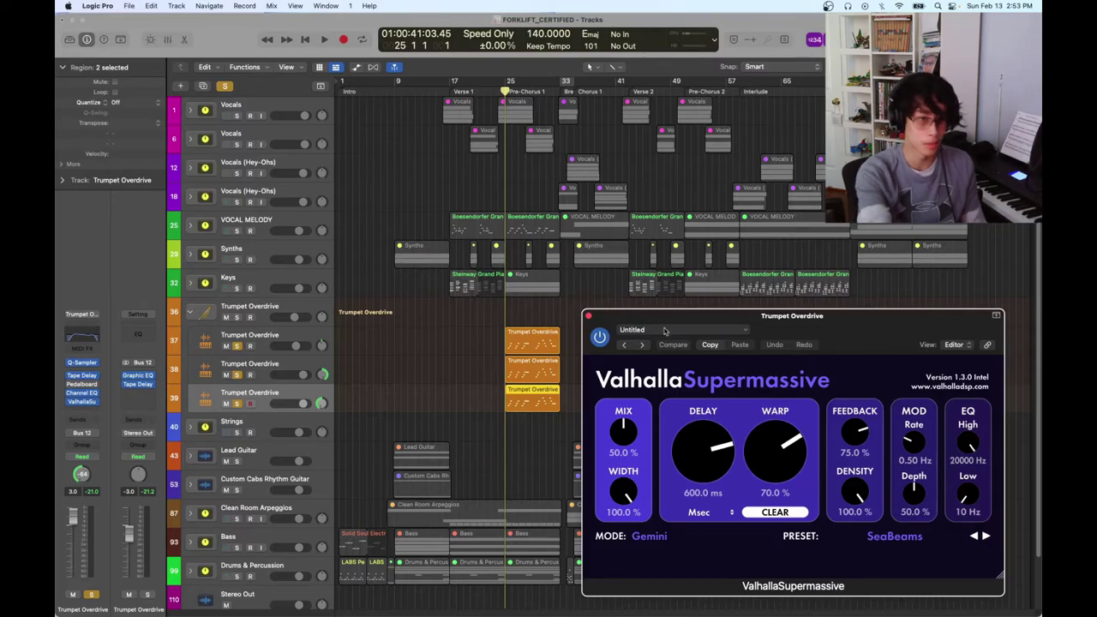
pyautogui.click(588, 315)
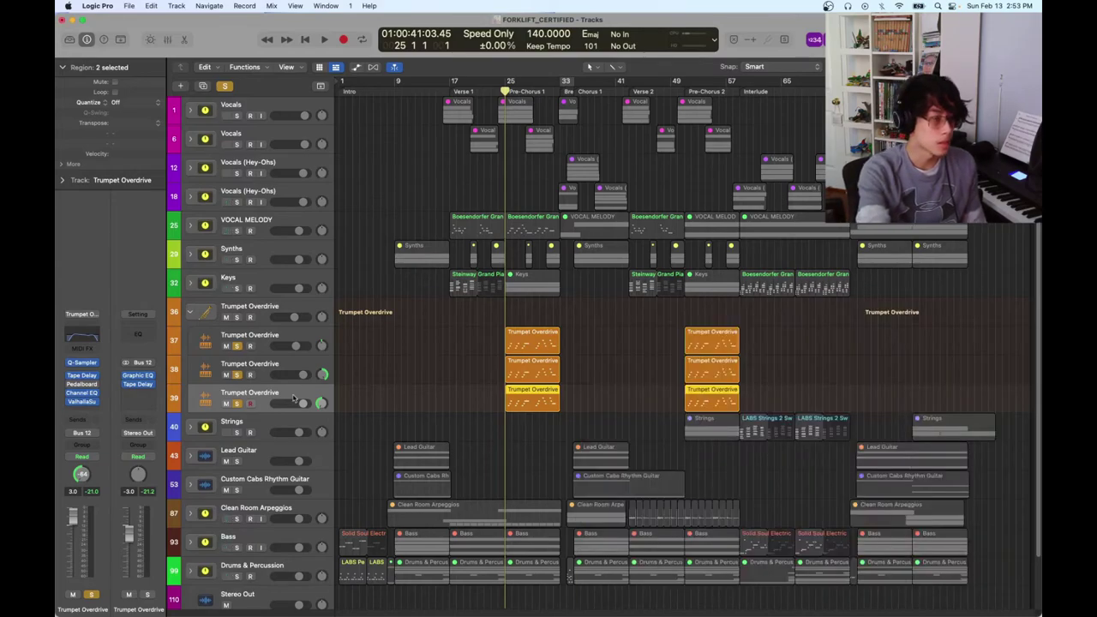
# Audition the Trumpet Overdrive tracks together with the first Vocals stack soloed, stop playback, and clear all solos
pyautogui.click(283, 110)
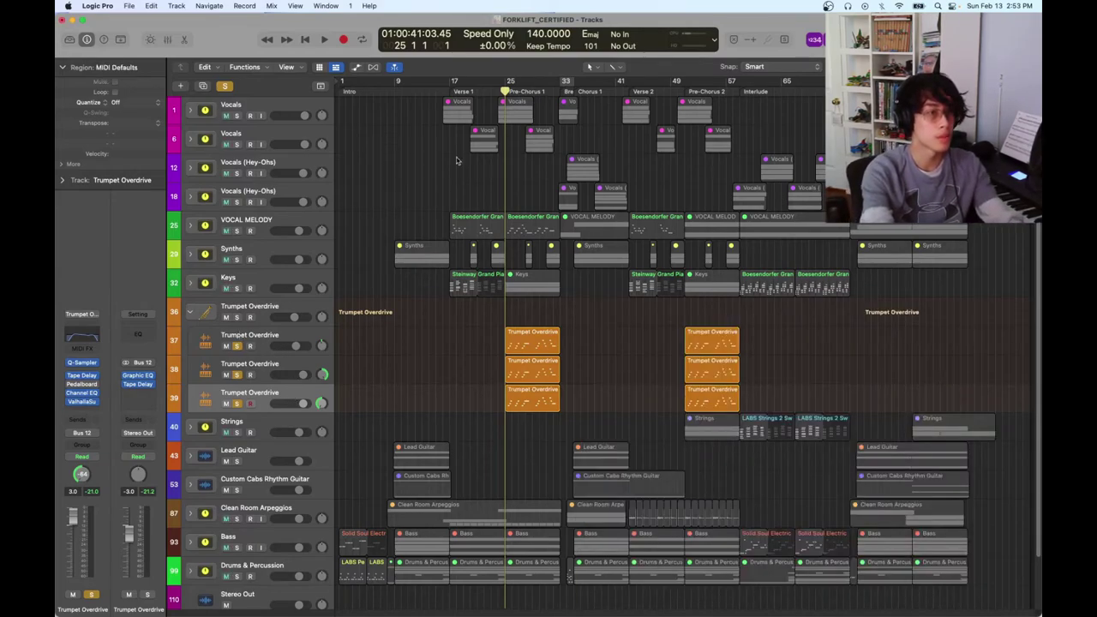
pyautogui.press('space')
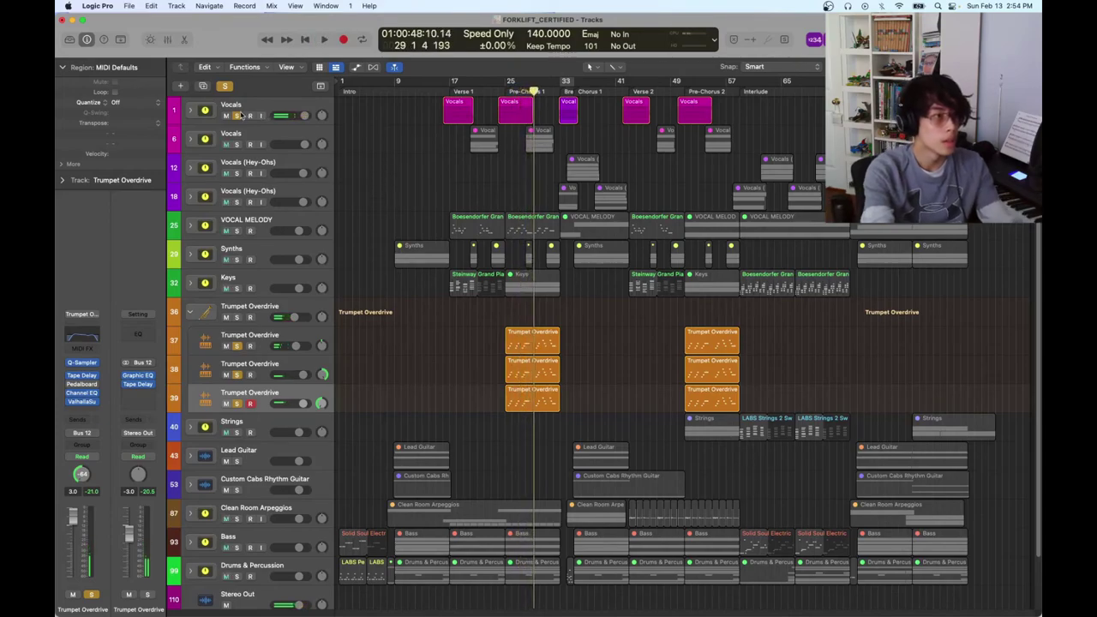
pyautogui.click(225, 86)
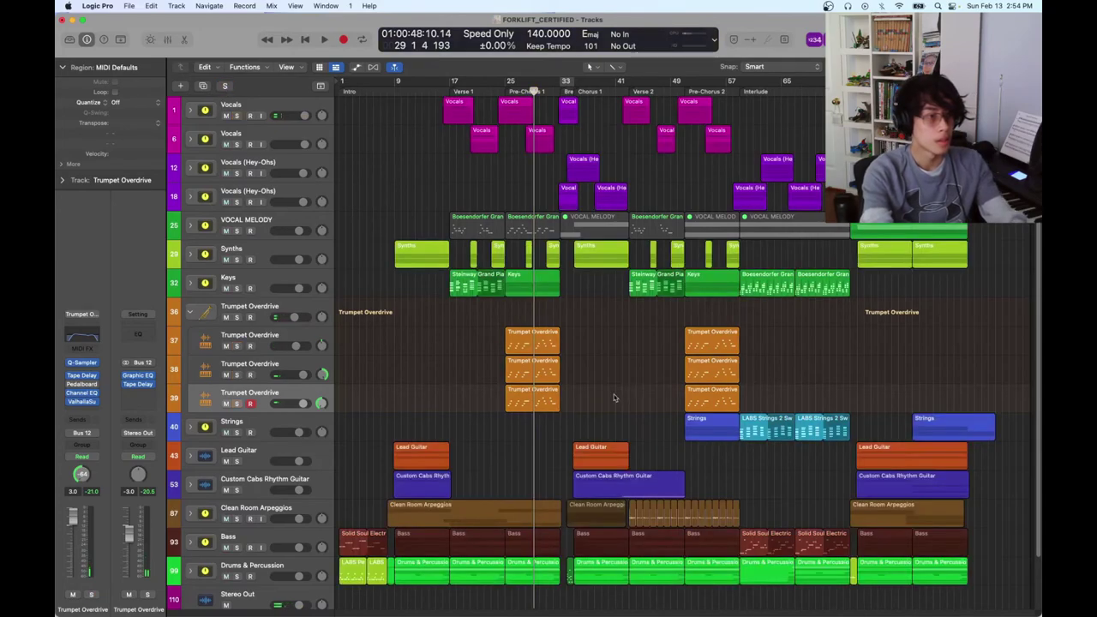
# Move the playhead to bar 51, collapse the Trumpet Overdrive stack, and expand the Strings stack
pyautogui.moveTo(486, 342); pyautogui.dragTo(771, 407)
pyautogui.click(771, 403)
pyautogui.click(683, 90)
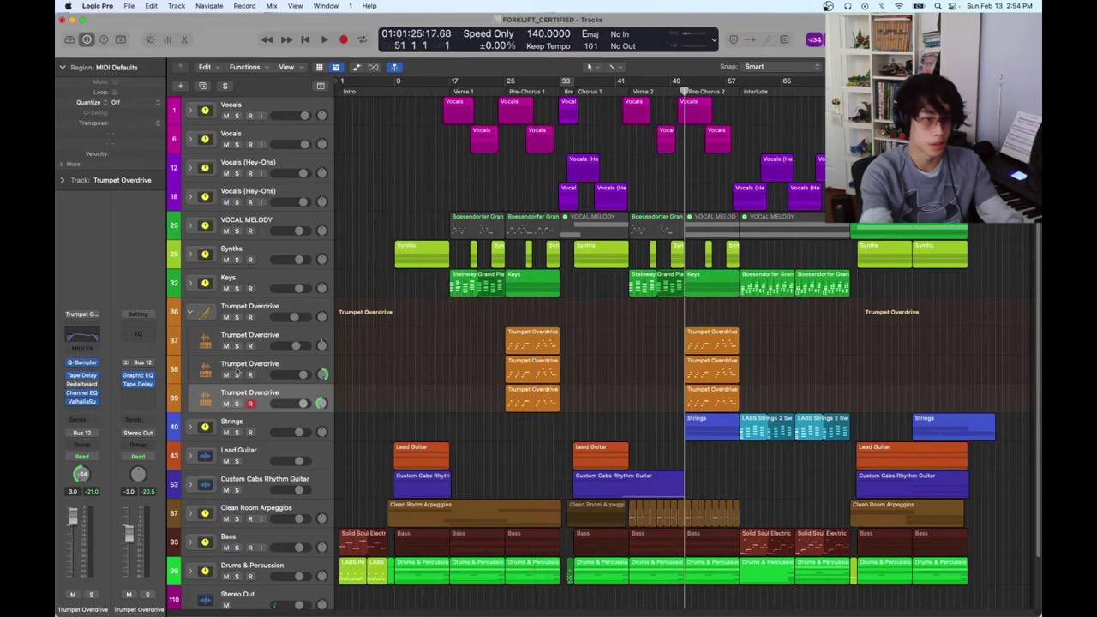
pyautogui.click(191, 311)
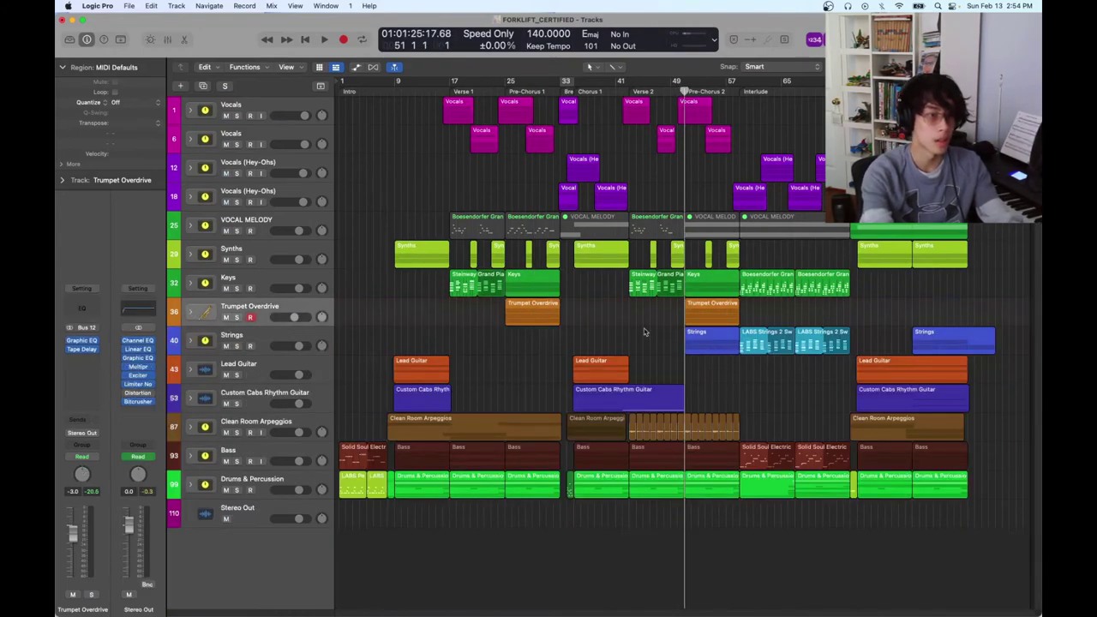
pyautogui.click(190, 340)
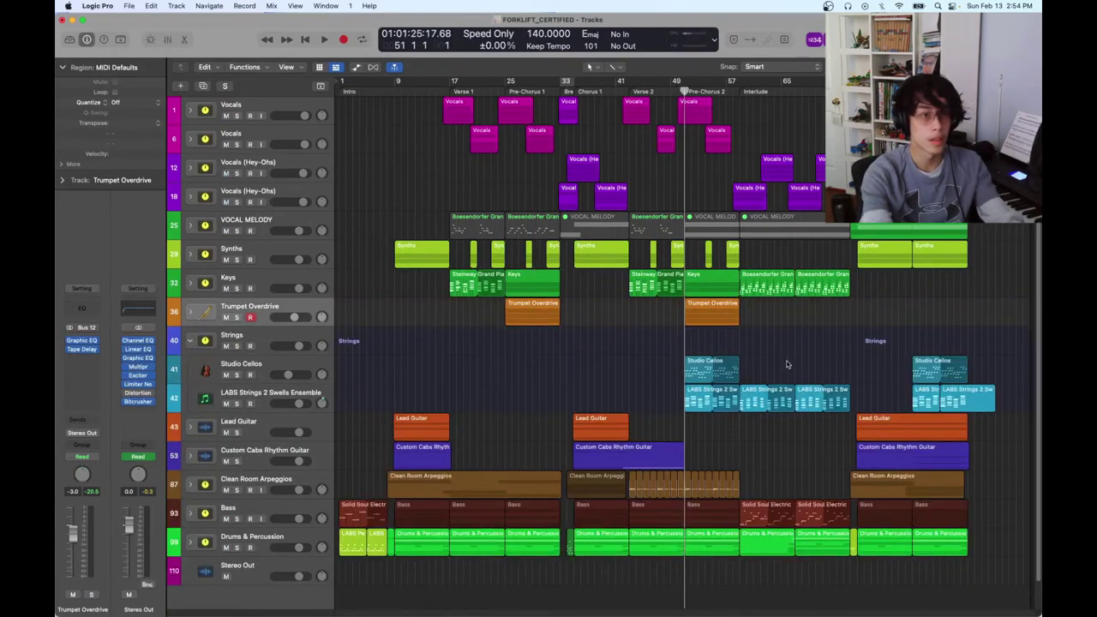
pyautogui.scroll(-1, 786, 364)
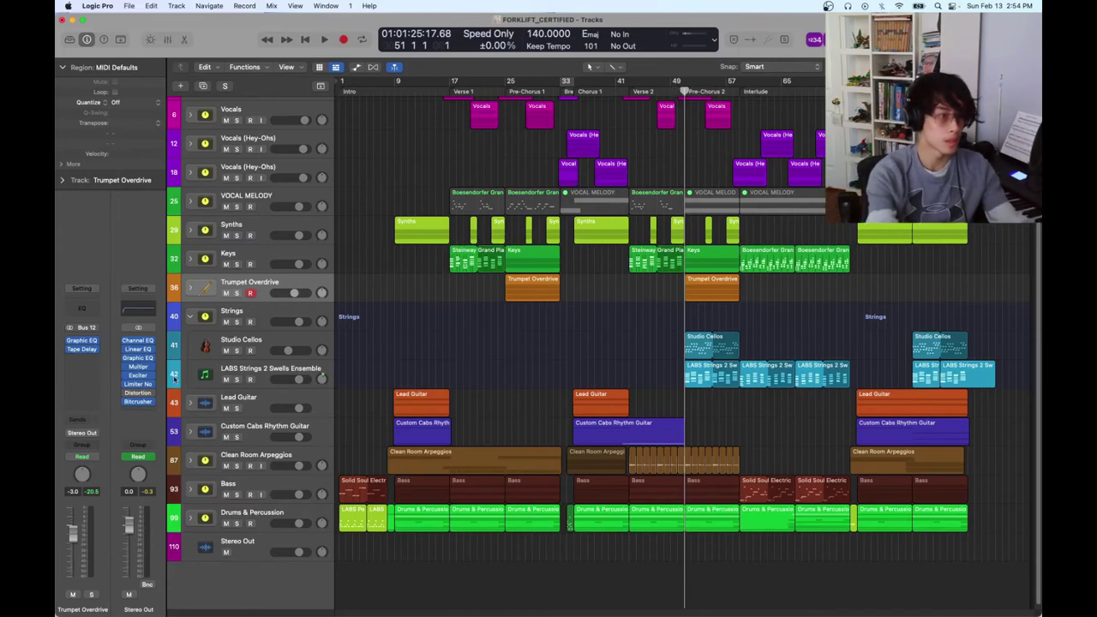
# Solo and select the Studio Cellos track, then review its ValhallaSupermassive plug-in and close the window
pyautogui.click(237, 350)
pyautogui.click(265, 342)
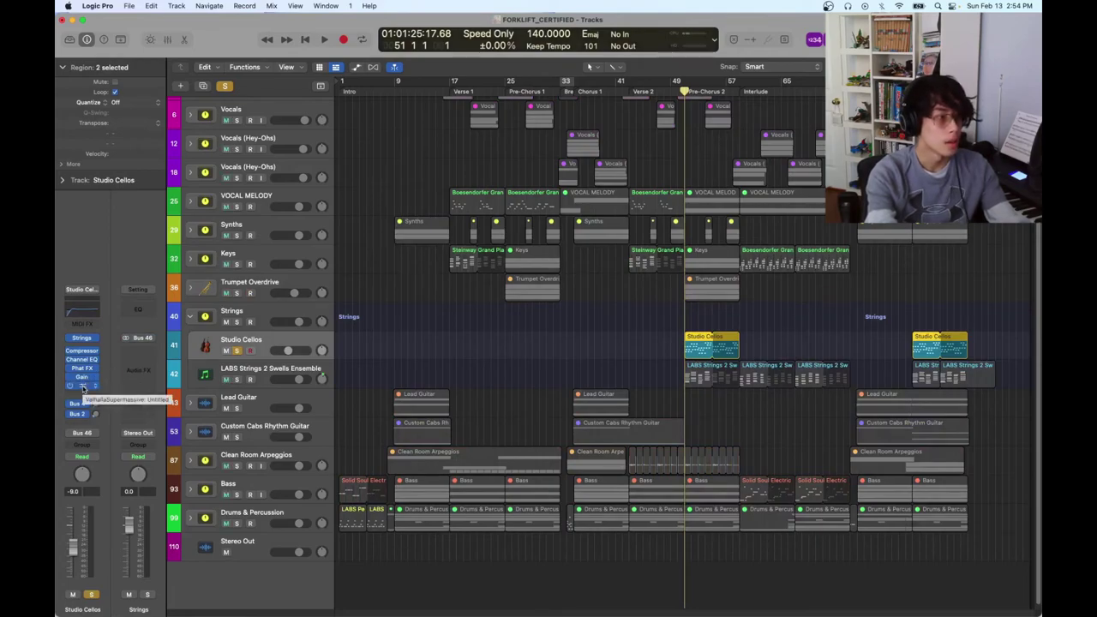
pyautogui.click(83, 386)
pyautogui.click(368, 146)
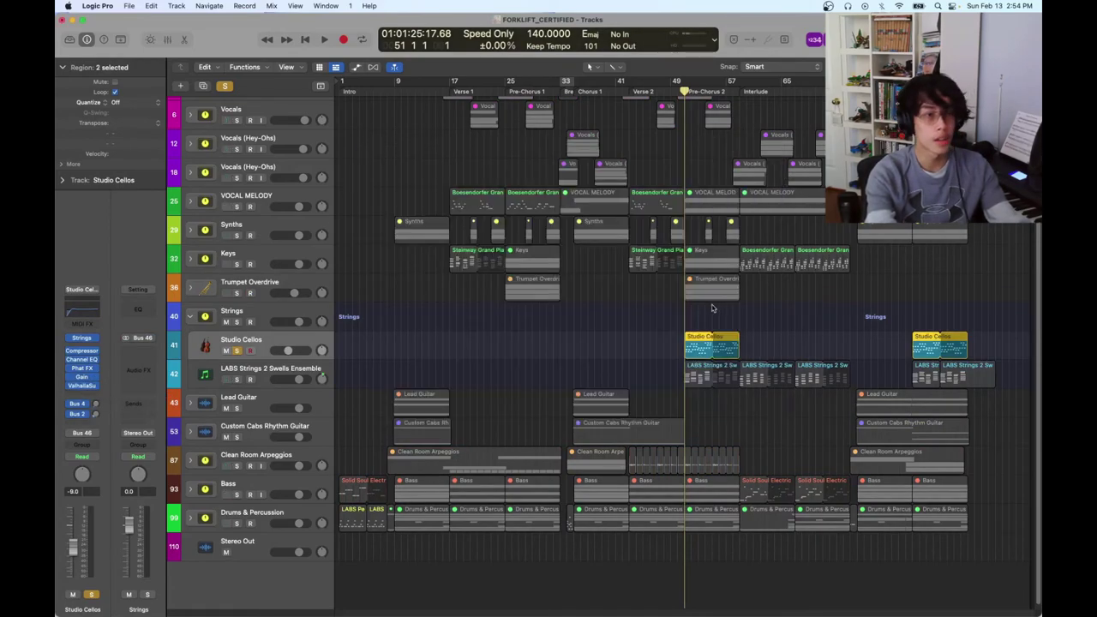
# Audition the soloed Studio Cellos from bar 51, stop playback, and unsolo the track
pyautogui.click(767, 319)
pyautogui.press('space')
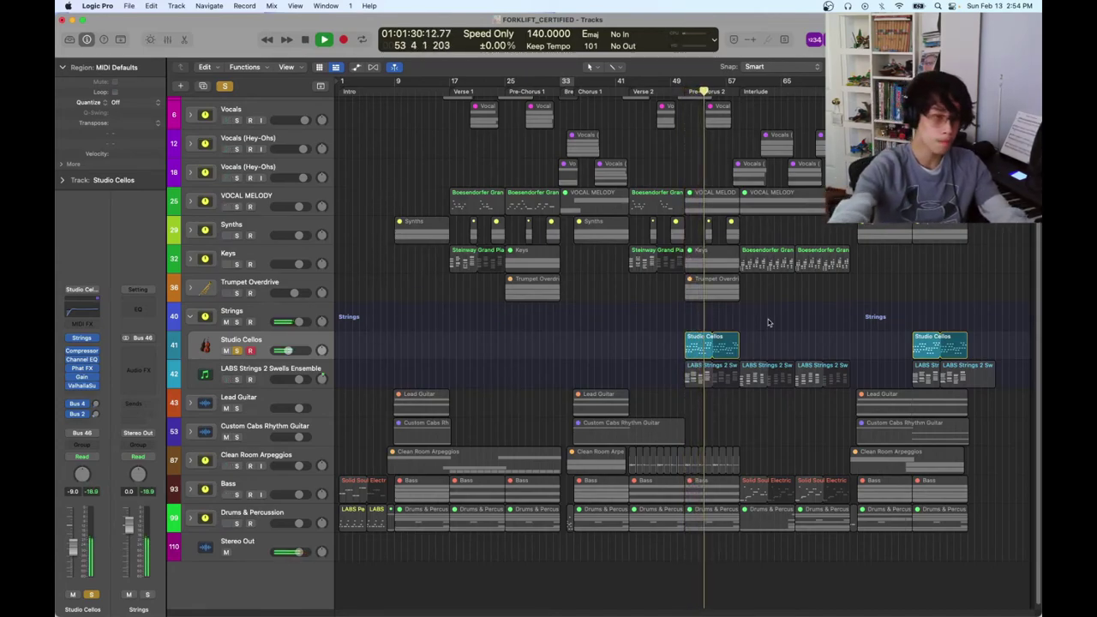
pyautogui.press('space')
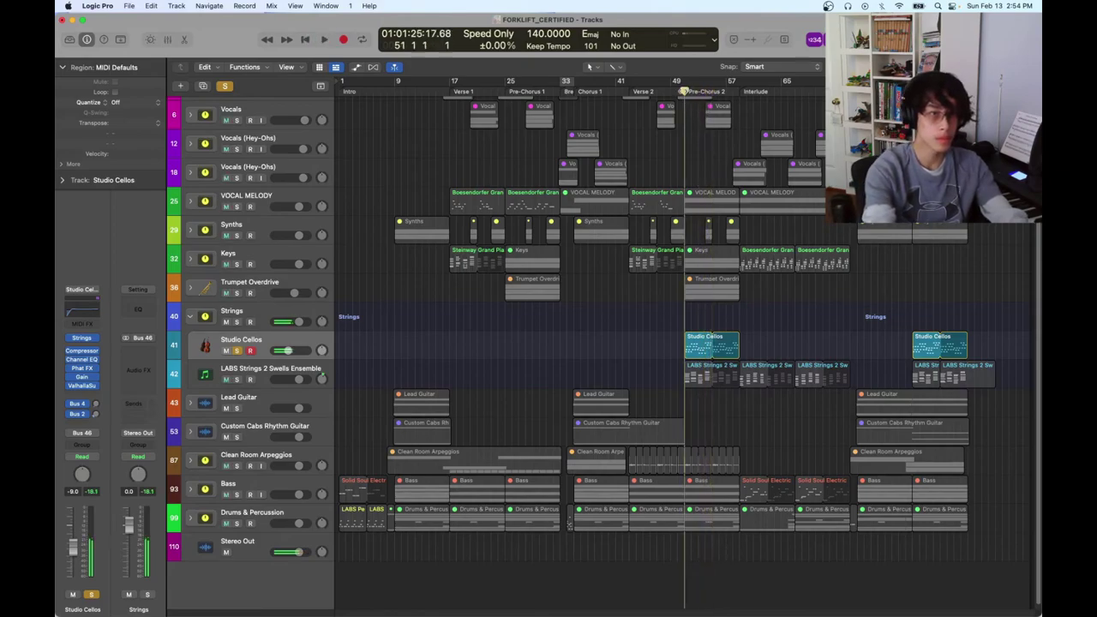
pyautogui.click(238, 351)
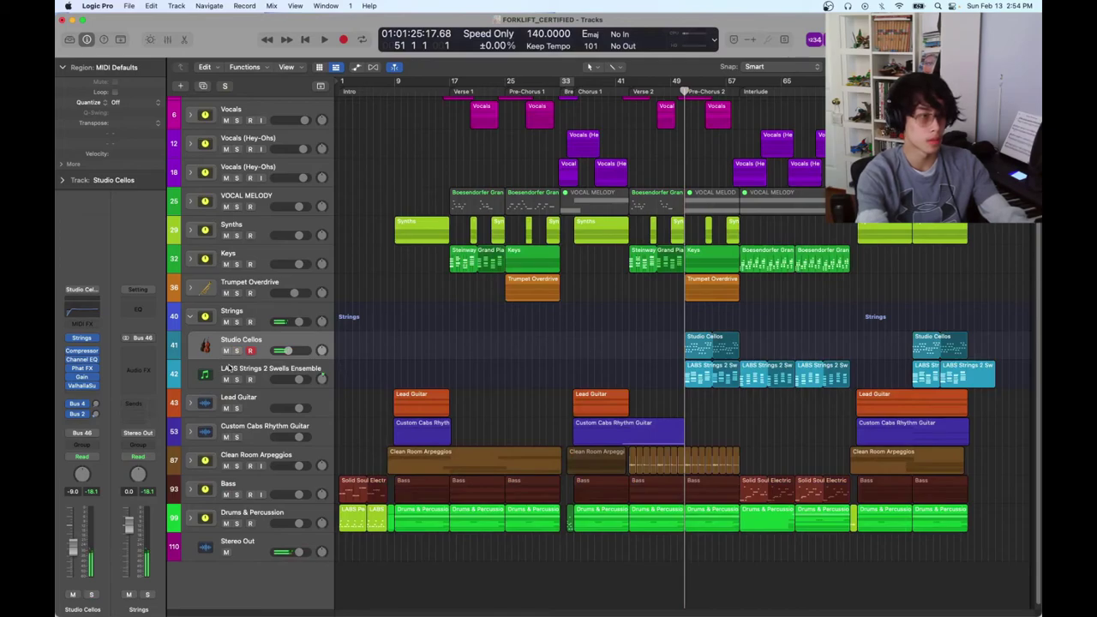
# Solo the LABS Strings 2 Swells Ensemble track and select it
pyautogui.click(237, 379)
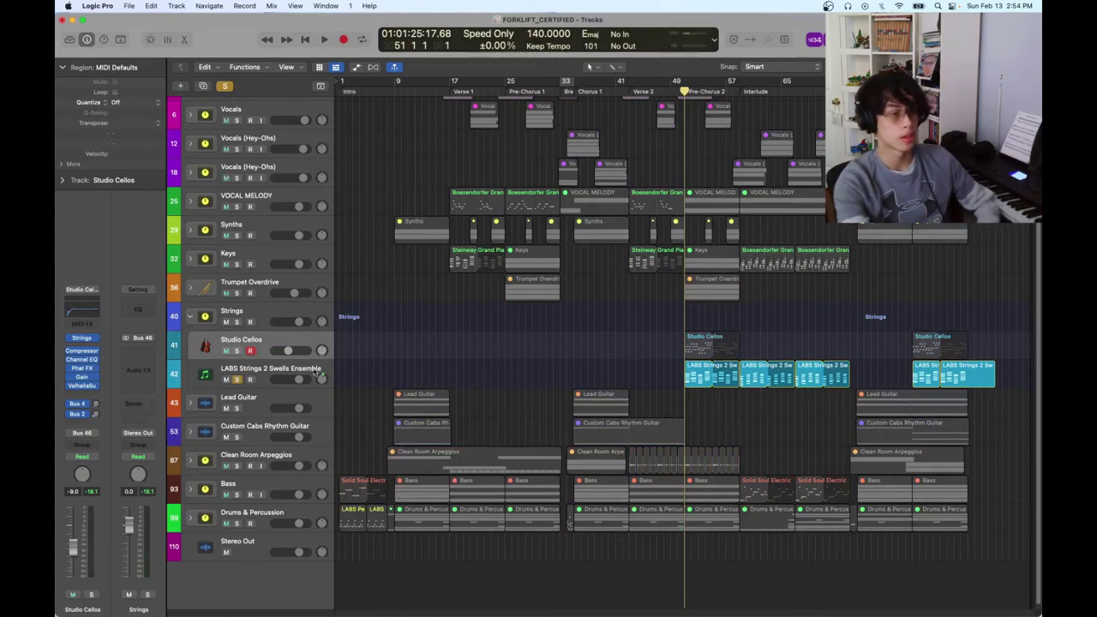
pyautogui.click(289, 380)
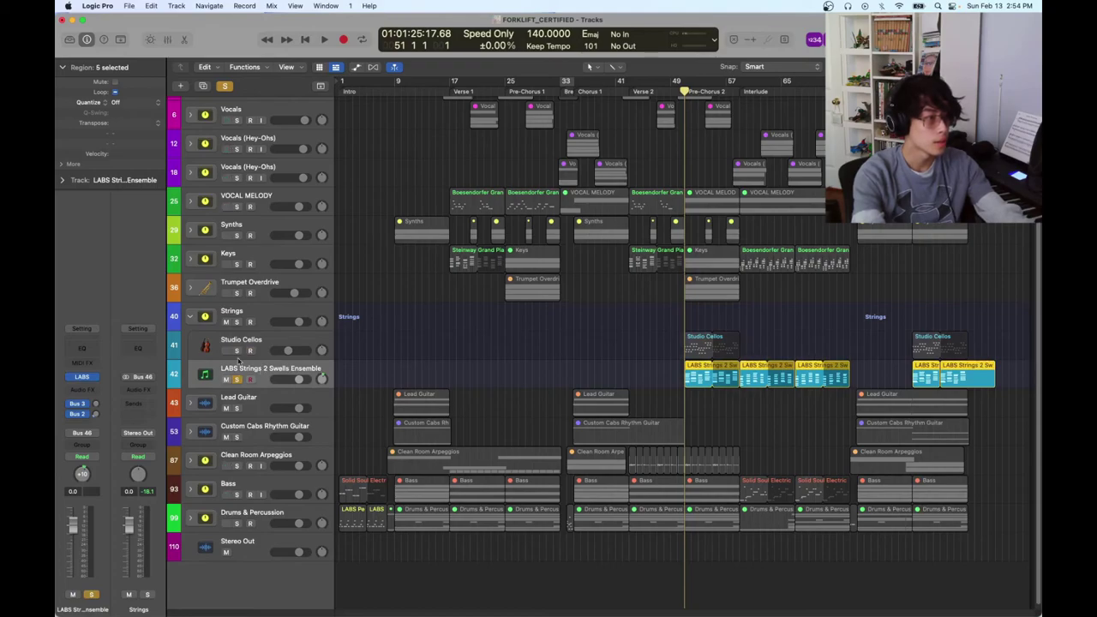
pyautogui.click(258, 344)
pyautogui.click(262, 371)
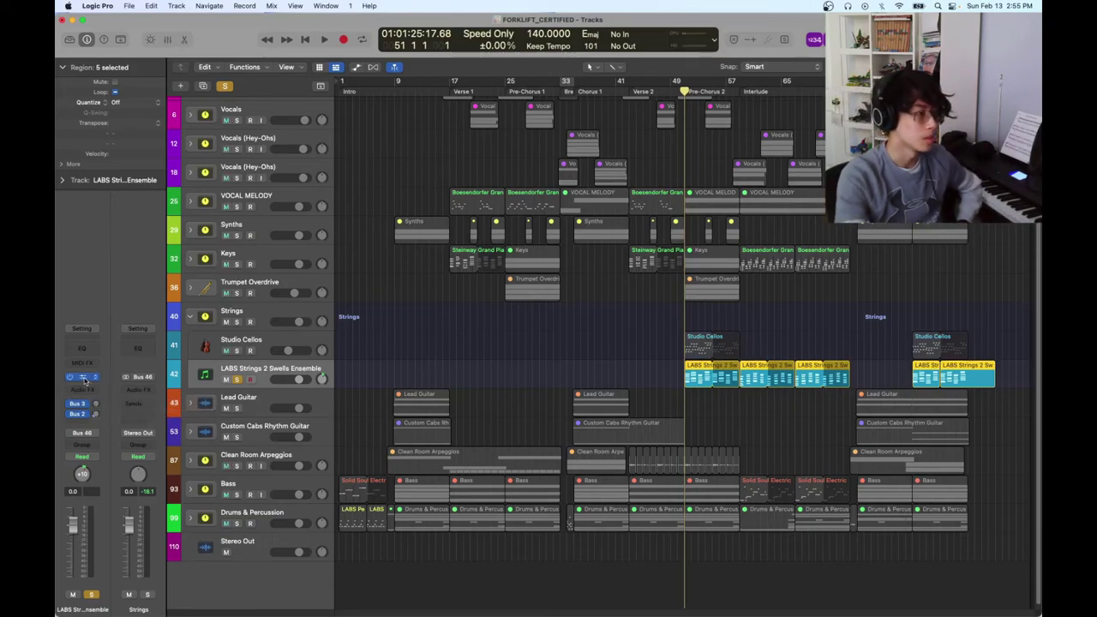
# Review the LABS instrument on the Swells Ensemble track, browse its preset categories, and close the plug-in window
pyautogui.click(82, 378)
pyautogui.moveTo(669, 158); pyautogui.dragTo(733, 196)
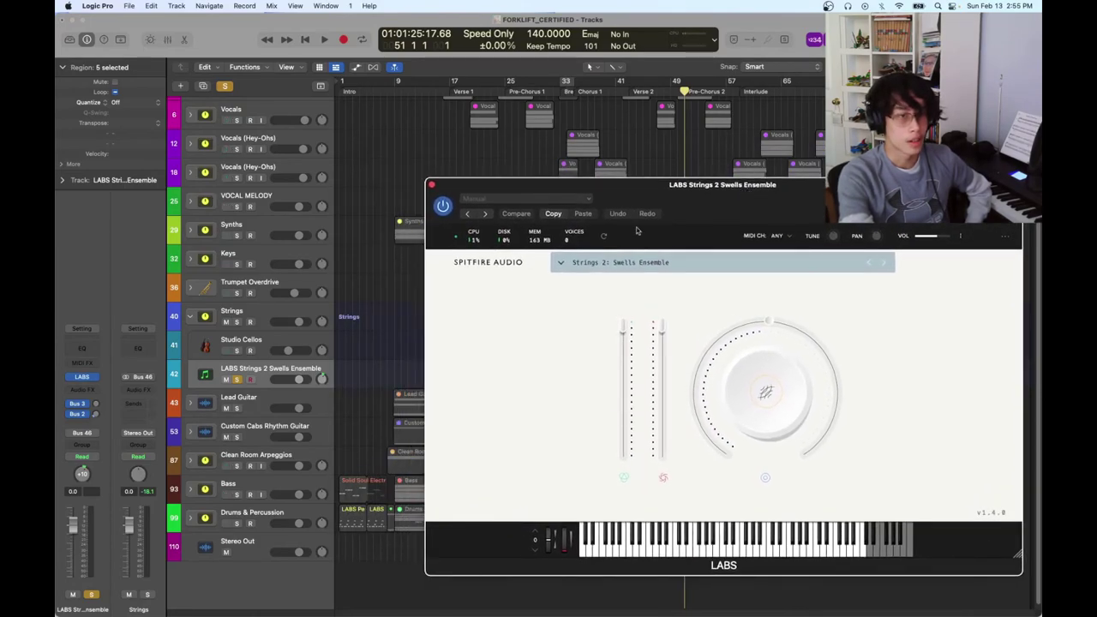
pyautogui.click(560, 262)
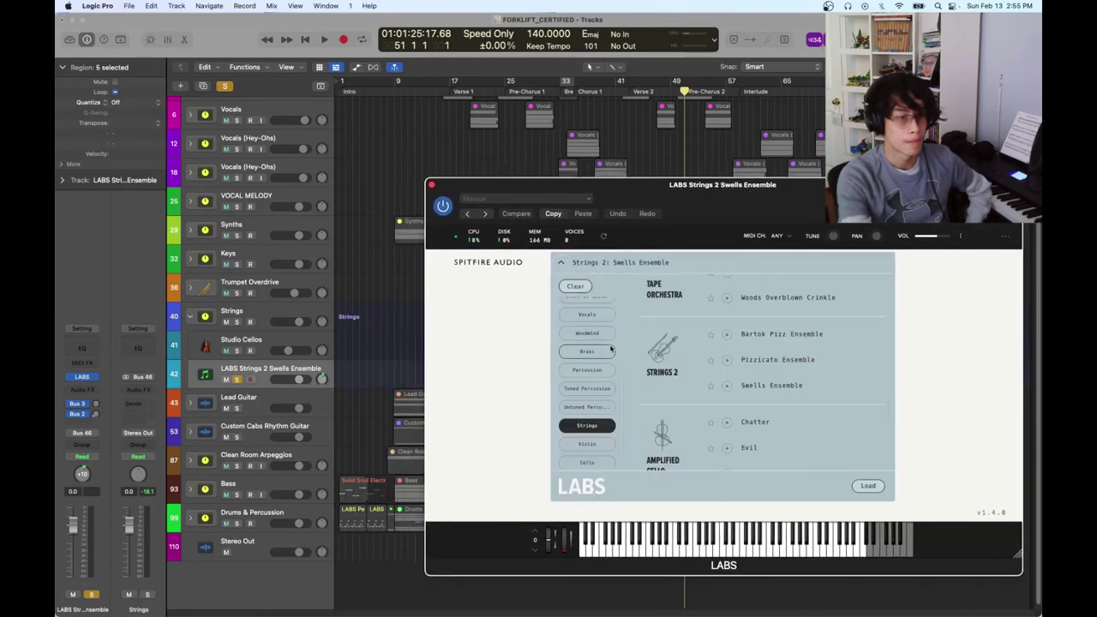
pyautogui.scroll(3, 611, 348)
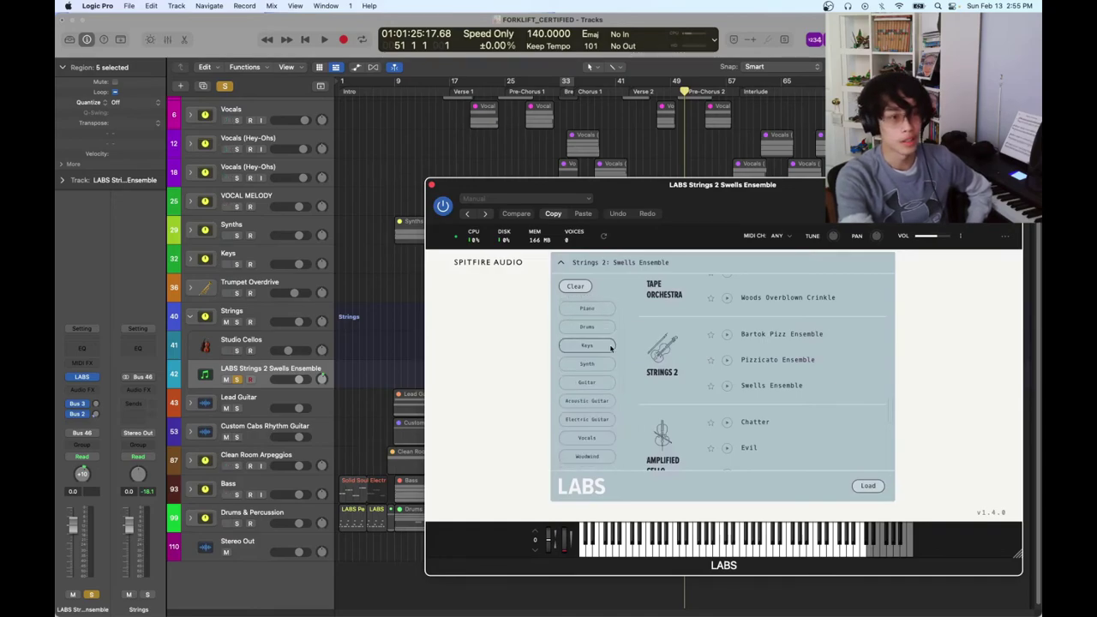
pyautogui.click(560, 263)
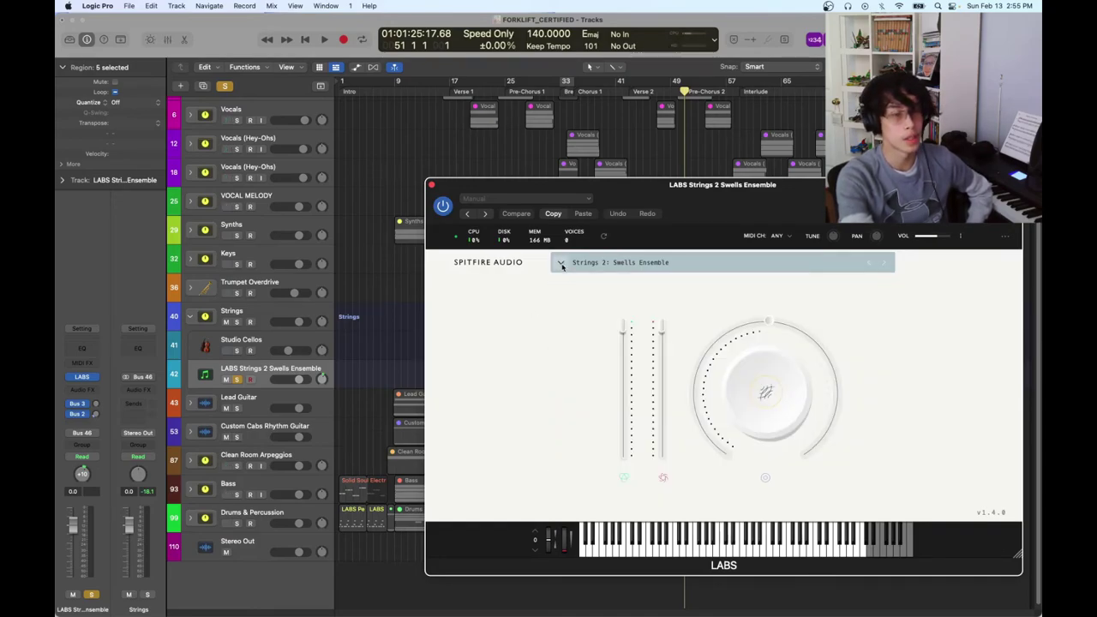
pyautogui.click(431, 186)
# Deselect the regions and audition the soloed LABS Strings 2 Swells Ensemble track from bar 51, then stop playback
pyautogui.click(390, 317)
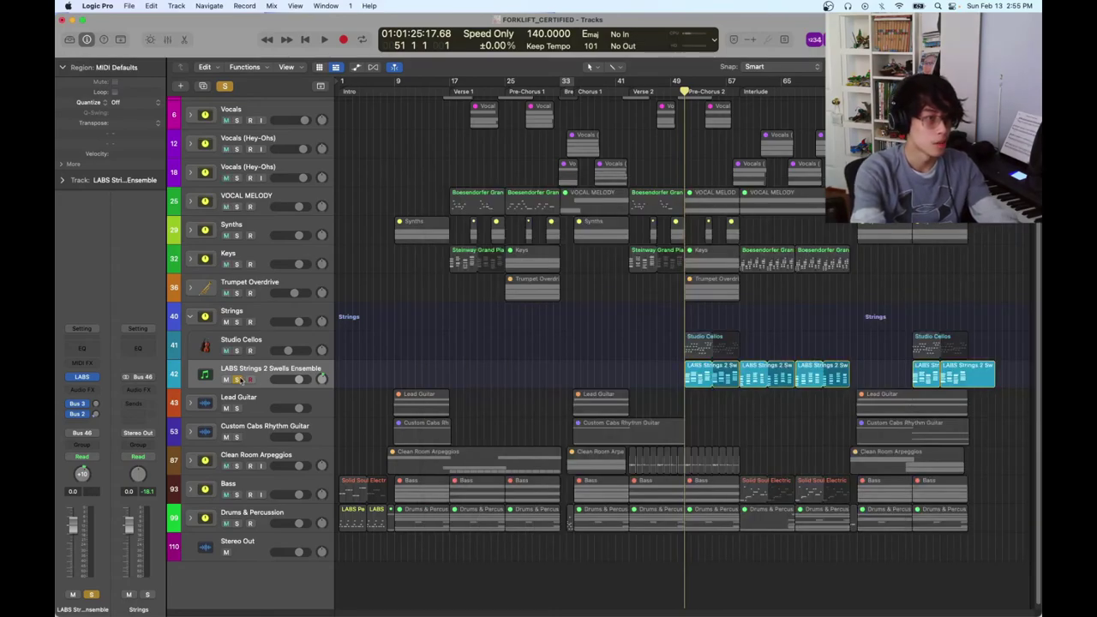
pyautogui.press('s')
pyautogui.press('s')
pyautogui.press('space')
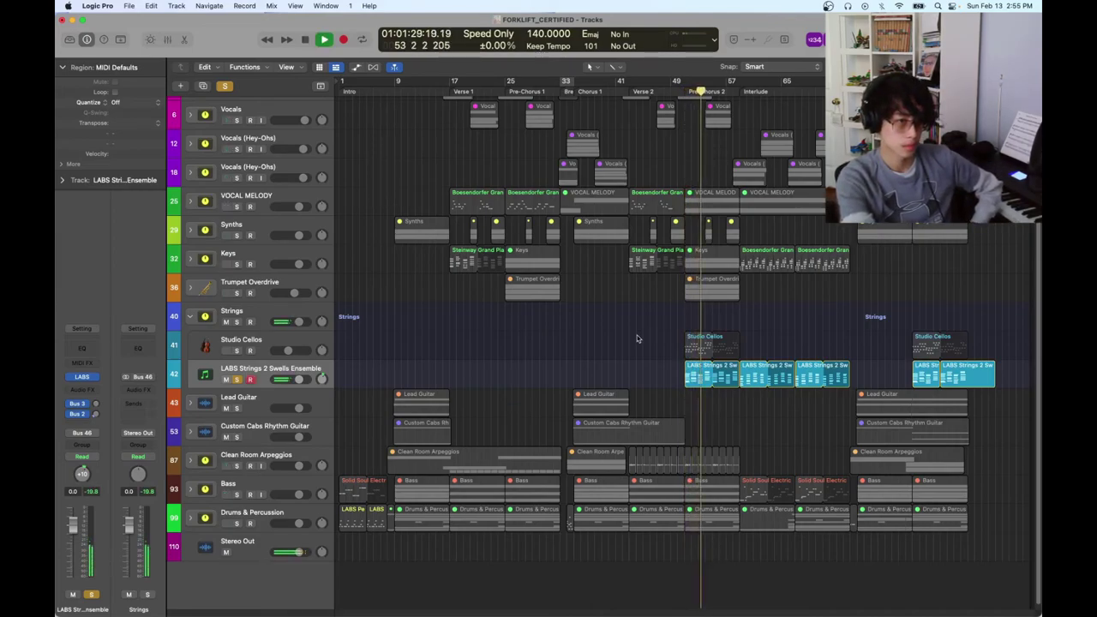
pyautogui.press('space')
# Solo Studio Cellos alongside the LABS Strings 2 Swells Ensemble, audition both tracks together, and stop playback
pyautogui.click(237, 351)
pyautogui.press('space')
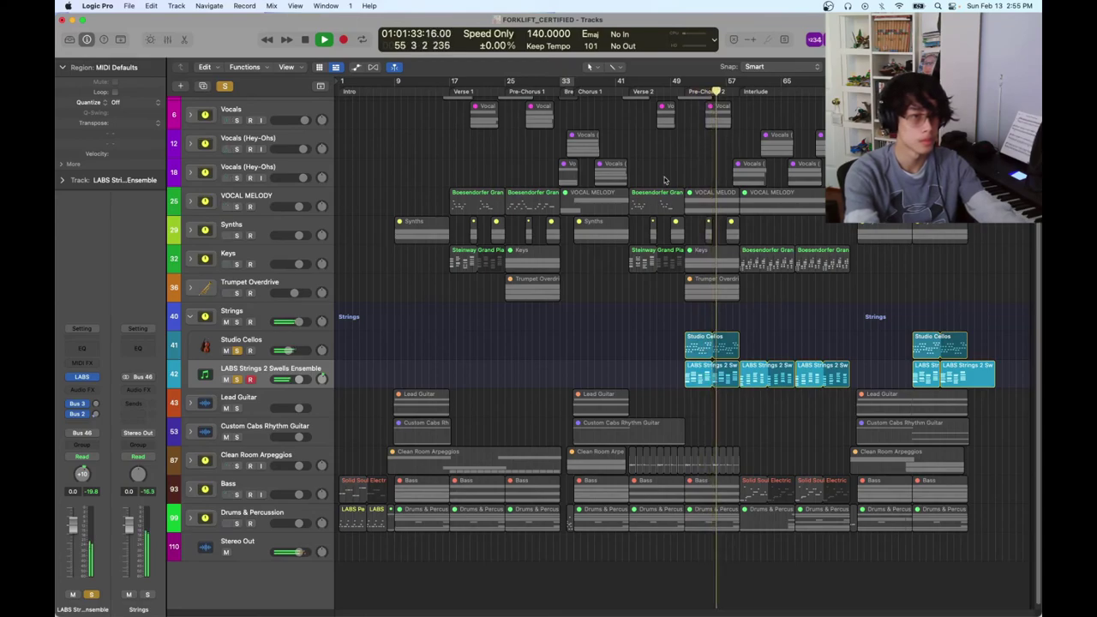
pyautogui.press('space')
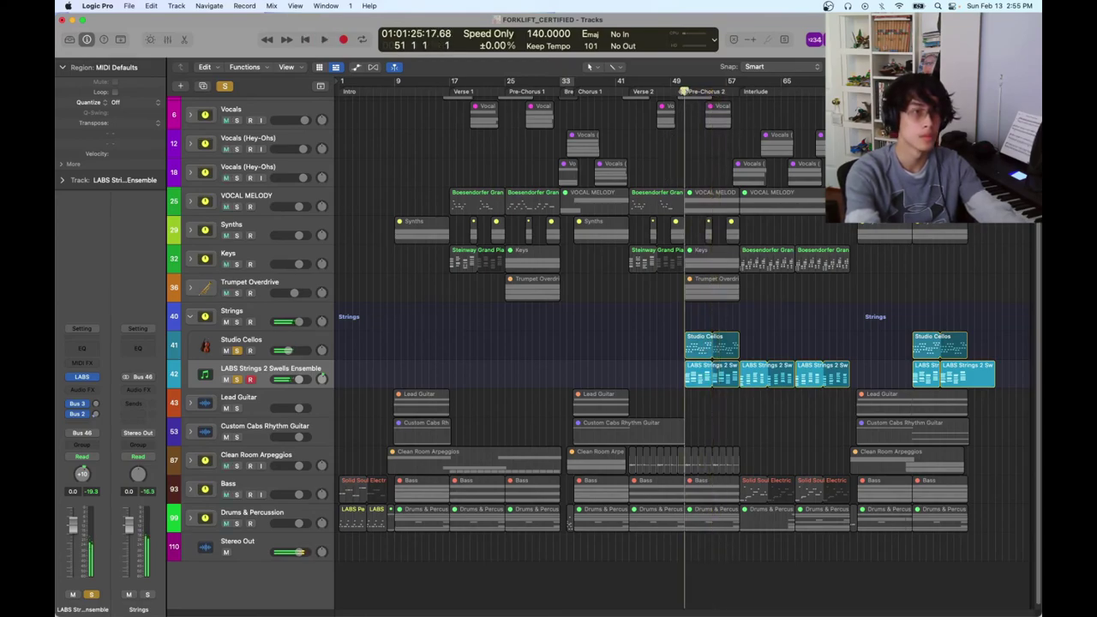
# Add Trumpet Overdrive, Keys, Synths, Lead Guitar and Custom Cabs Rhythm Guitar to the soloed strings tracks
pyautogui.click(237, 378)
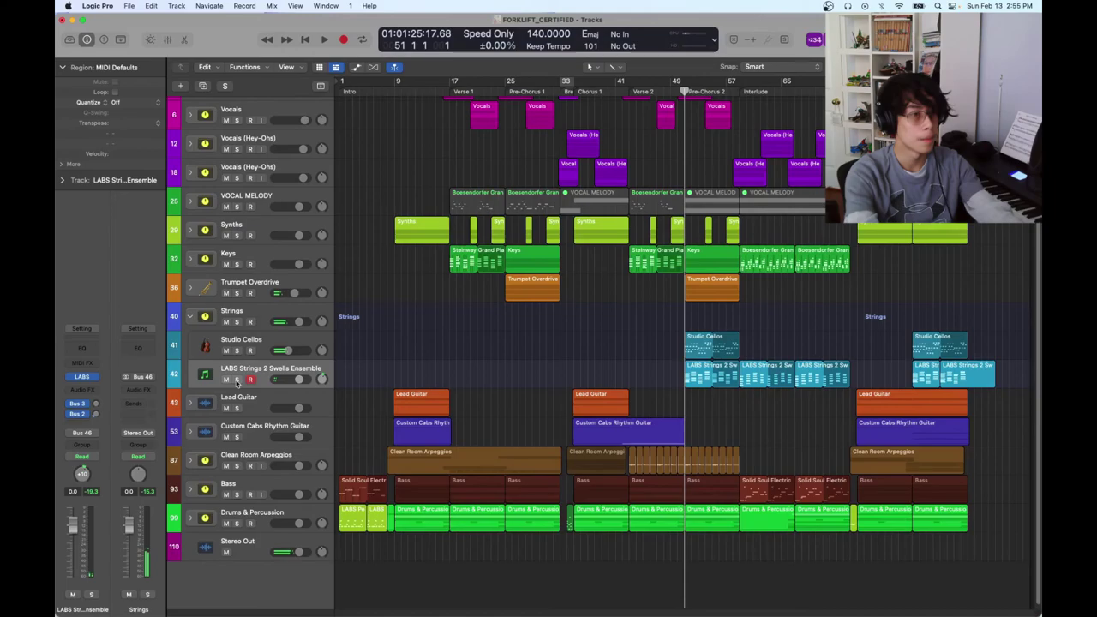
pyautogui.click(237, 378)
pyautogui.click(238, 350)
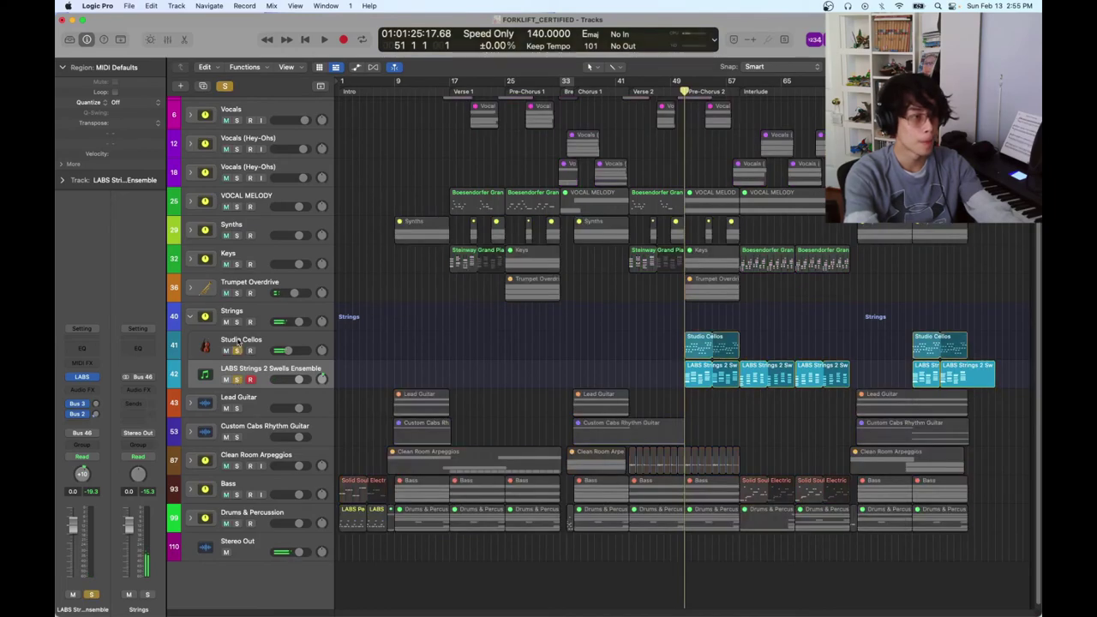
pyautogui.click(237, 293)
pyautogui.click(238, 264)
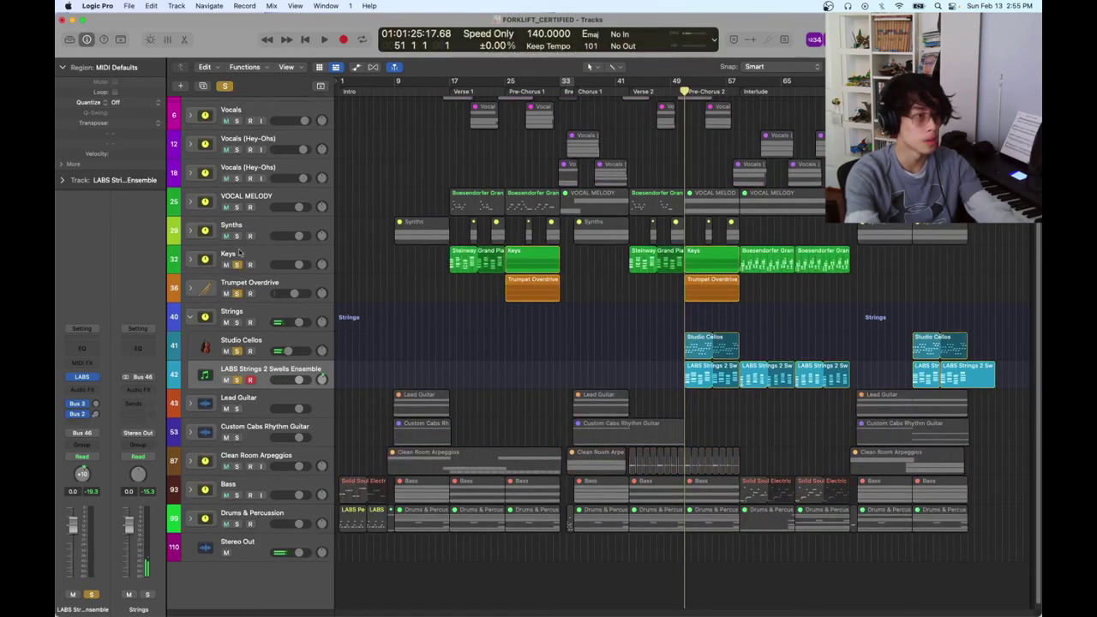
pyautogui.click(235, 233)
pyautogui.click(237, 236)
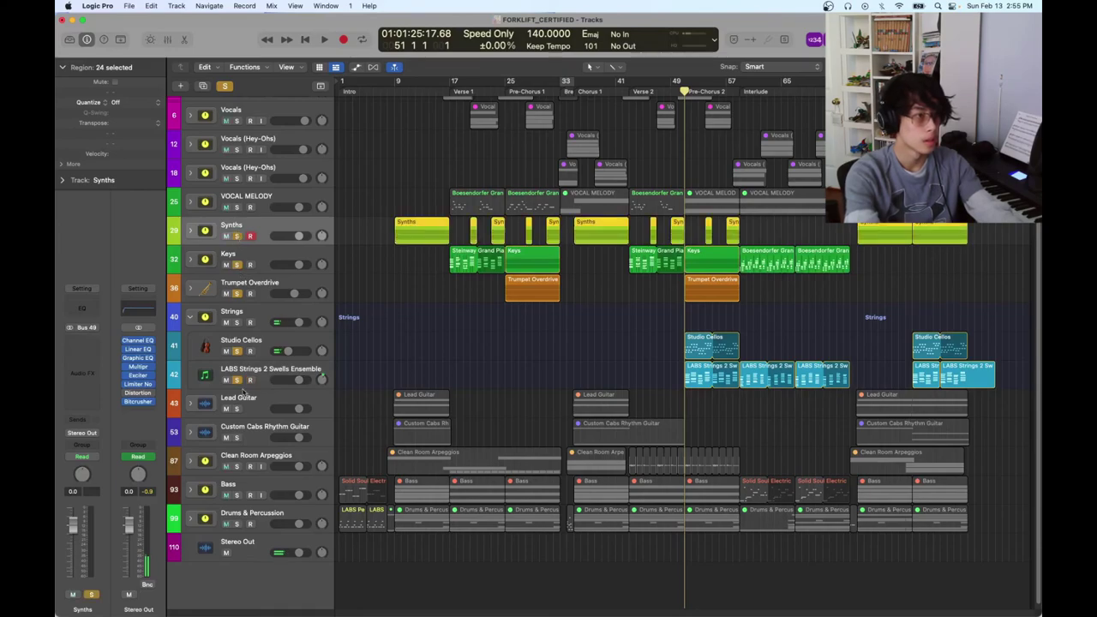
pyautogui.moveTo(237, 407); pyautogui.dragTo(236, 465)
# Play from bar 51 and add Clean Room Arpeggios, Bass, VOCAL MELODY and Drums & Percussion to the soloed tracks during playback
pyautogui.press('space')
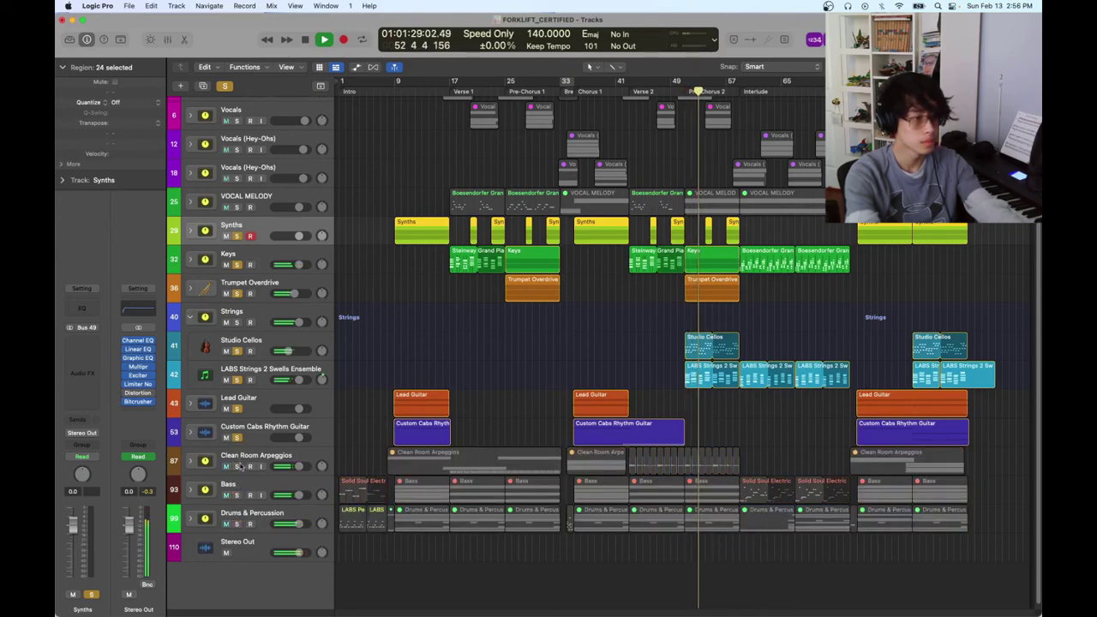
pyautogui.click(238, 466)
pyautogui.click(238, 495)
pyautogui.moveTo(236, 235); pyautogui.dragTo(236, 293)
pyautogui.click(236, 264)
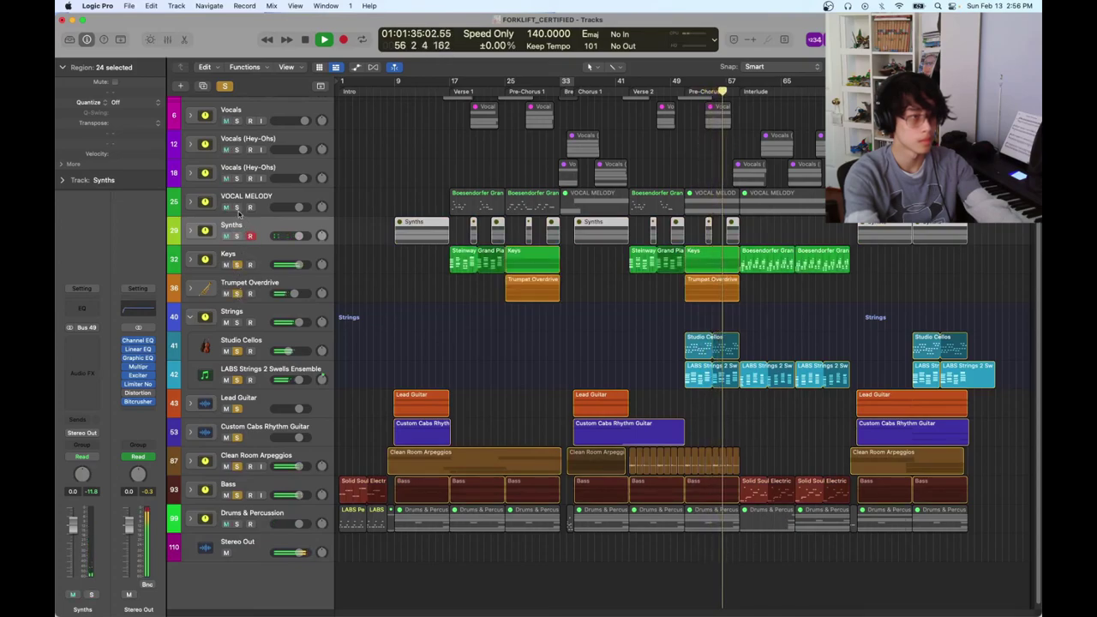
pyautogui.click(237, 236)
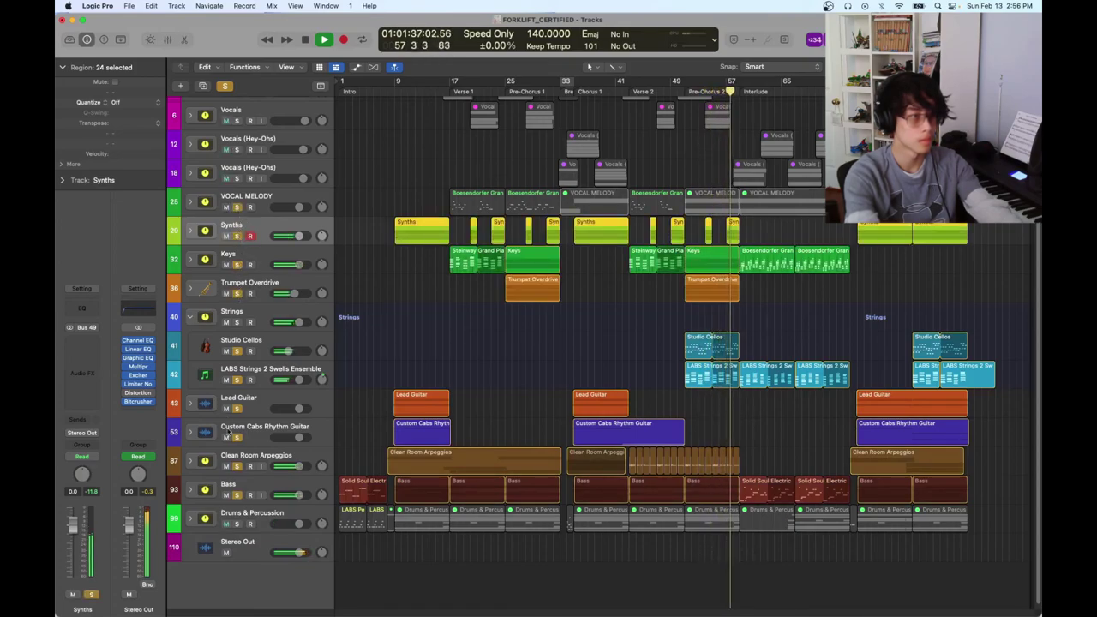
pyautogui.click(237, 523)
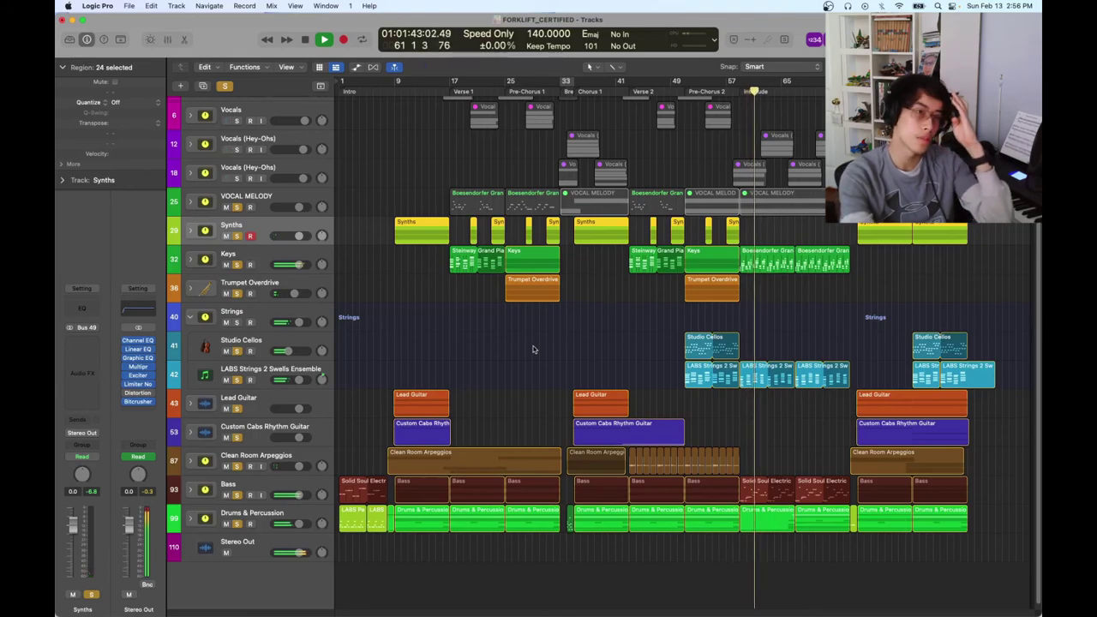
# Add both Vocals (Hey-Ohs) stacks to the solo, audition the Interlude, then stop playback and clear all solos
pyautogui.scroll(1, 251, 210)
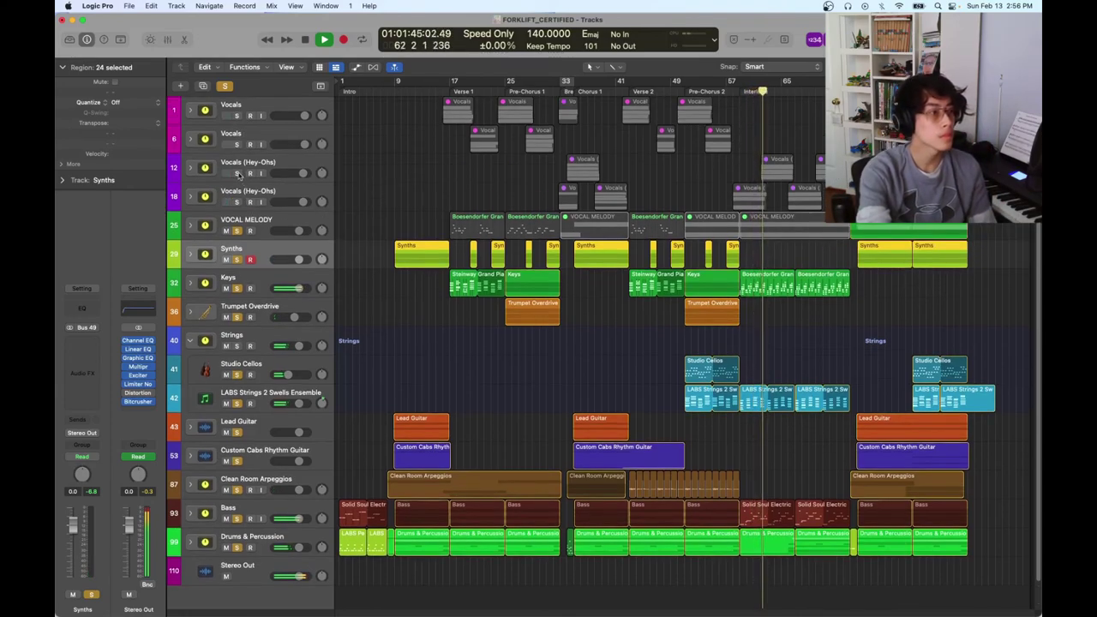
pyautogui.click(237, 202)
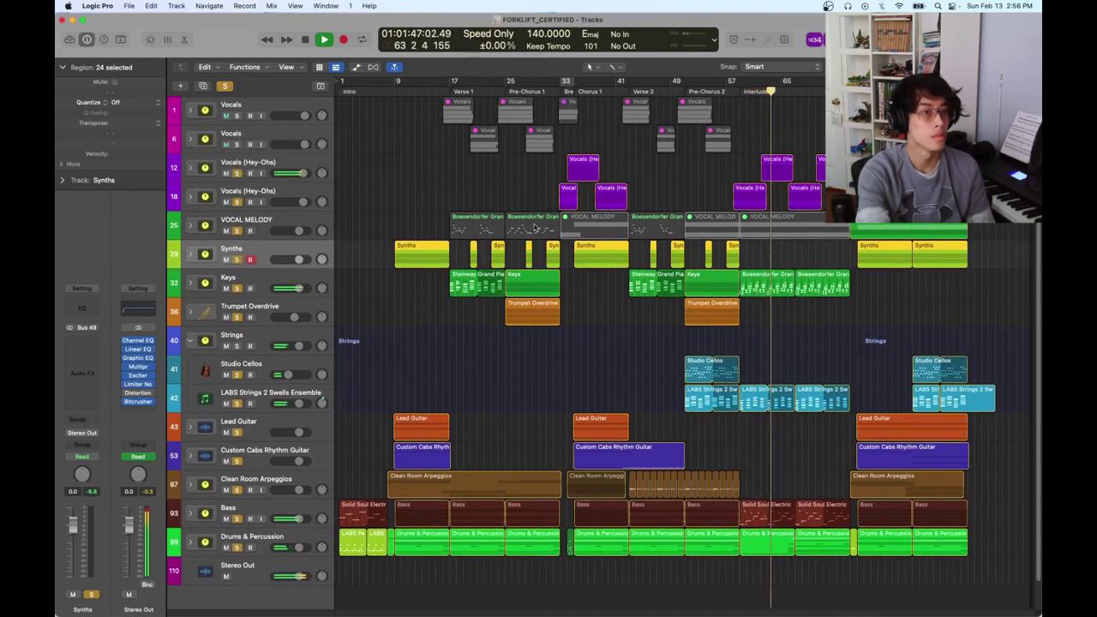
pyautogui.click(607, 371)
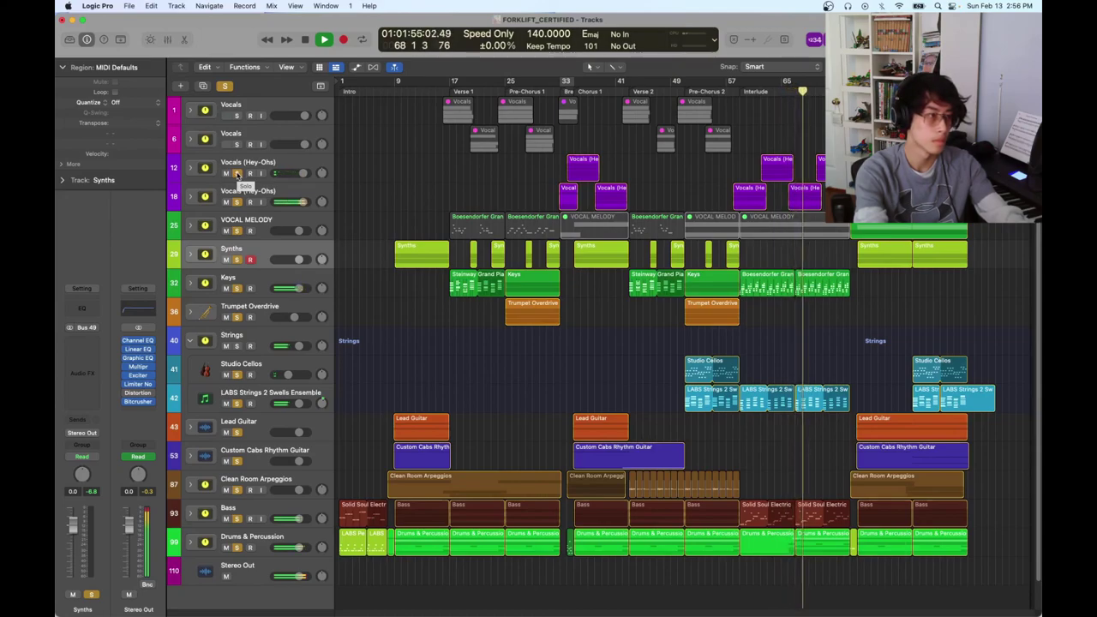
pyautogui.press('space')
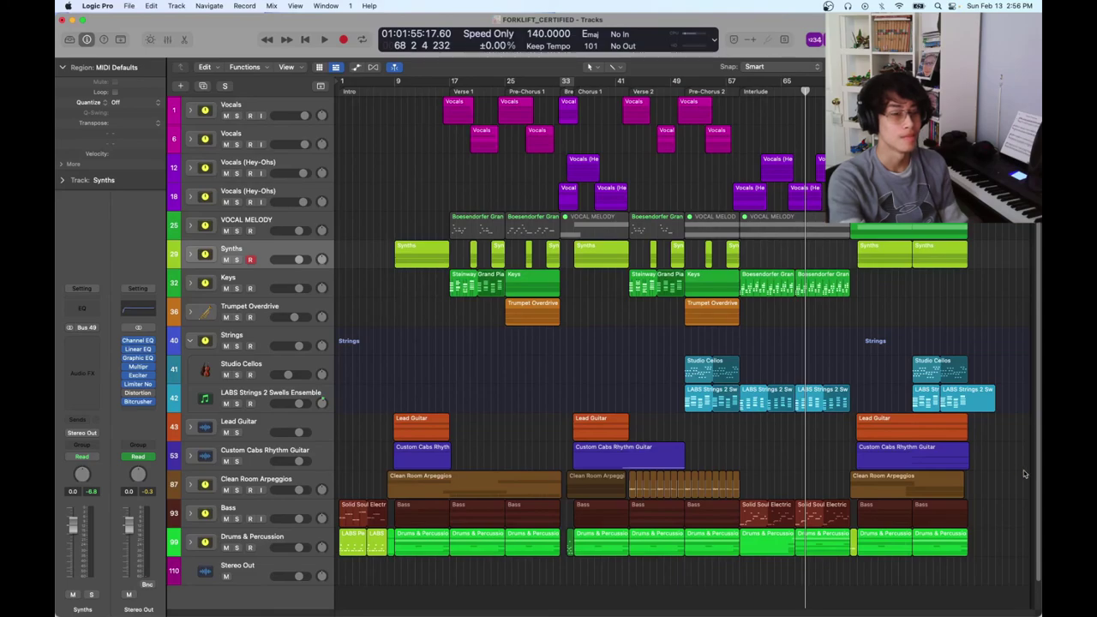
# Select the Stereo Out track and place the playhead at bar 92
pyautogui.scroll(-1, 1023, 474)
pyautogui.scroll(1, 1002, 467)
pyautogui.scroll(-1, 987, 461)
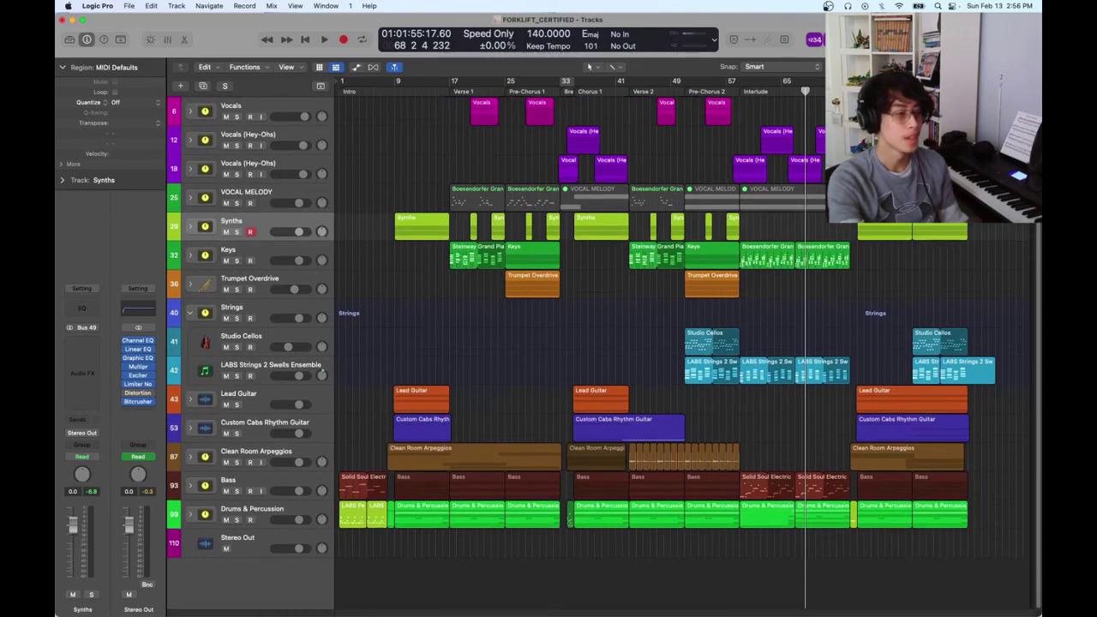
pyautogui.click(249, 539)
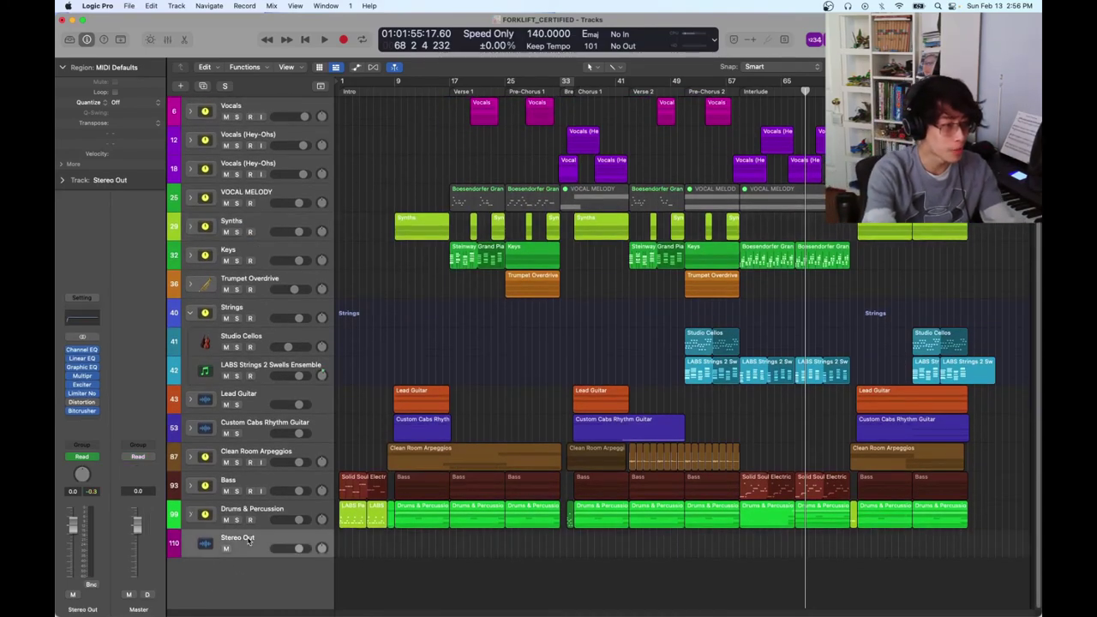
pyautogui.press('End')
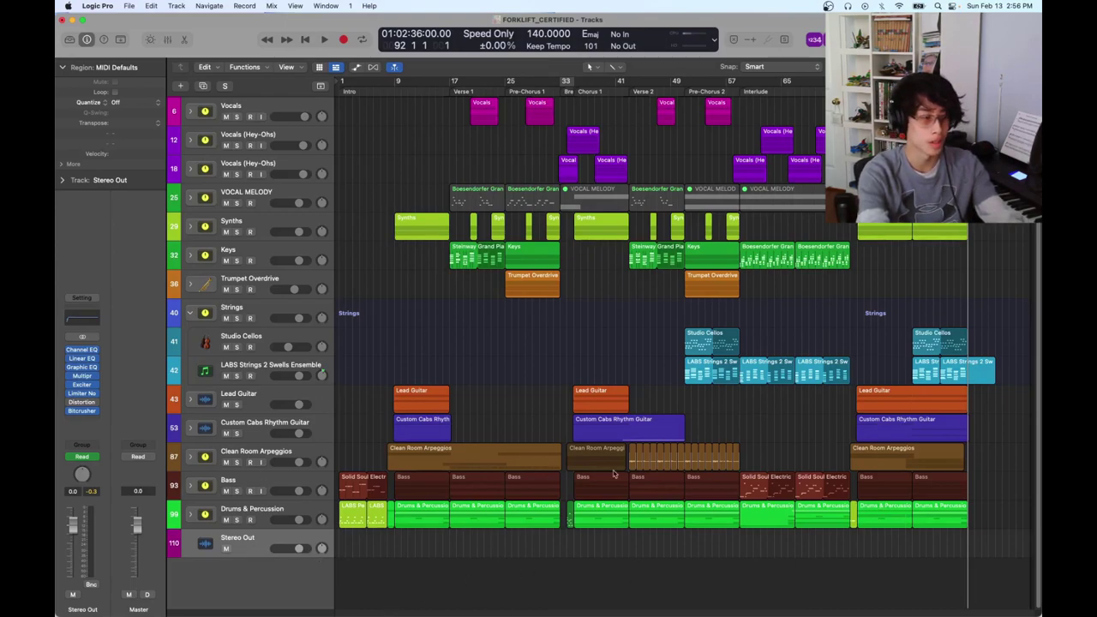
# Audition the ending from bar 92 while reviewing the Stereo Out Bitcrusher and its Mix control, then stop playback and close the plug-in
pyautogui.press('space')
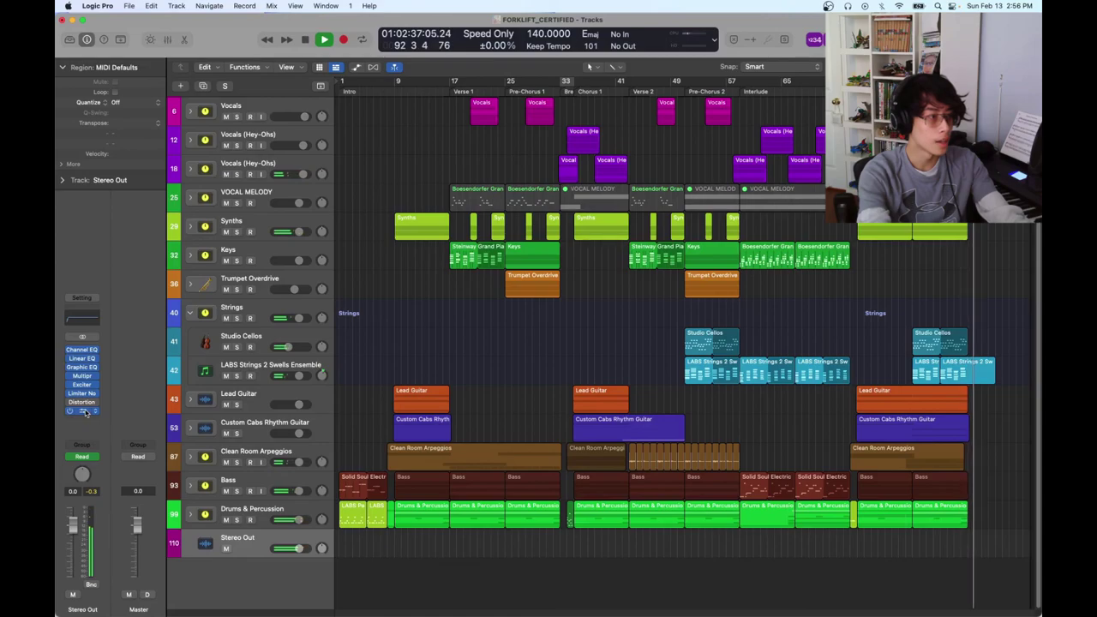
pyautogui.press('v')
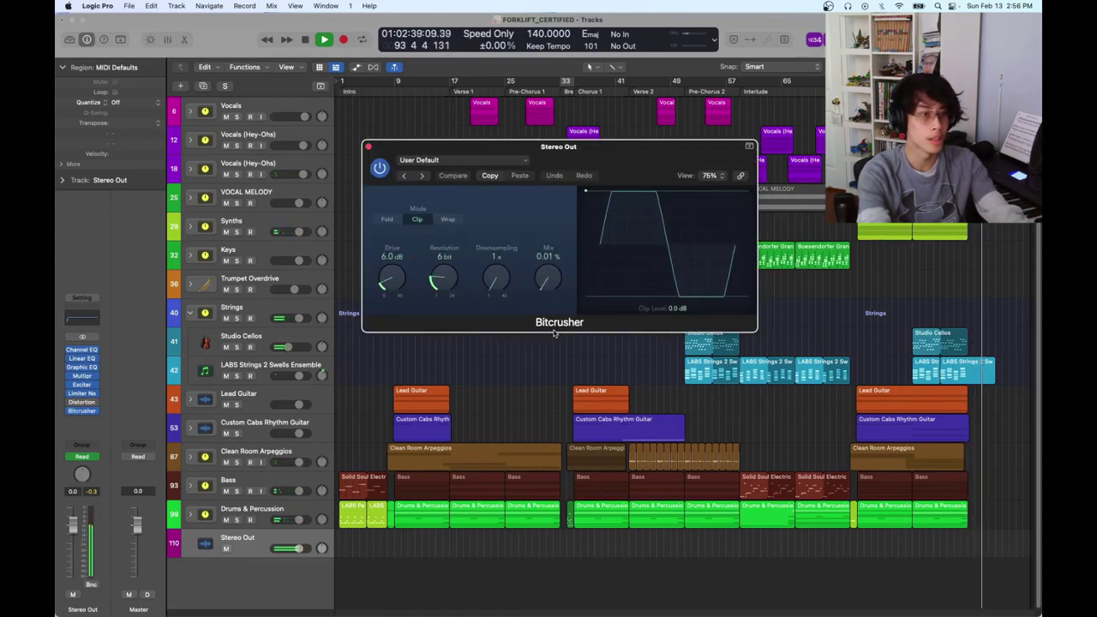
pyautogui.moveTo(546, 281); pyautogui.dragTo(547, 274)
pyautogui.moveTo(554, 334); pyautogui.dragTo(558, 320)
pyautogui.press('space')
pyautogui.click(367, 148)
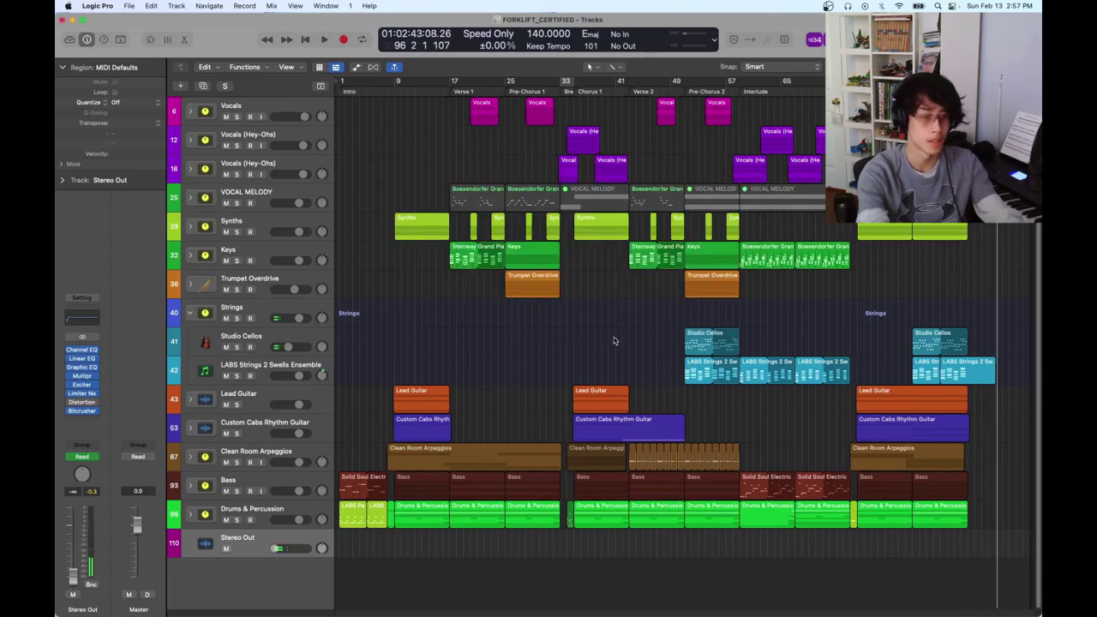
# Return the playhead to the start of the project and collapse the Strings stack
pyautogui.press('Return')
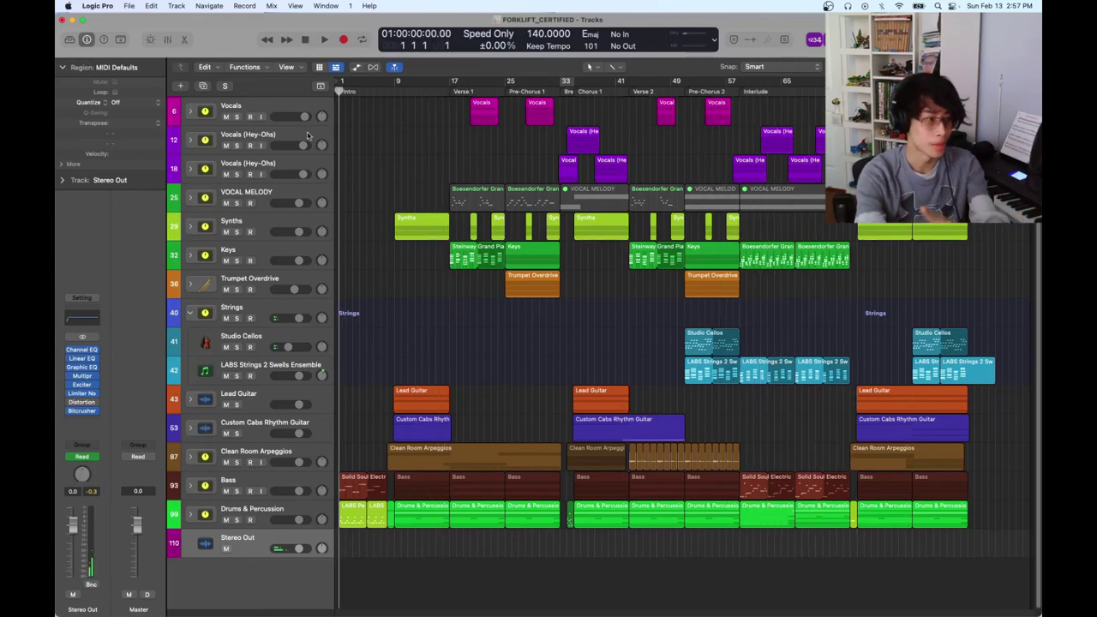
pyautogui.click(189, 313)
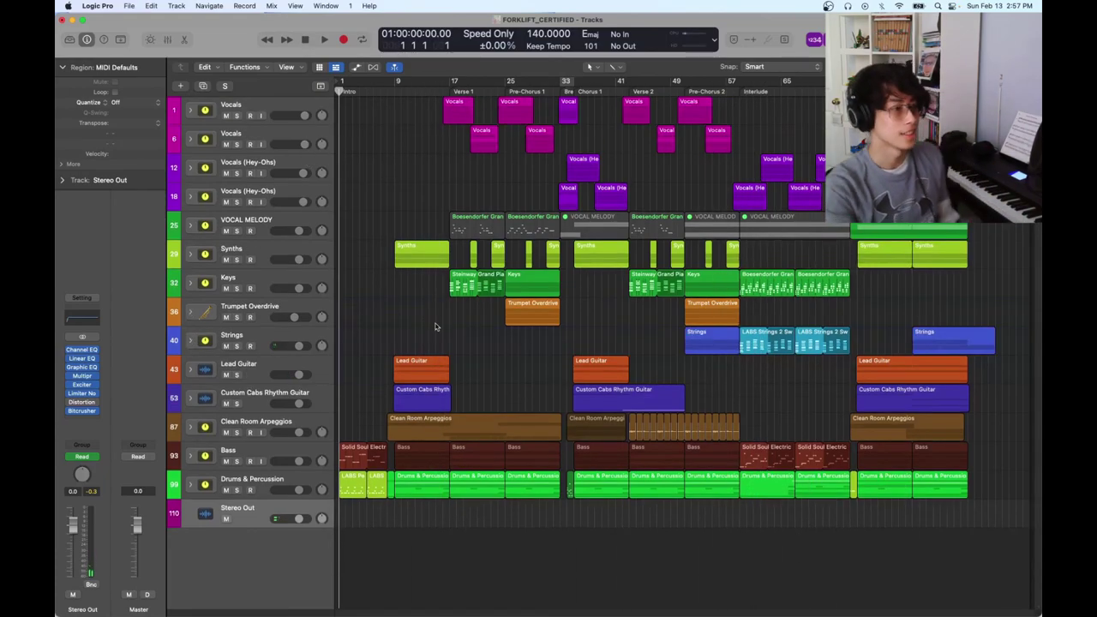